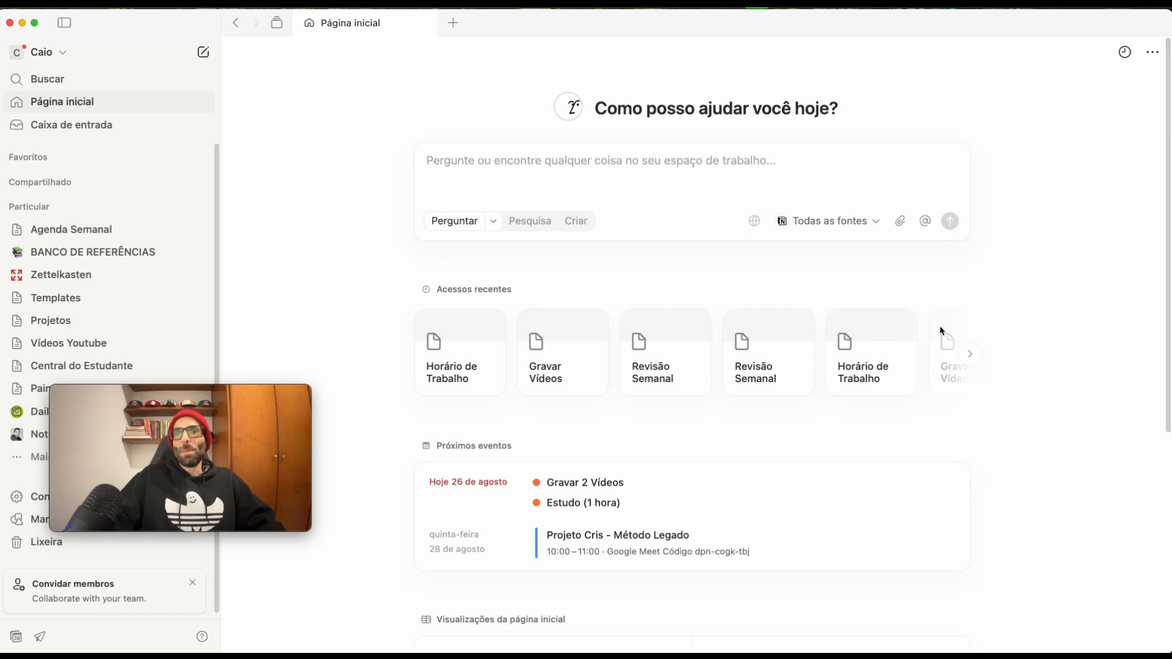
Step: Create a new private page and set it to full width
click(40, 208)
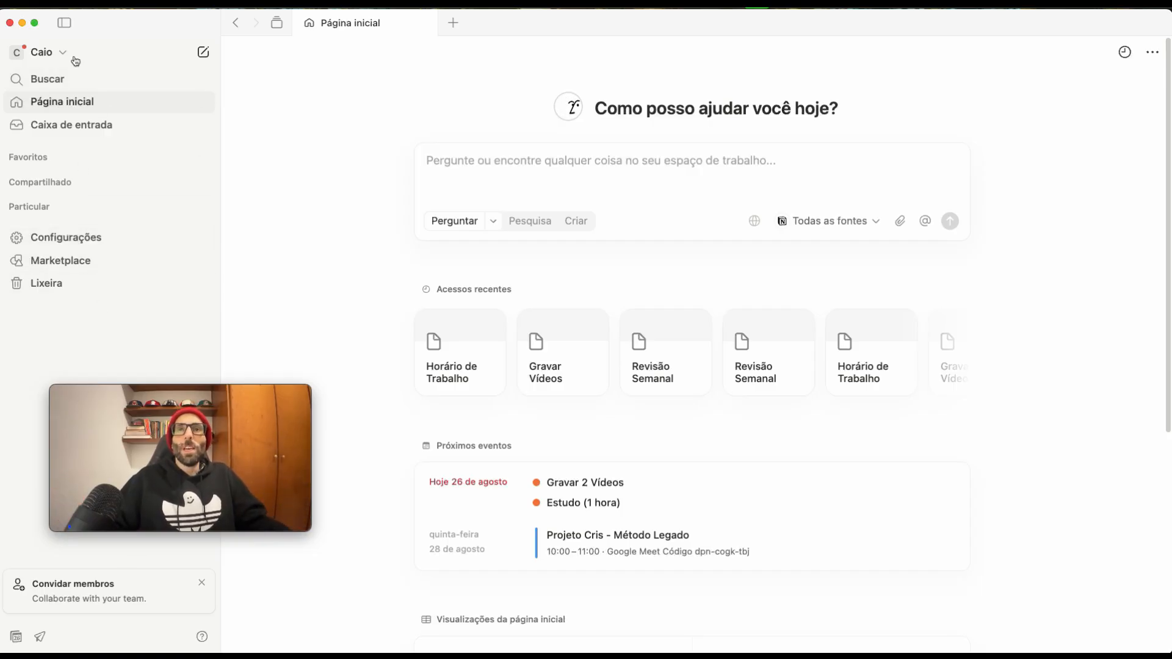
click(203, 54)
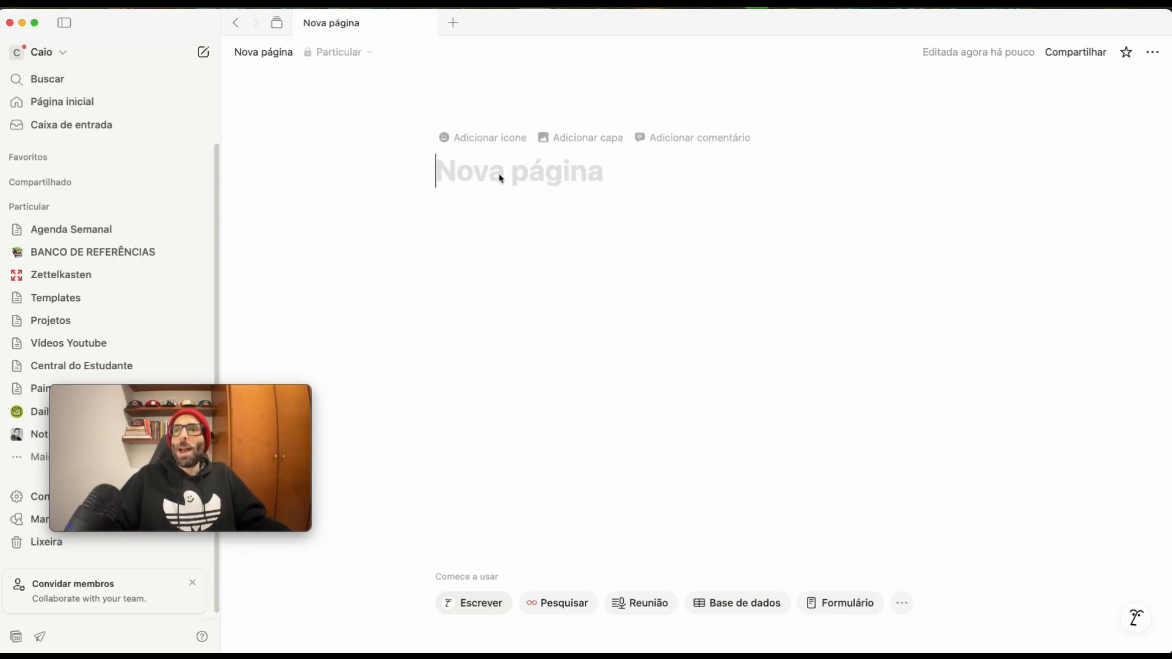
click(1152, 52)
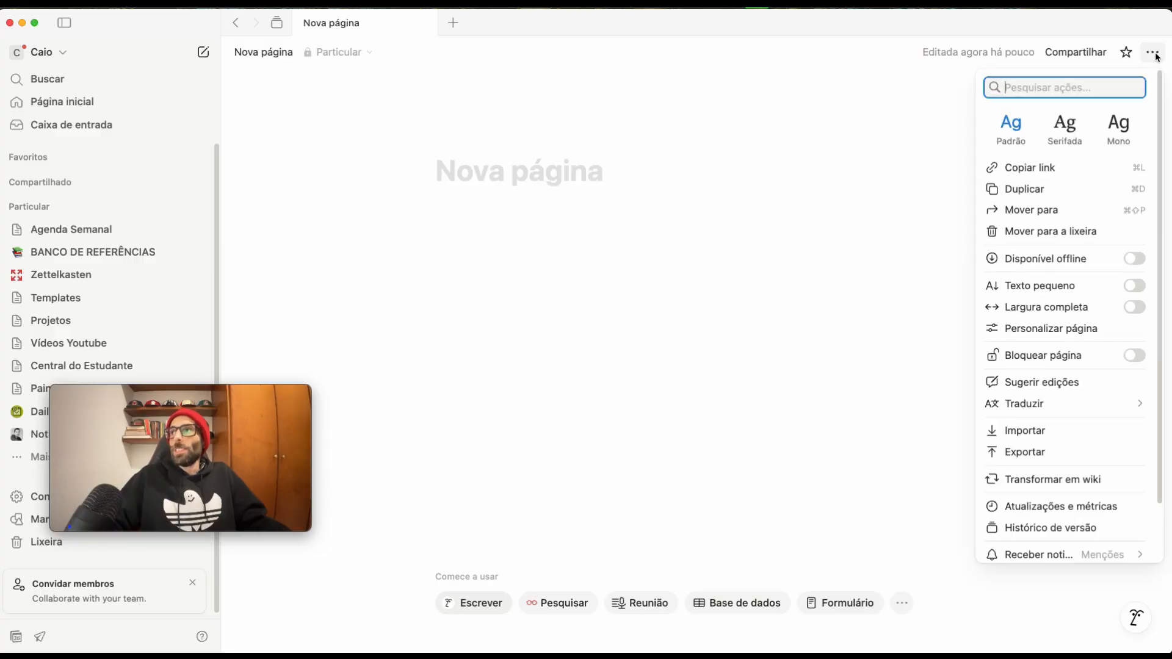
click(1112, 312)
Step: Title the new page "Controle de Estoque" and start an empty line in its body
click(325, 183)
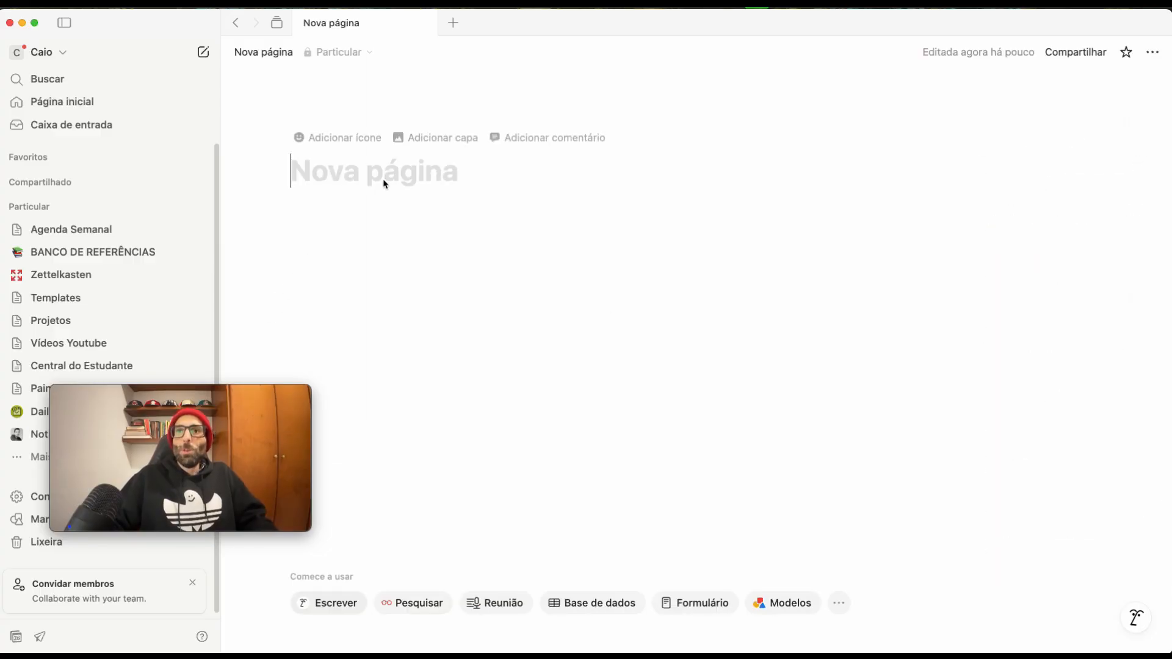
text(Contr)
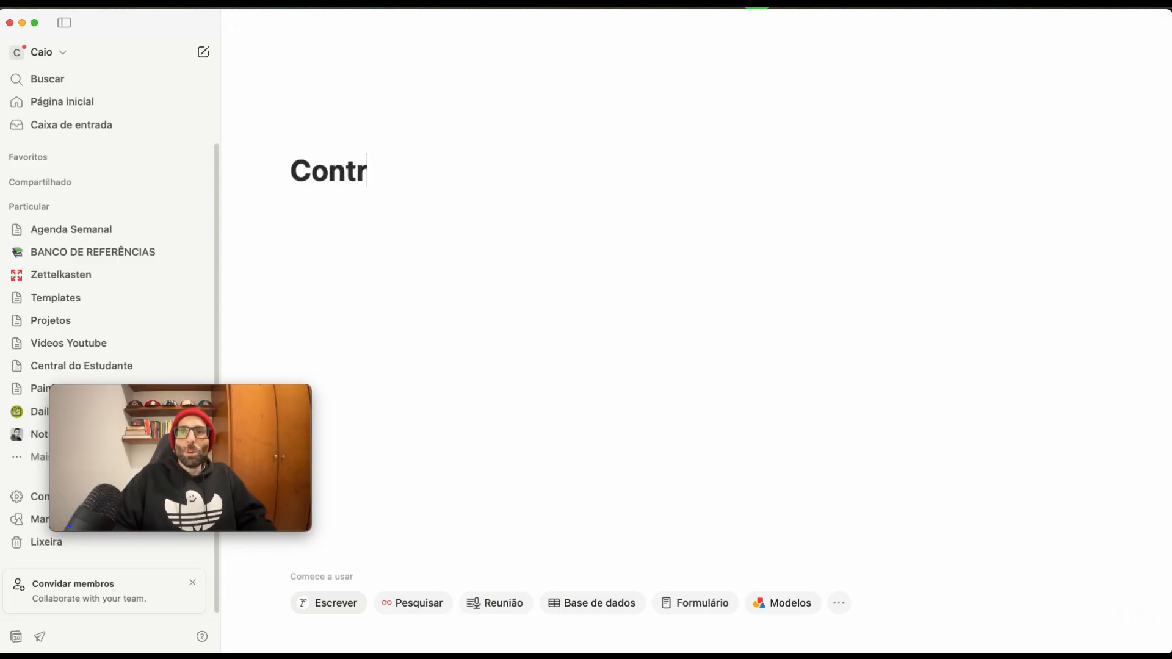
text(ole de Es)
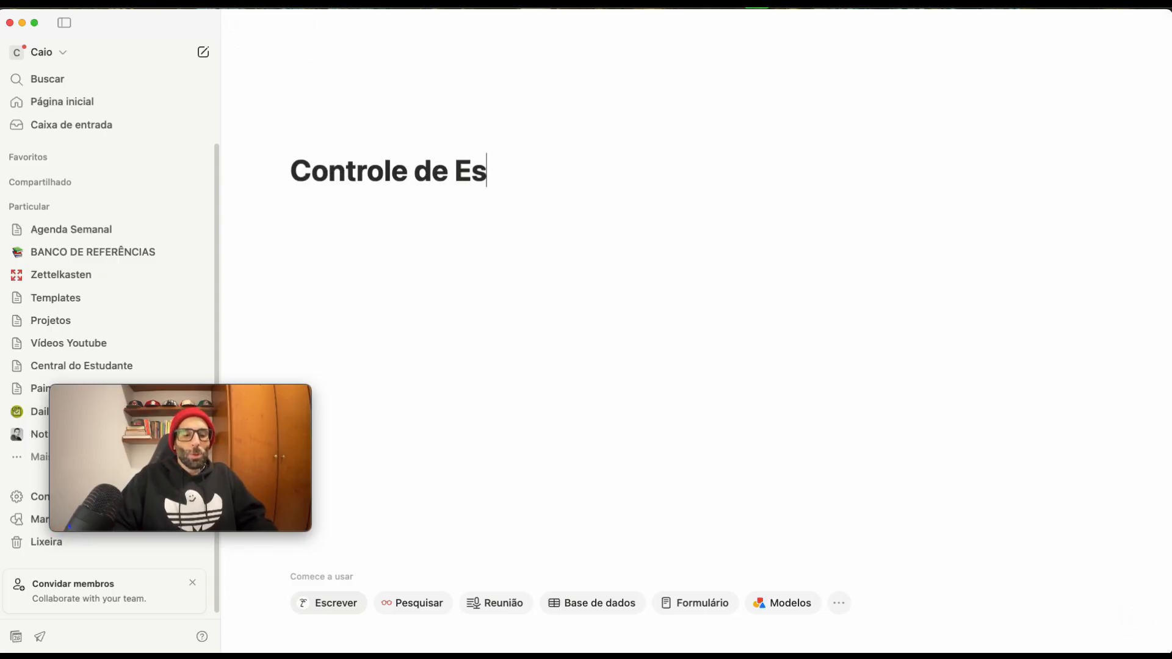
text(toque)
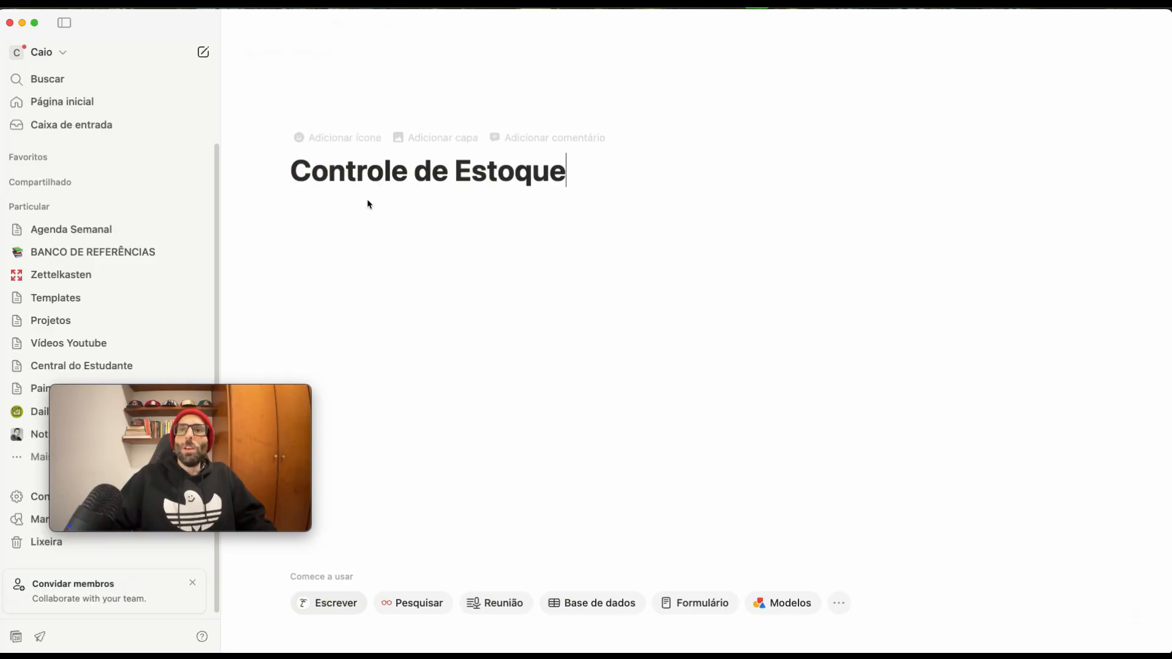
key(Return)
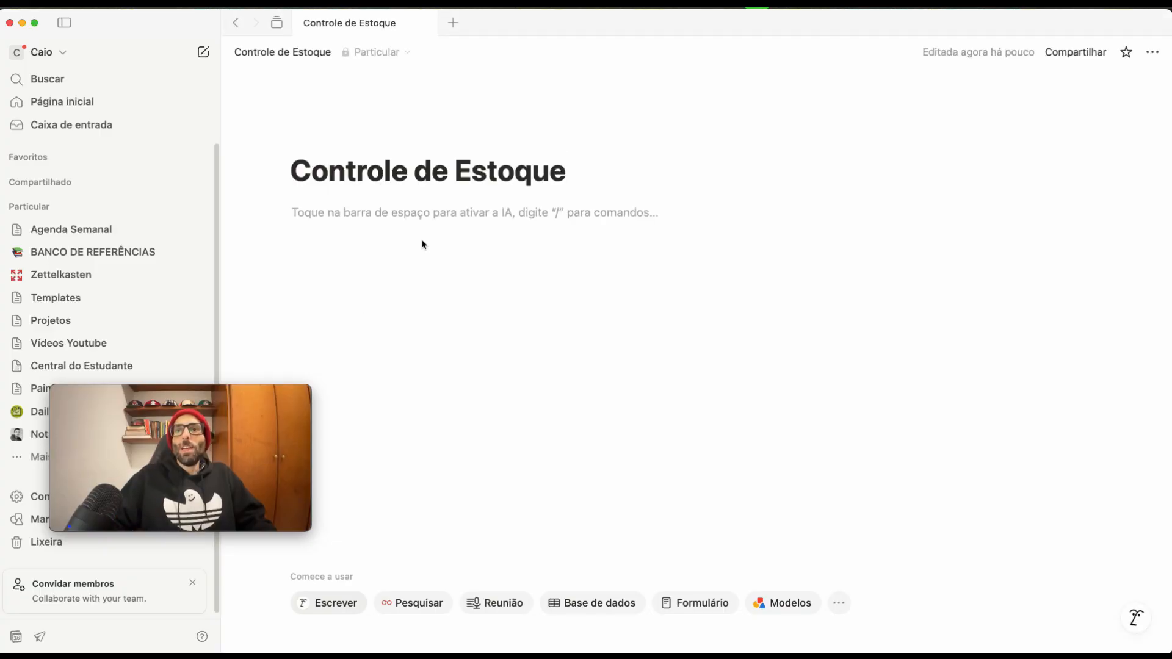
Step: Add a callout block containing the level 3 heading "Painel de Controle", with a divider line beneath it
text(/)
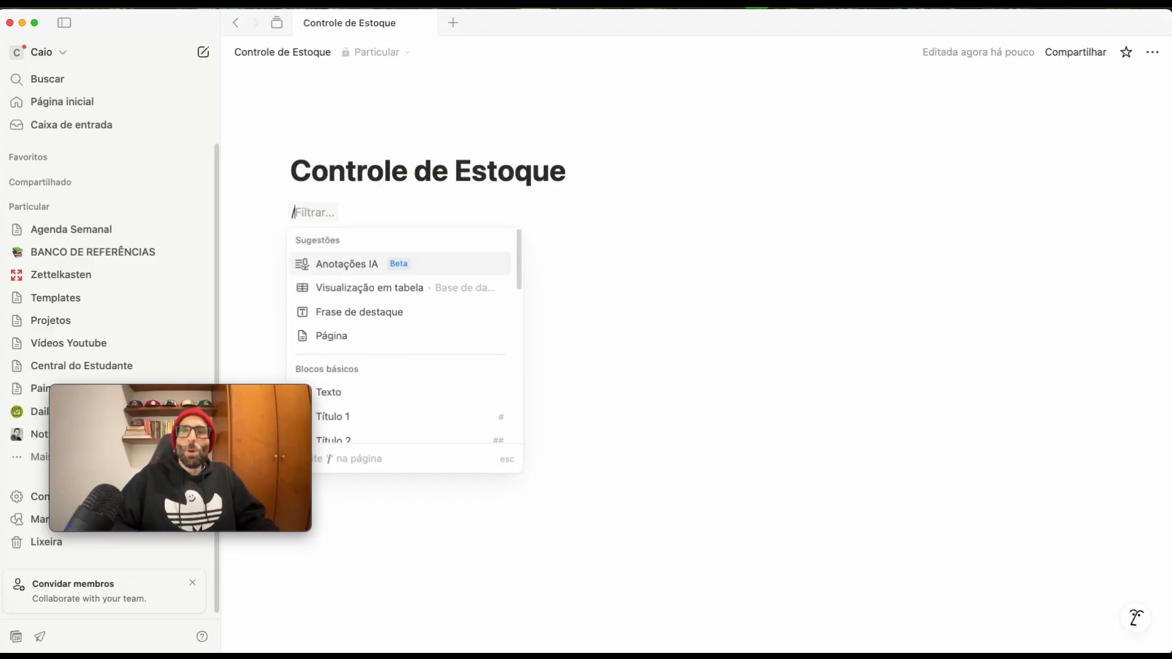
text(frase)
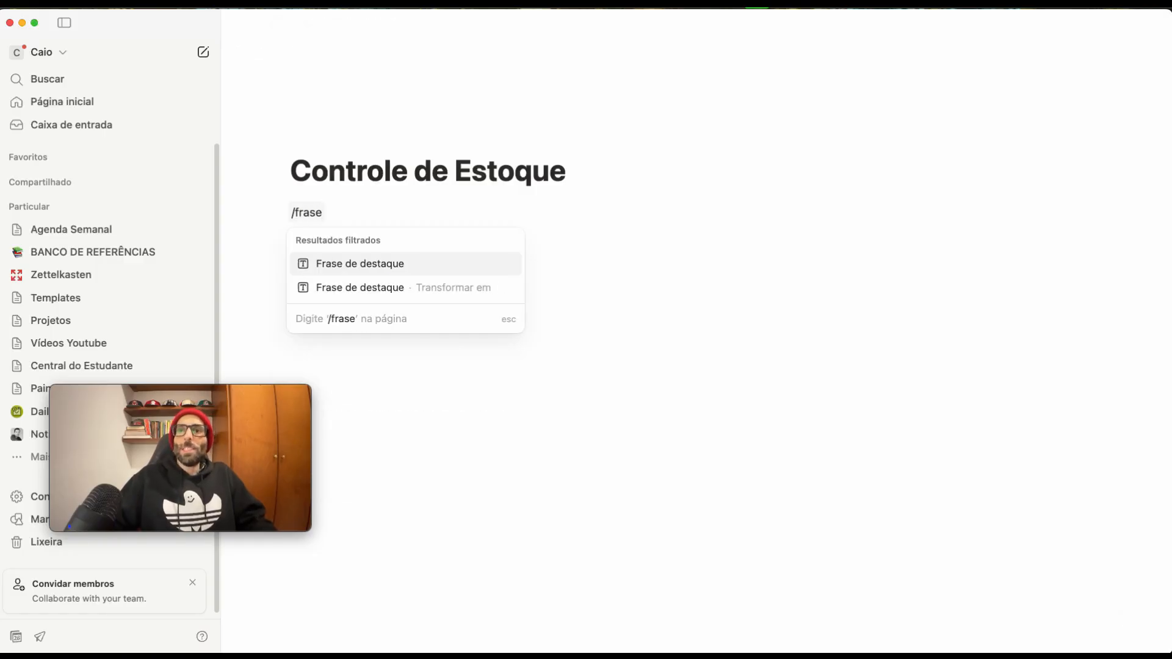
click(410, 274)
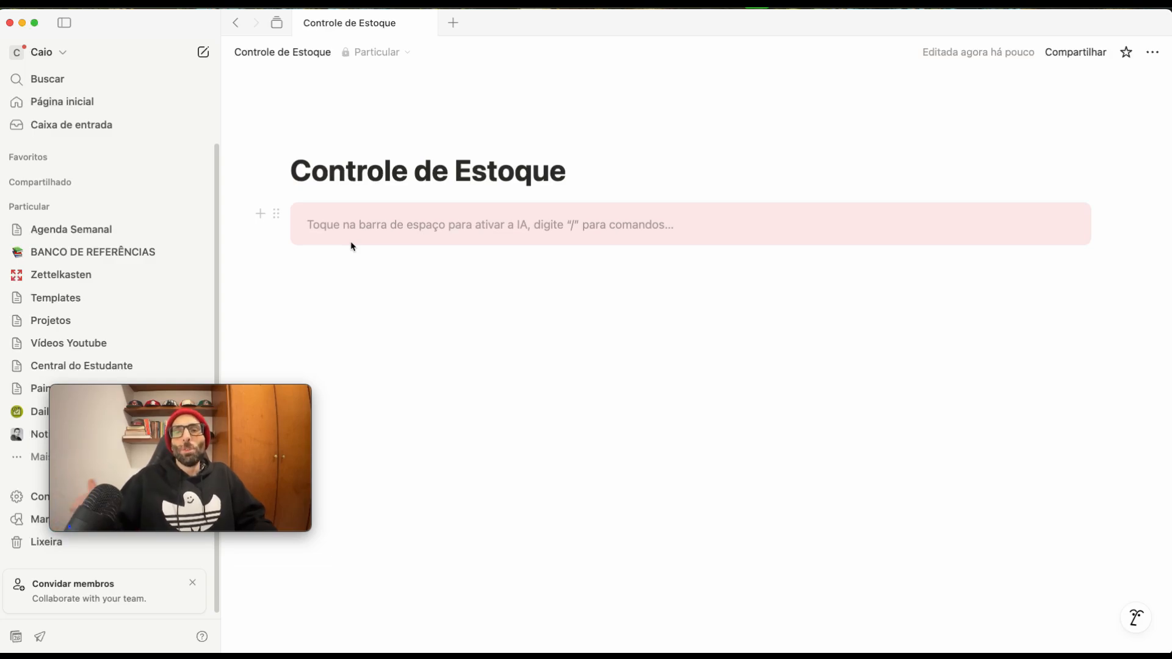
text(###)
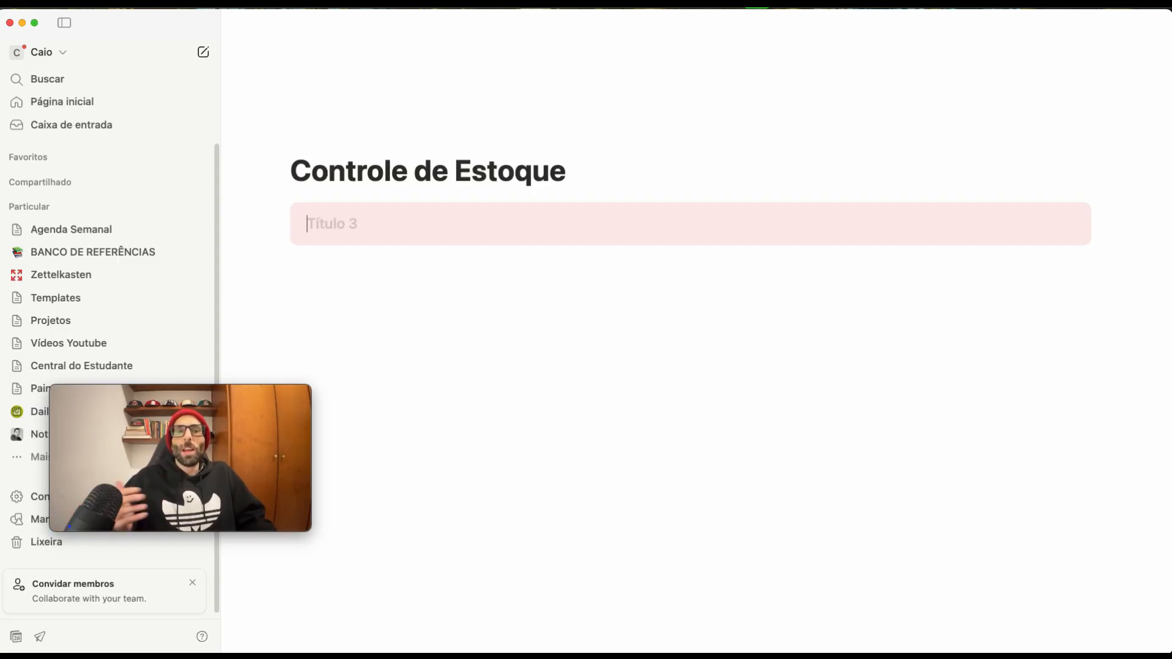
text(Painel de Controle)
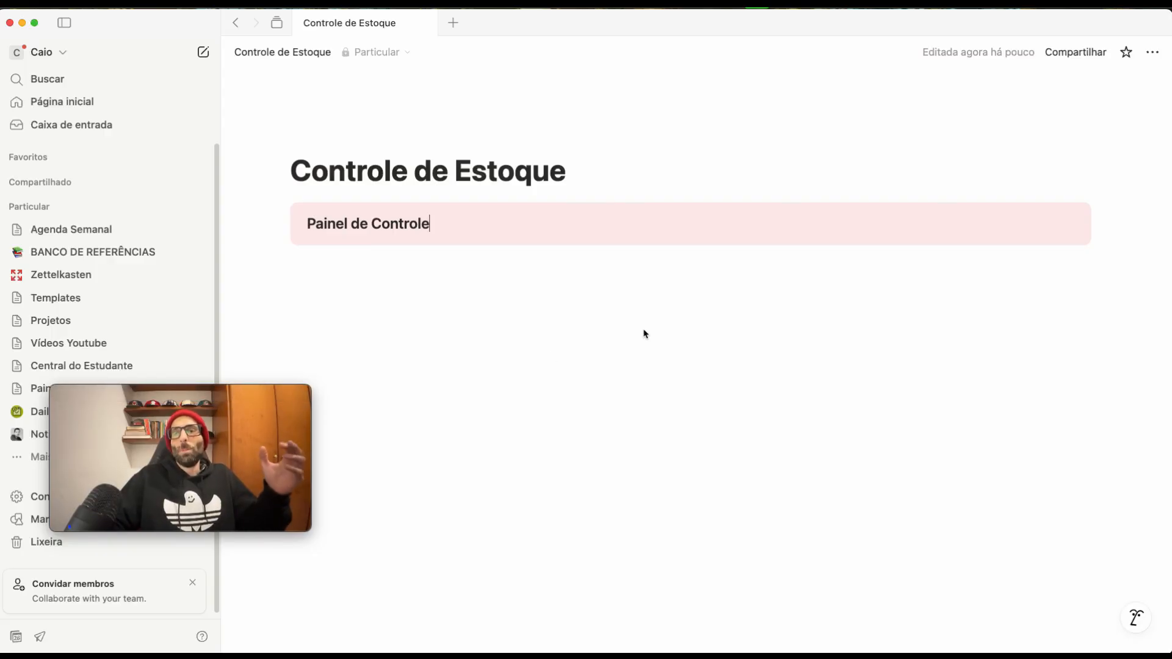
click(367, 265)
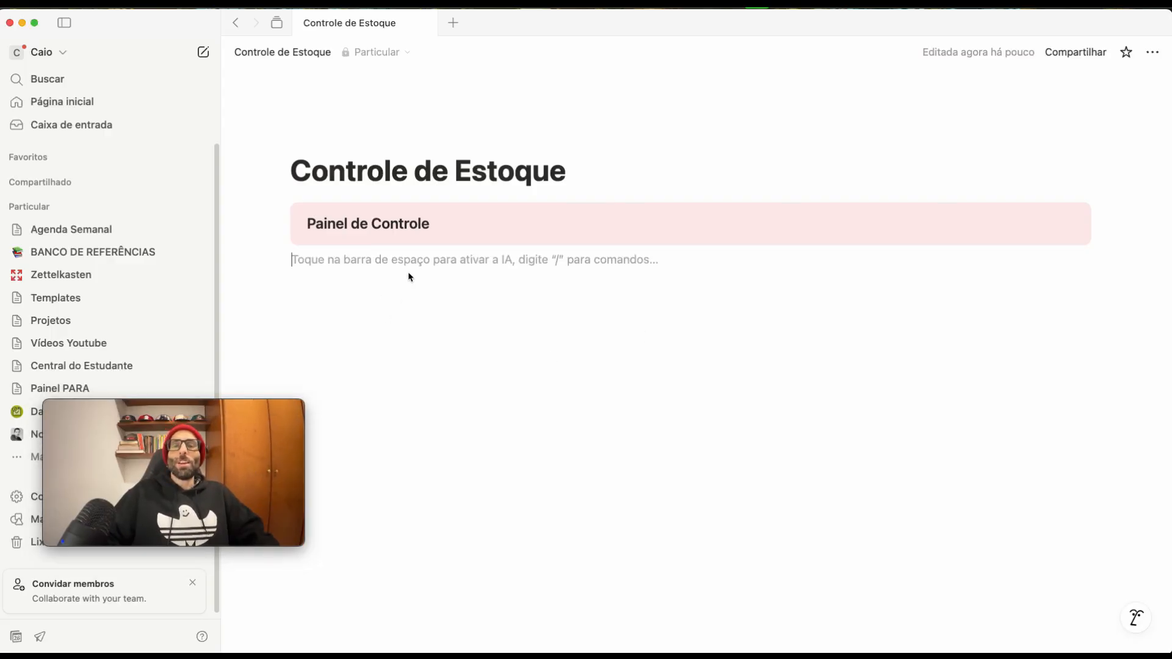
text(---)
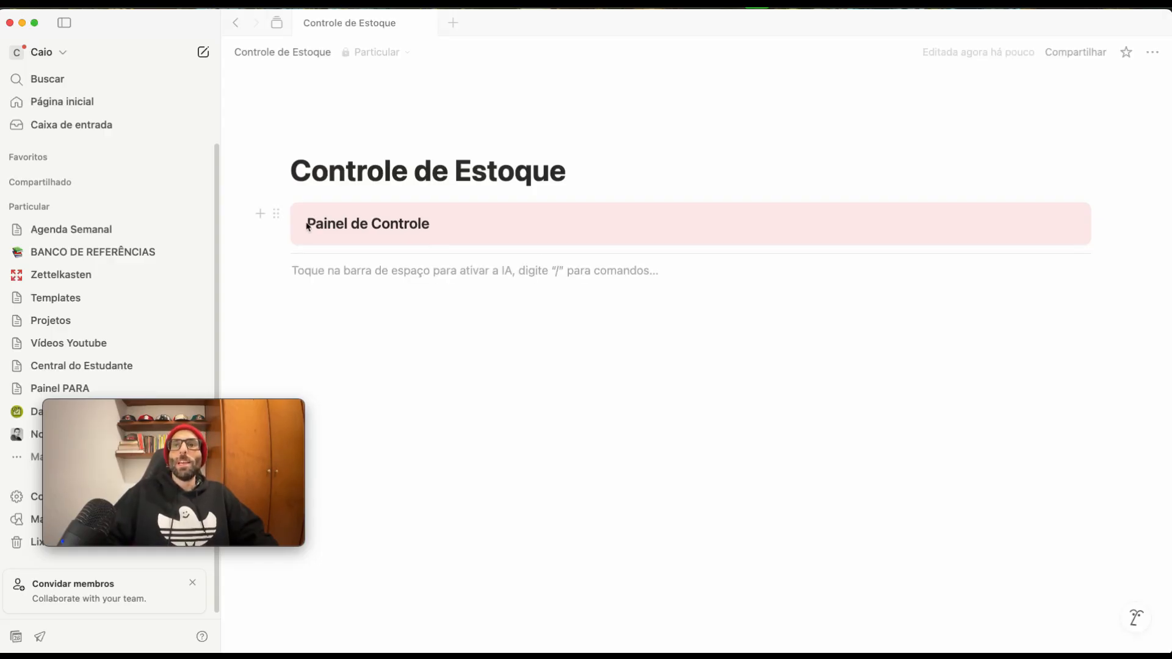
Step: Duplicate the "Painel de Controle" callout together with its divider and rename the copy "Entradas"
drag(282, 194, 372, 257)
click(276, 215)
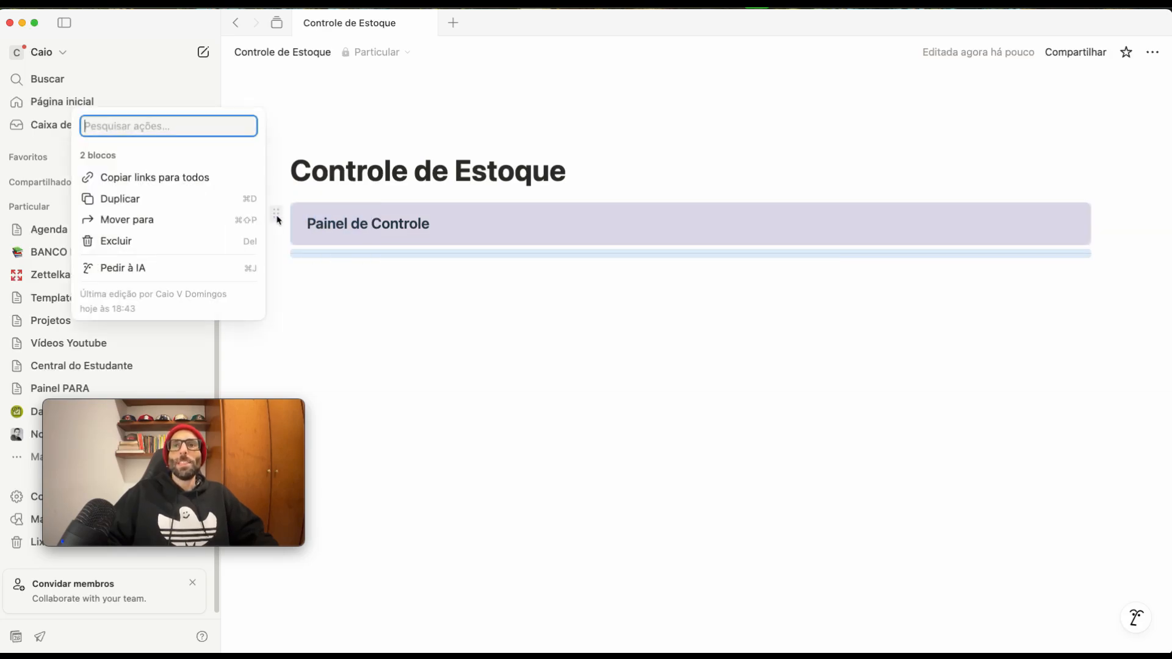
click(149, 198)
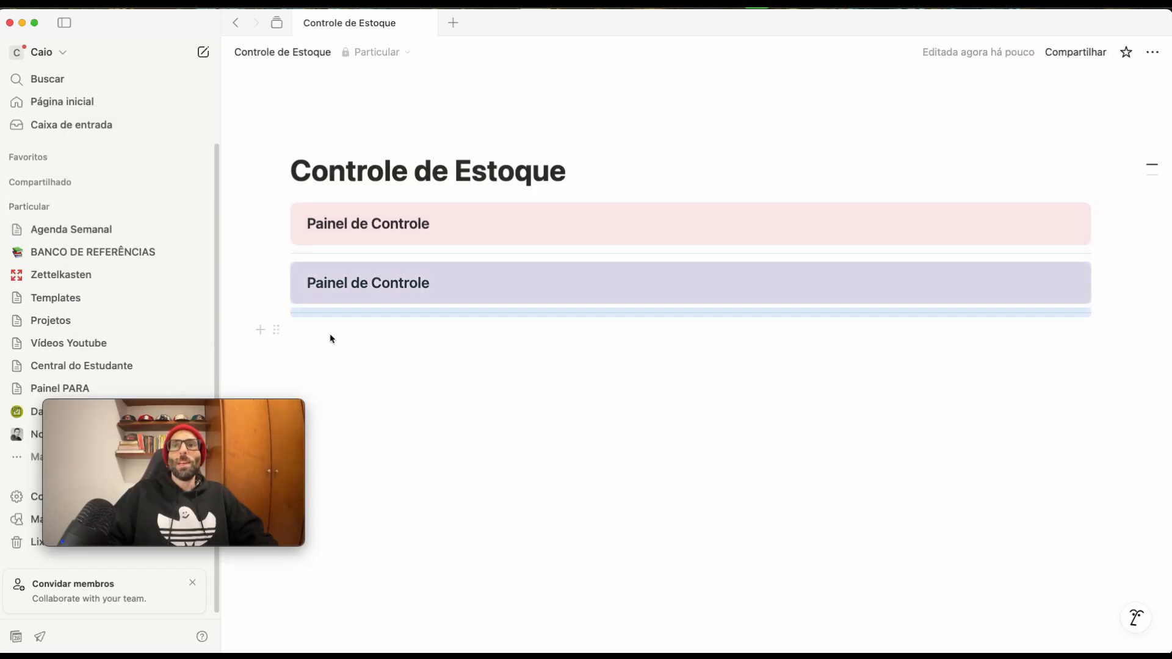
triple_click(348, 287)
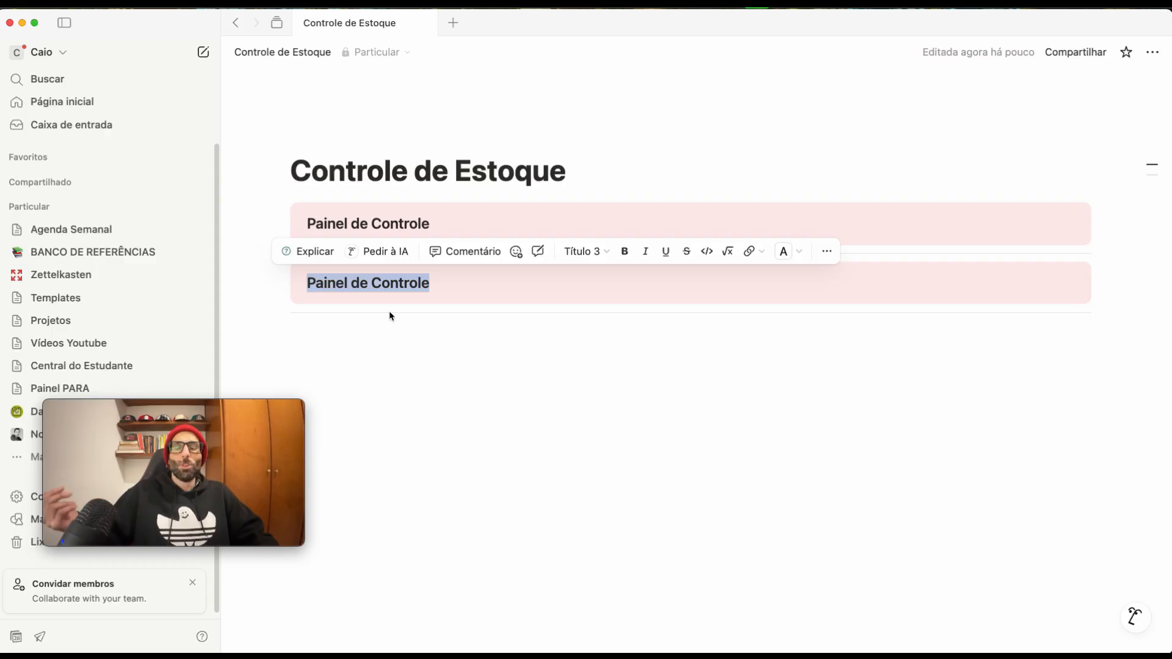
text(ENtr)
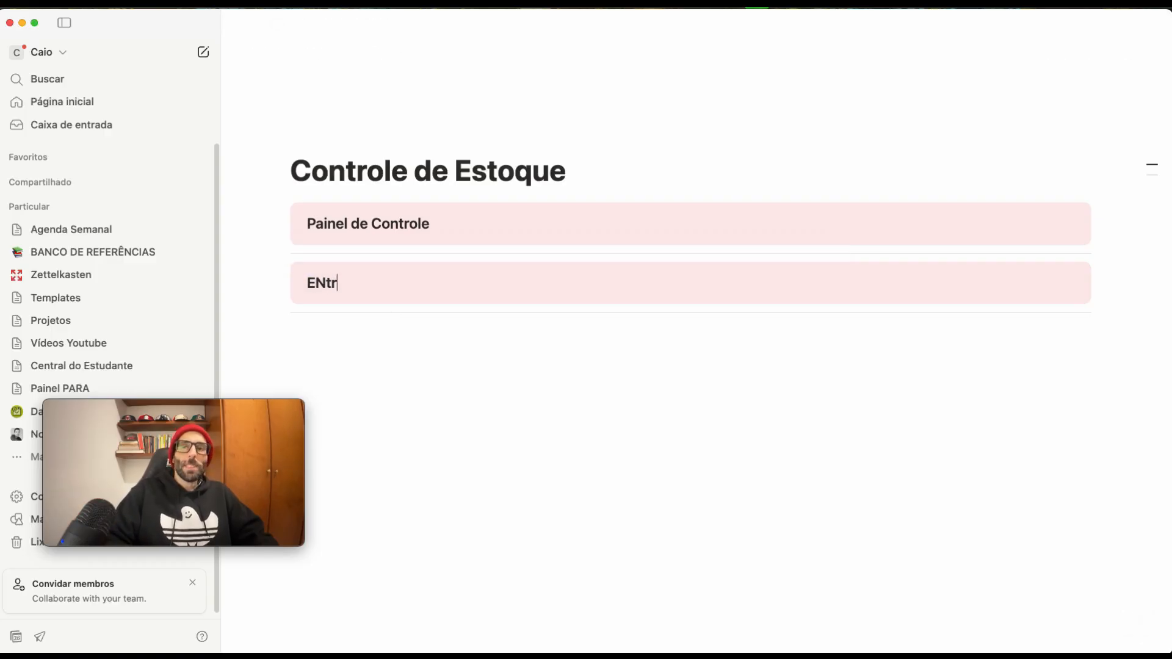
text(ad)
key(BackSpace)
key(BackSpace)
key(BackSpace)
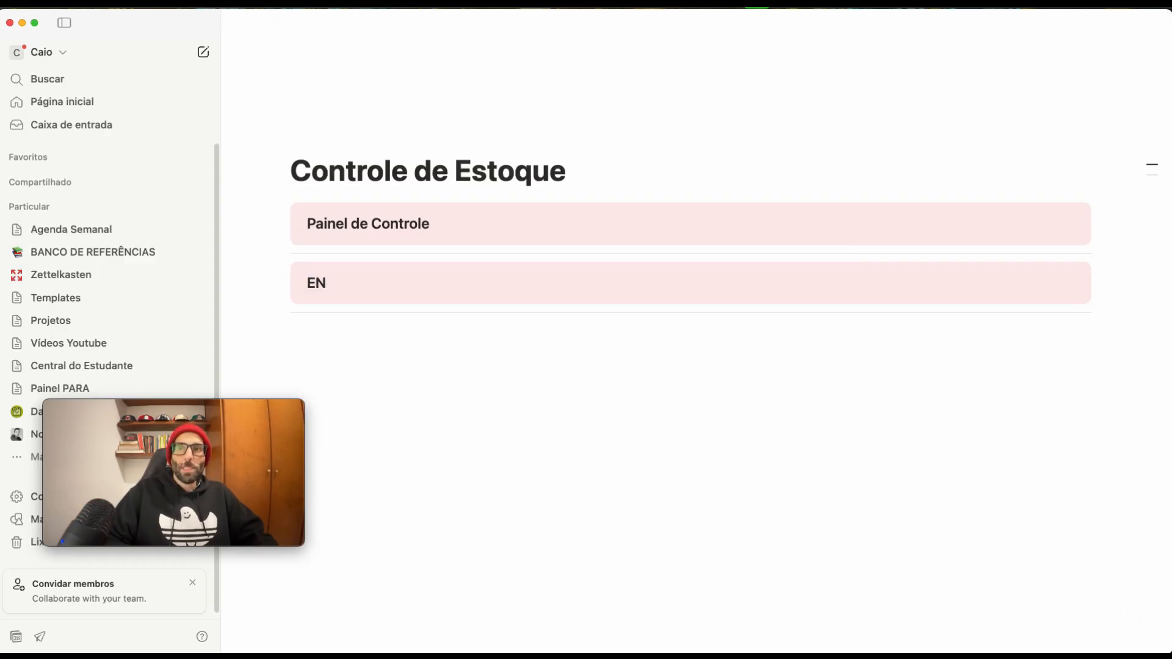
text(radas)
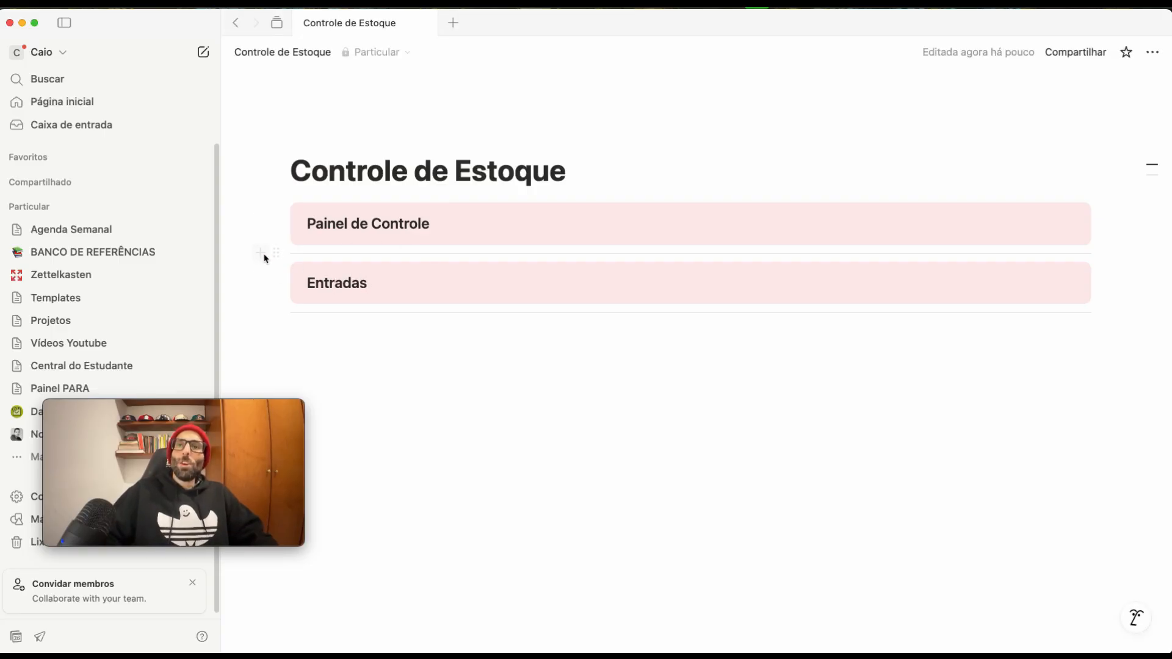
Step: Duplicate the "Entradas" callout together with its divider and rename the copy "Saídas"
drag(247, 261, 343, 317)
click(276, 272)
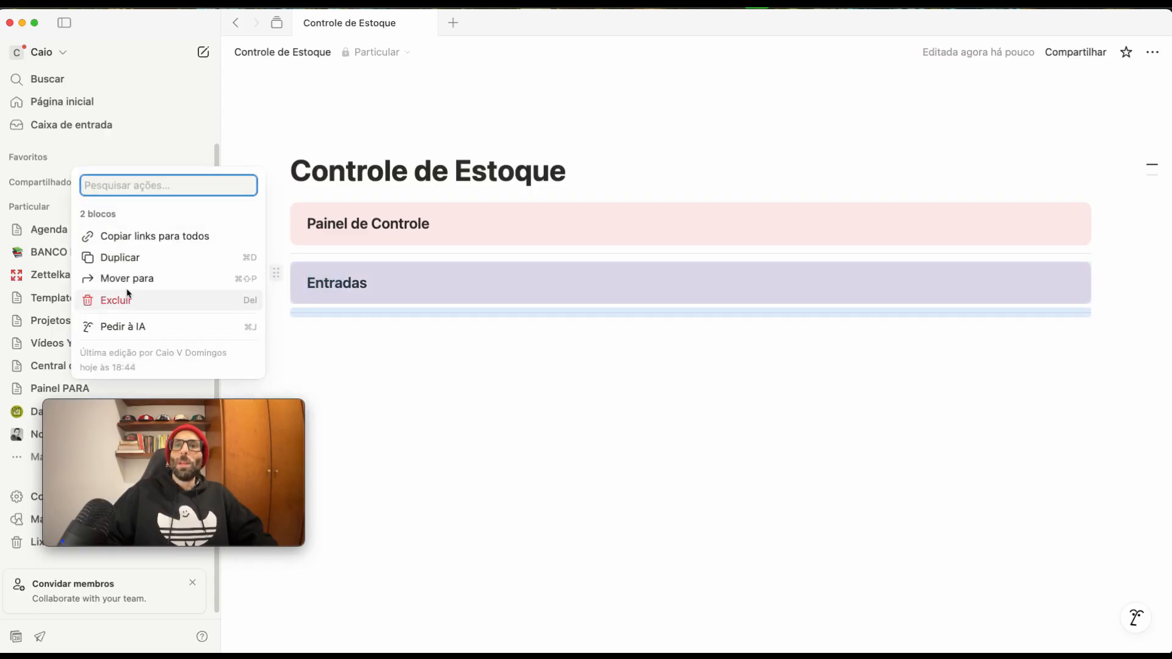
click(116, 262)
double_click(335, 341)
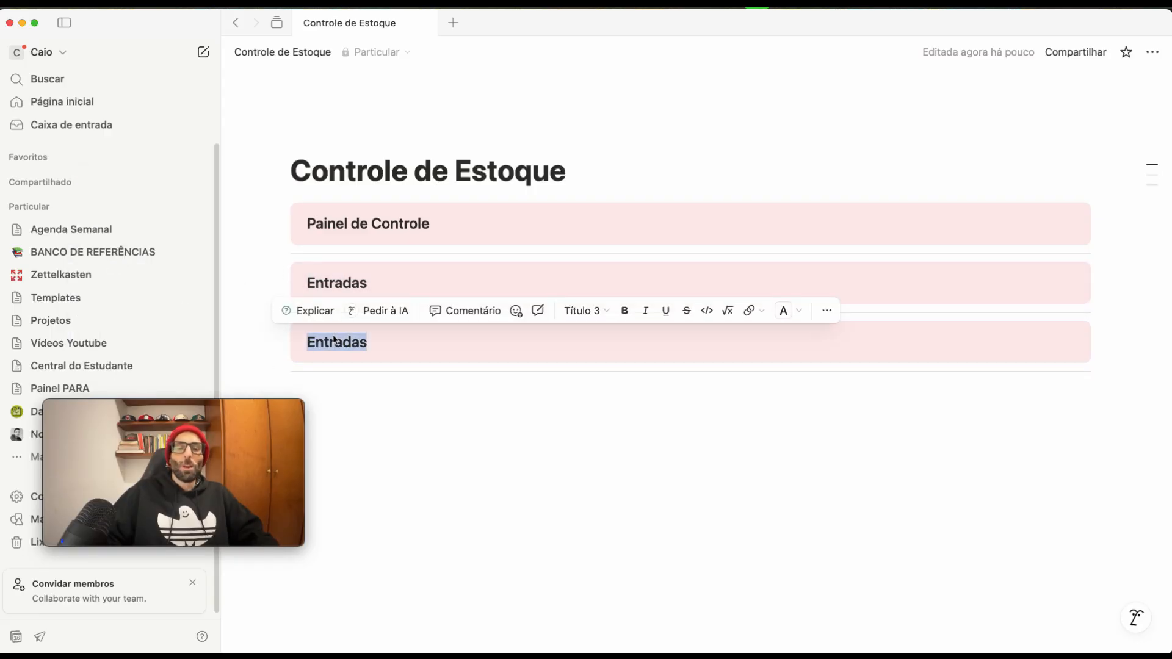
text(Saí)
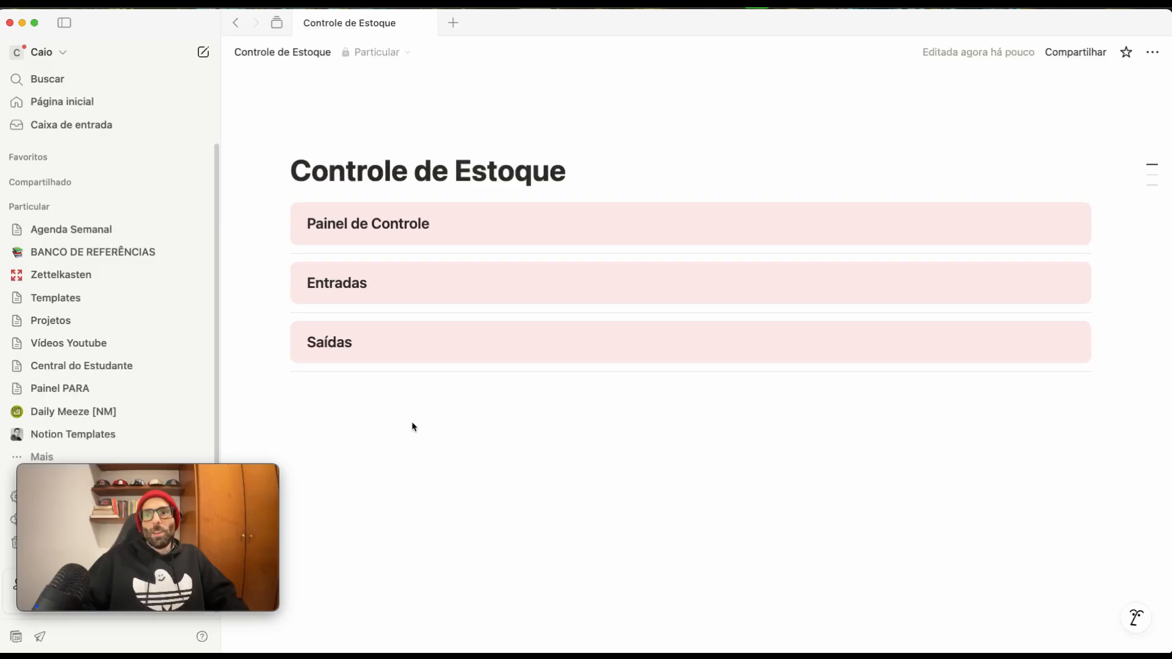
Step: Insert a new empty database in table view below the "Saídas" section, leaving a blank line above it
click(358, 394)
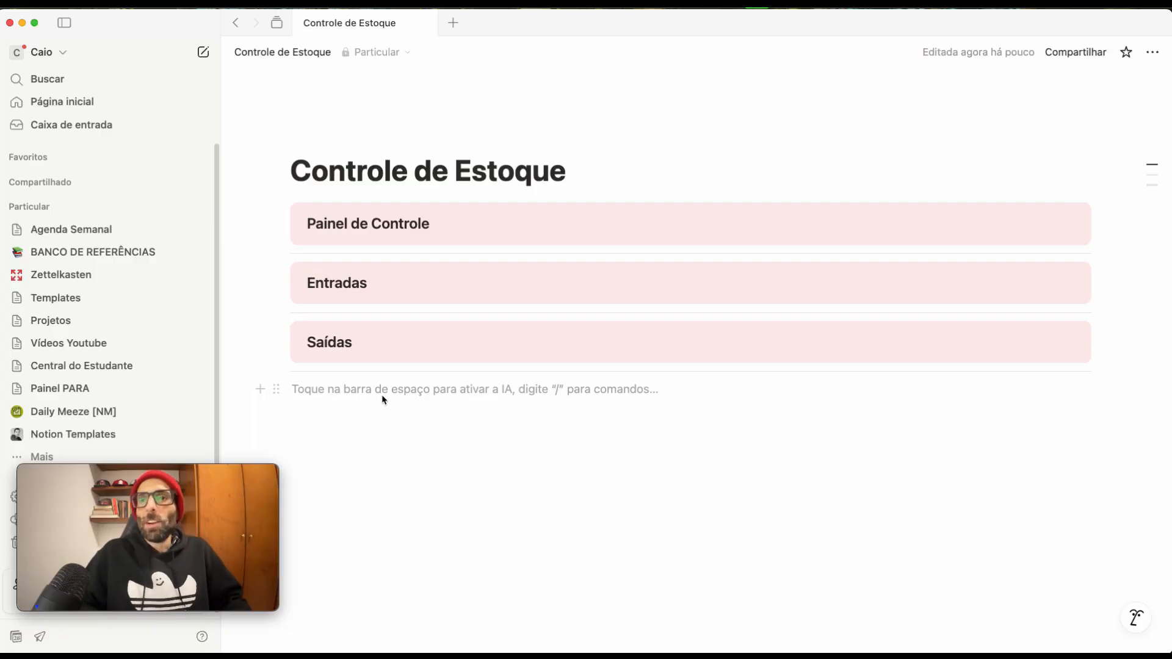
key(Return)
text(/)
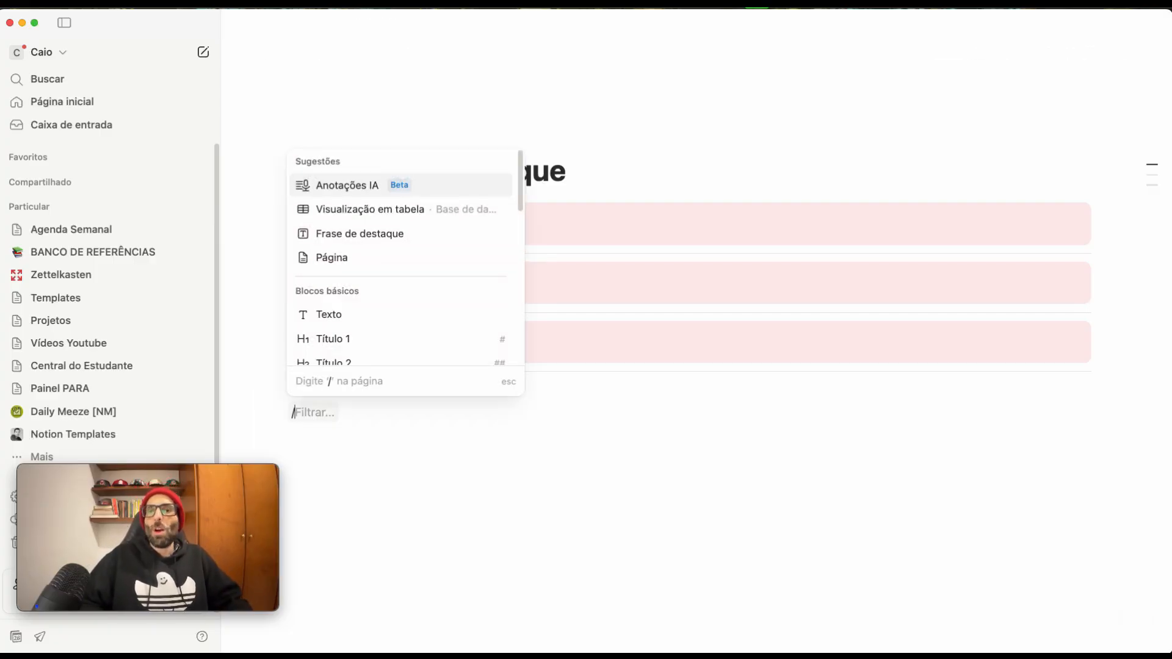
text(visu)
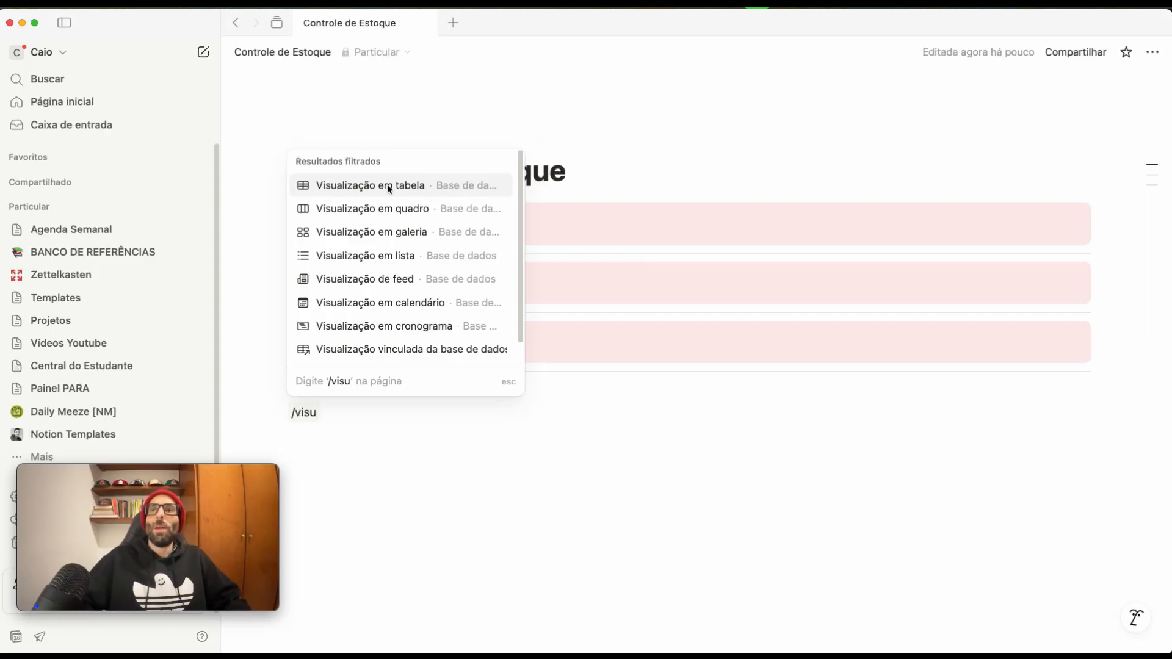
mouse_move(380, 195)
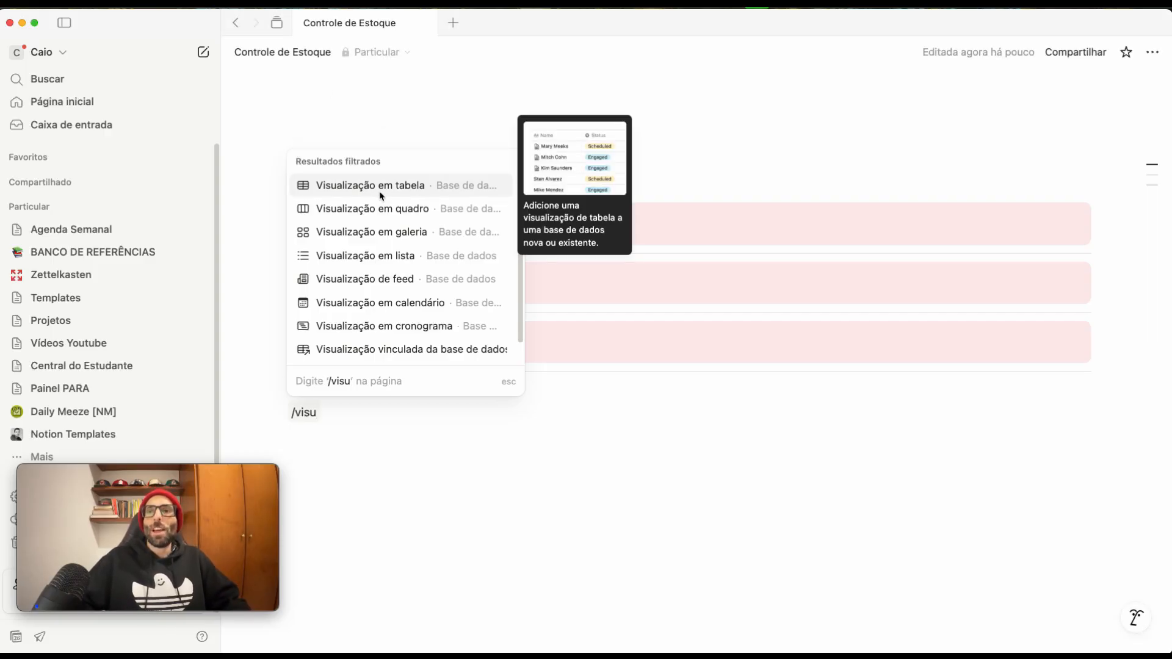
click(380, 186)
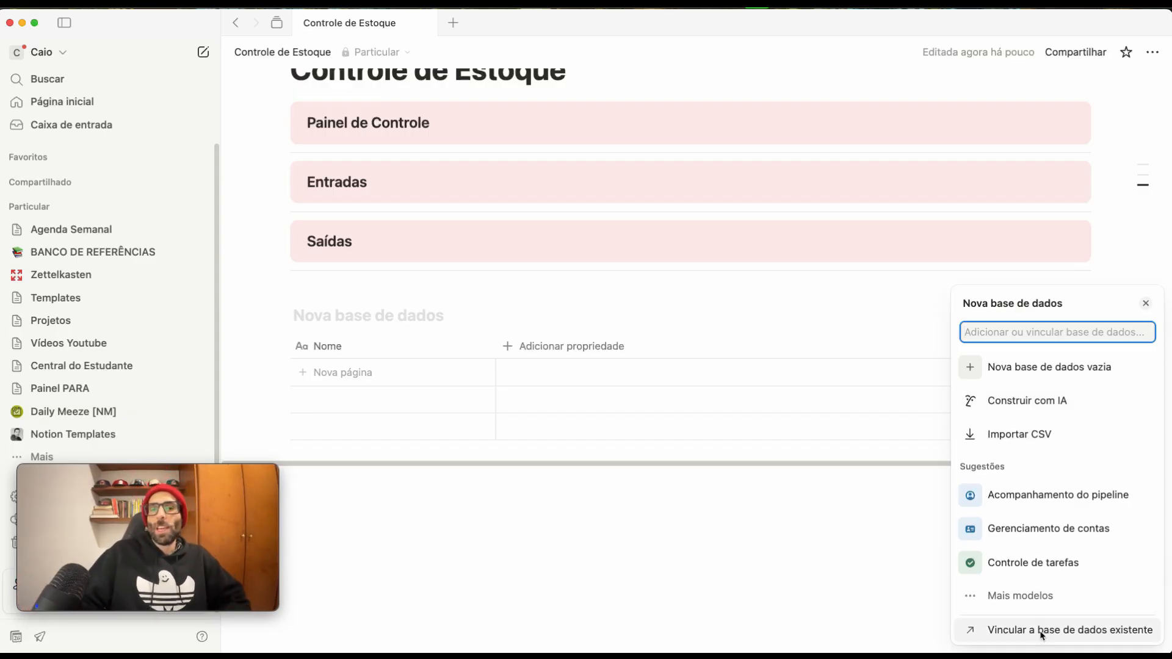
click(1033, 369)
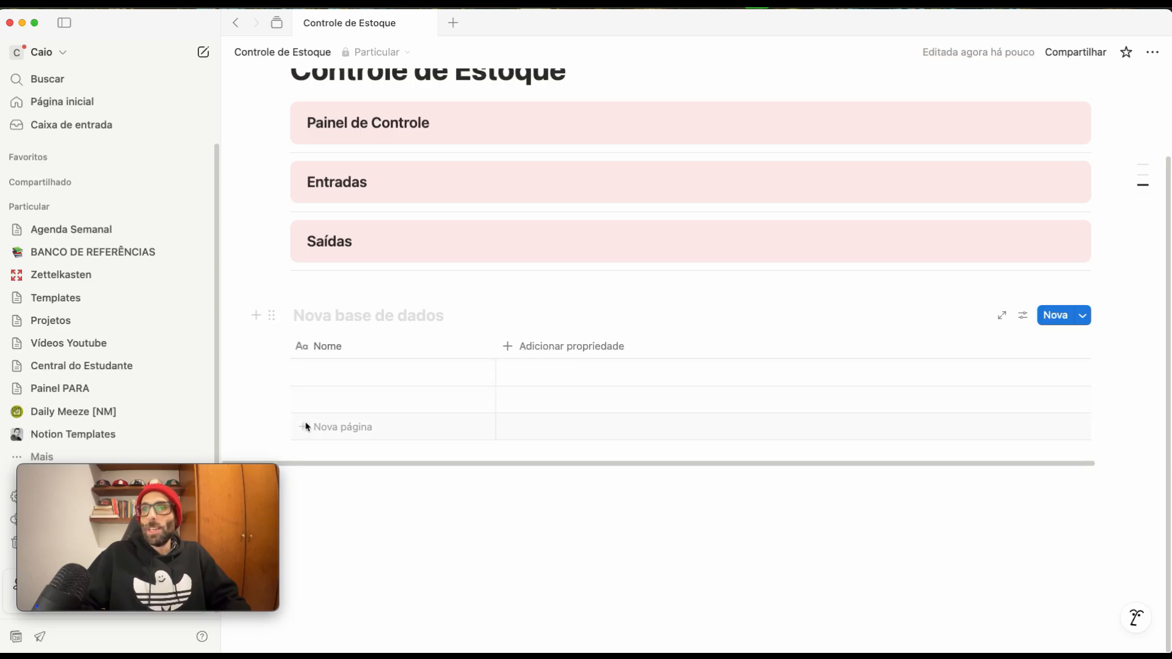
Step: Name the new database "BD_Produtos"
click(384, 316)
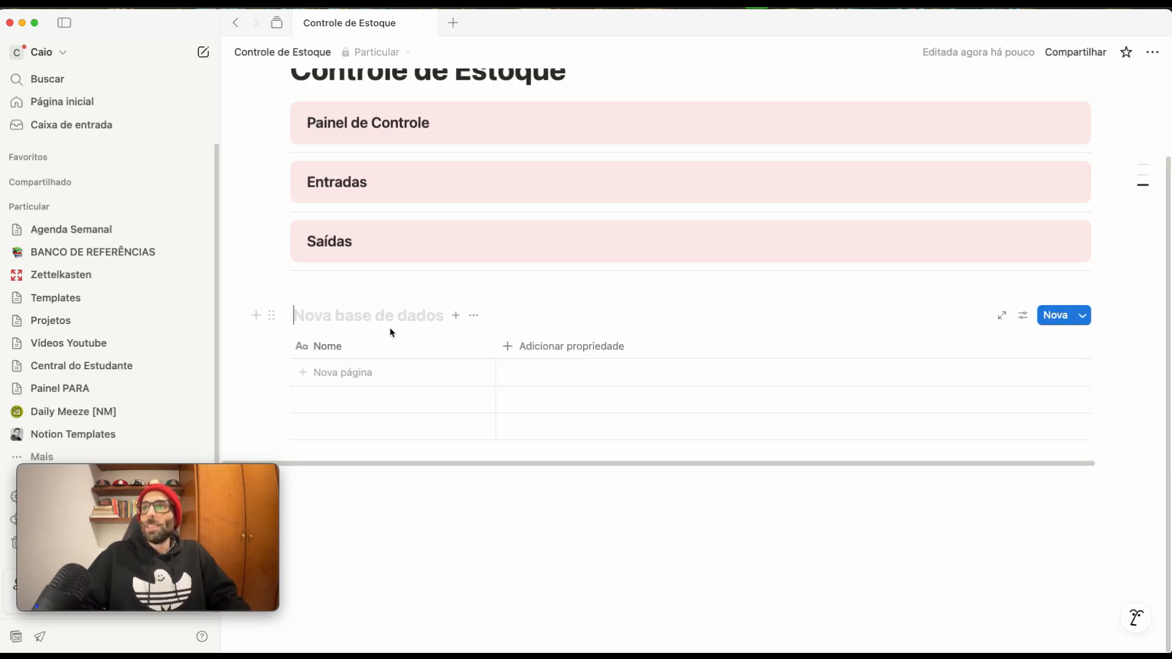
text(Produtos)
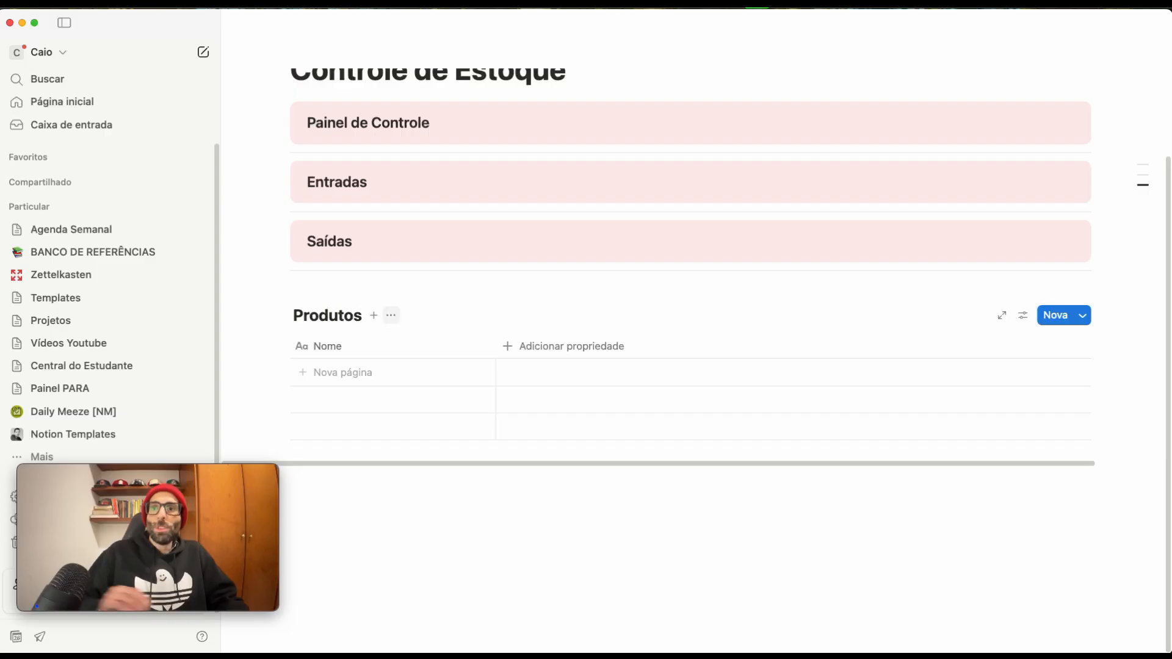
click(295, 315)
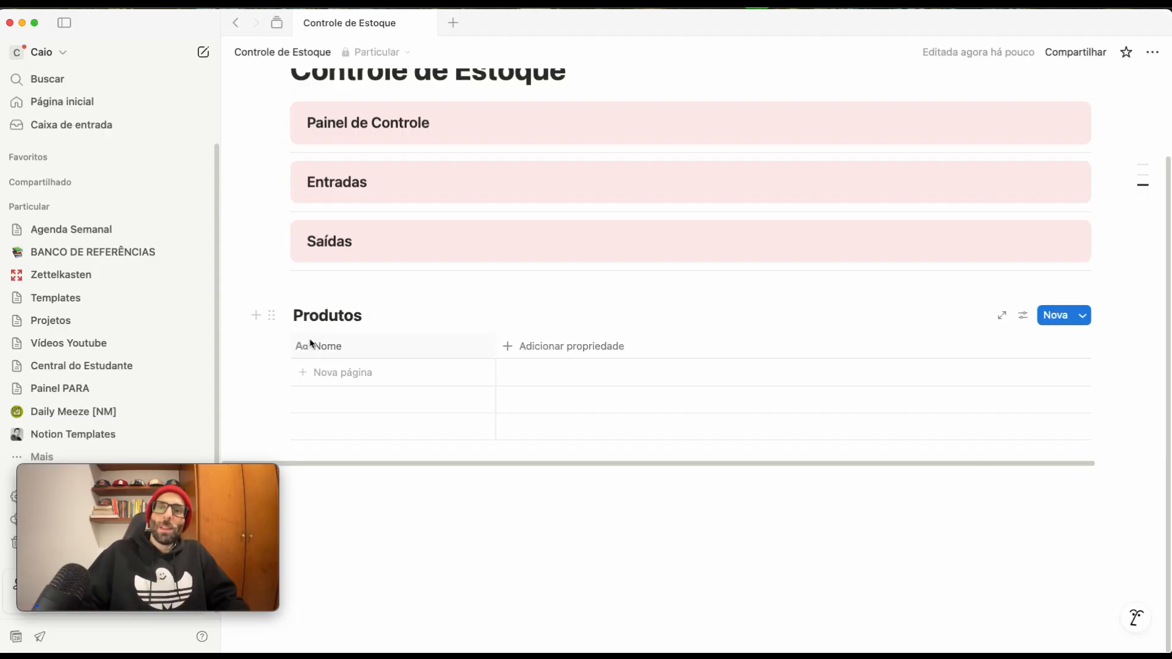
text(BD)
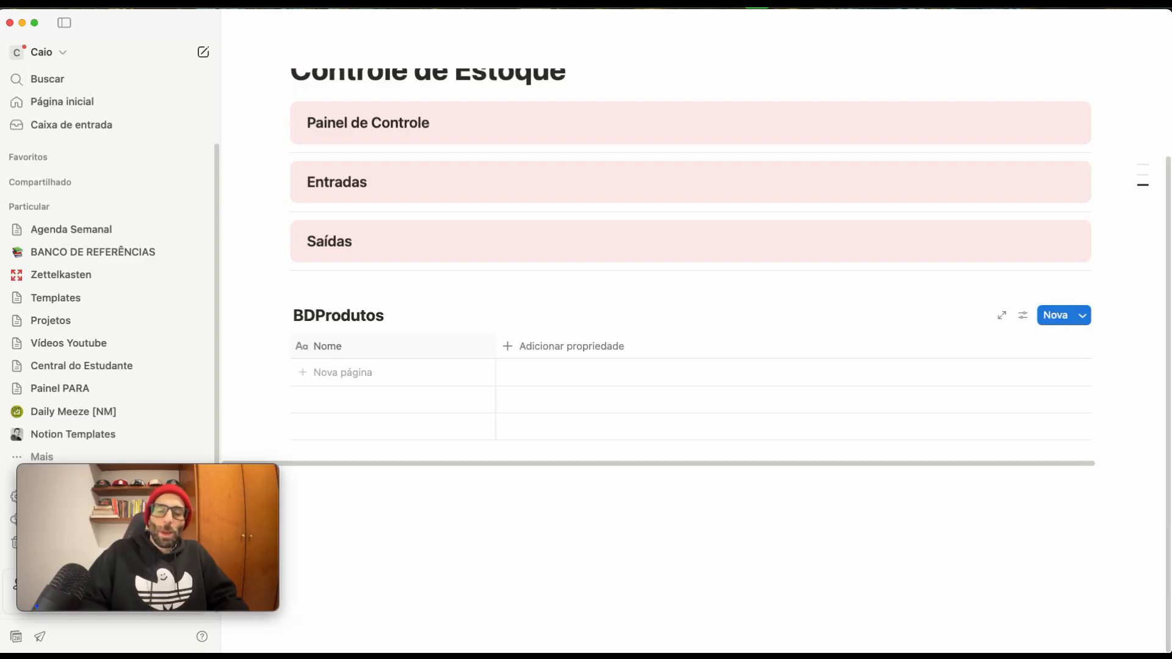
text(_)
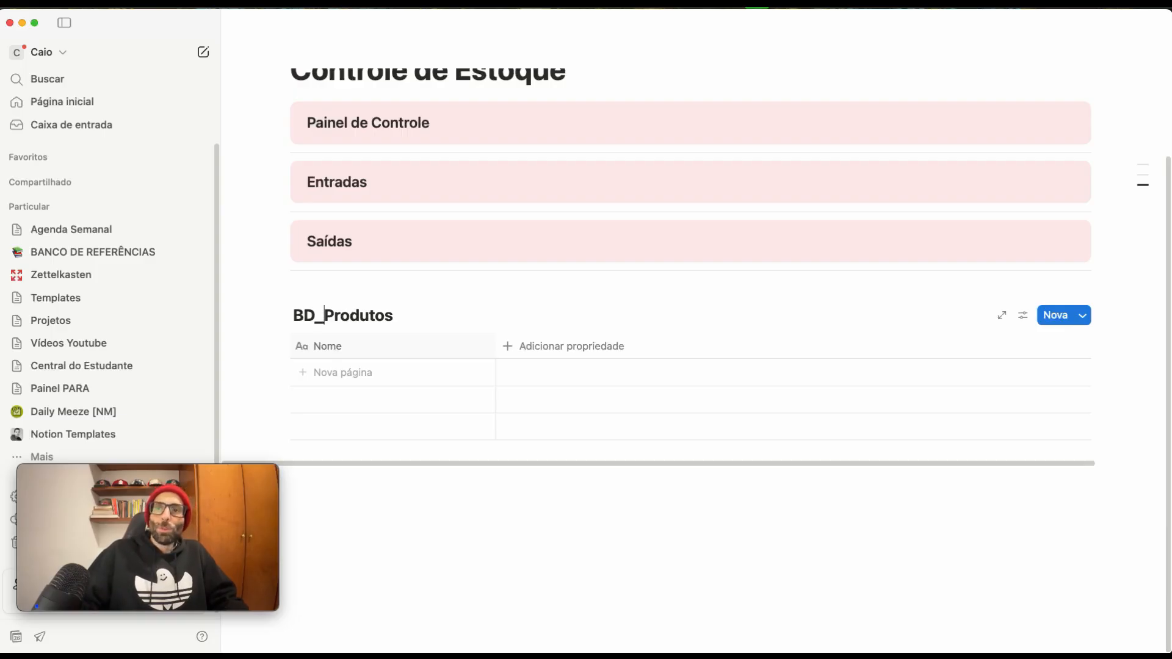
Step: Rename the database as "BD_Produtos_ControleEstoque" and hide its title in the table view
click(388, 319)
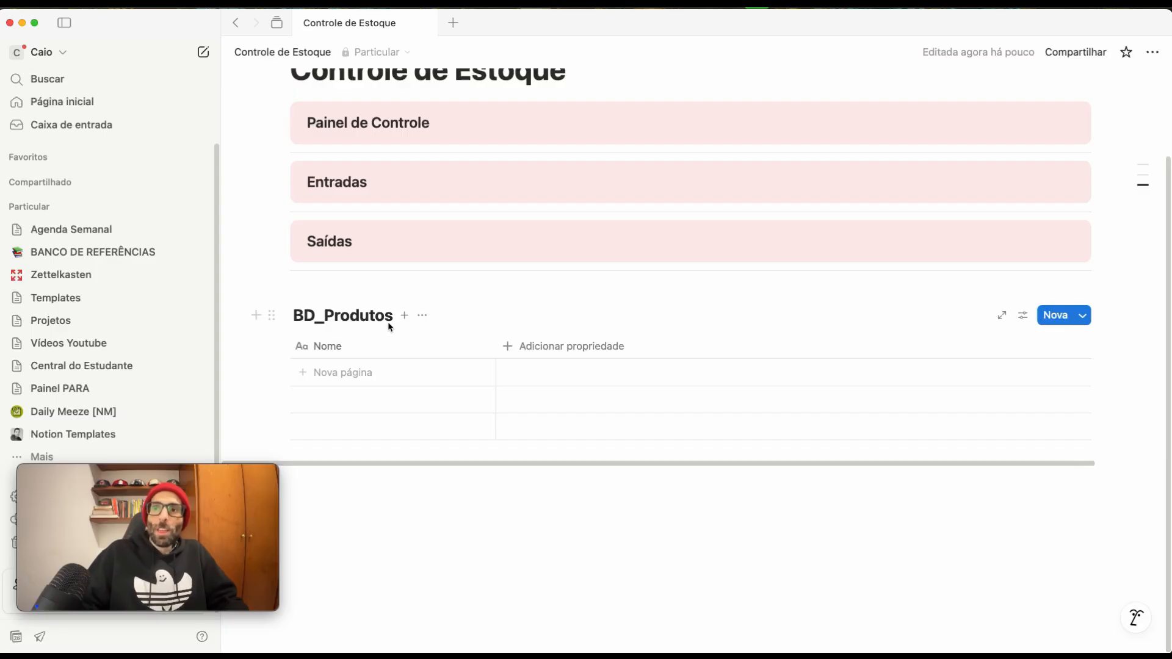
text(_)
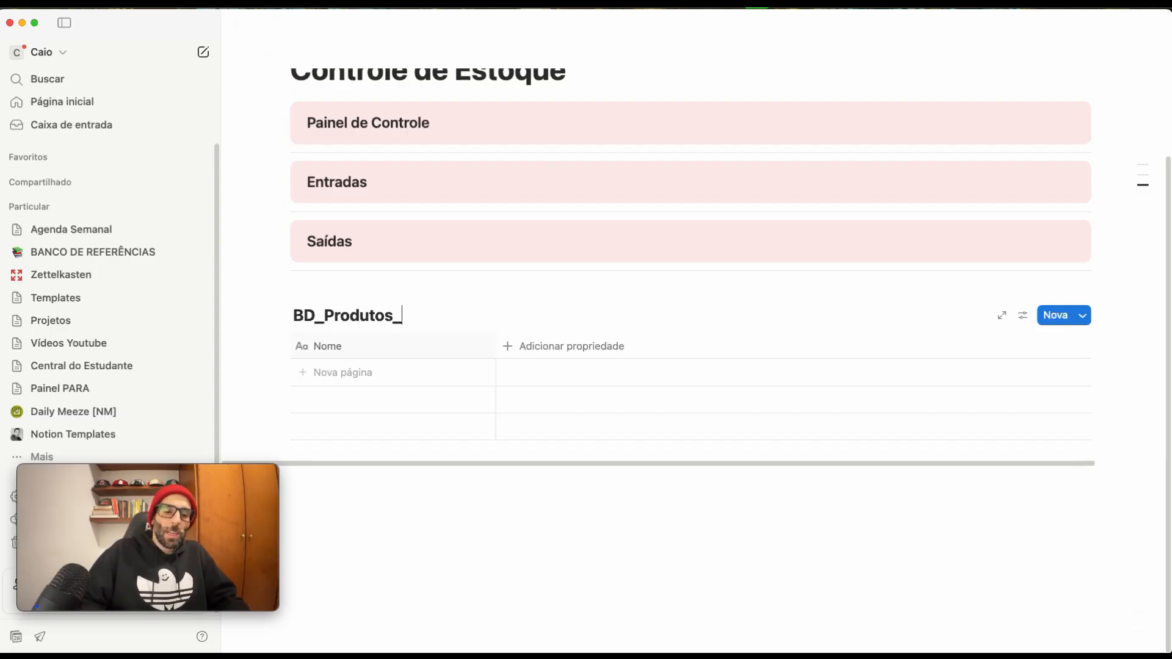
text(COntro)
key(BackSpace)
key(BackSpace)
key(BackSpace)
key(BackSpace)
key(BackSpace)
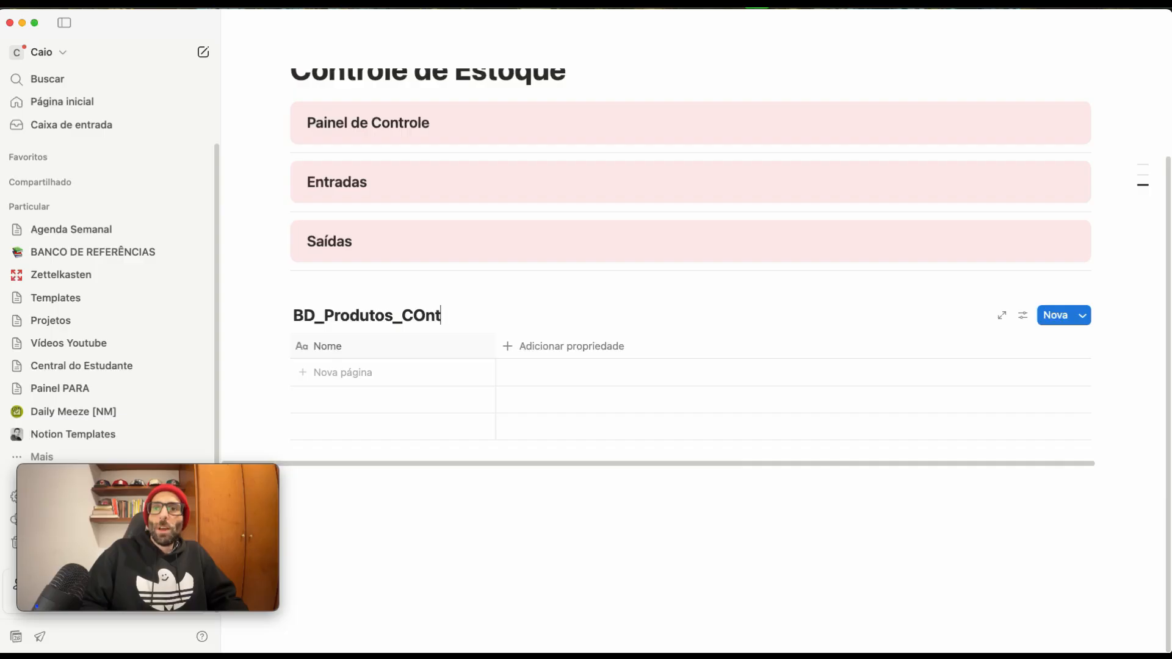
text(ontro)
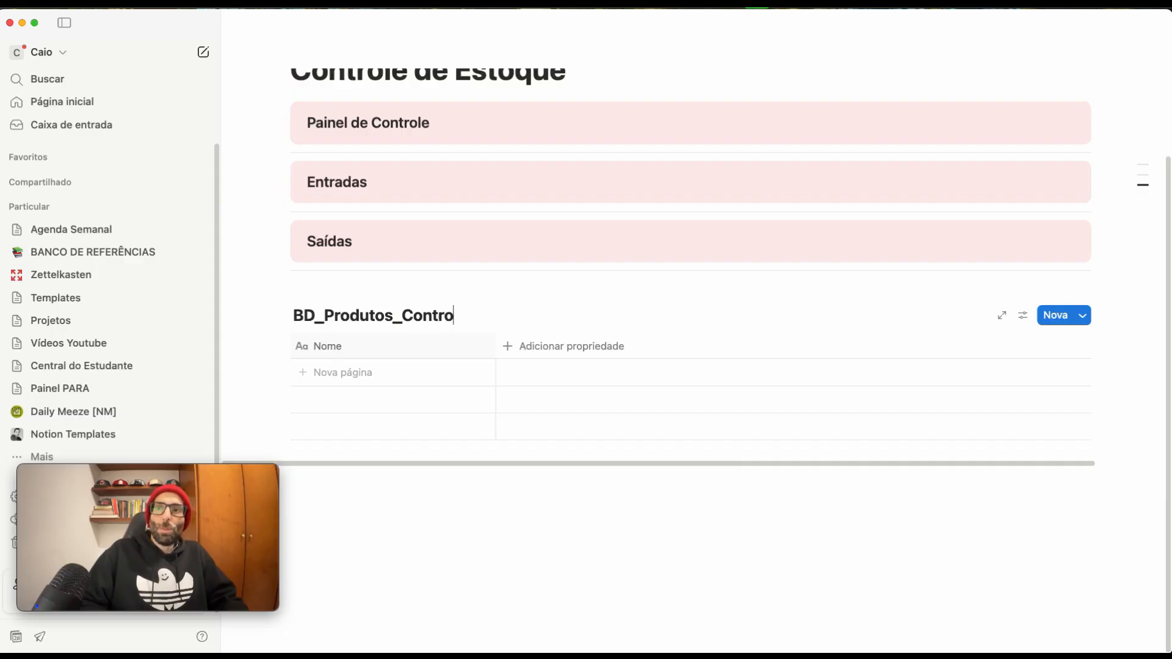
text(leE)
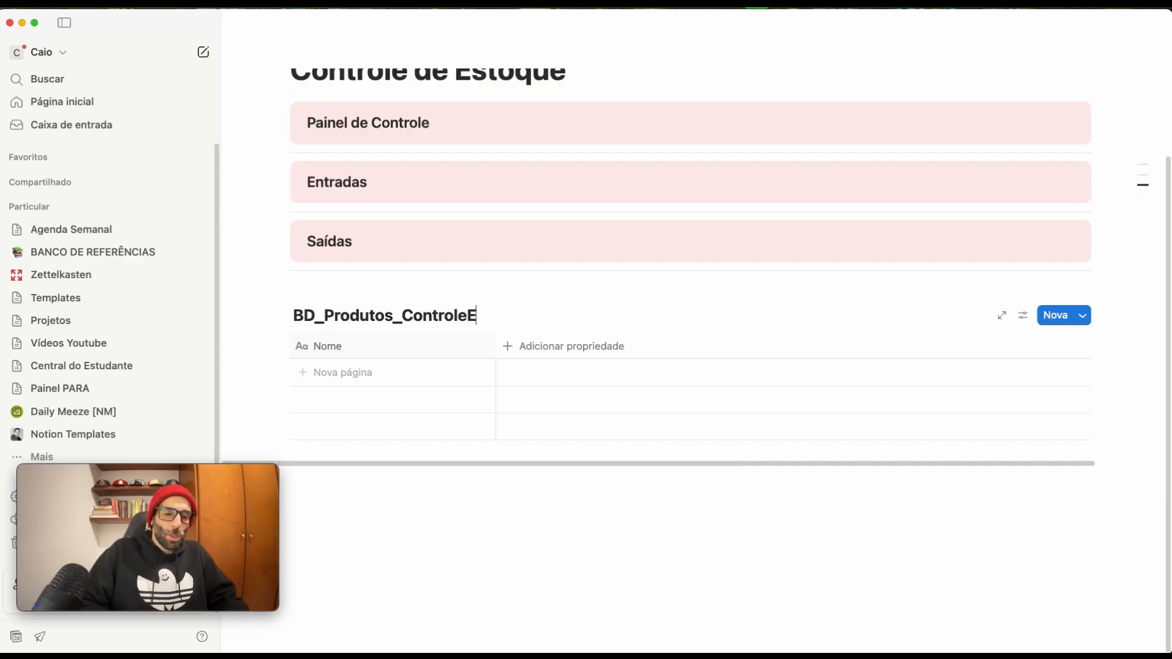
text(stoque)
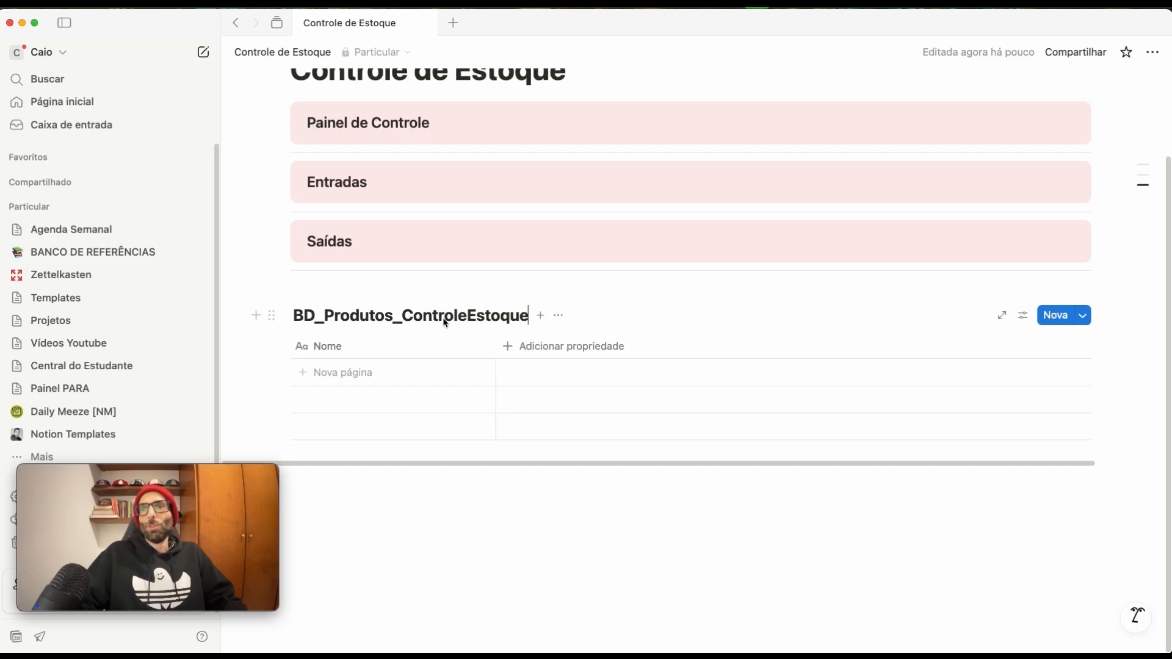
click(558, 316)
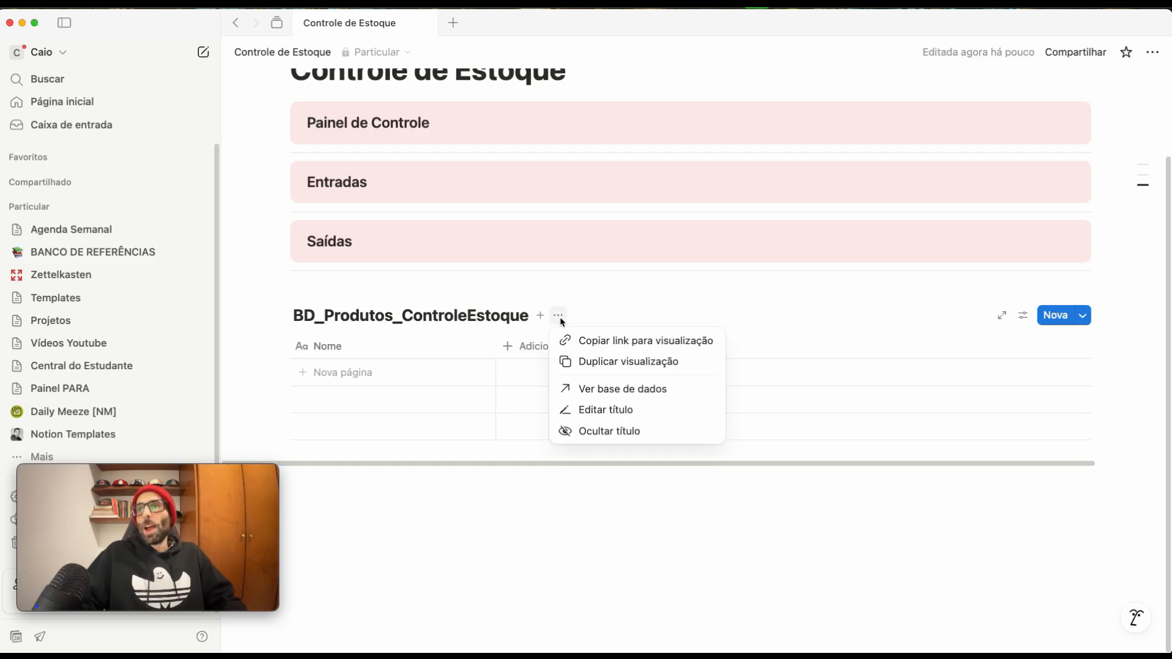
click(616, 434)
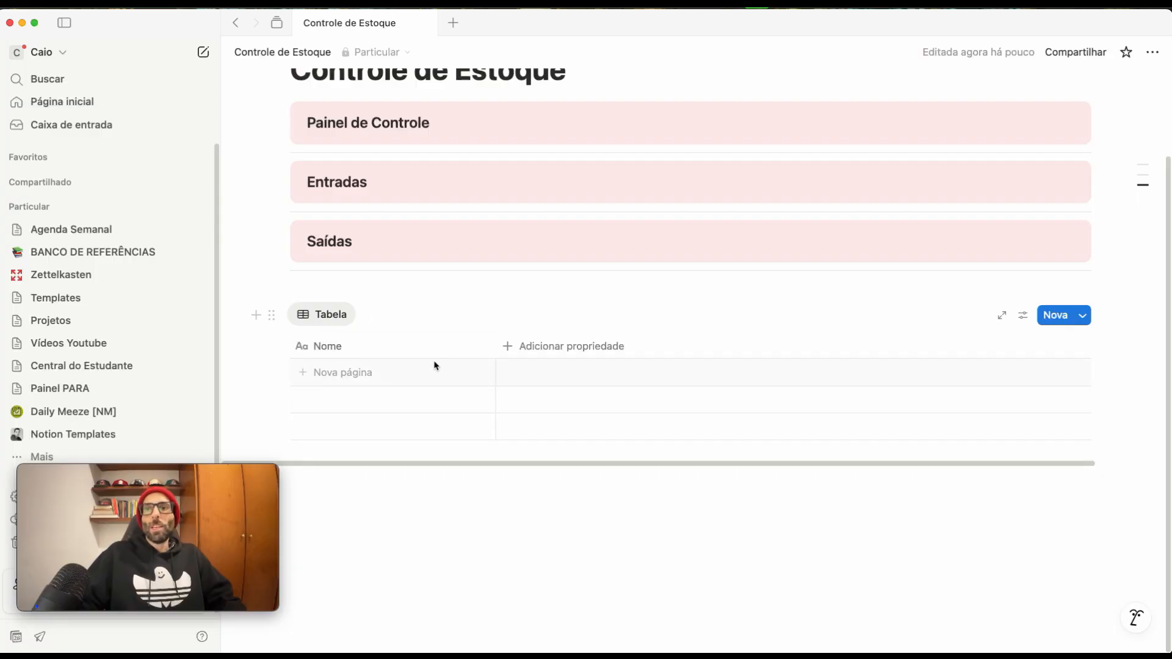
Step: Add a select property to the products table and name it "Categoria"
click(547, 346)
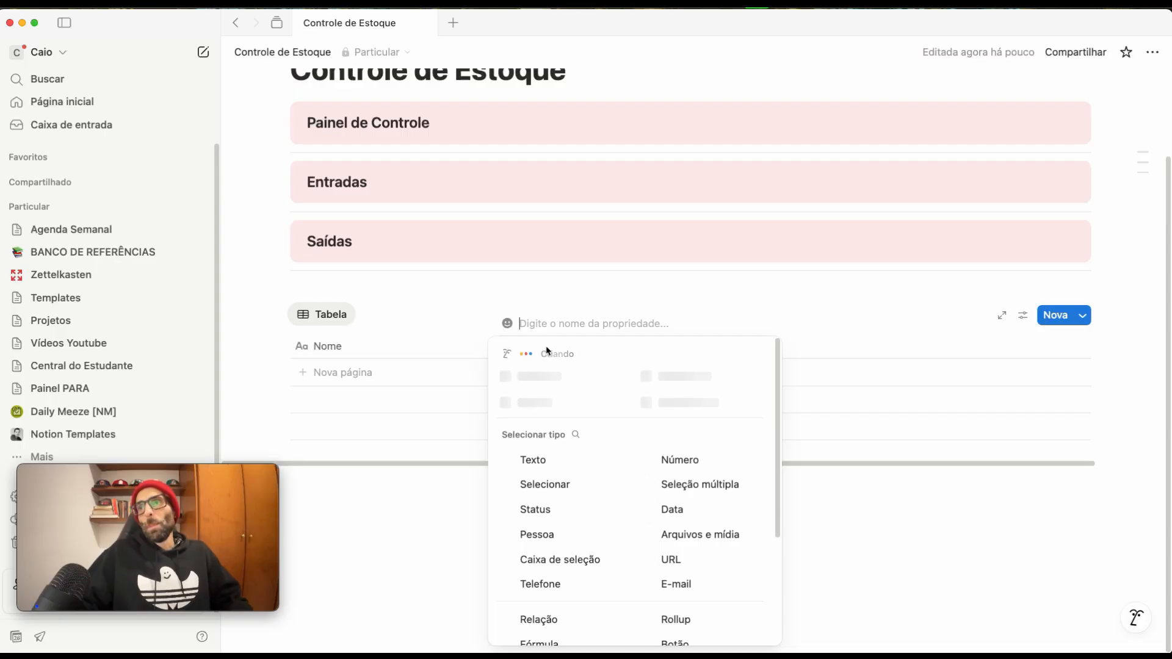
click(556, 486)
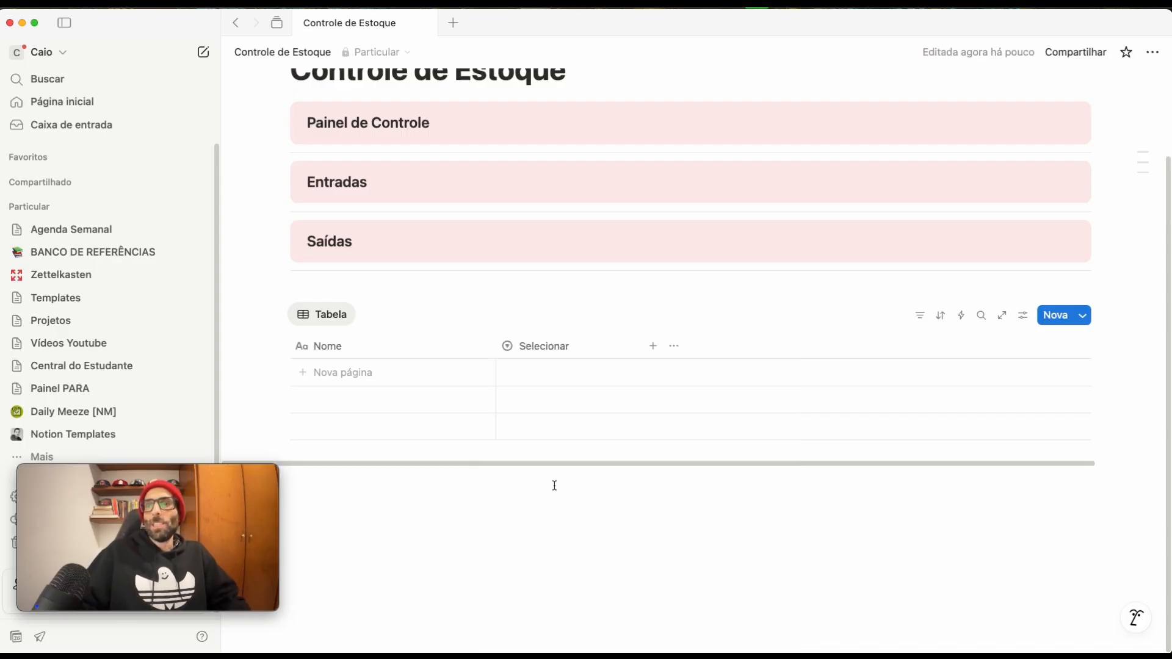
click(543, 345)
double_click(588, 317)
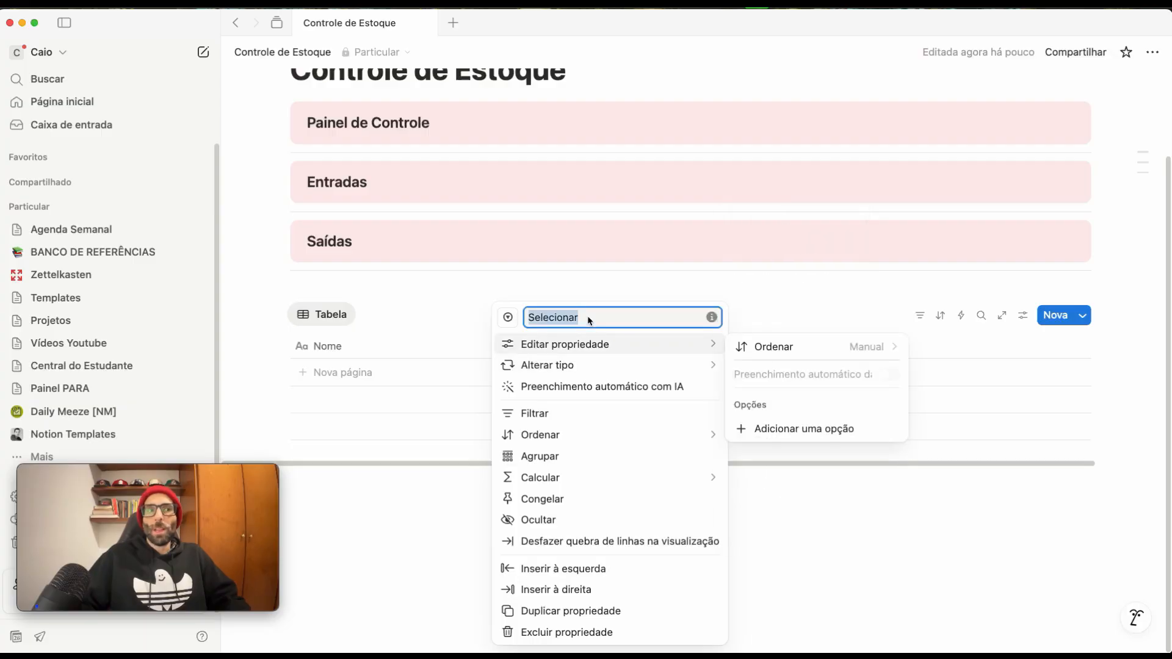
text(Categoria)
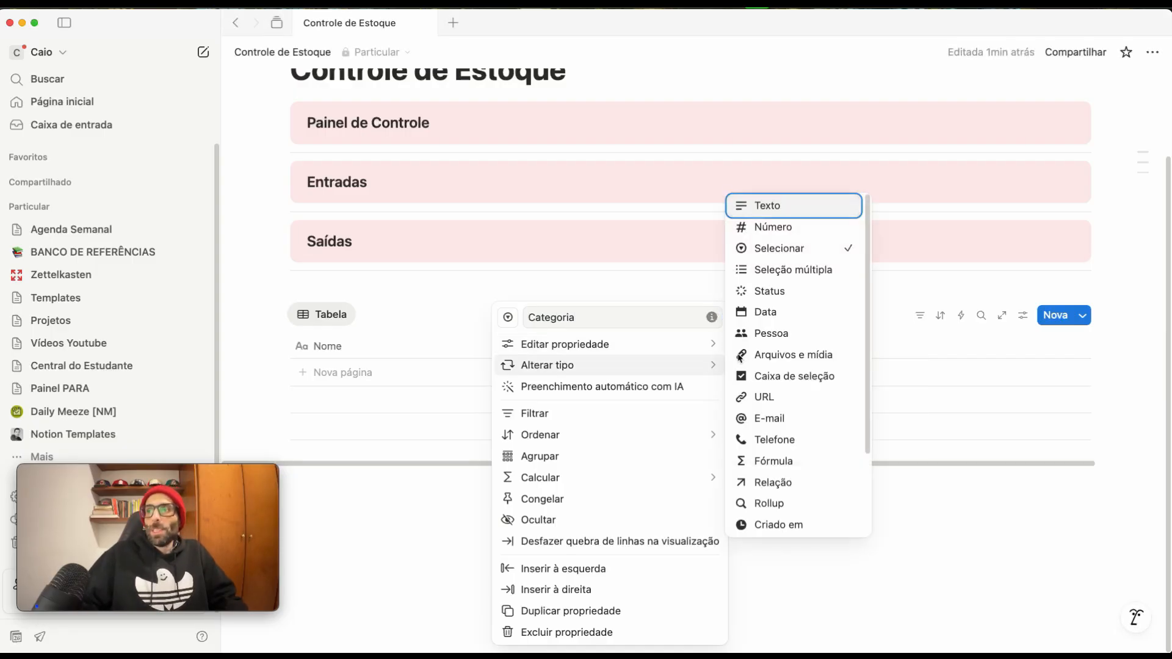
Step: Create the option "Especialidade 1" for the "Categoria" property and copy its name for reuse
click(760, 428)
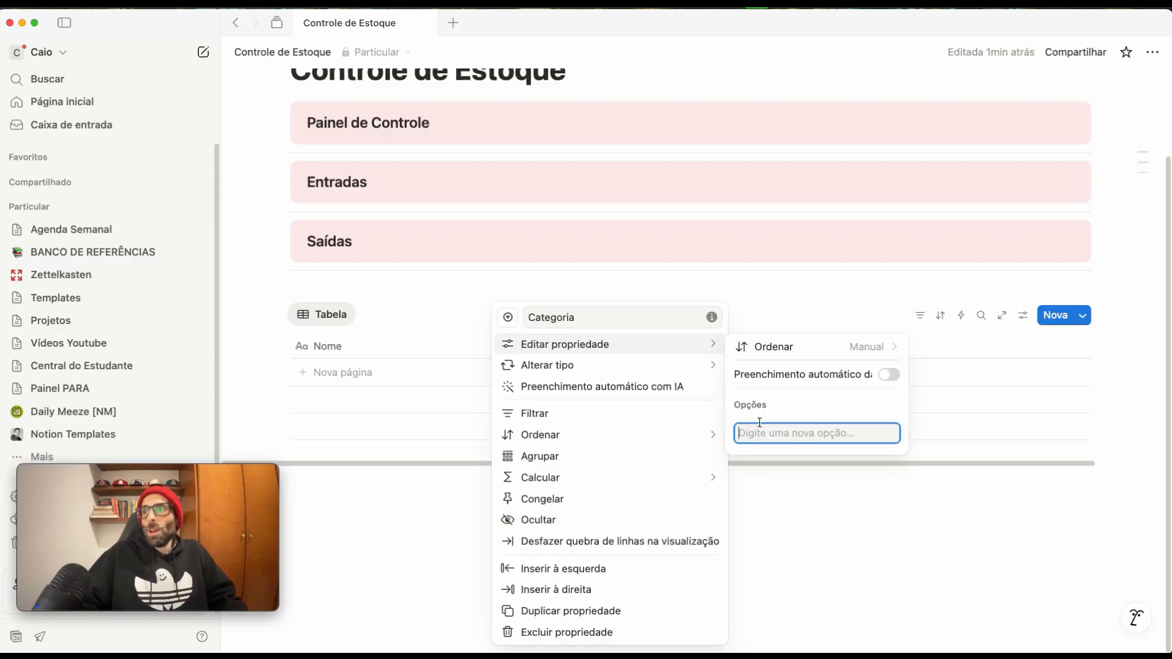
text(Especialidad)
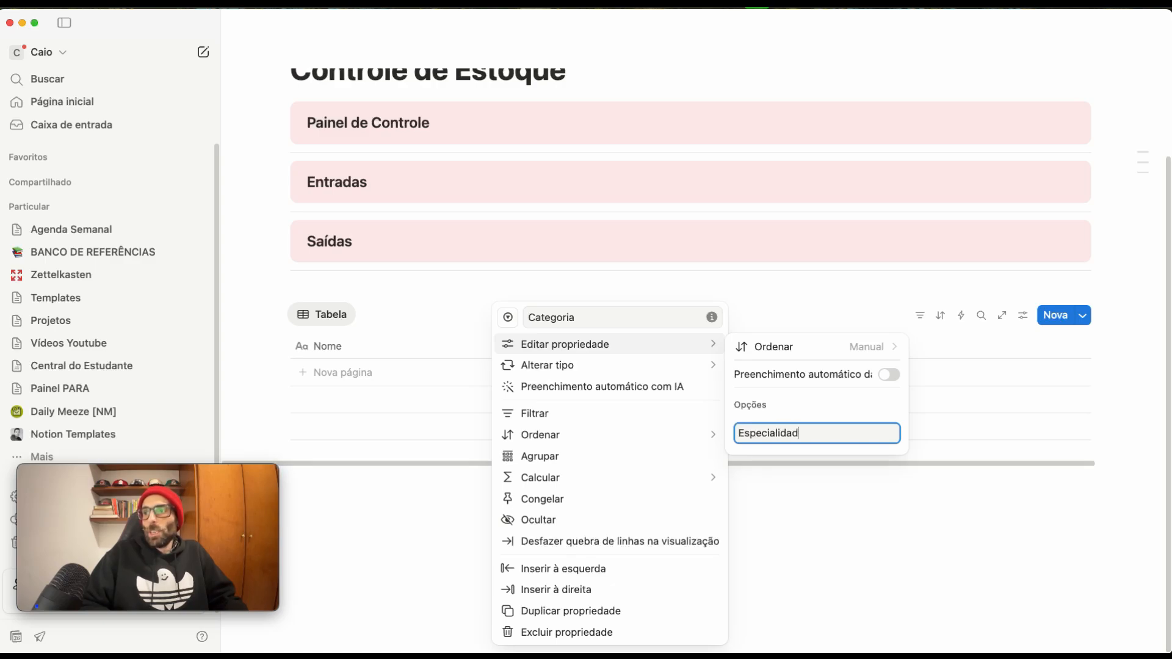
text(e 1)
key(Return)
click(812, 429)
key(super+c)
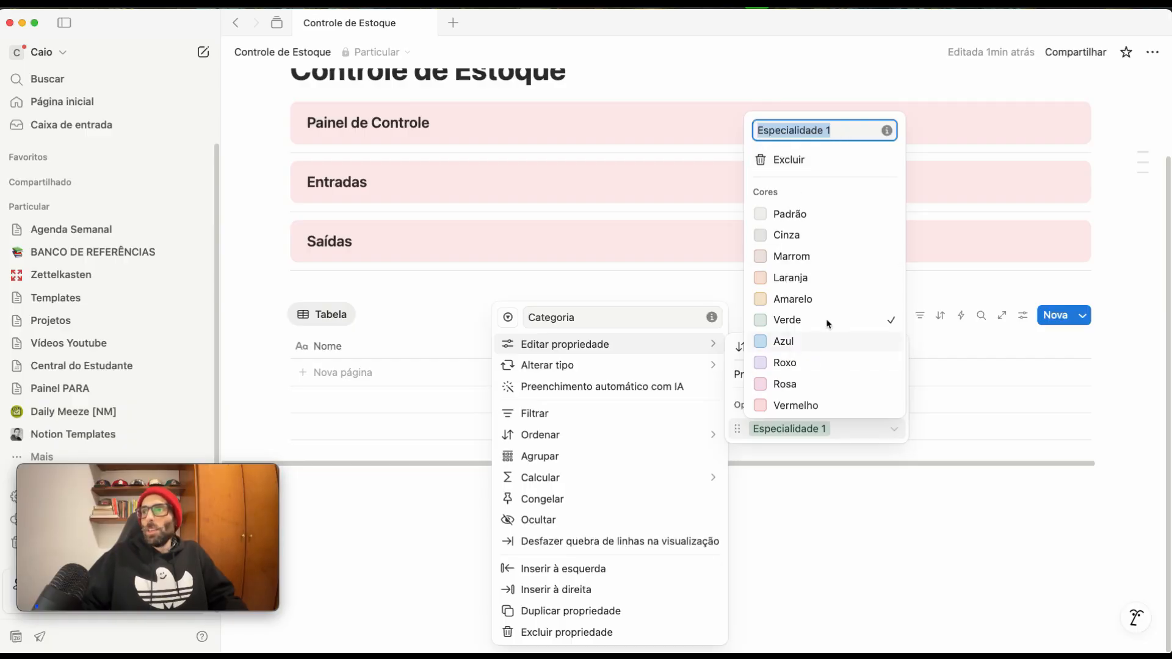
click(746, 434)
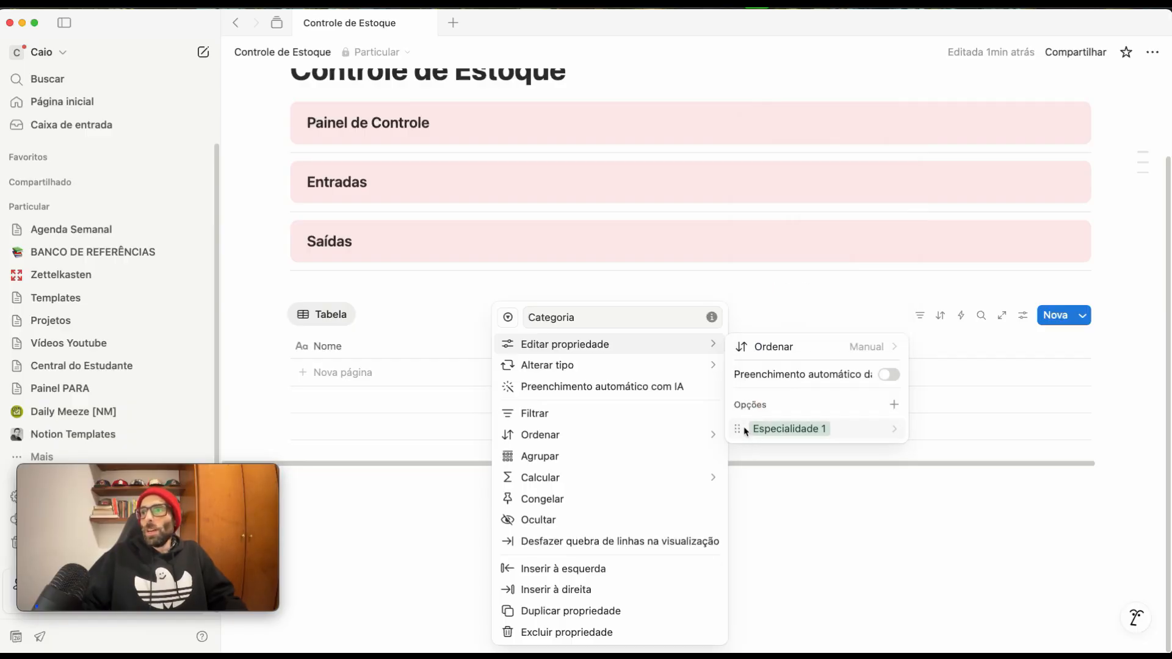
Step: Add the options "Especialidade 2" and "Especialidade 3" to "Categoria" and arrange all three in ascending order
click(895, 405)
key(super+v)
key(BackSpace)
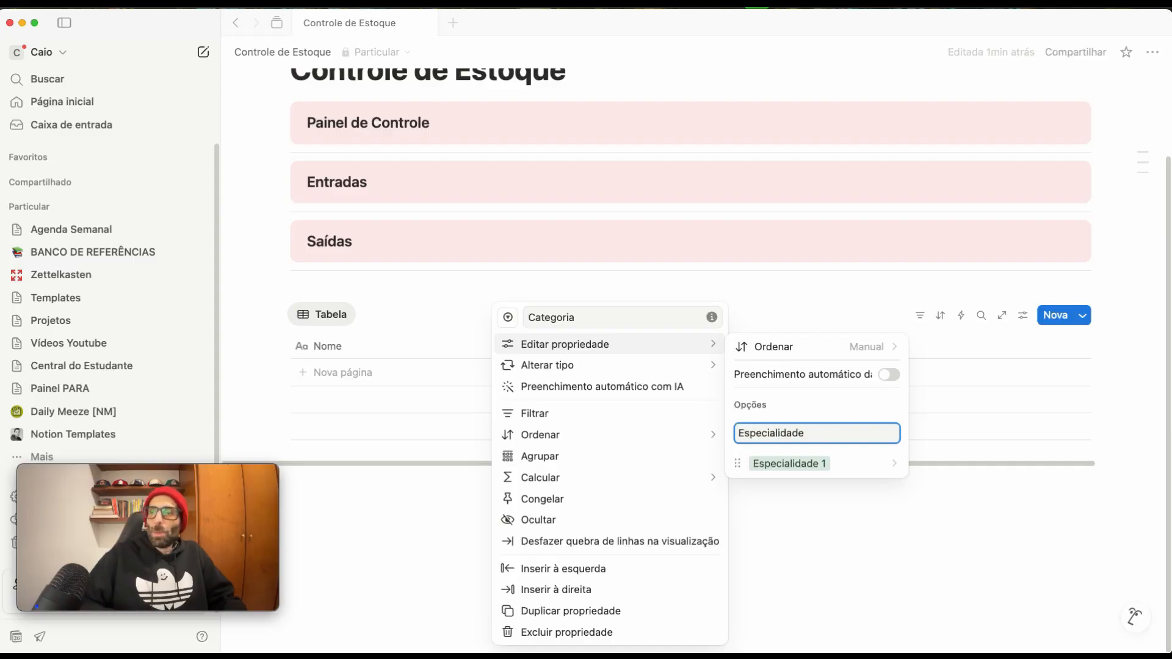
text(2)
key(Return)
key(super+v)
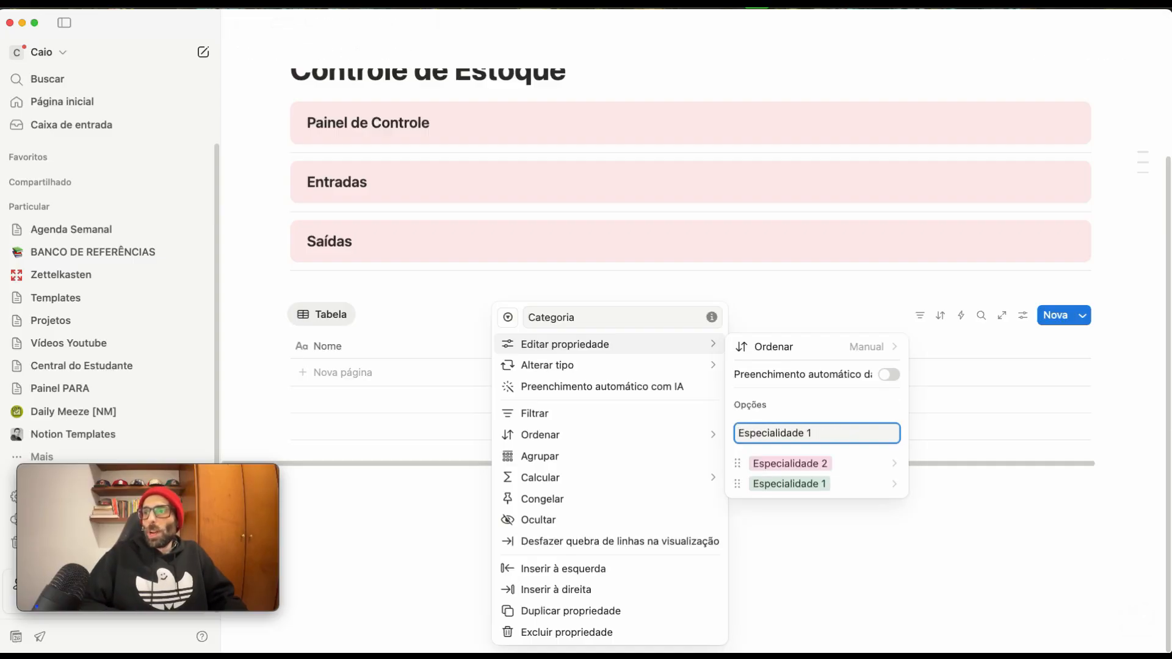
text(3)
key(Return)
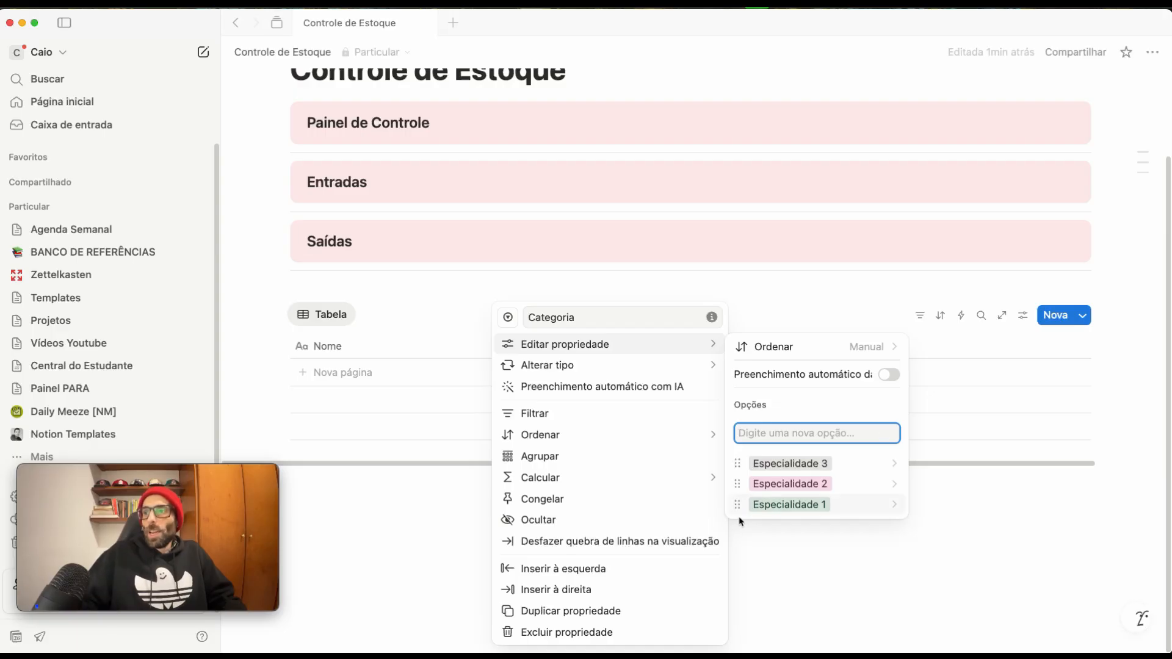
mouse_move(736, 512)
mouse_down()
mouse_move(733, 458)
mouse_move(740, 502)
mouse_up()
click(764, 534)
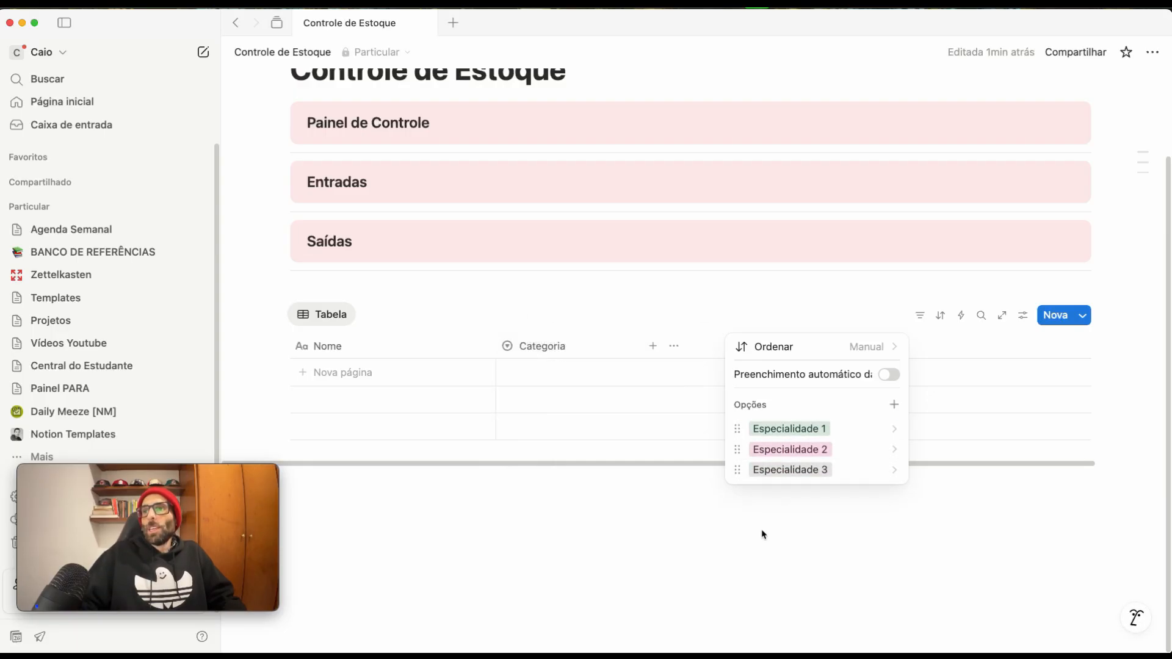
Step: Add a second select property after "Categoria" and name it "Marca"
click(653, 347)
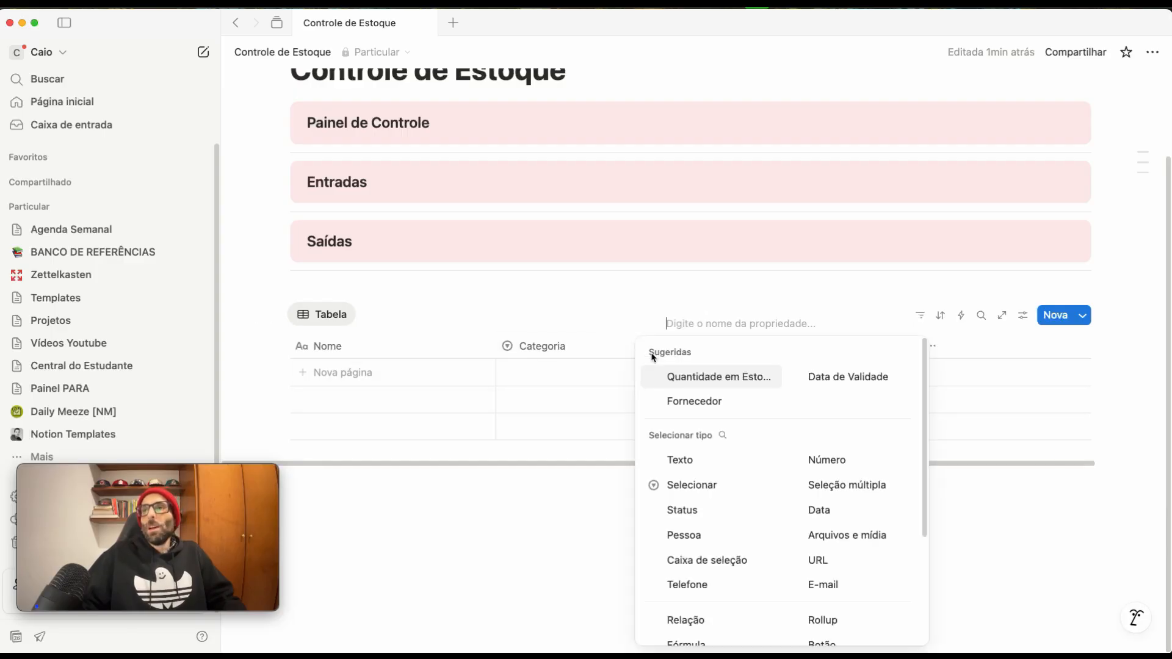
click(686, 494)
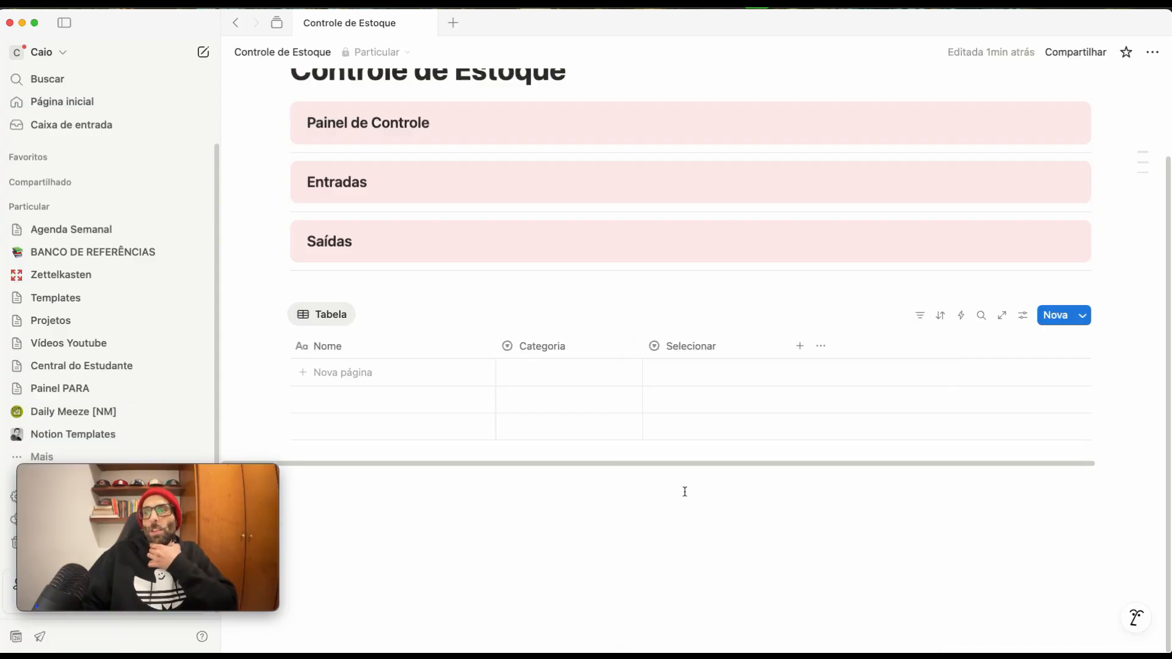
click(680, 351)
double_click(725, 317)
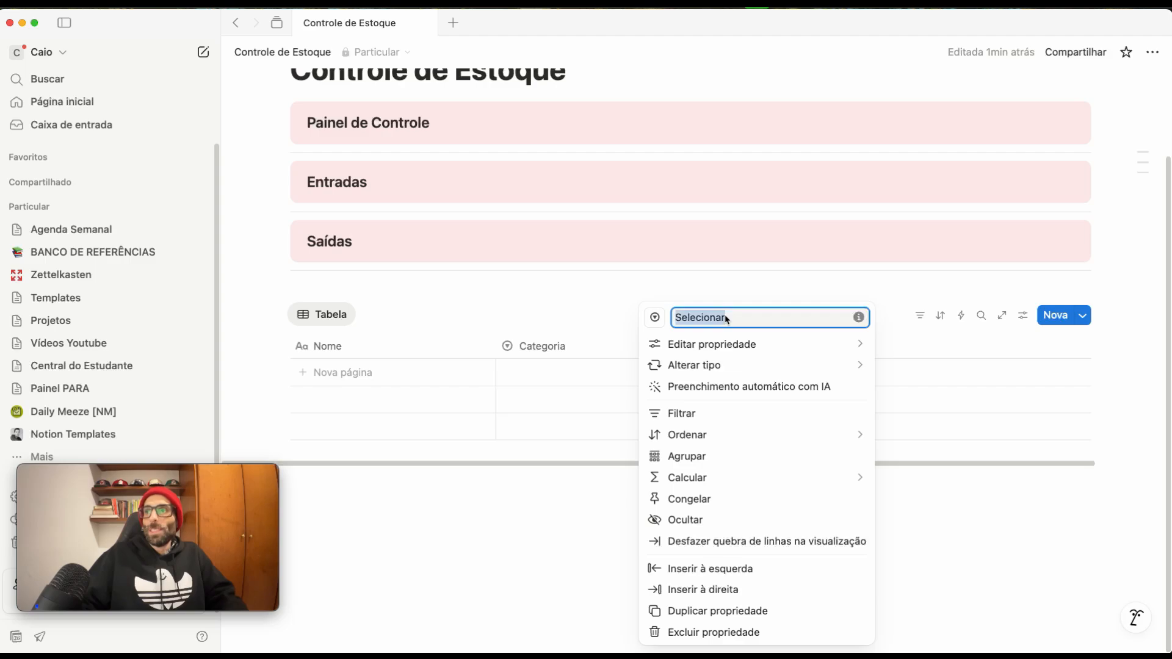
text(Marca)
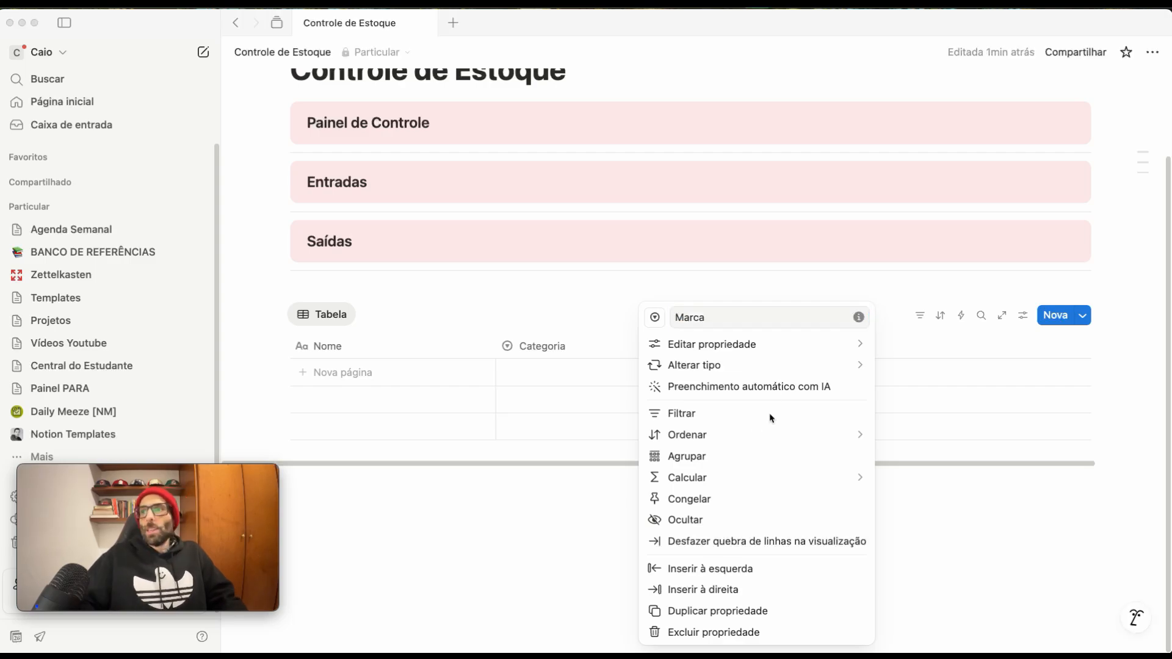
Step: Add the option "Marca 01" to the "Marca" property, along with further brand options based on the same name
click(743, 346)
mouse_move(744, 348)
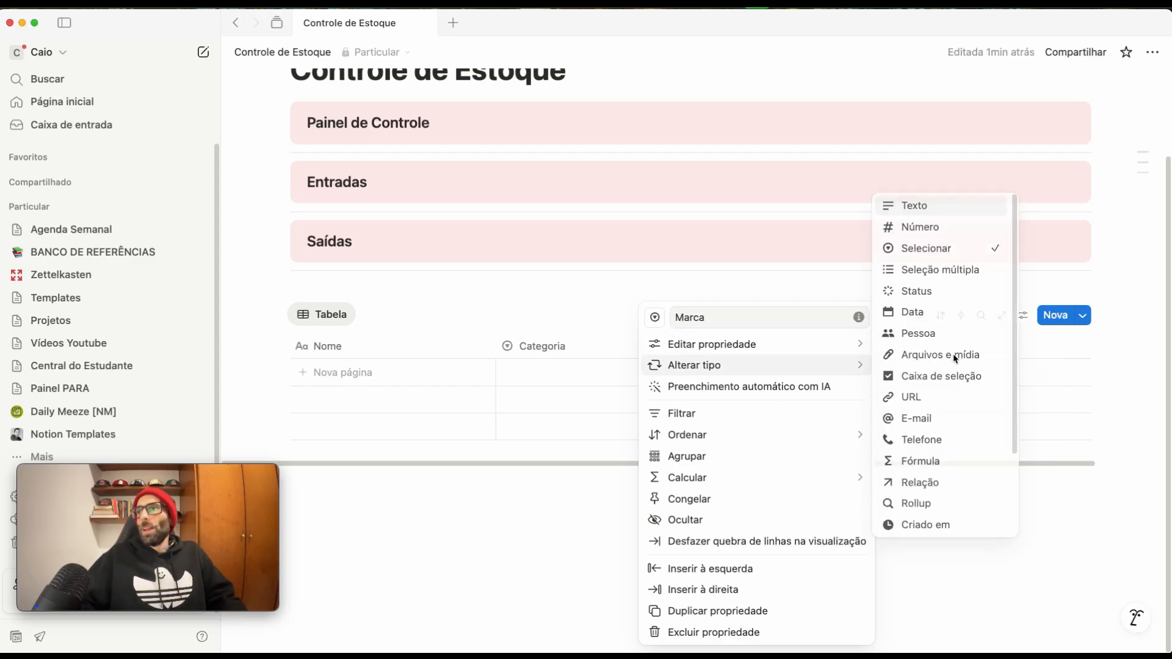
click(952, 429)
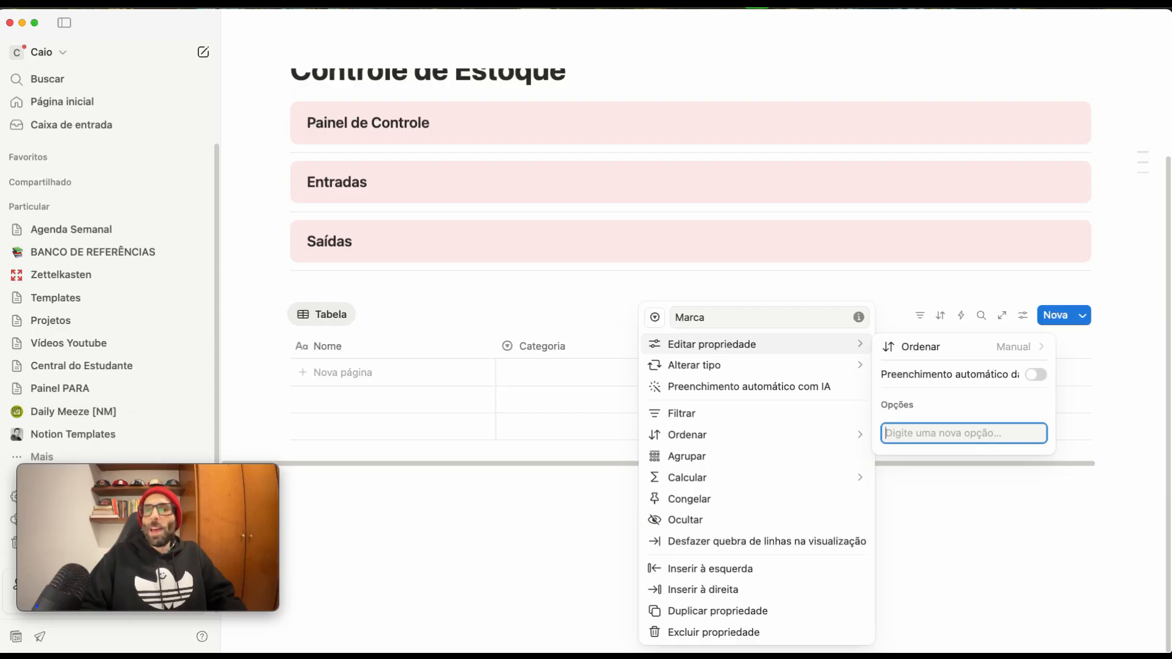
text(Marca 01)
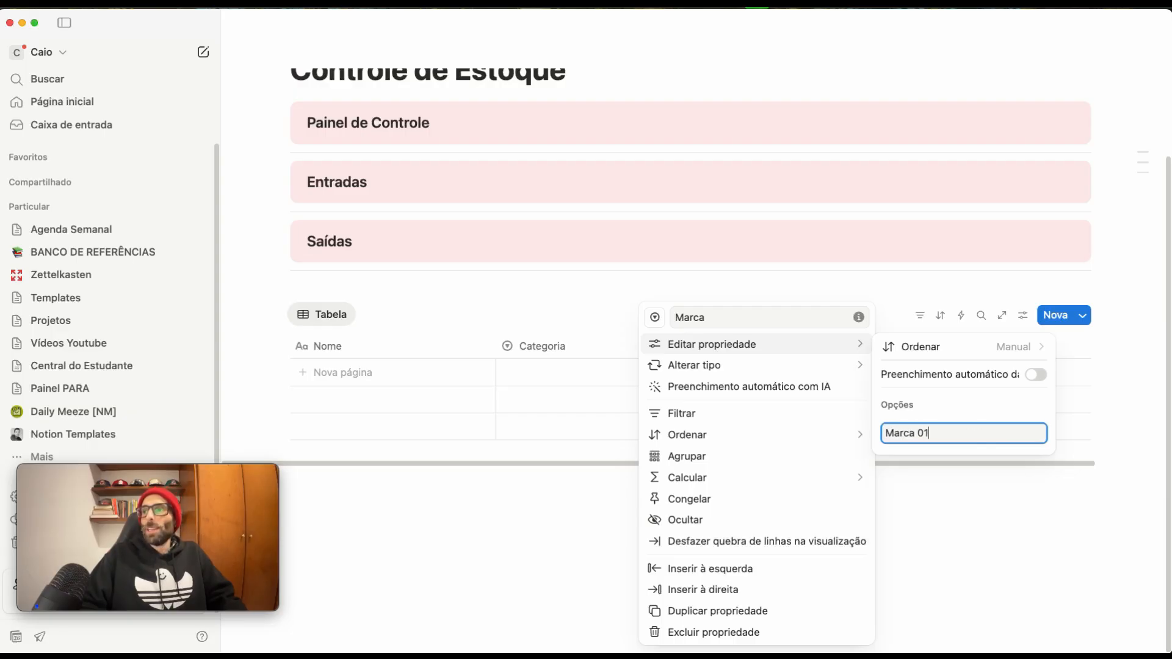
key(super+a)
key(super+c)
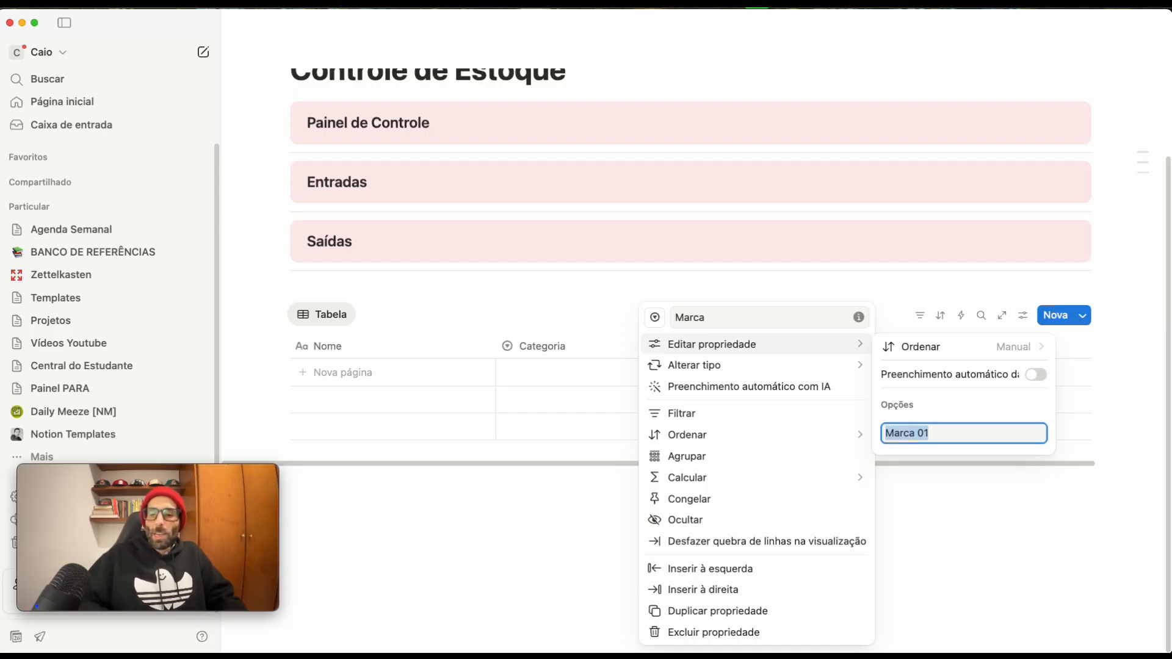
key(Return)
key(super+v)
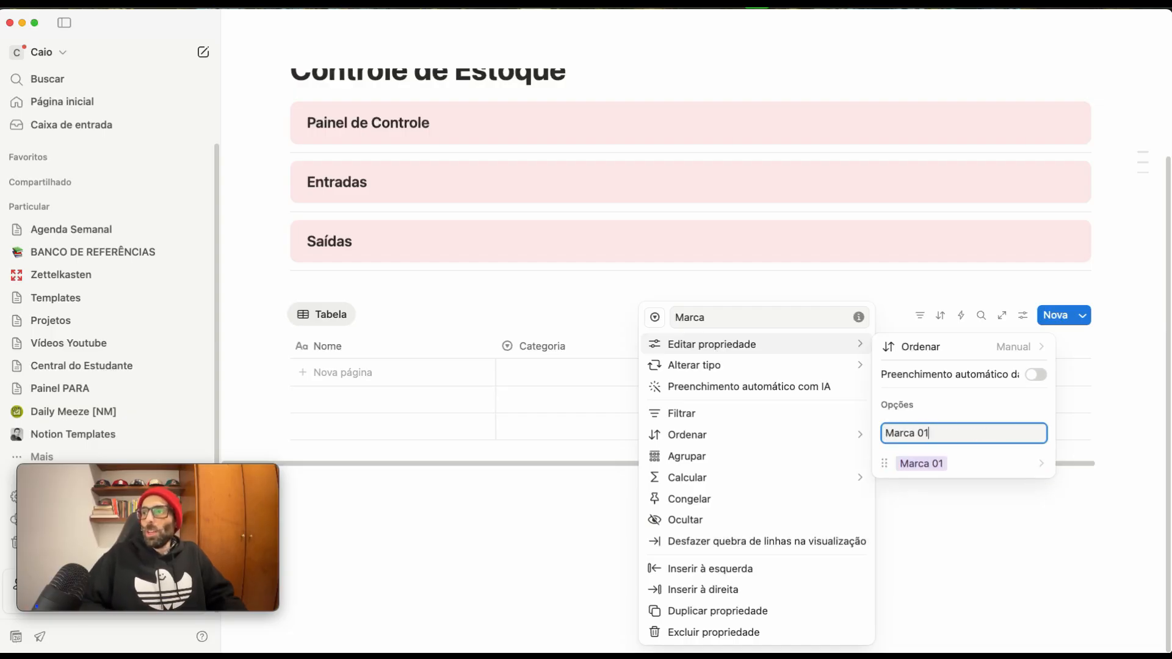
key(Return)
key(super+v)
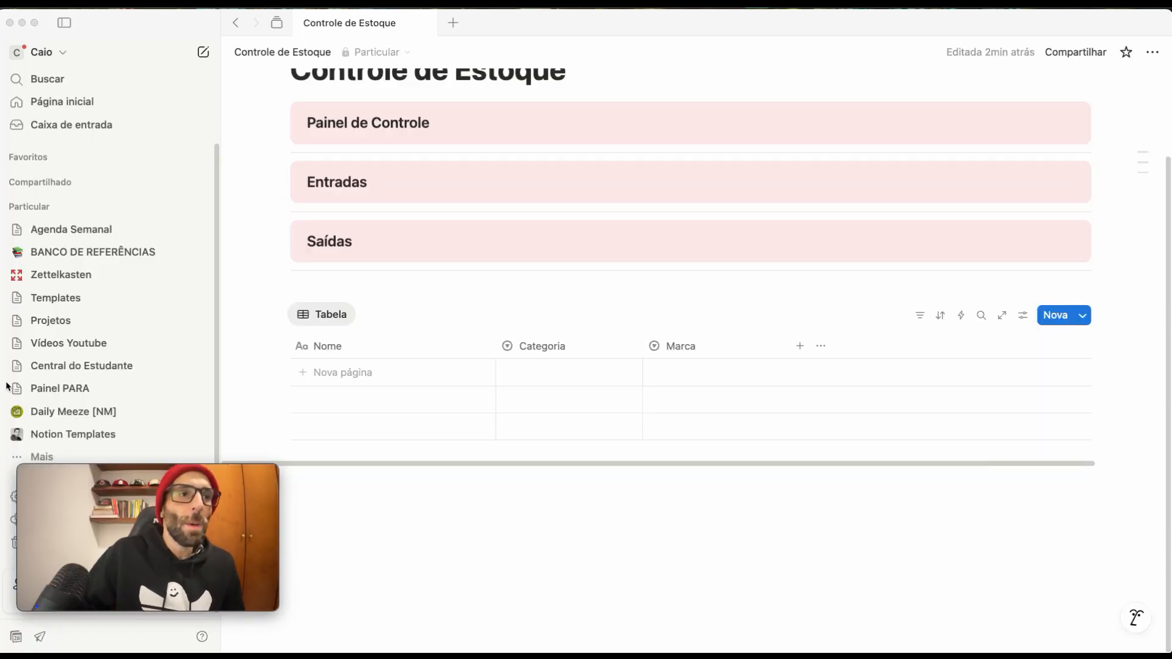
Step: Add a number property after "Marca" and name it "Valor"
click(799, 348)
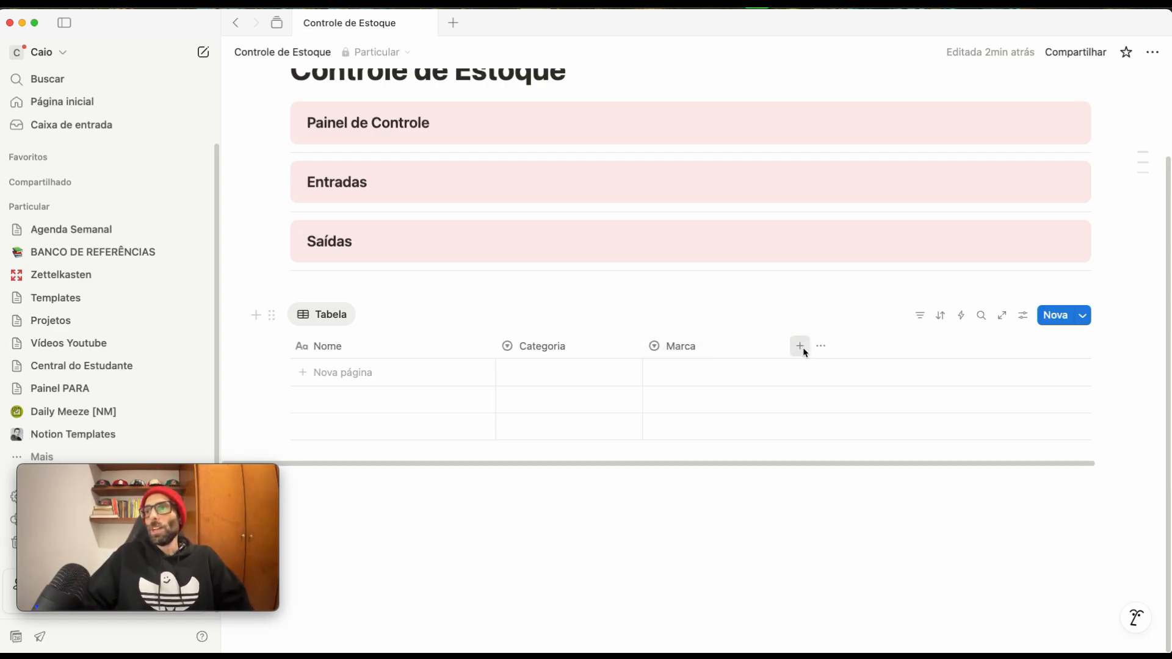
click(801, 348)
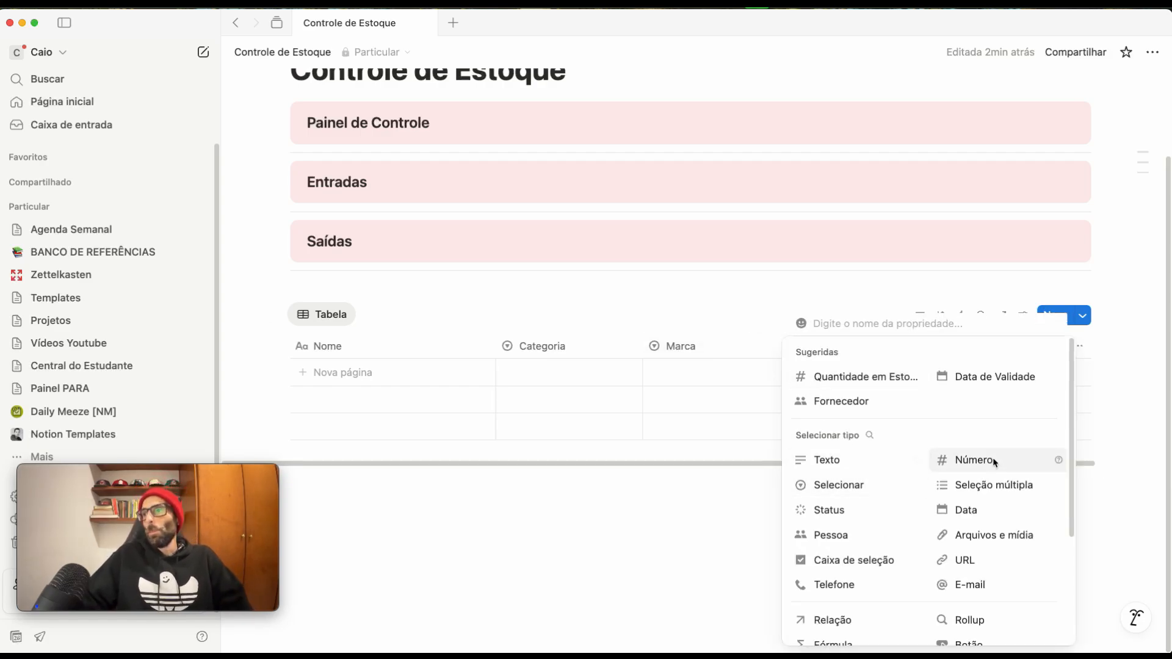
click(965, 464)
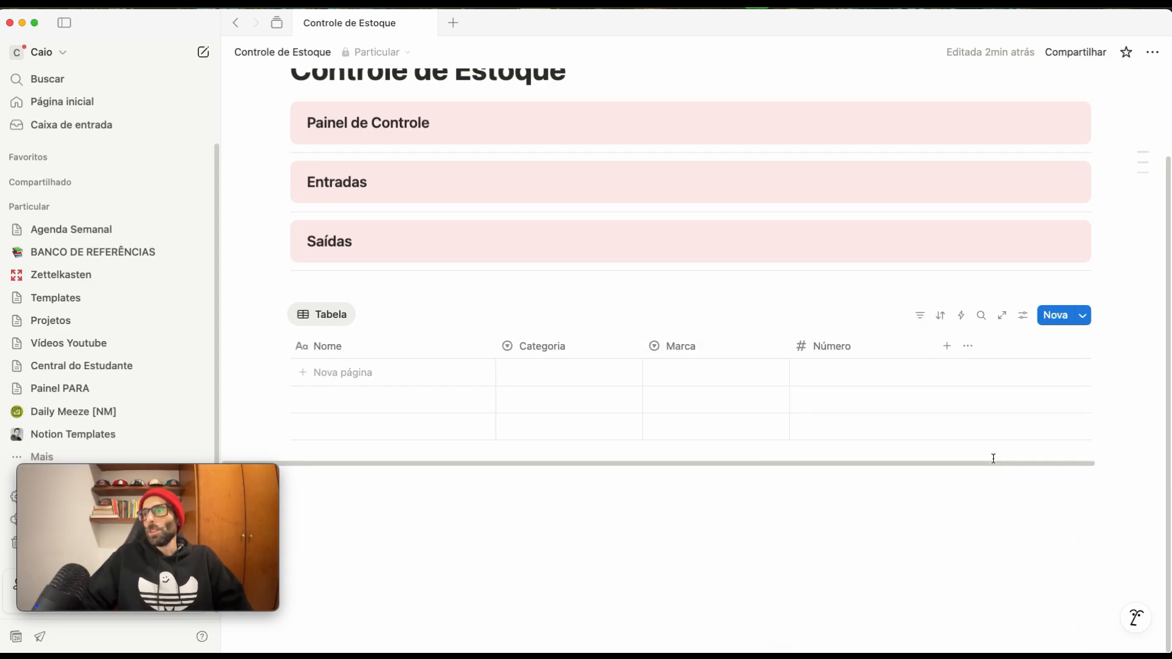
click(858, 347)
drag(871, 341, 724, 341)
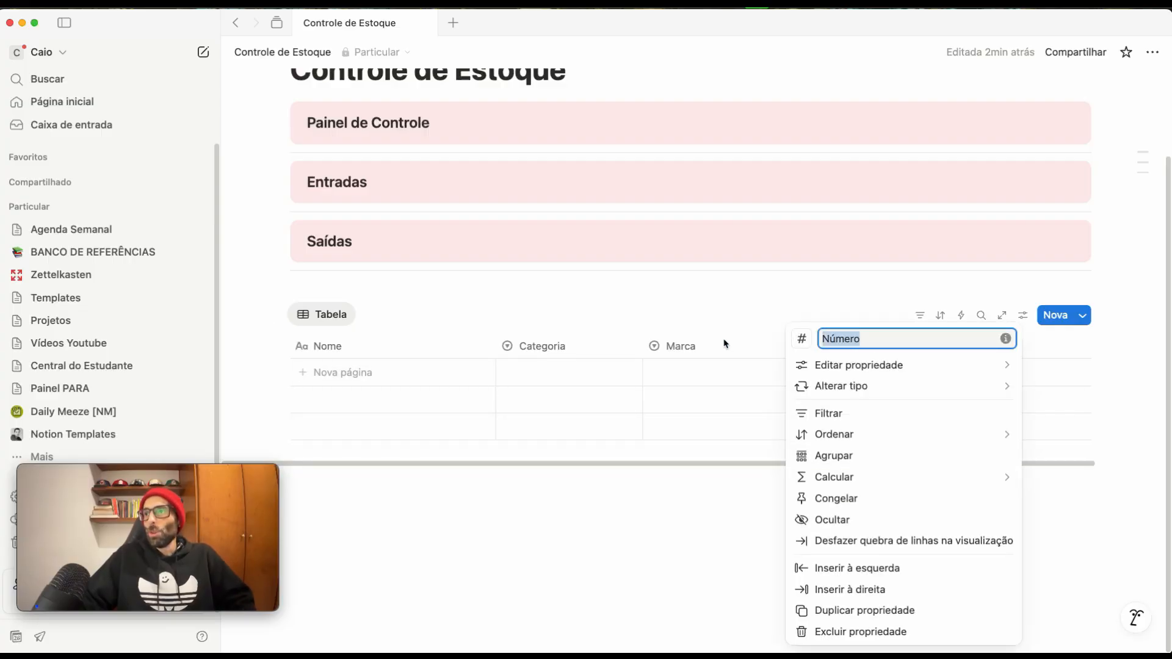
text(Valor)
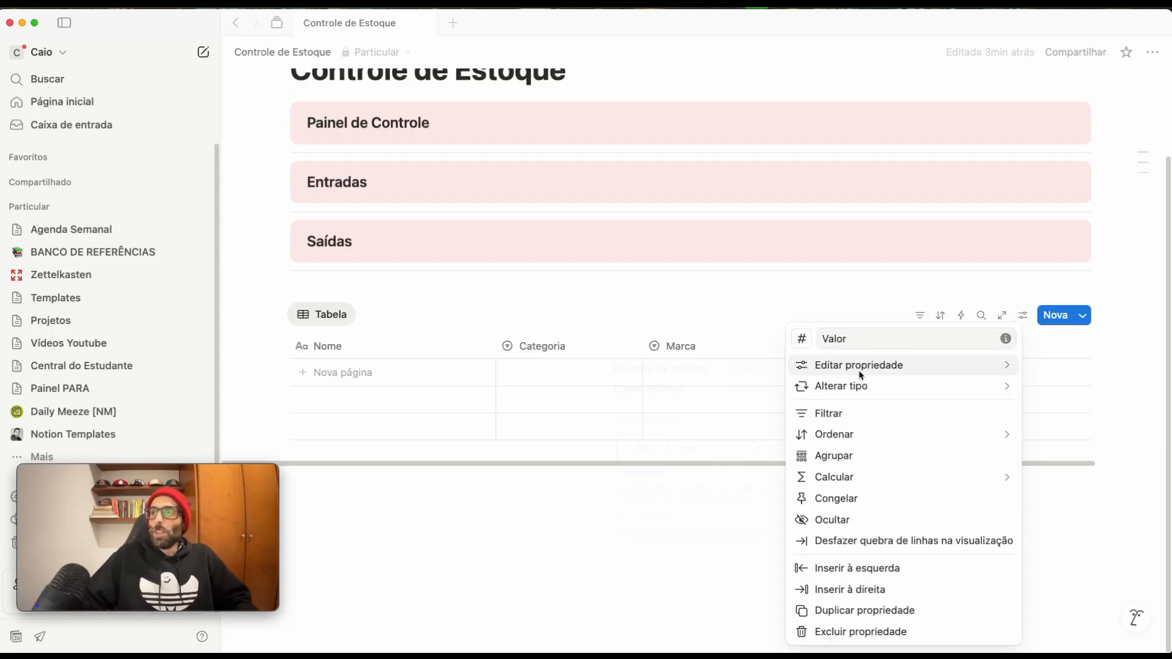
Step: Set the number format of the "Valor" property to Real (BRL)
mouse_move(860, 371)
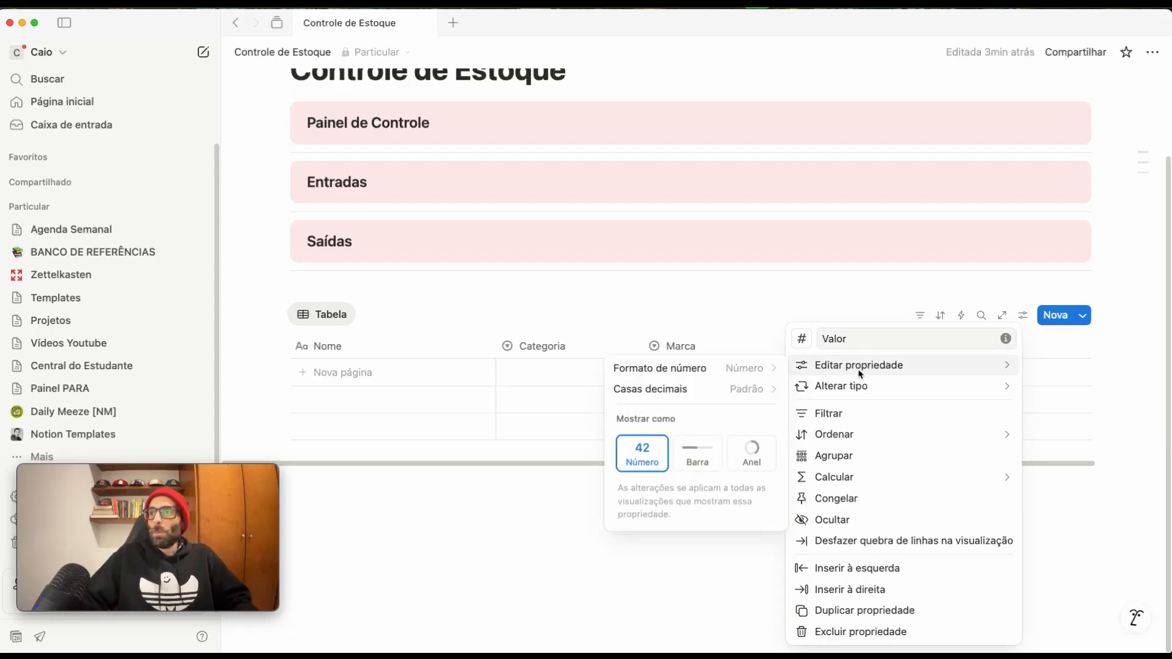
click(745, 368)
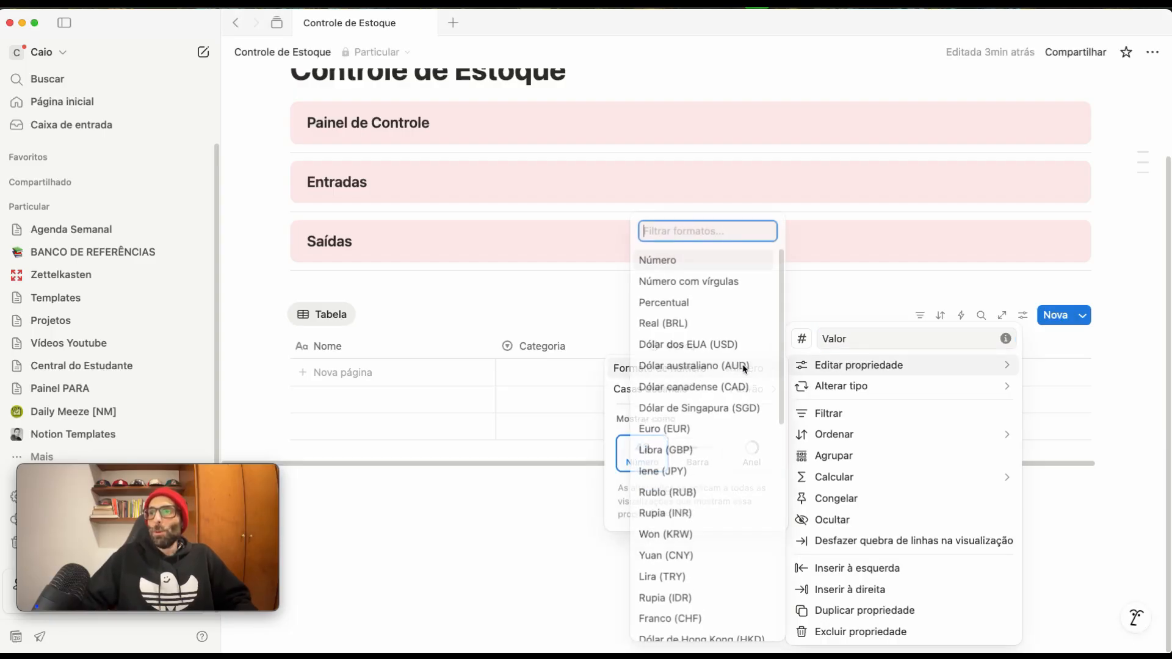
click(663, 323)
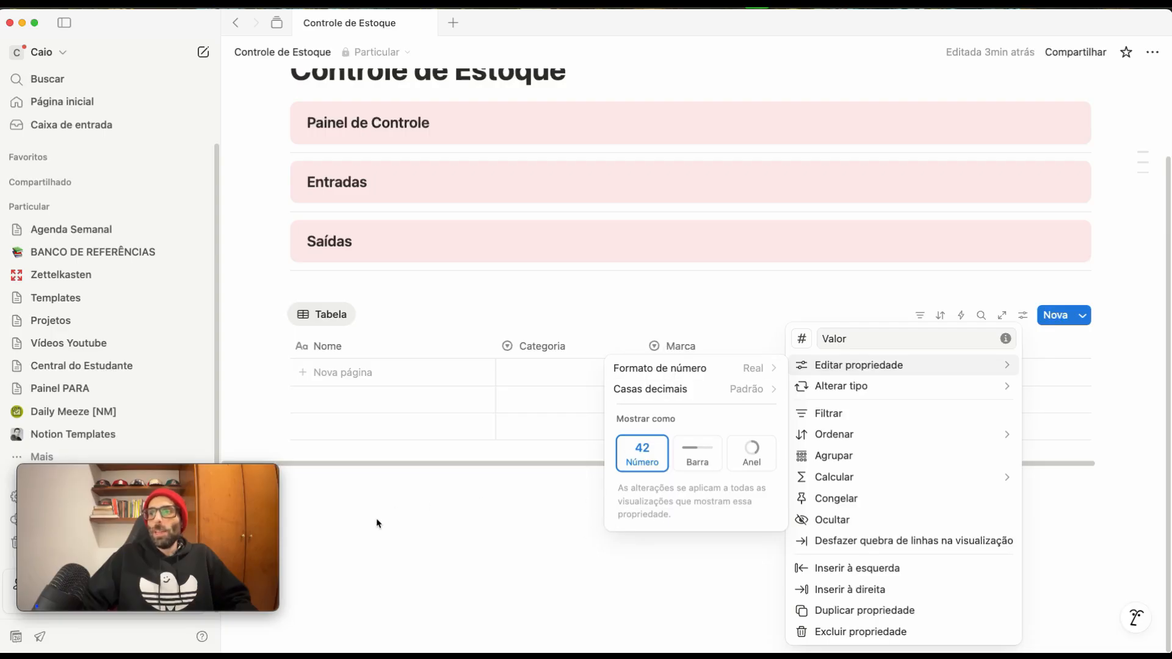
click(527, 533)
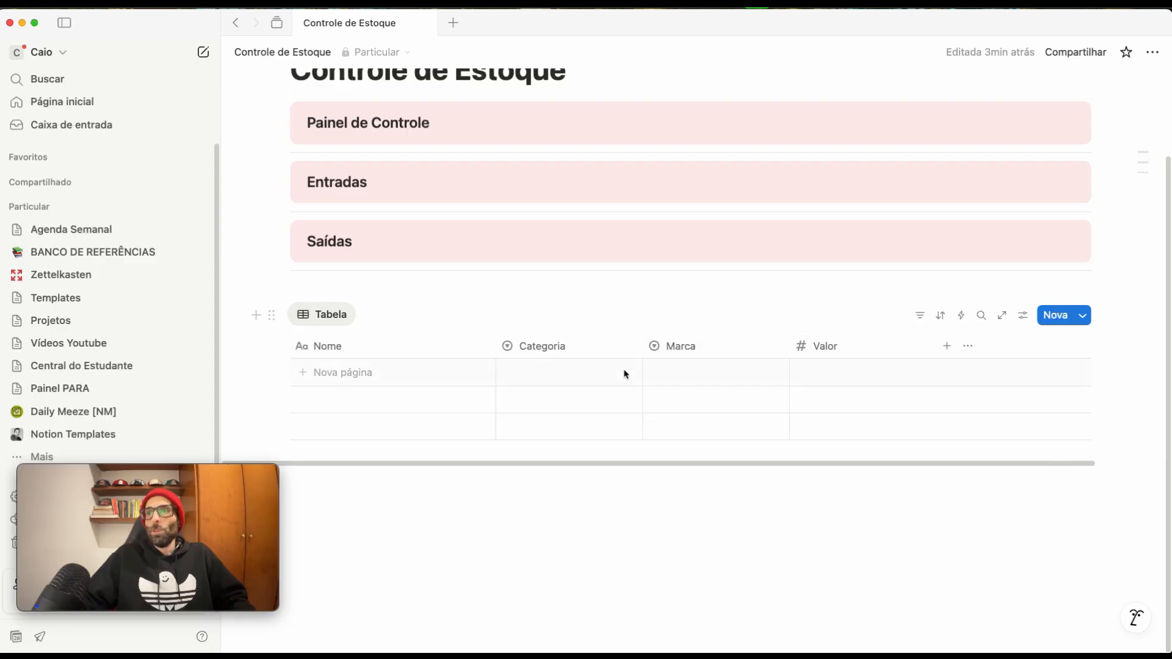
click(530, 550)
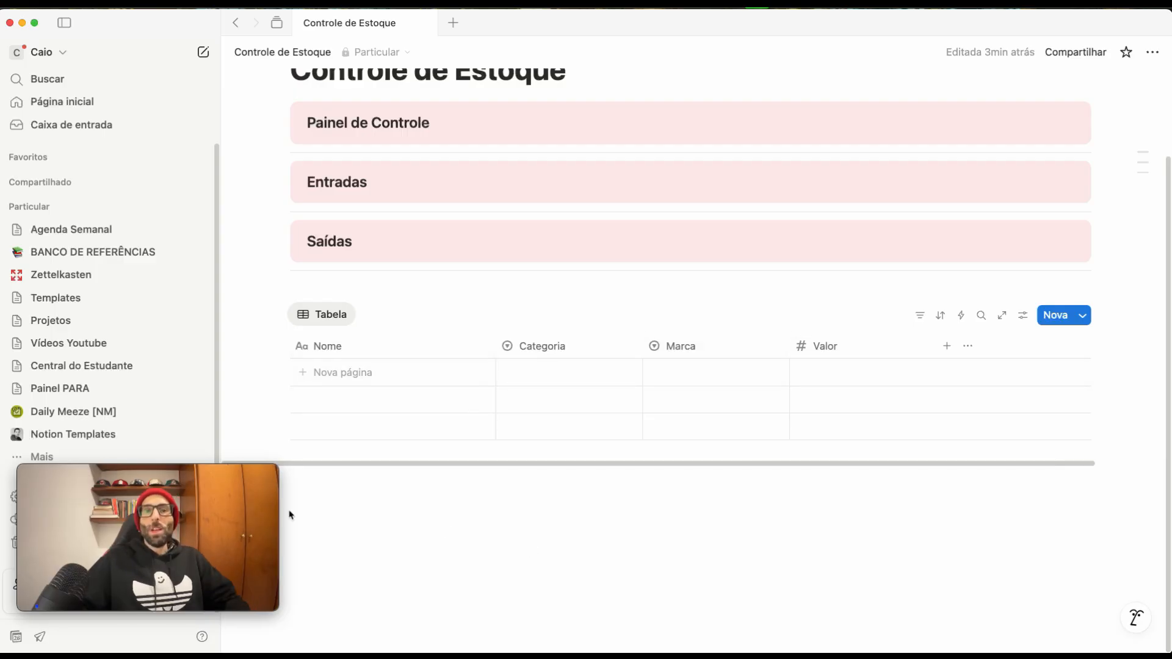
Step: Rename the products database's table view as "Lista de Produtos"
click(323, 321)
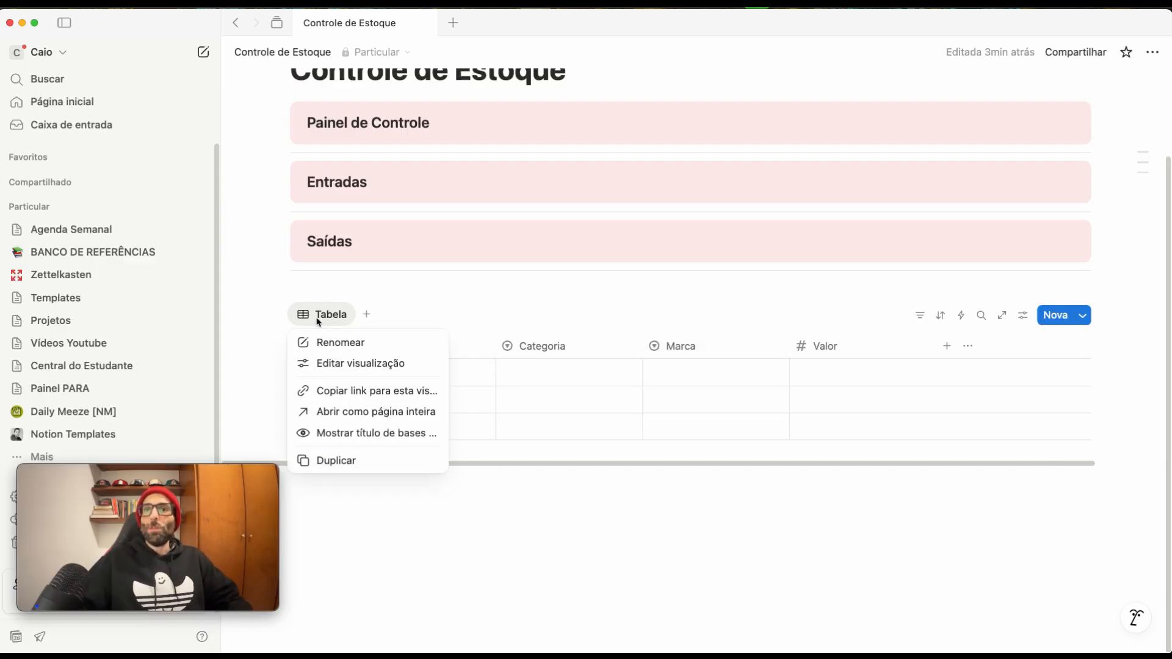
click(335, 343)
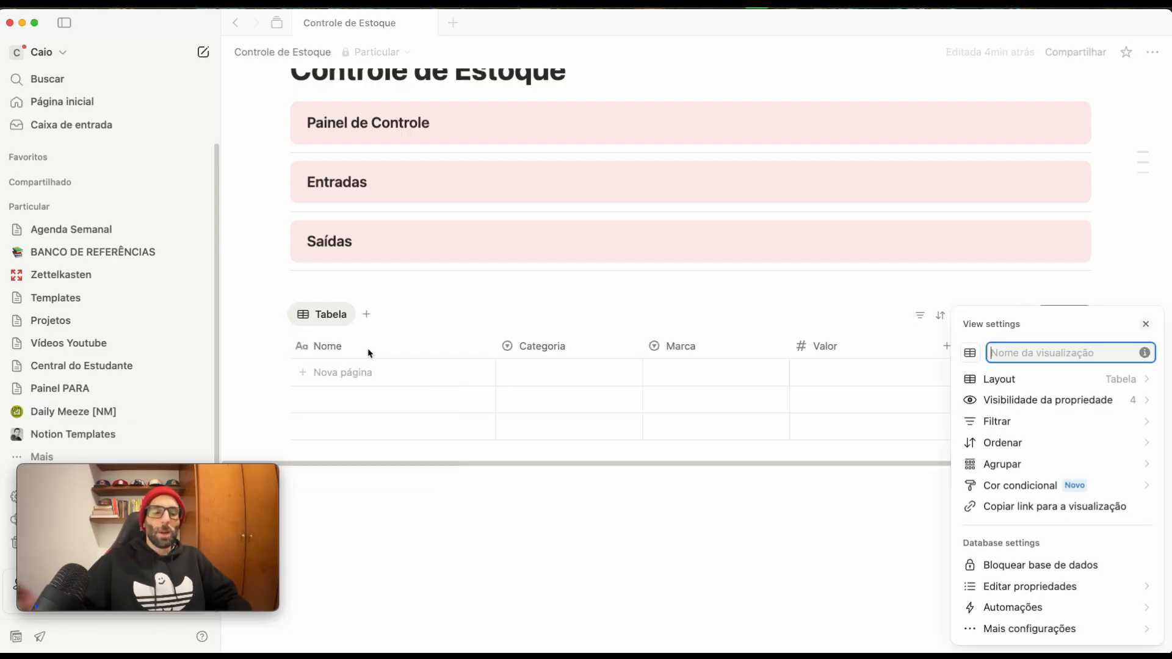
text(Lista de)
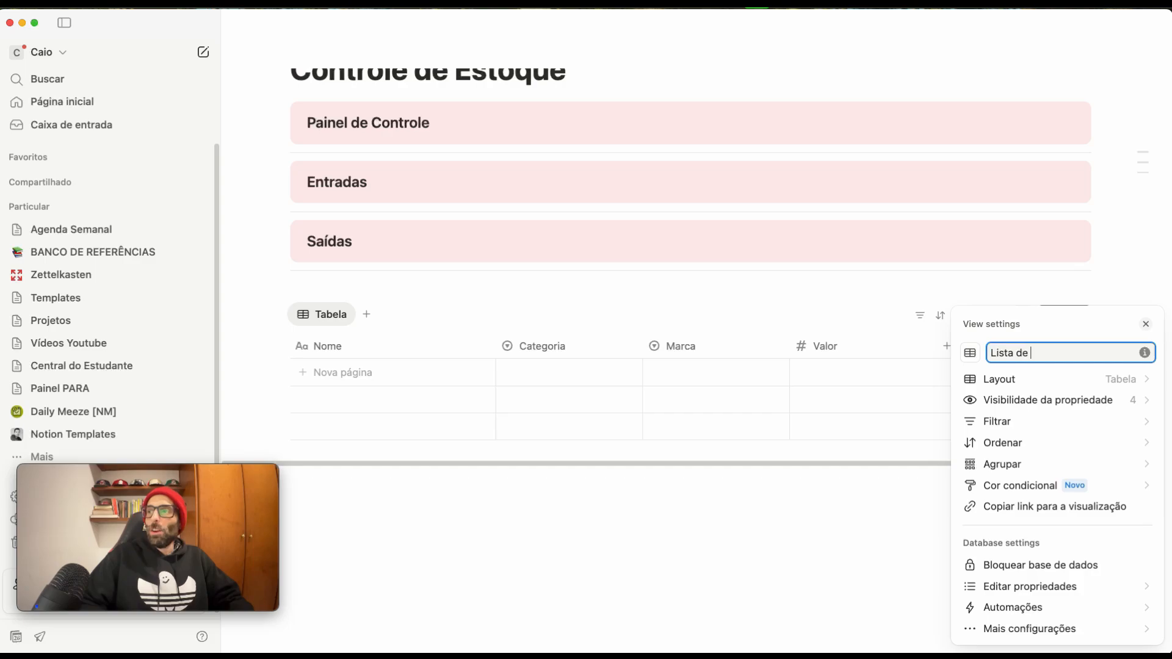
text( Produtos)
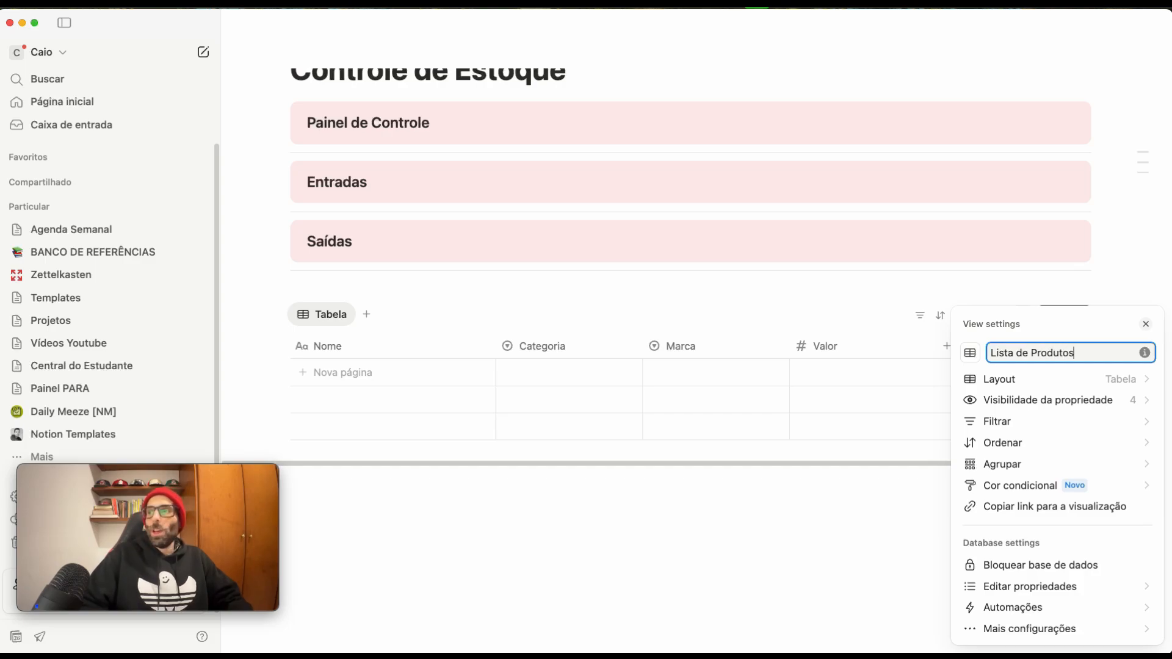
click(603, 582)
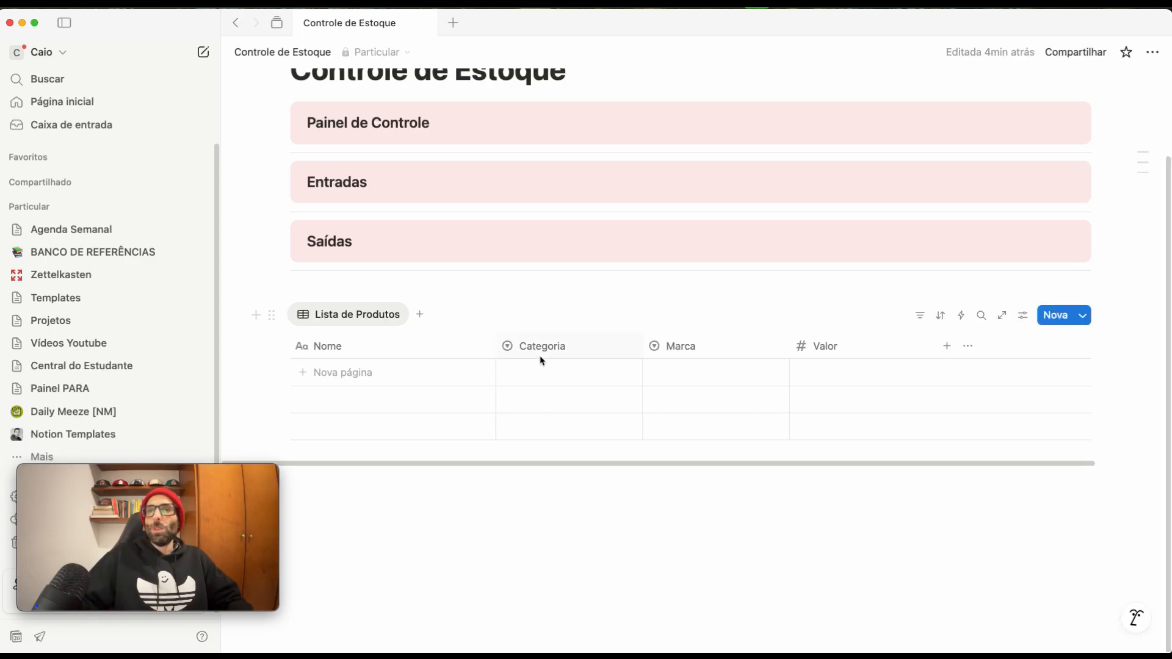
Step: Add a gallery view named "Produtos" to the products database, with "Conteúdo" as the card preview and the page icon hidden
click(419, 315)
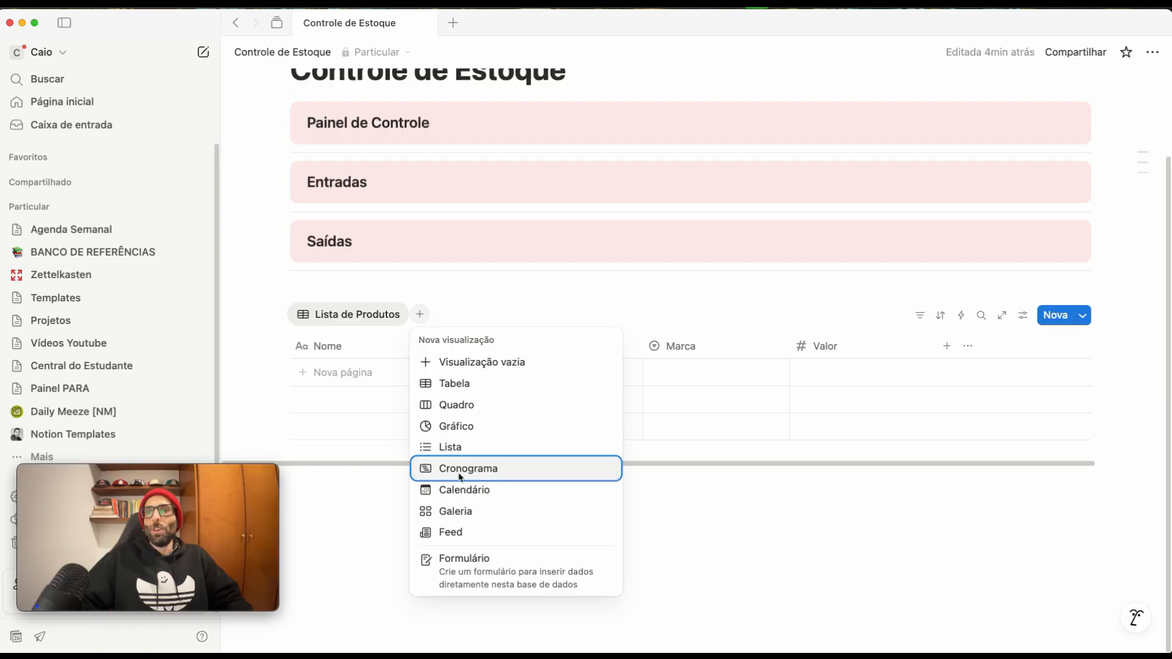
click(455, 511)
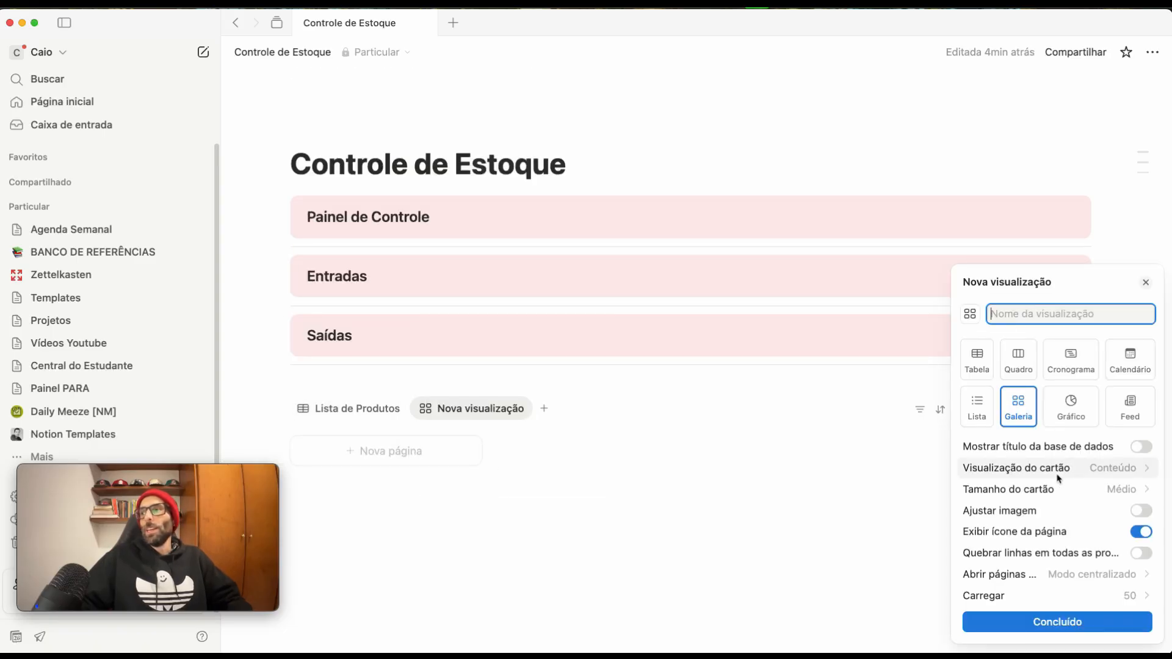
click(1105, 470)
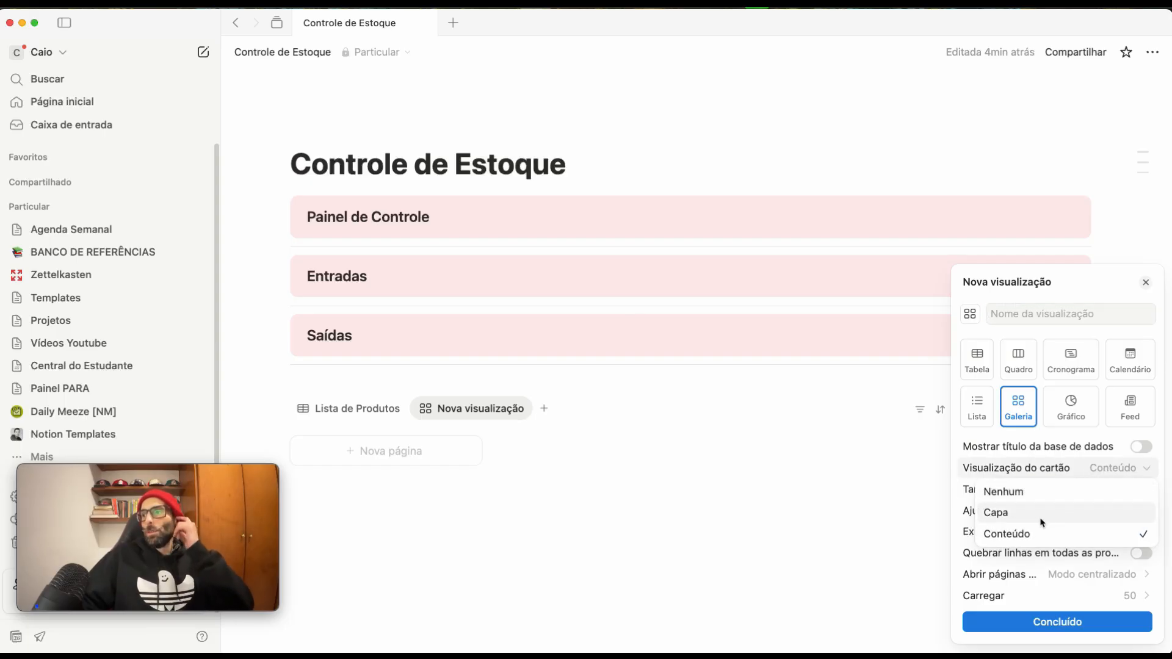
click(1025, 538)
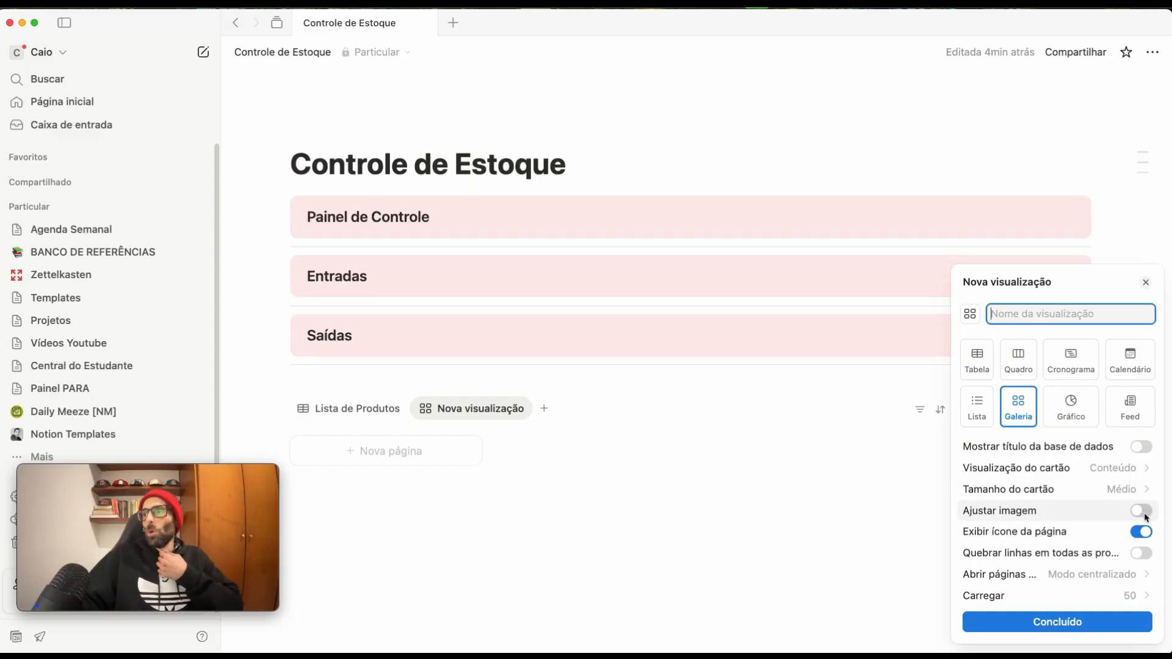
click(1140, 532)
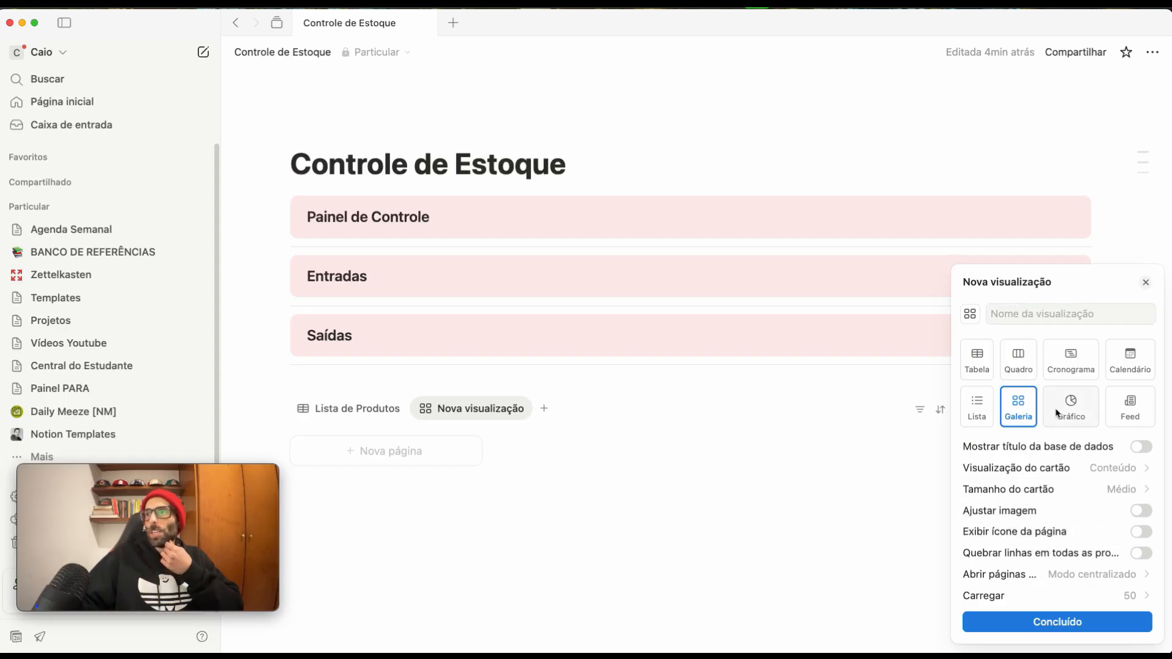
click(1032, 321)
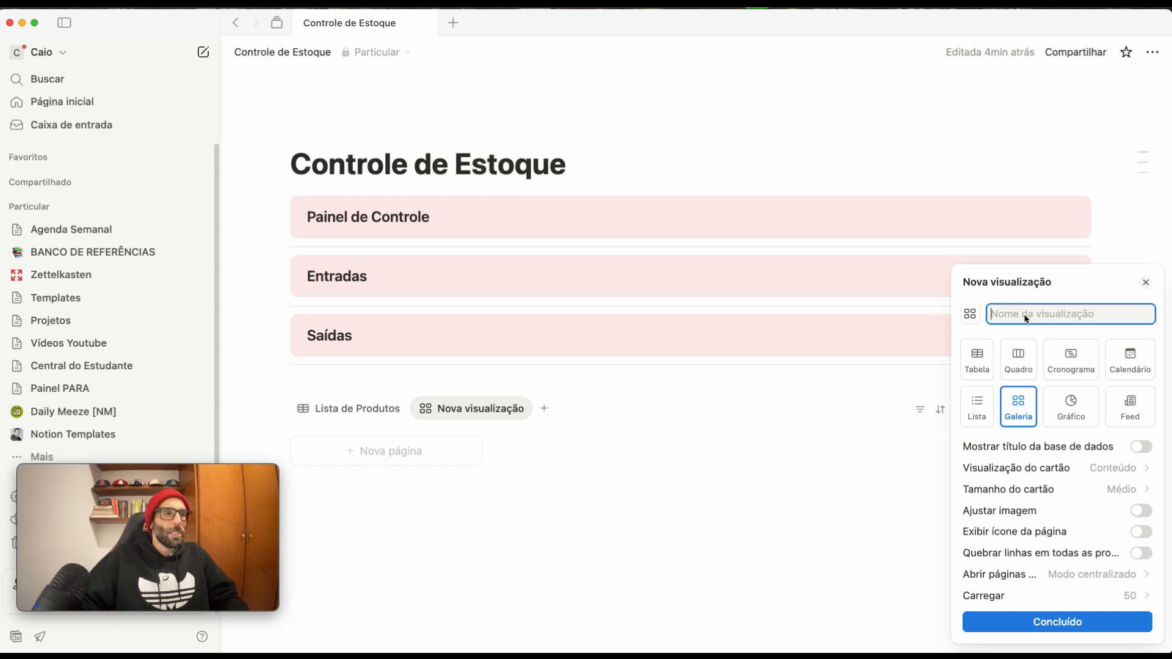
text(Produ)
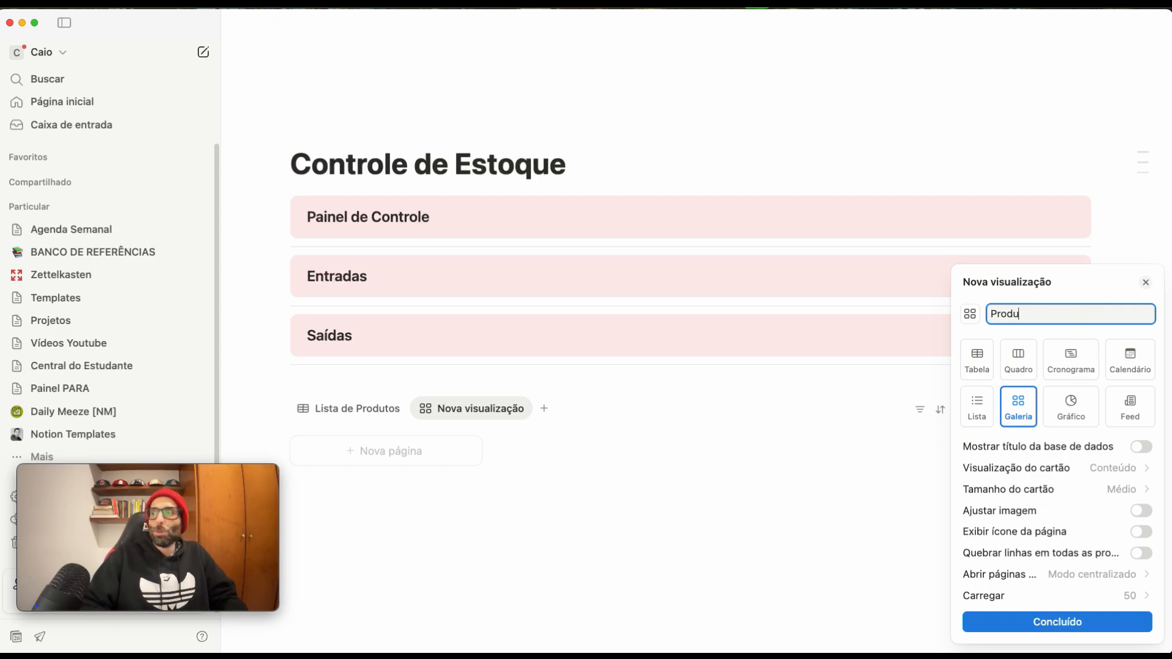
text(tos)
key(Return)
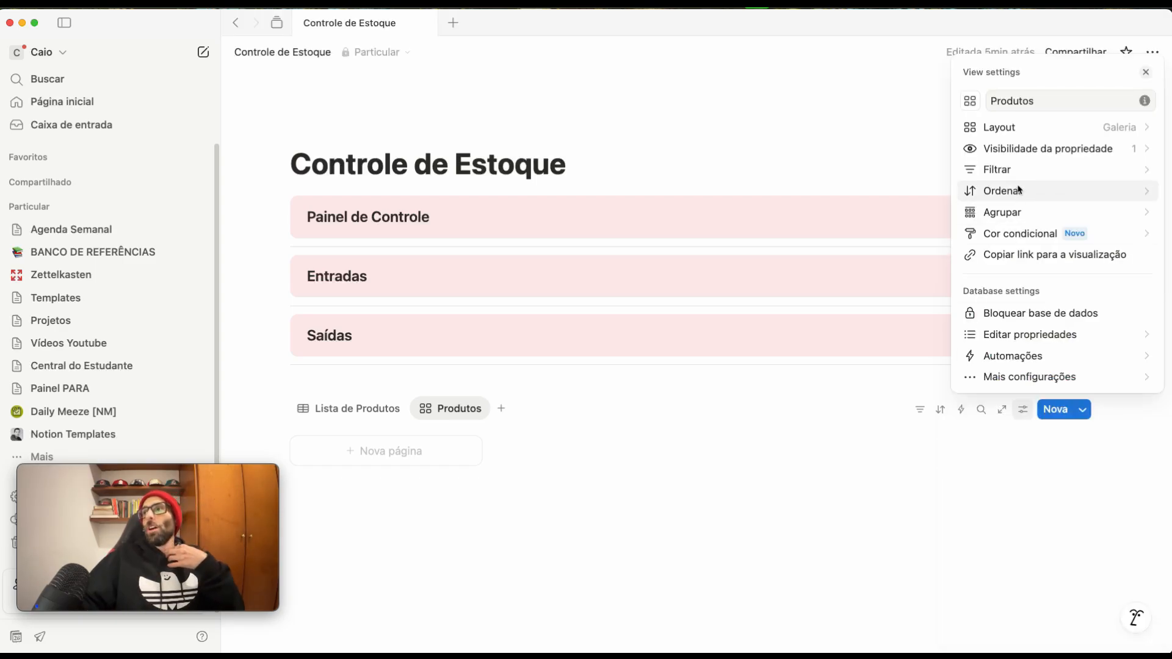
Step: Show the "Categoria" and "Marca" properties in the "Produtos" gallery, placing "Marca" before "Categoria"
click(1035, 149)
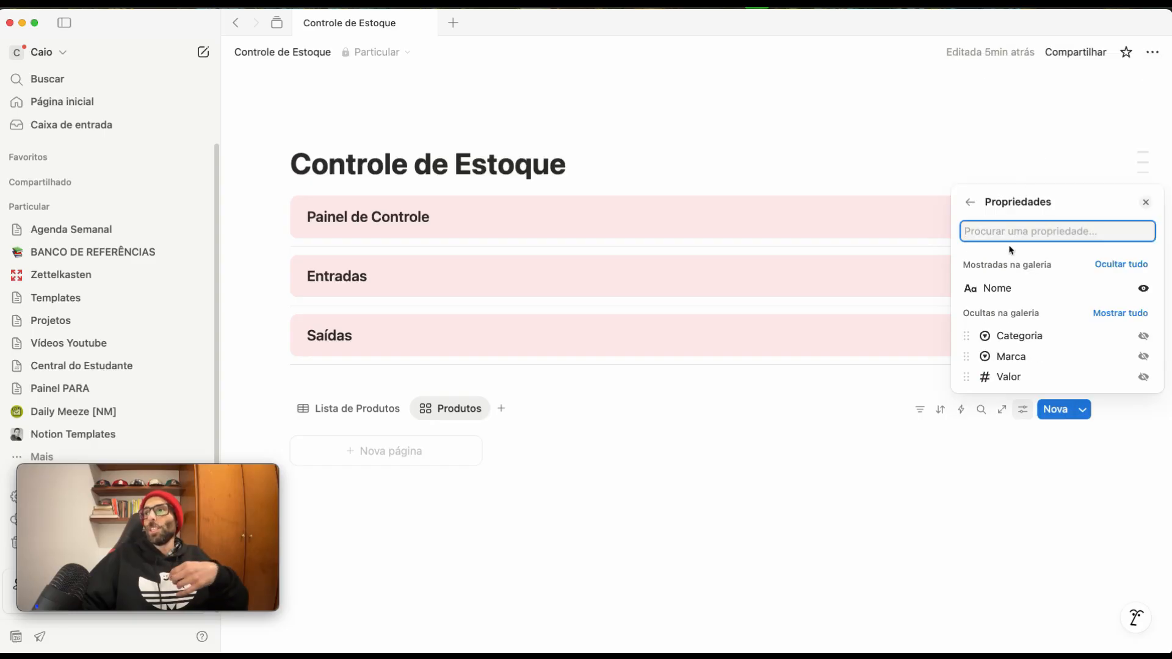
click(1143, 336)
click(1143, 355)
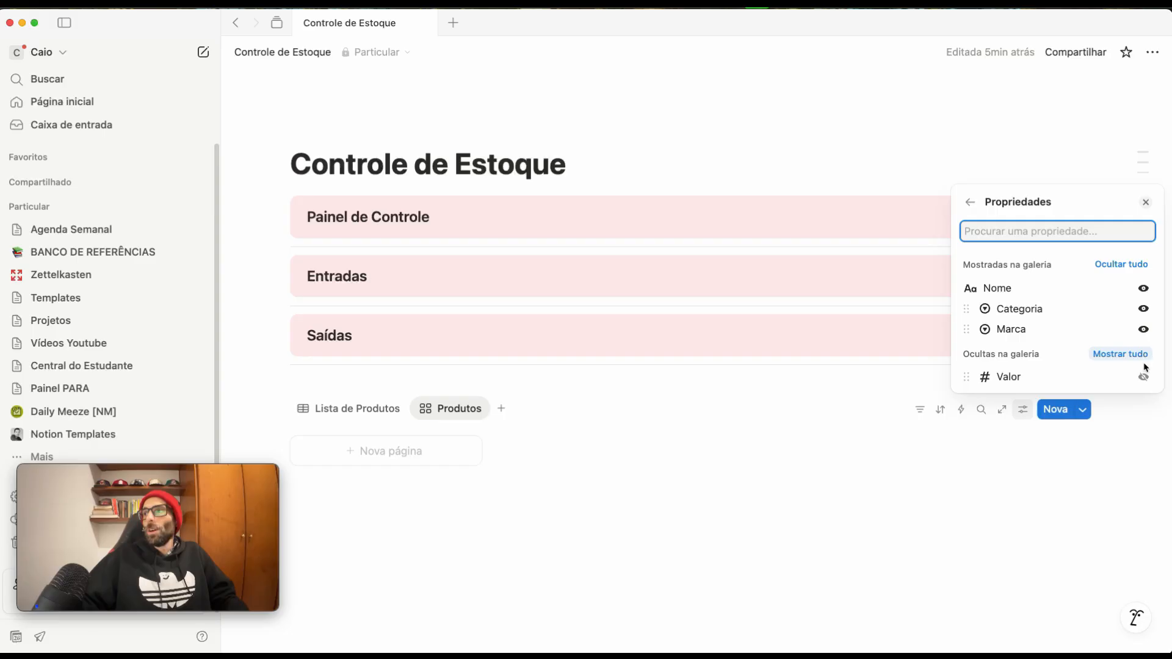
drag(965, 334, 964, 310)
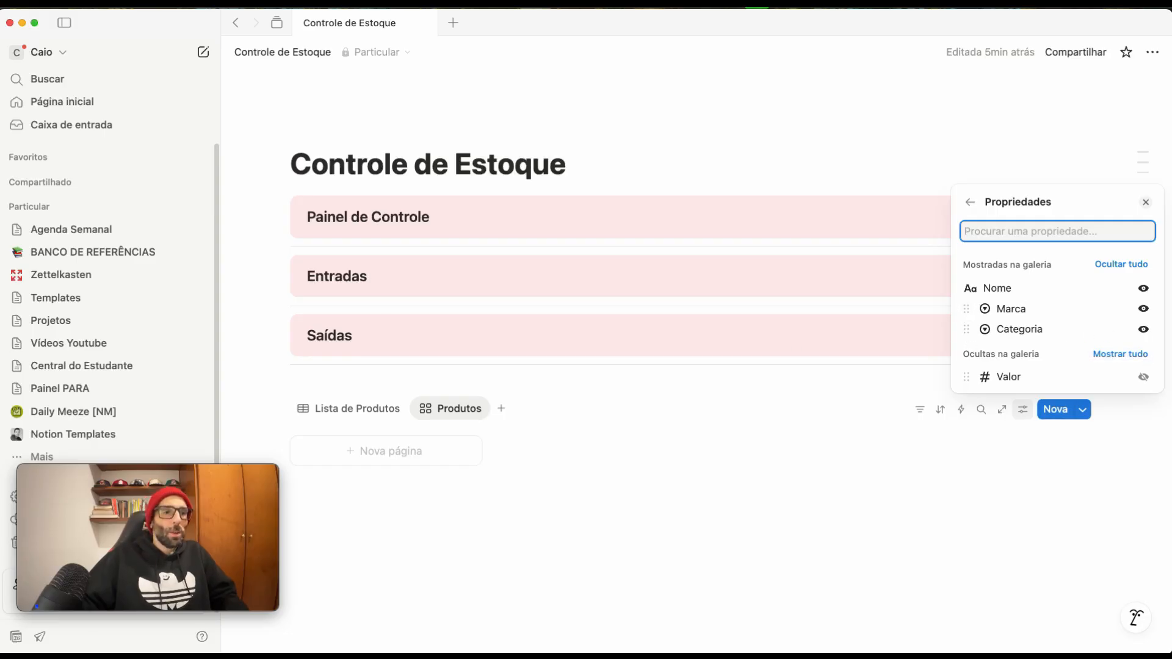
click(831, 453)
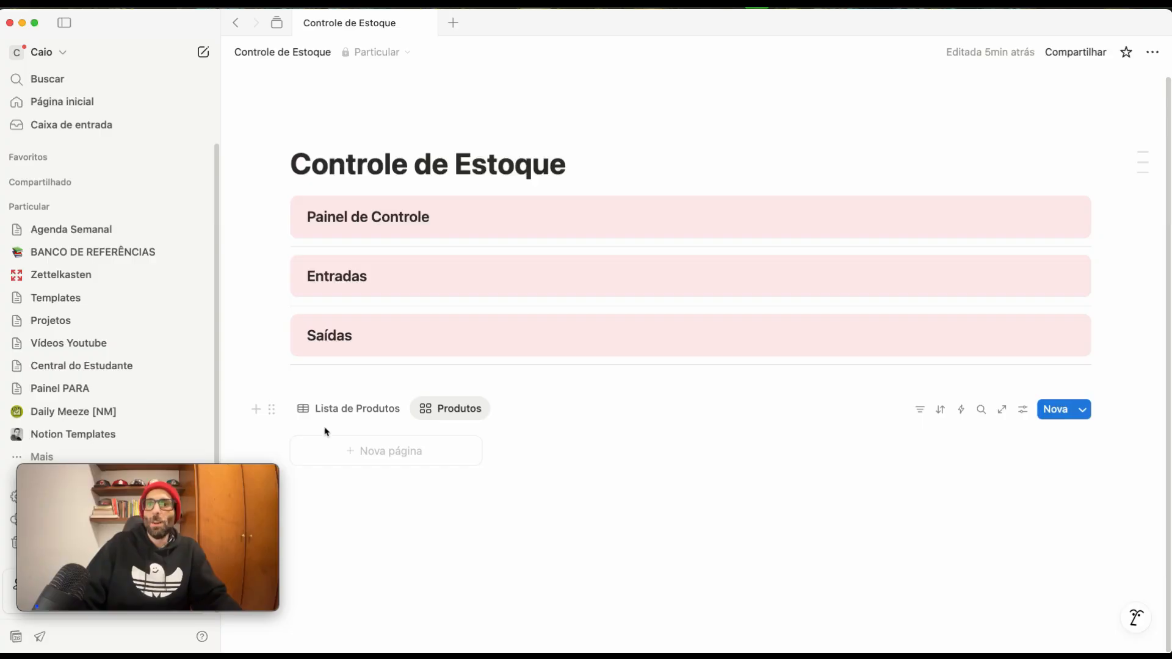
Step: Place the "Produtos" view before "Lista de Produtos" and move the database below the "Painel de Controle" heading's divider
drag(465, 413, 360, 412)
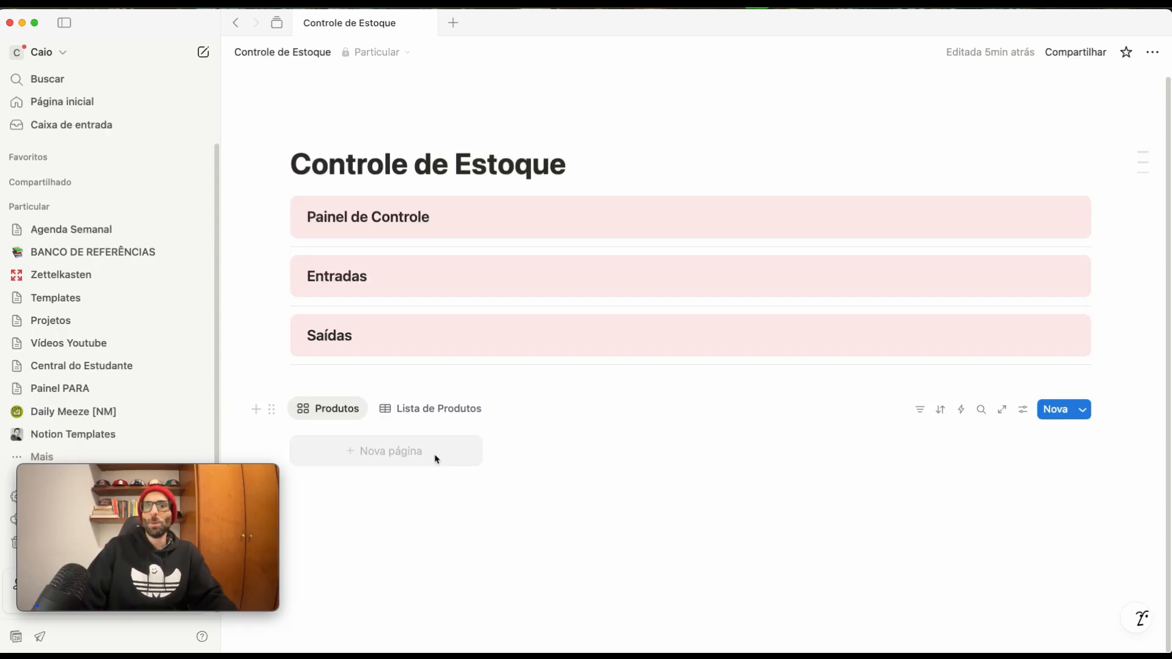
mouse_move(339, 411)
mouse_down()
mouse_move(452, 426)
mouse_move(391, 410)
mouse_move(353, 419)
mouse_up()
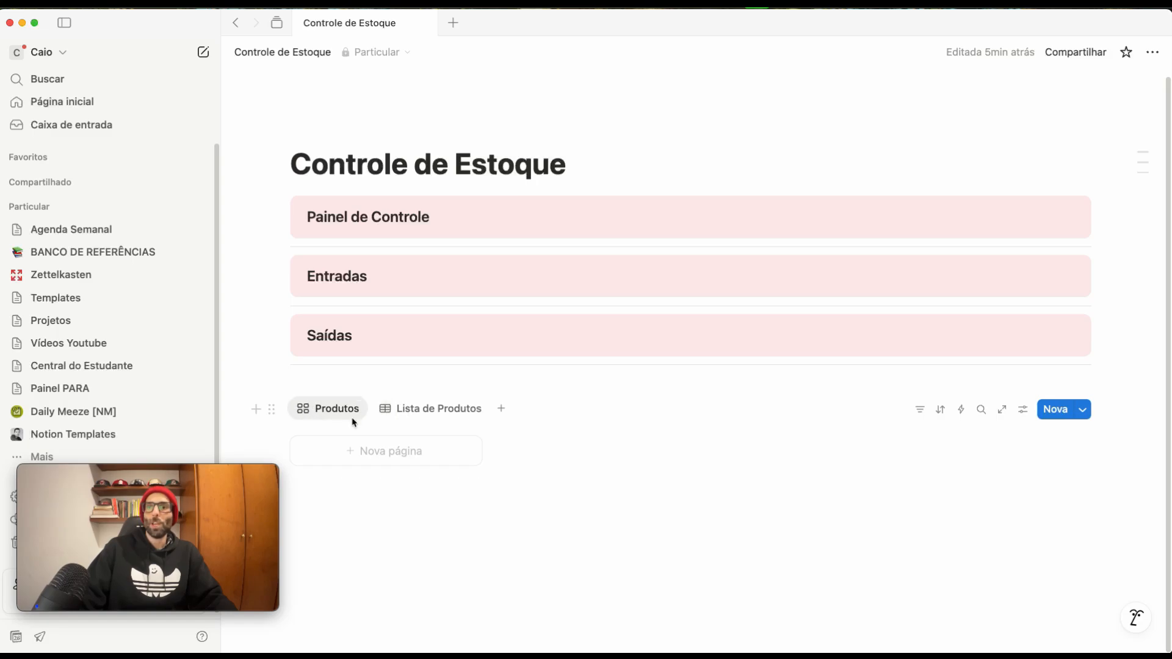
click(271, 410)
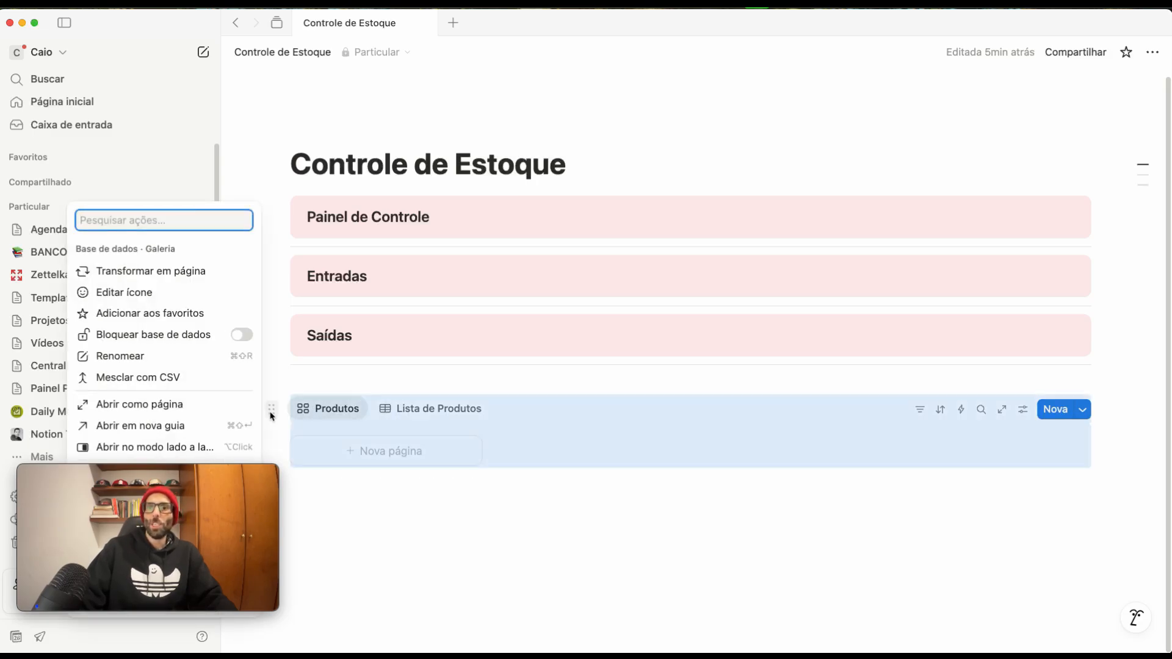
key(Escape)
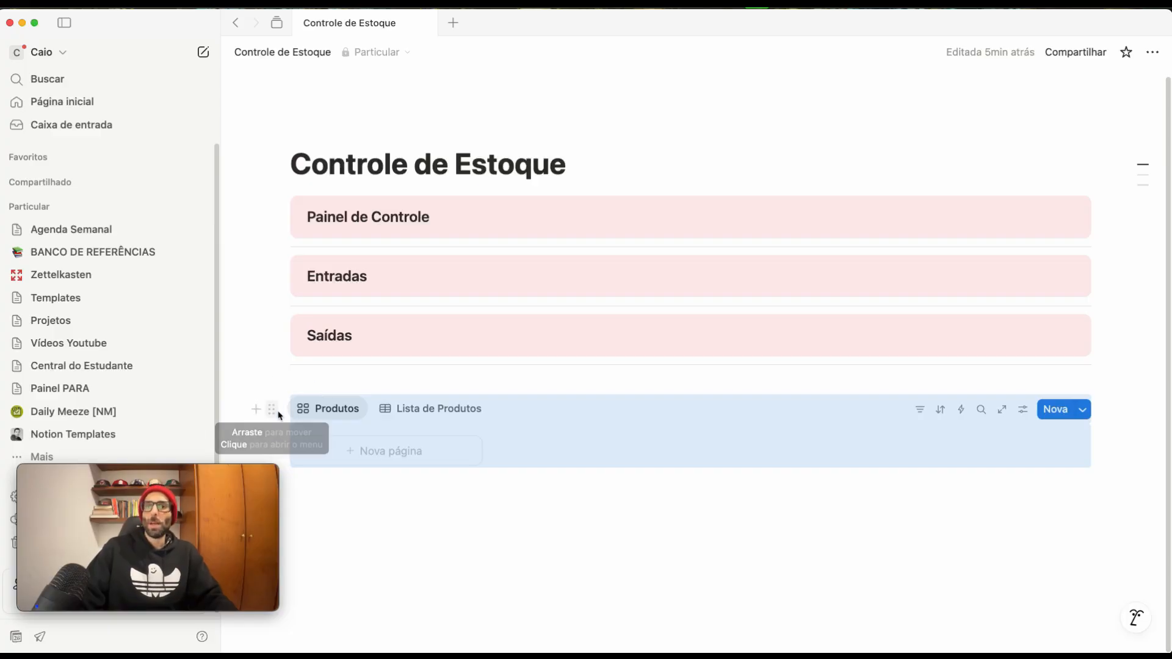
drag(272, 411, 330, 253)
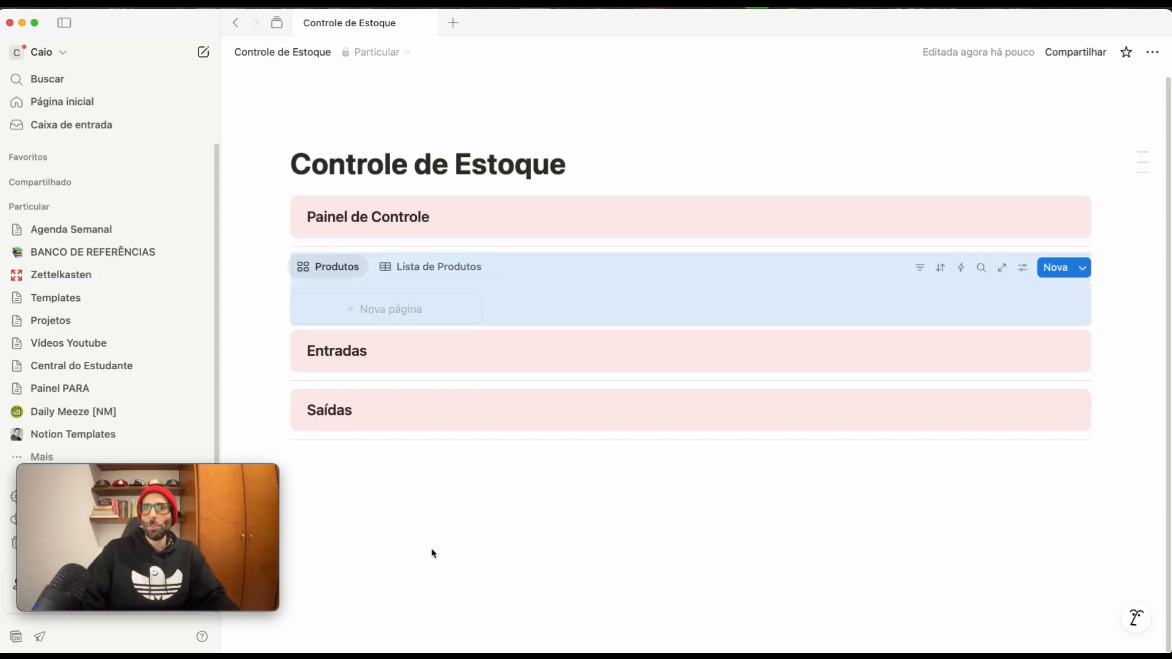
Step: Insert a new empty database in table view below the "Saídas" section
click(455, 515)
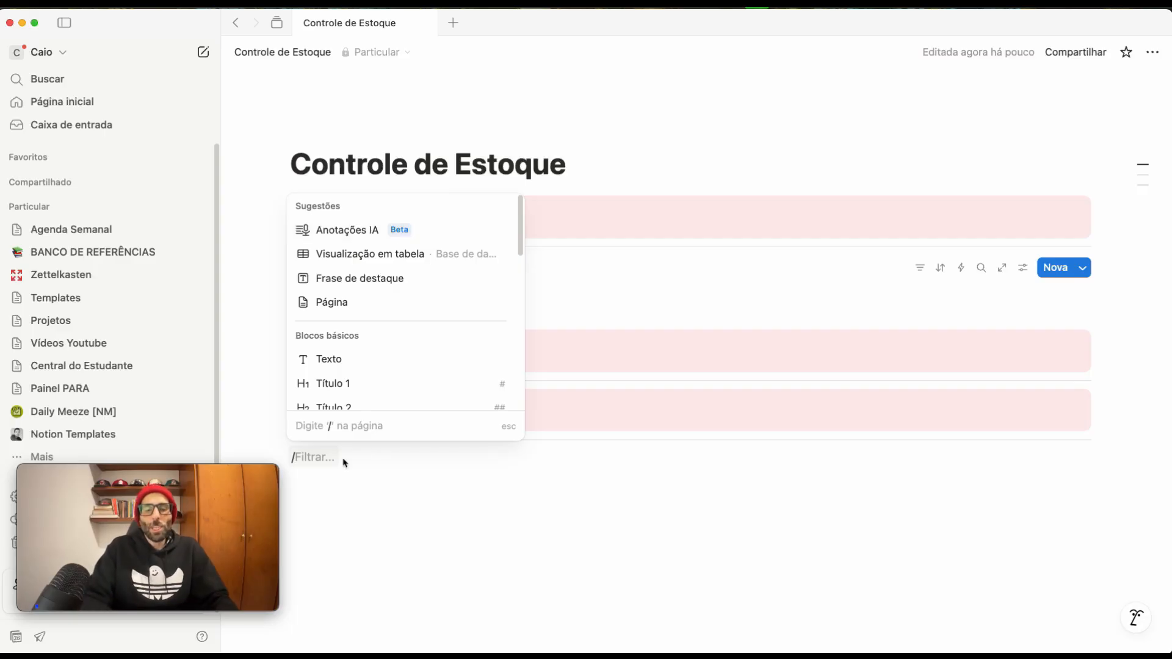
text(visua)
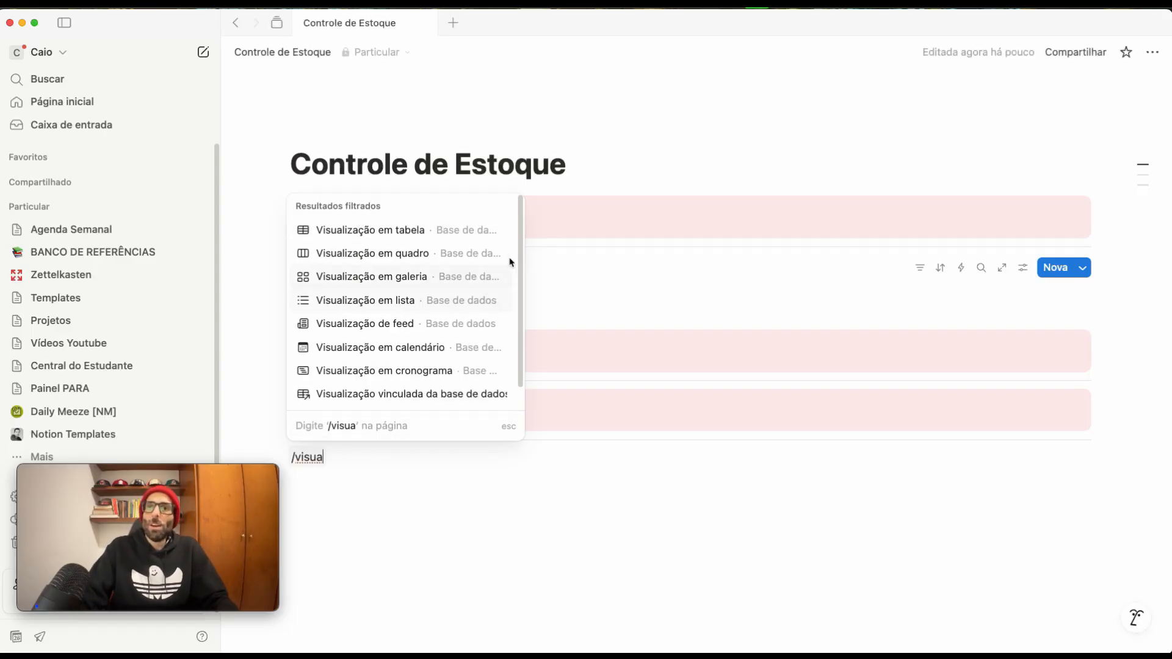
click(434, 232)
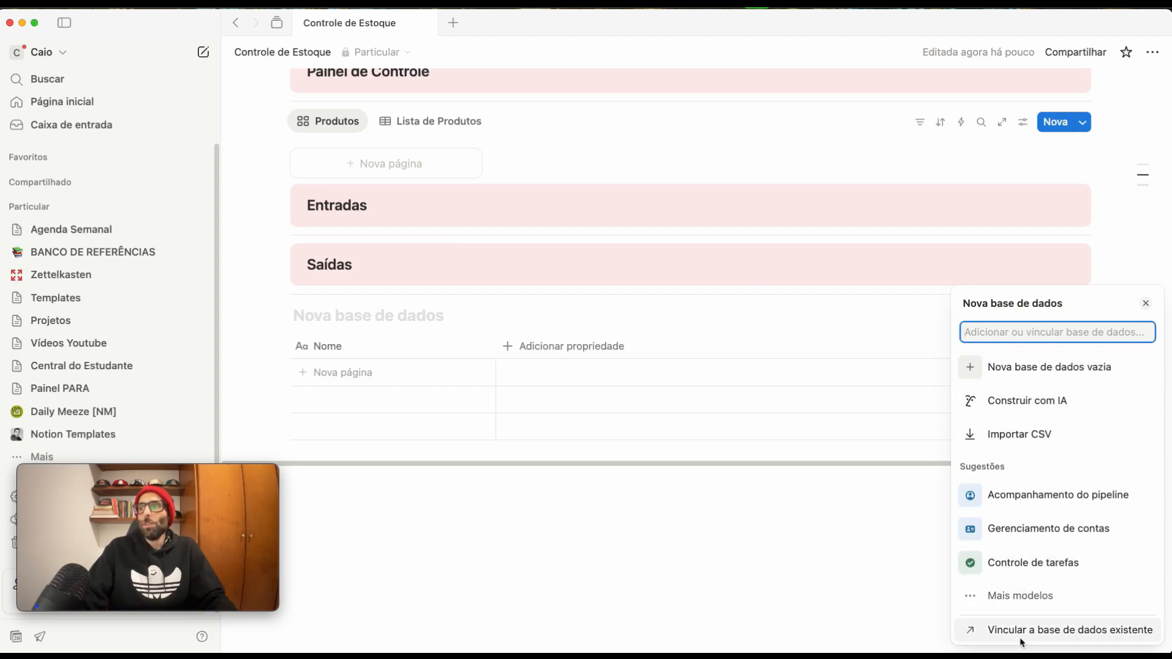
click(1031, 370)
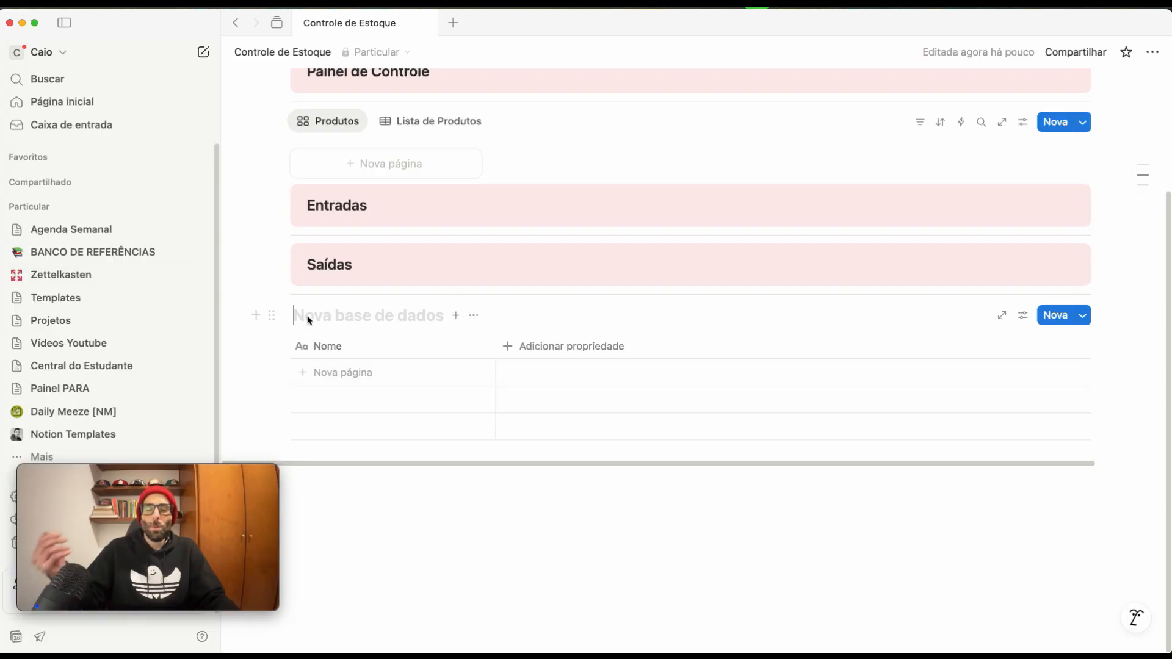
Step: Name the new database below the "Saídas" section "BD_Entradas_ControleEstoque" and hide its title
text(BD)
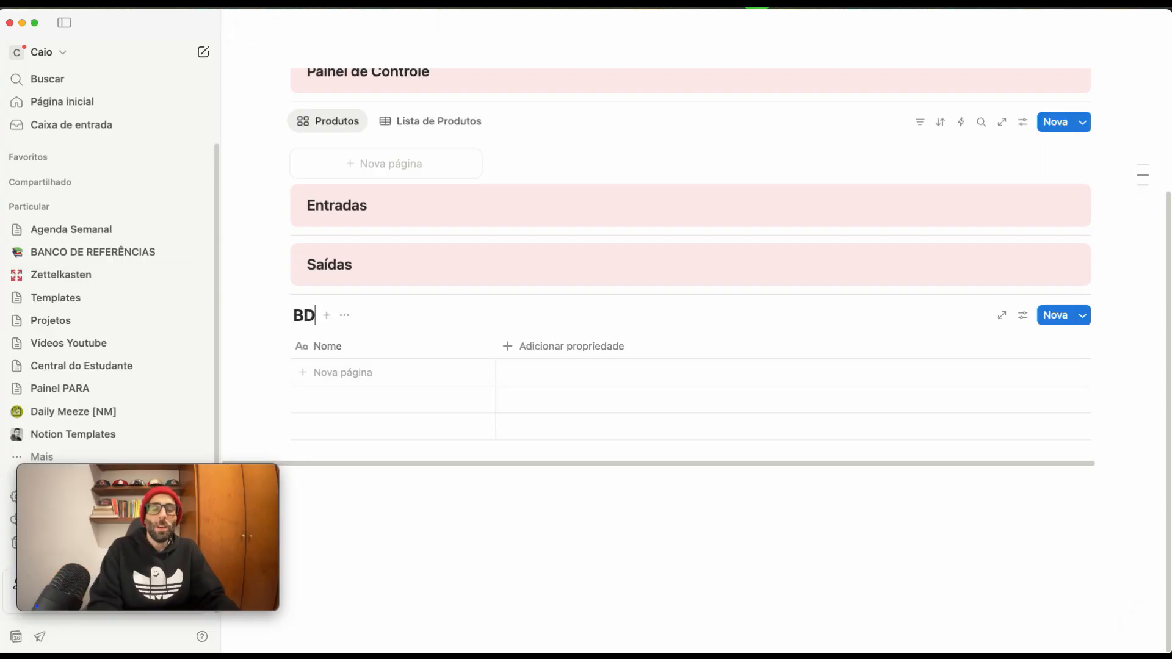
text(_)
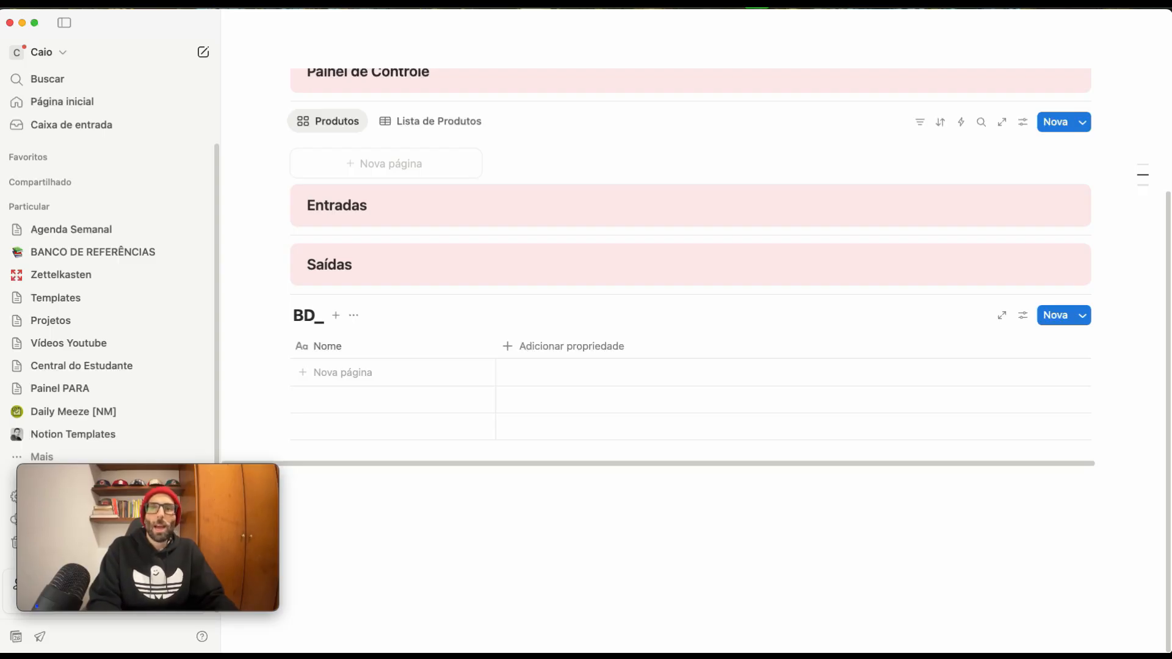
text(Entrada)
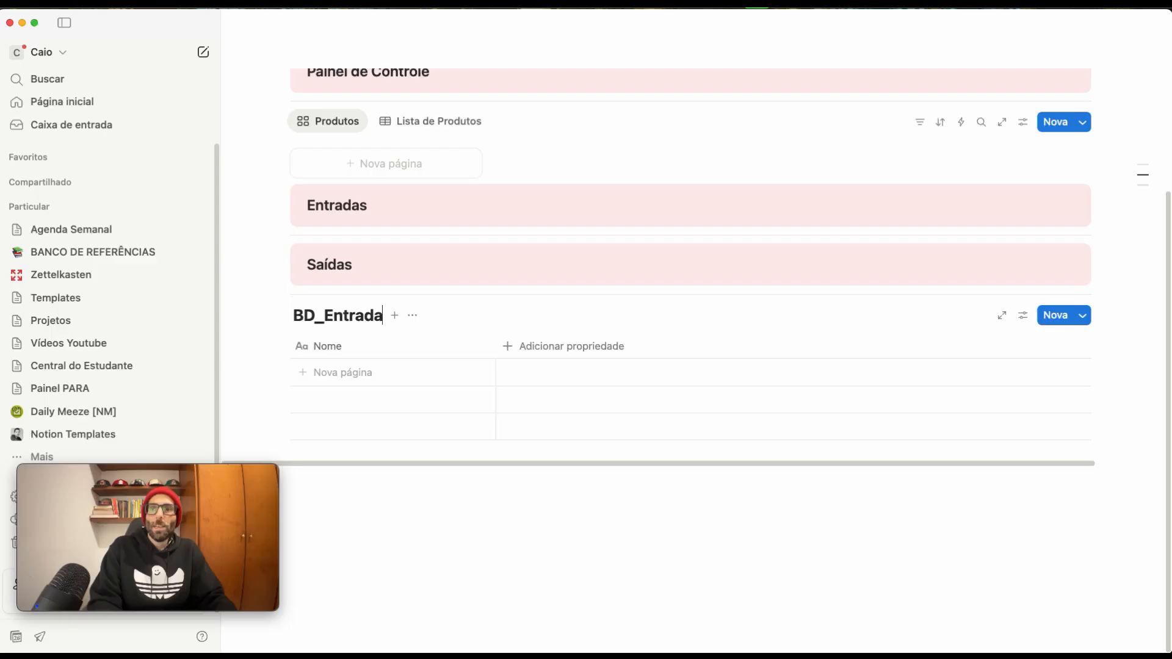
text(s_)
text(C)
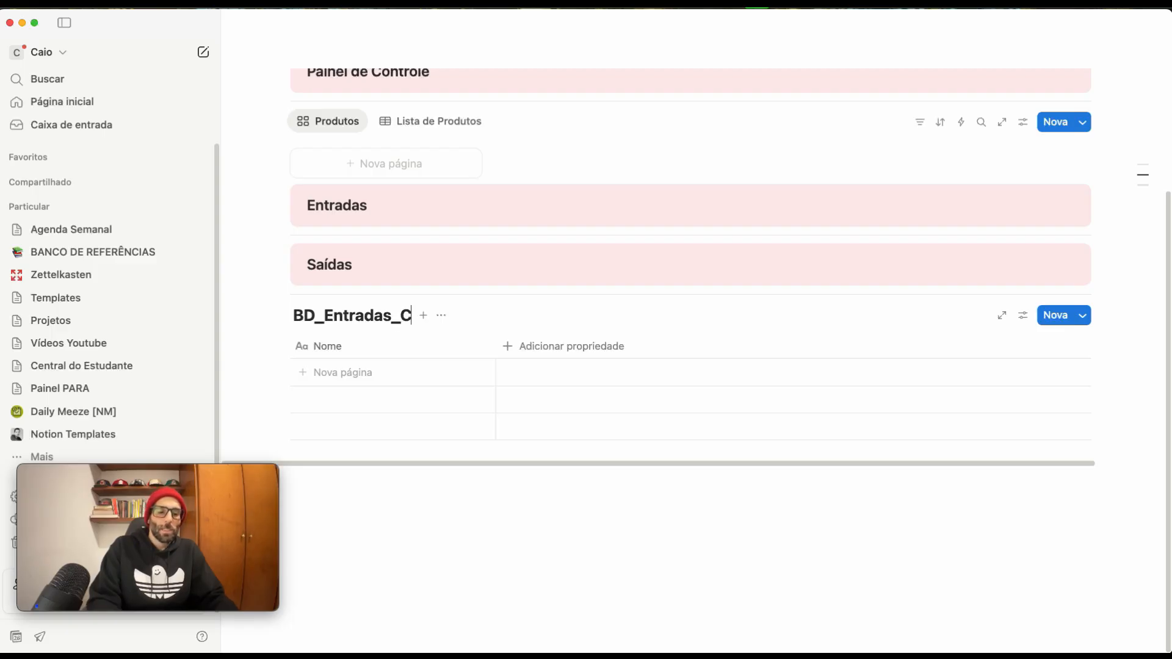
text(ontroleEstor)
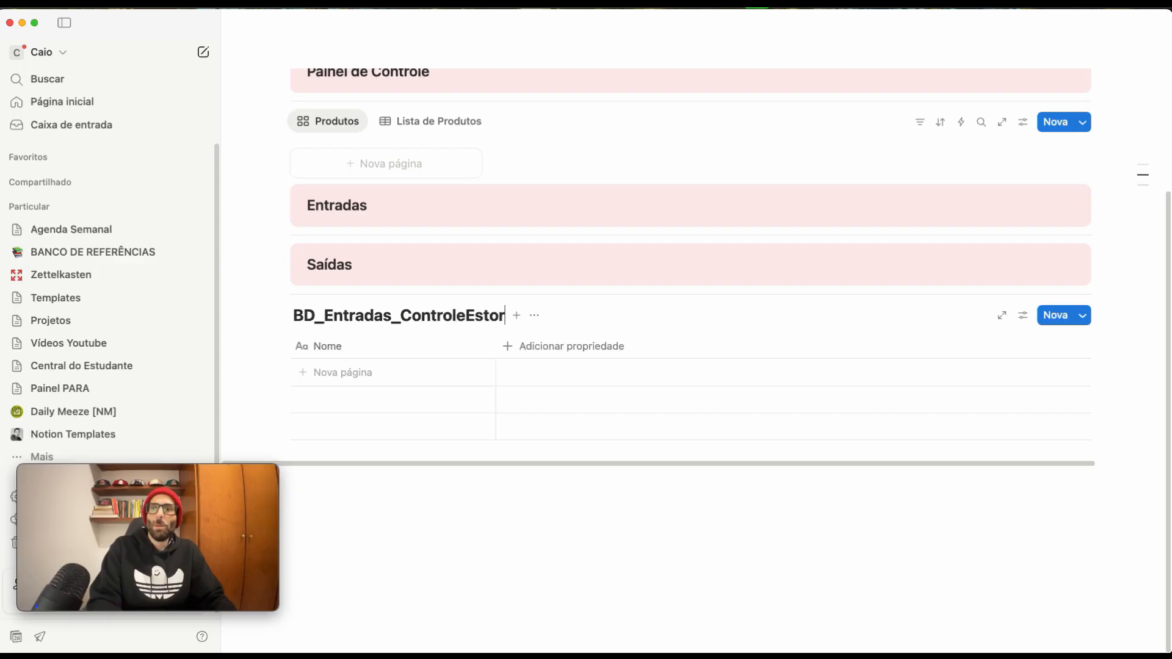
key(BackSpace)
text(que)
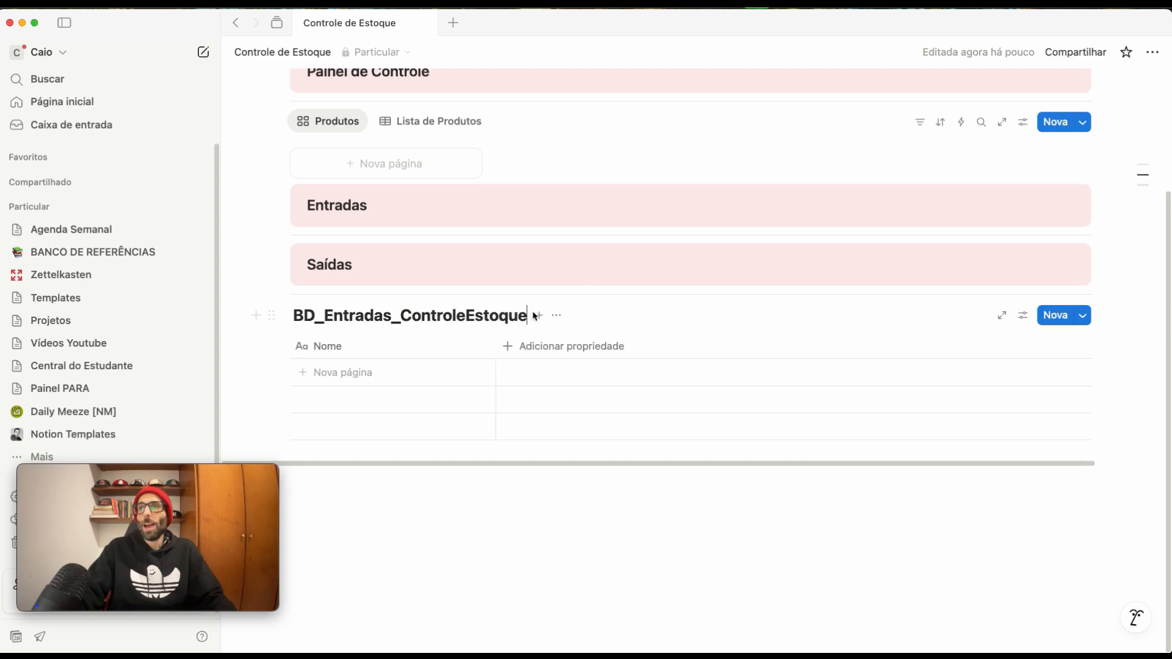
click(556, 318)
click(608, 432)
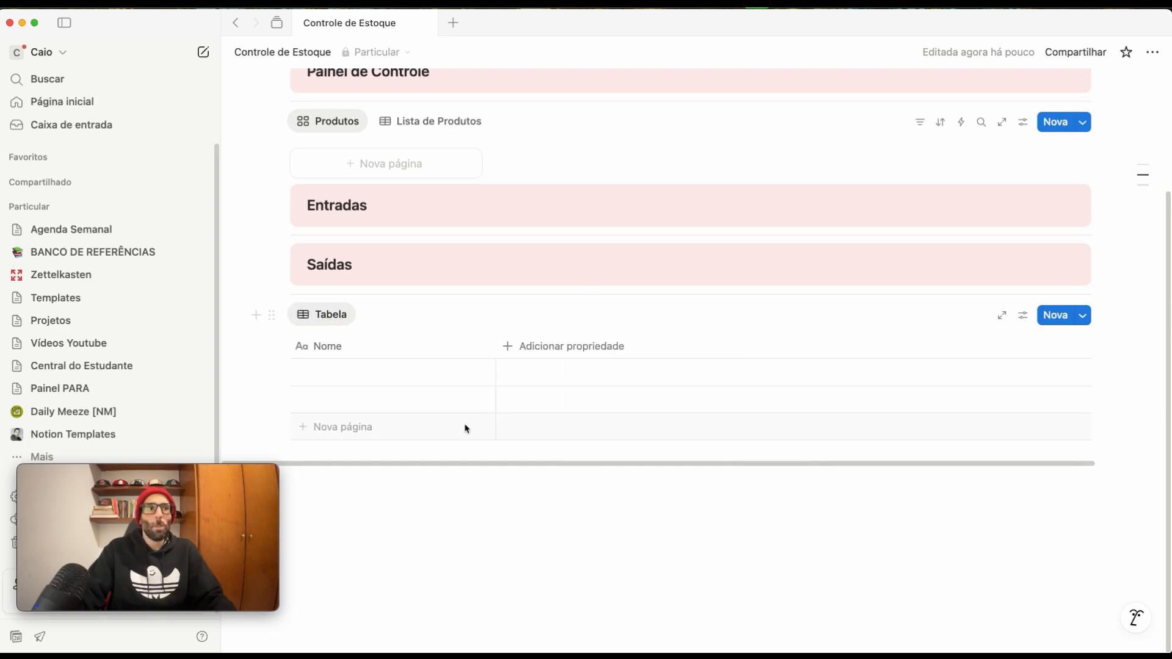
Step: Rename the new database's table view as "Entradas"
click(317, 318)
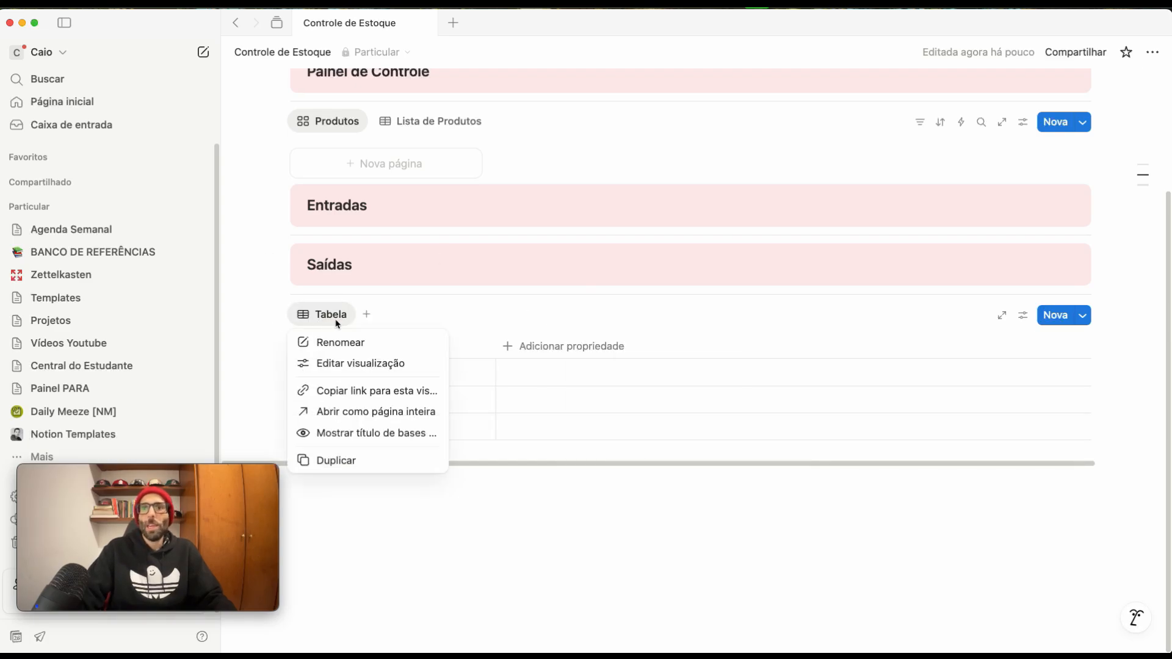
click(340, 345)
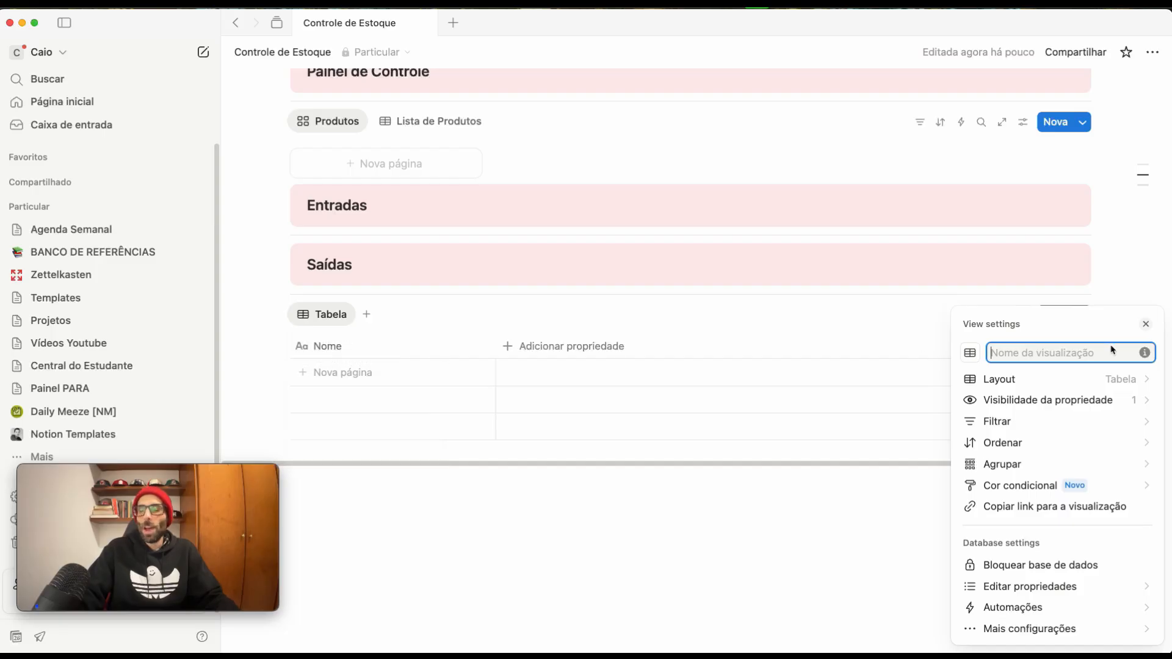
text(Entrada)
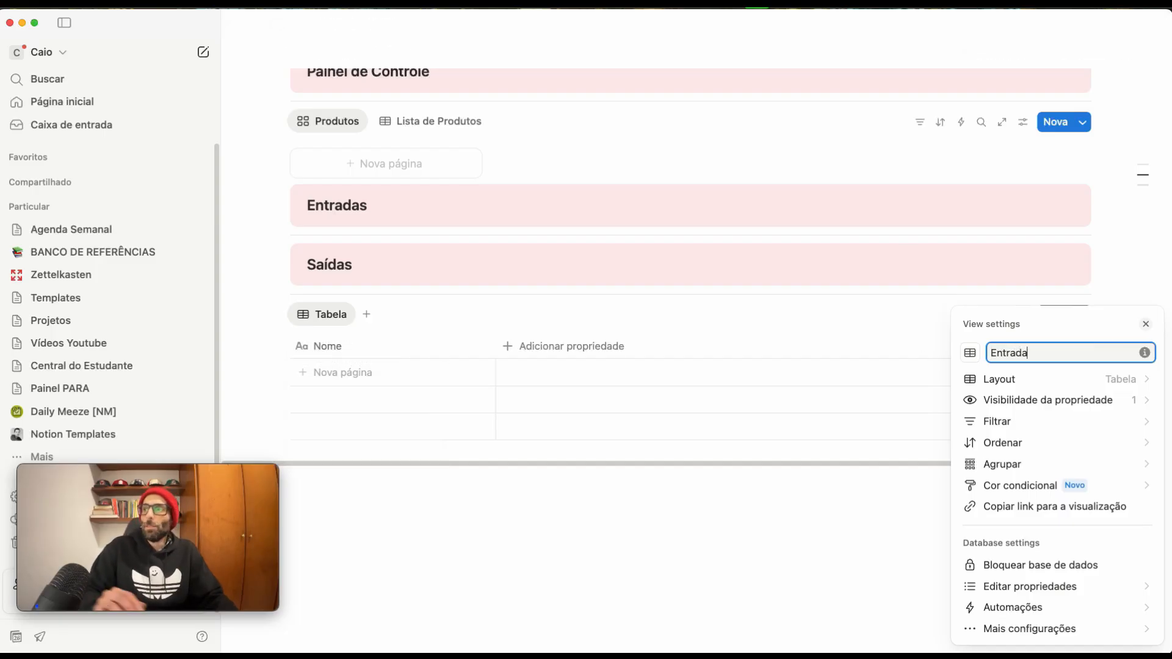
text(s)
click(694, 532)
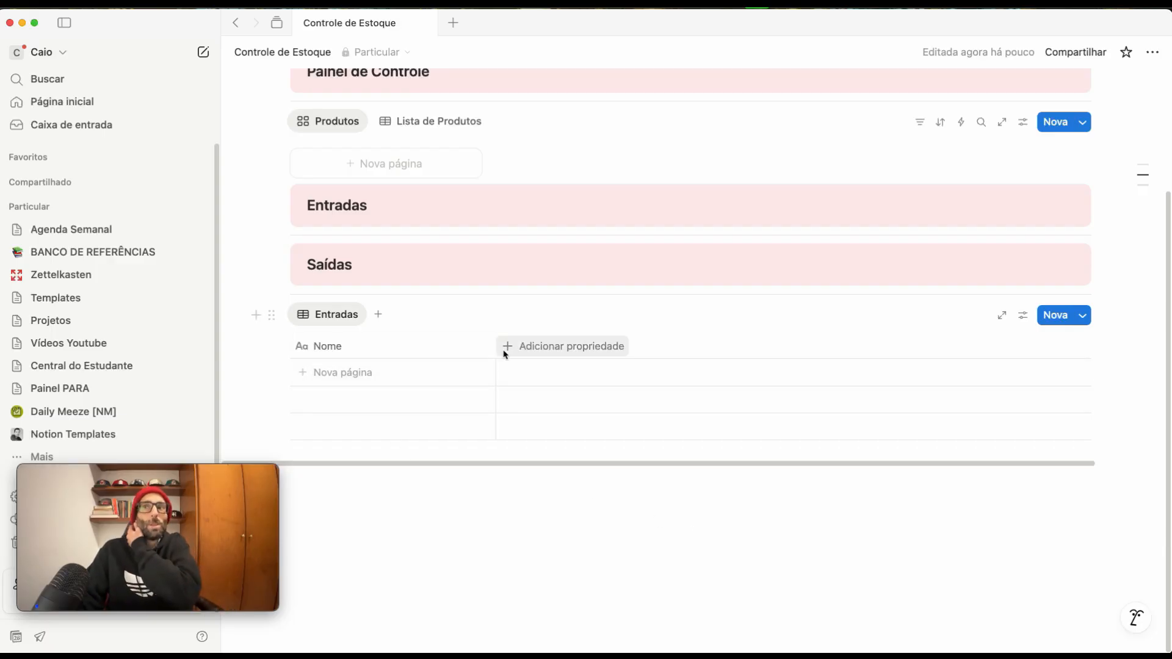
Step: Rename the "Nome" property of the entries database as "Entrada"
click(366, 349)
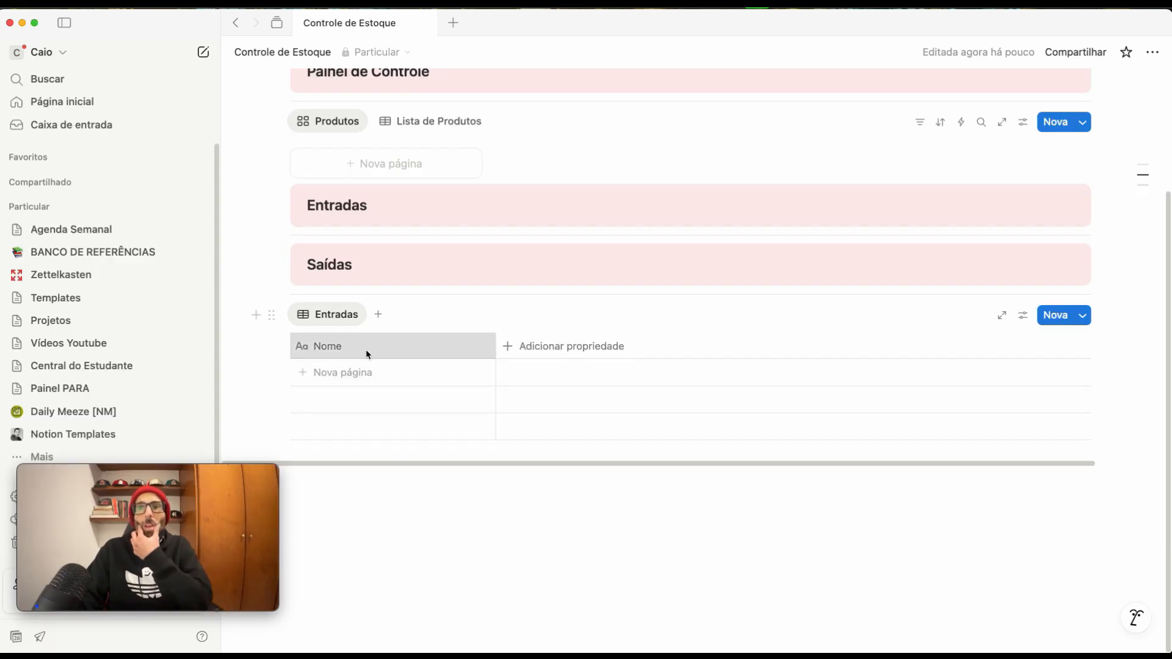
key(super+a)
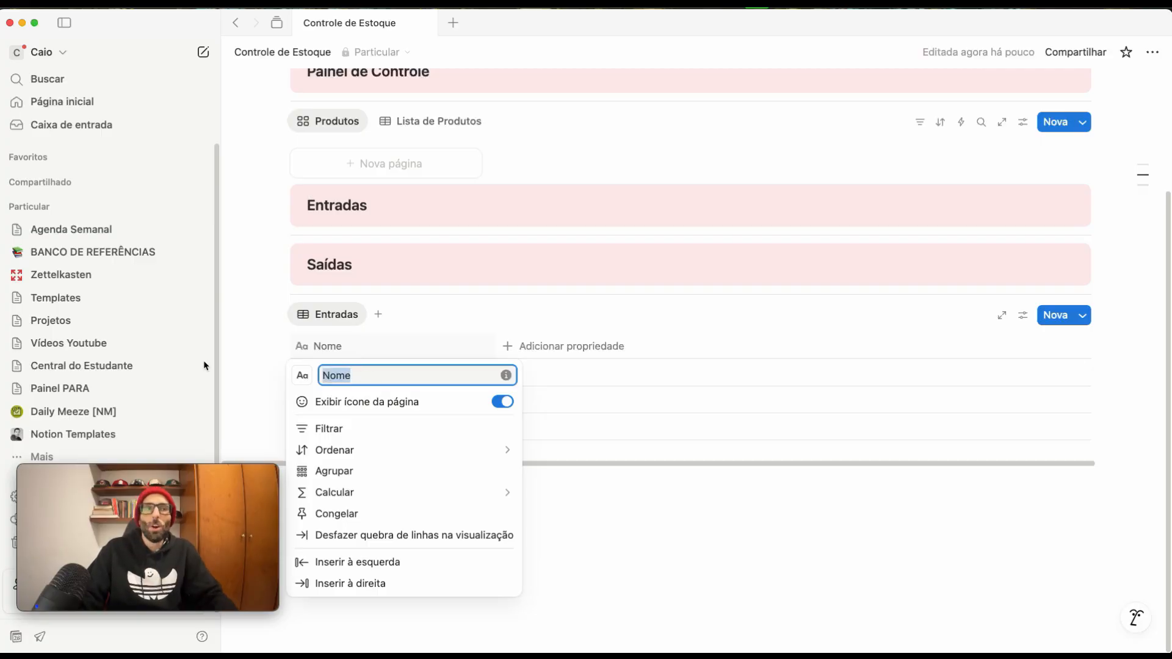
text(Entrada)
key(Return)
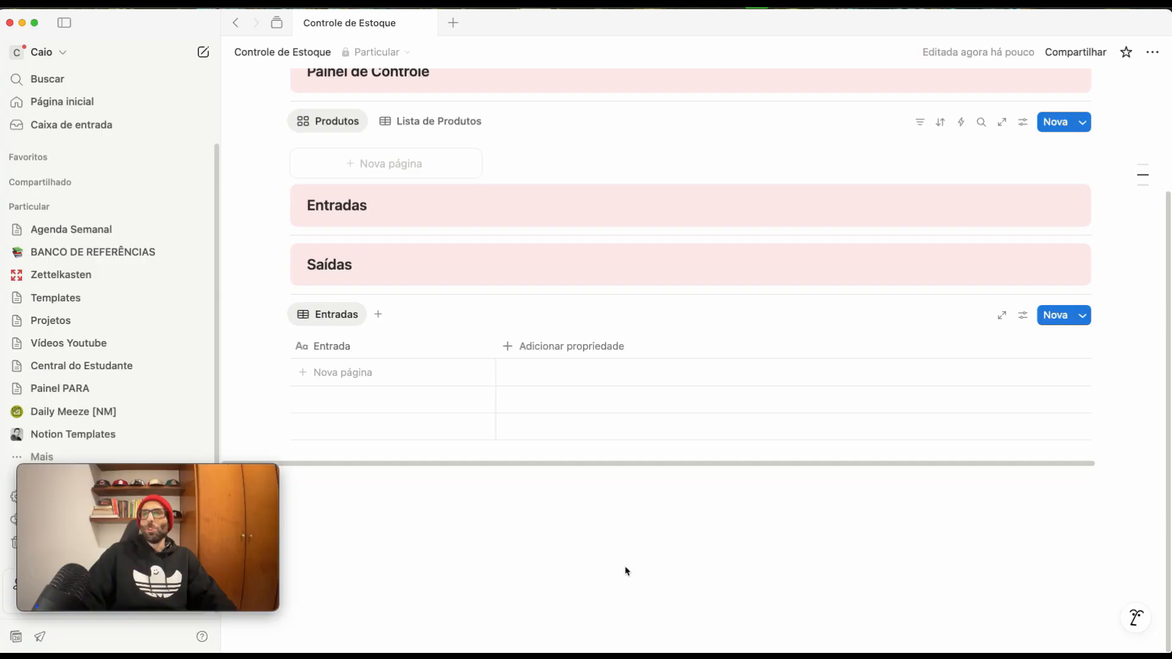
Step: Add a date property named "Data da Entrada" to the entries database
click(555, 349)
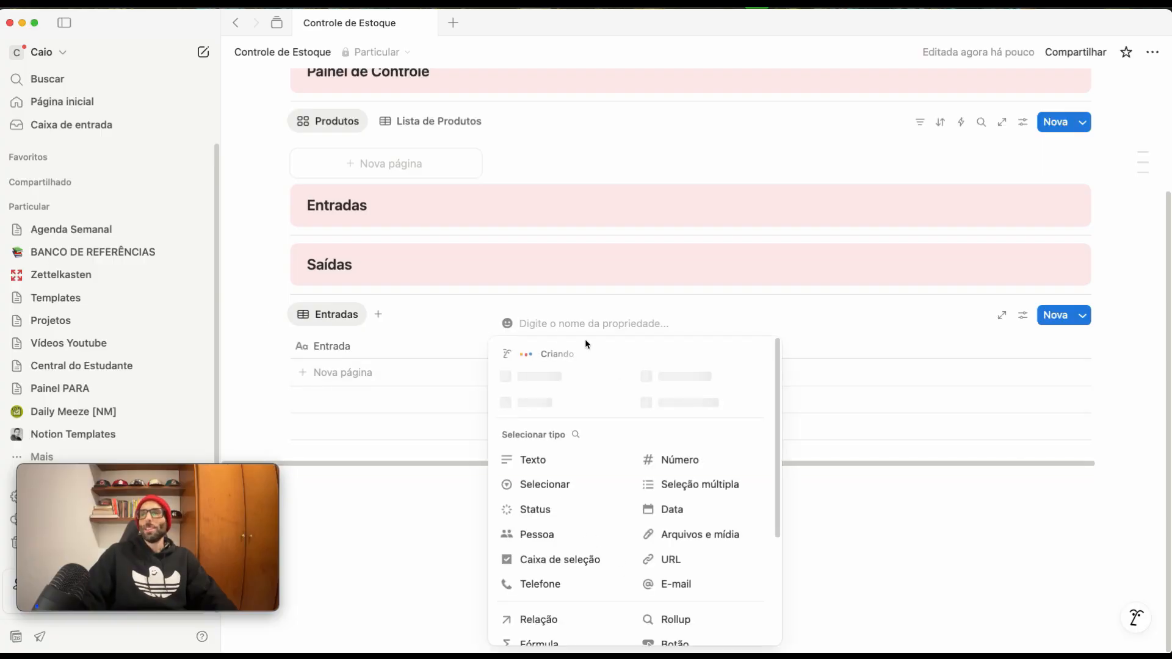
click(674, 510)
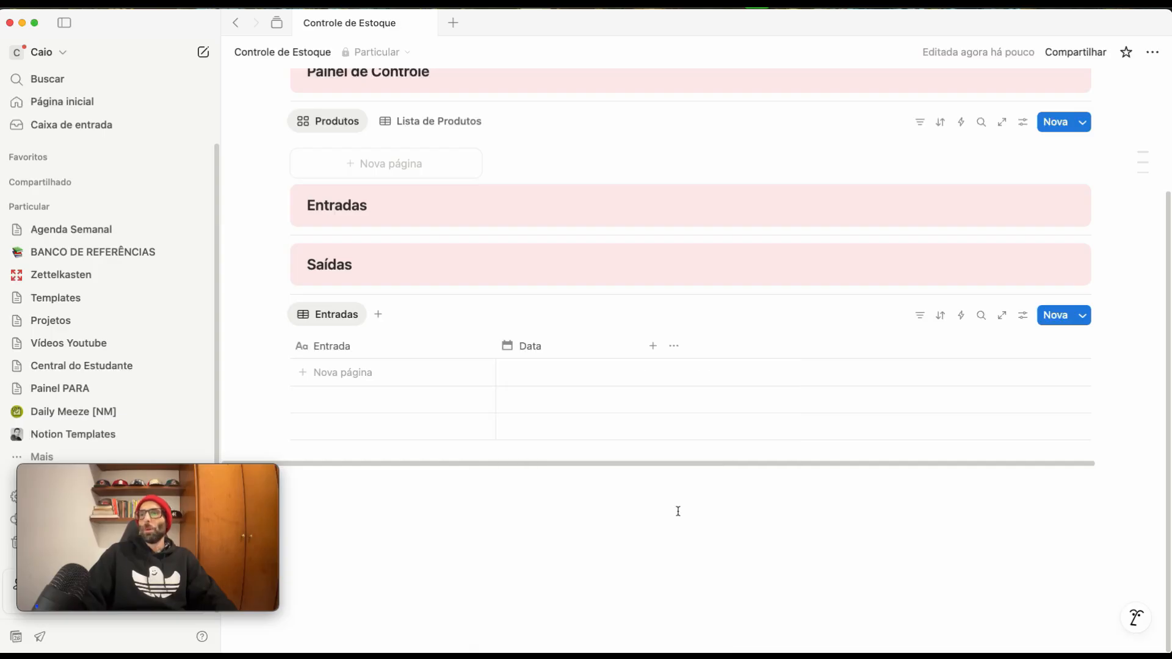
click(548, 345)
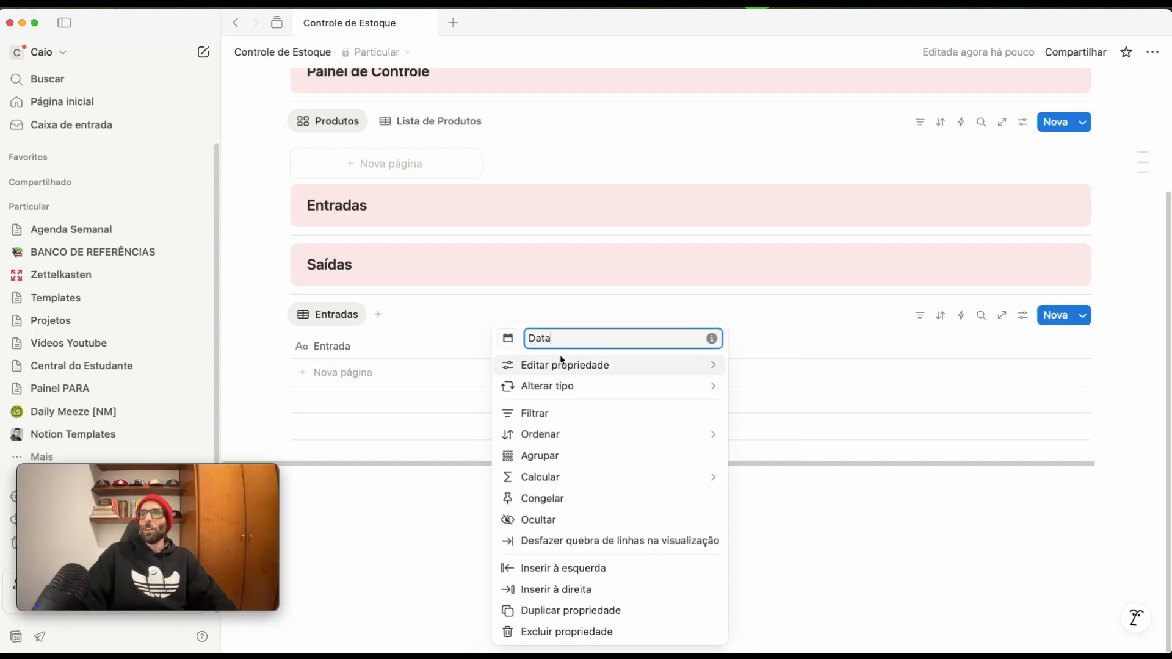
text(da)
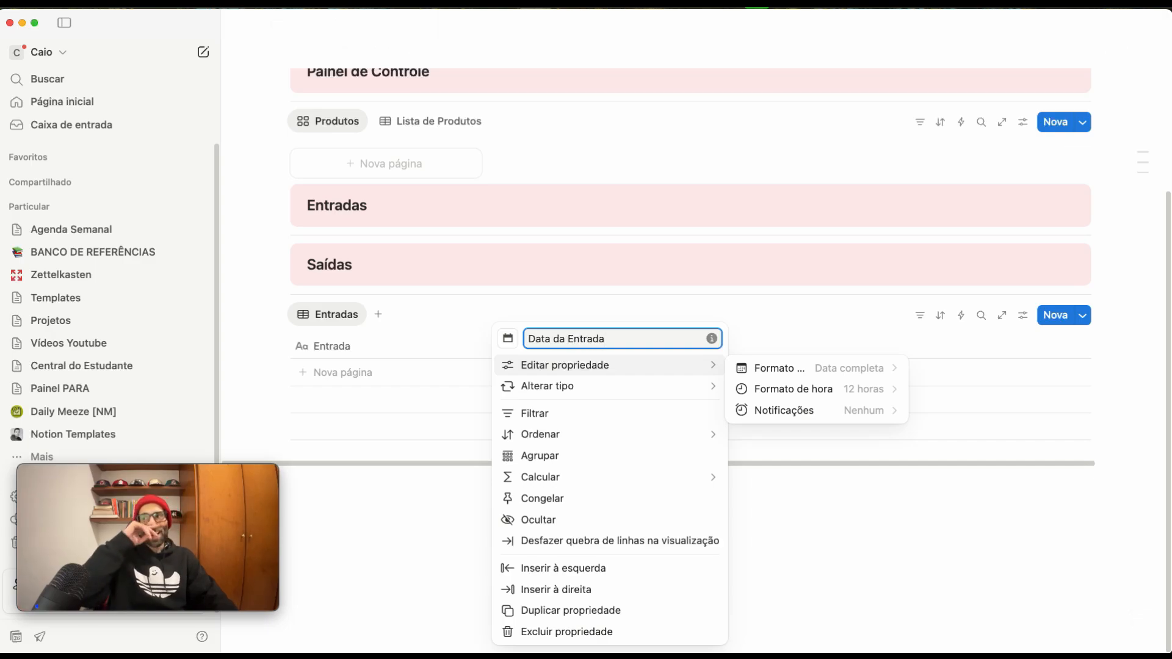
text( Entrada)
key(Return)
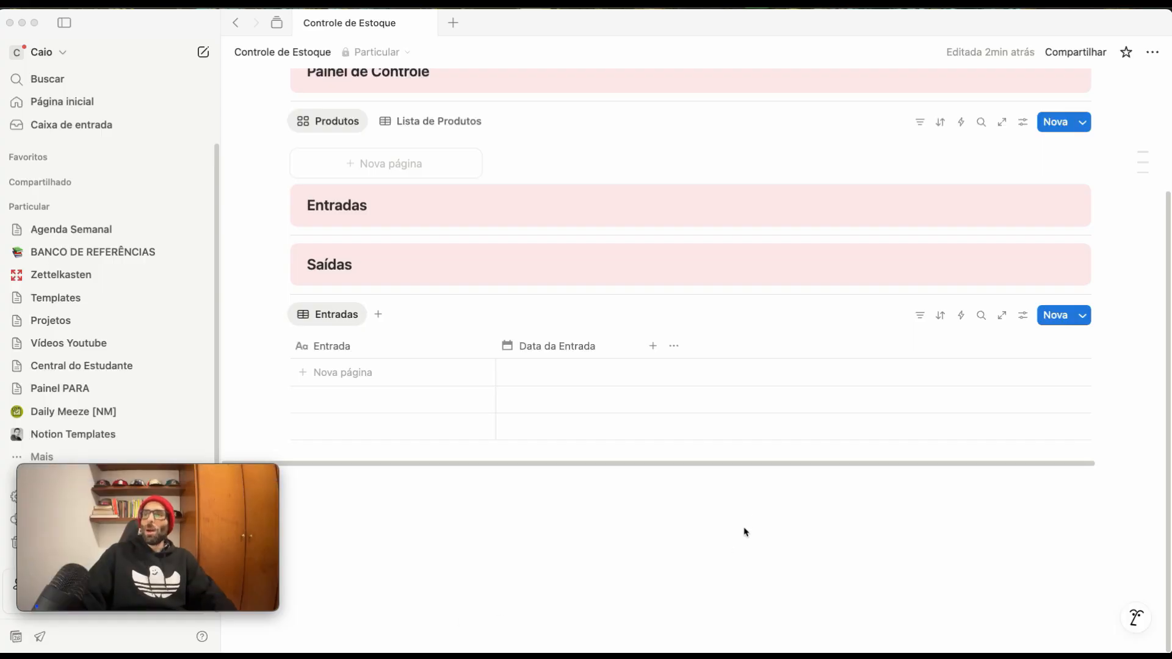
Step: Add a number property named "Quantidade" to the entries database
click(652, 345)
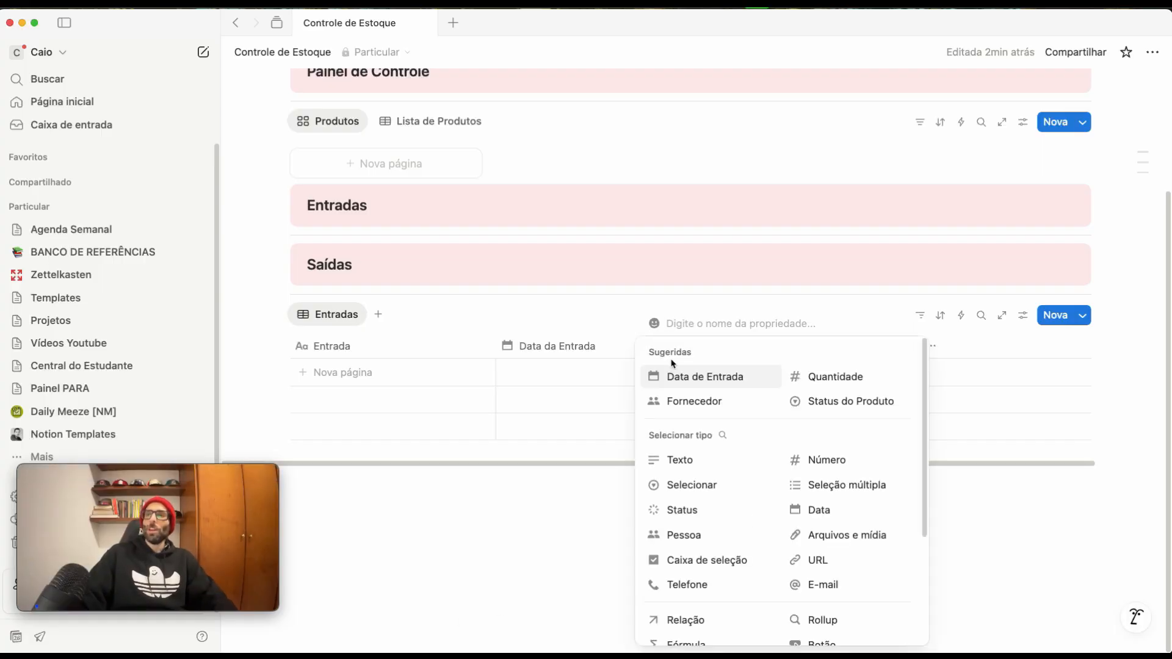
click(810, 463)
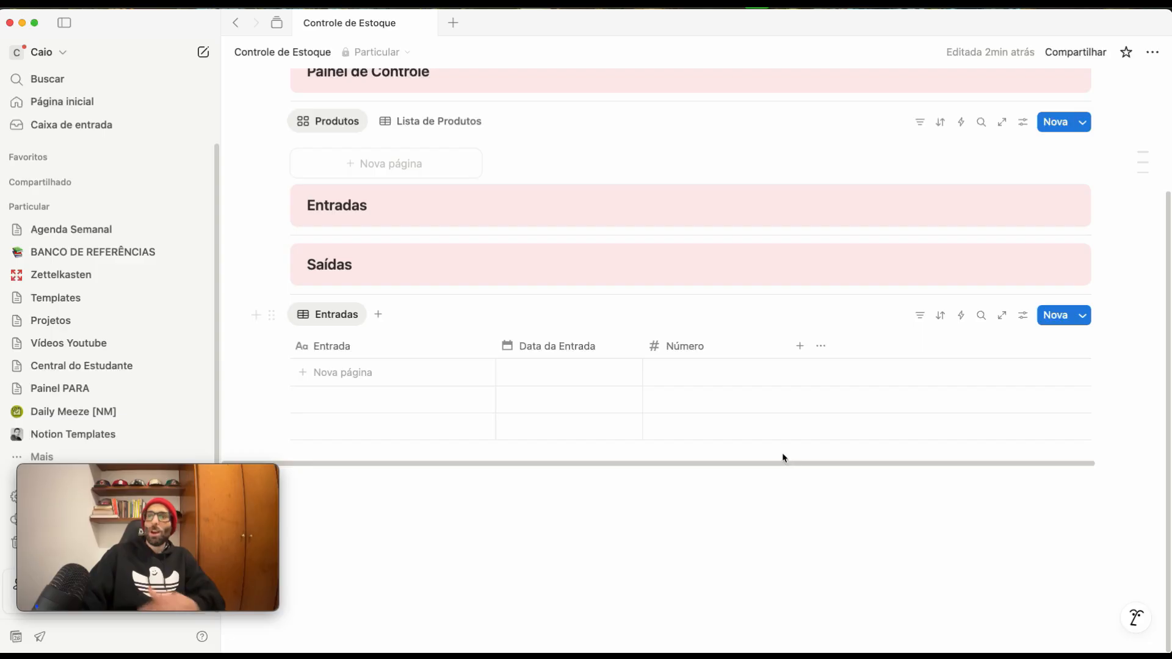
click(694, 351)
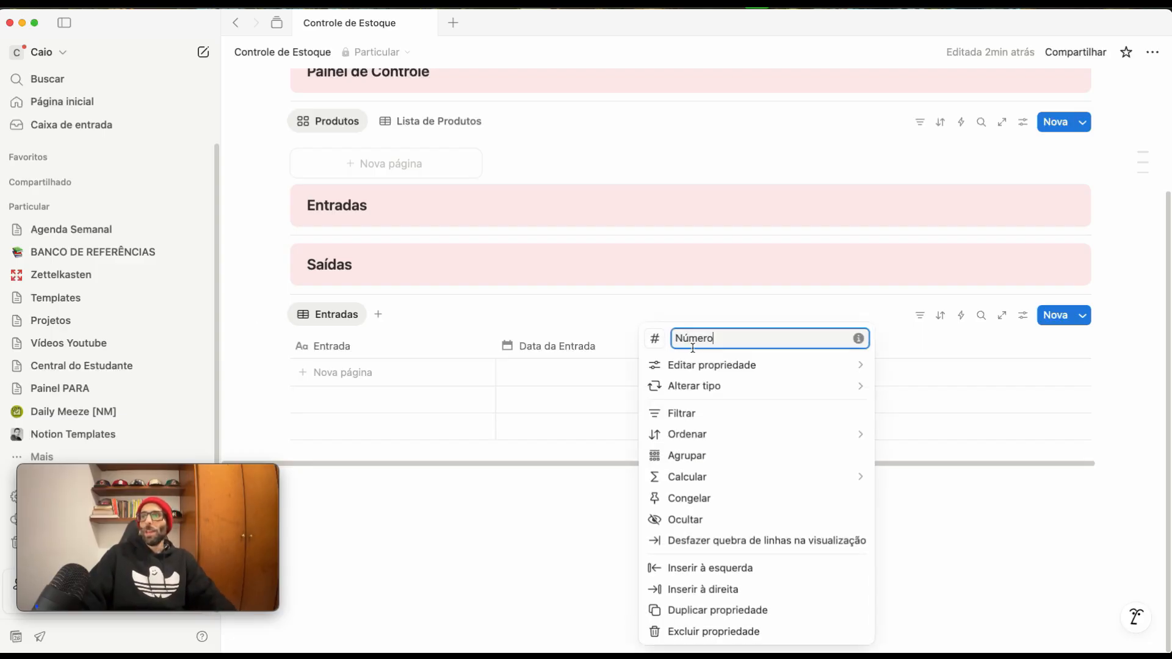
mouse_move(702, 365)
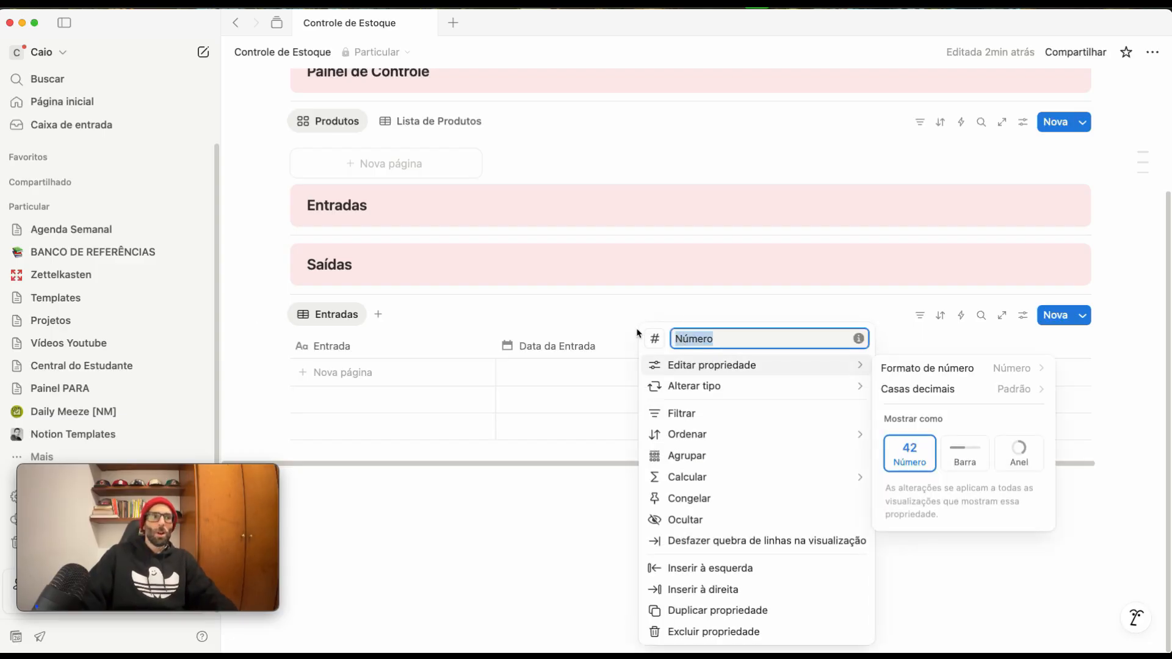
text(Qua)
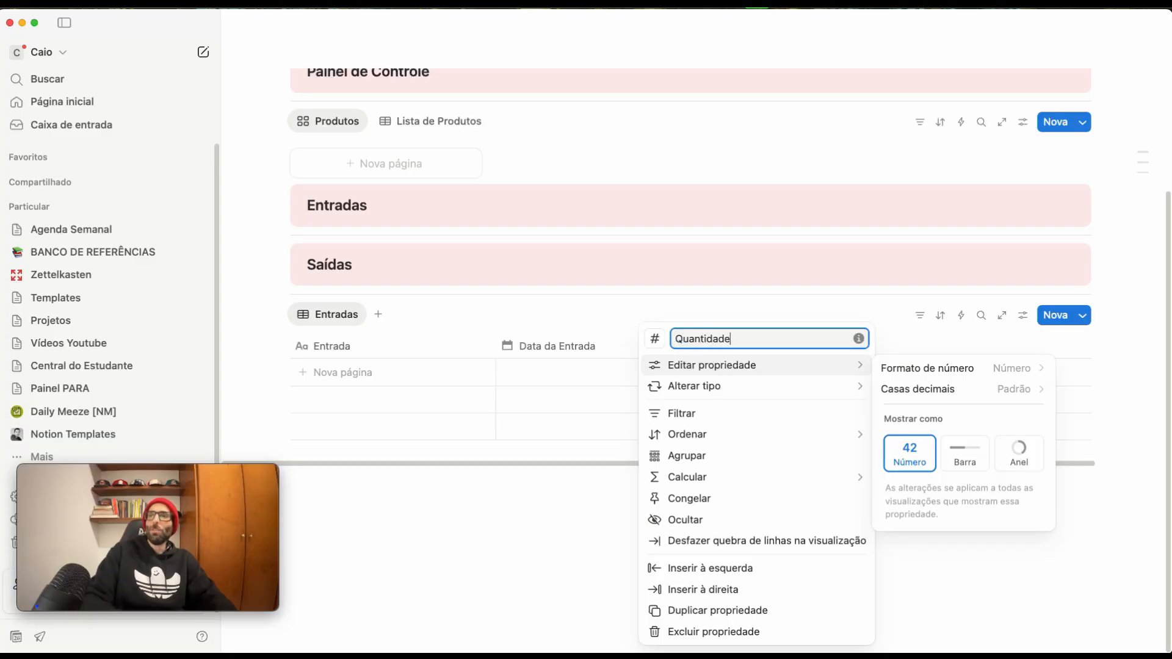
text(ntidade)
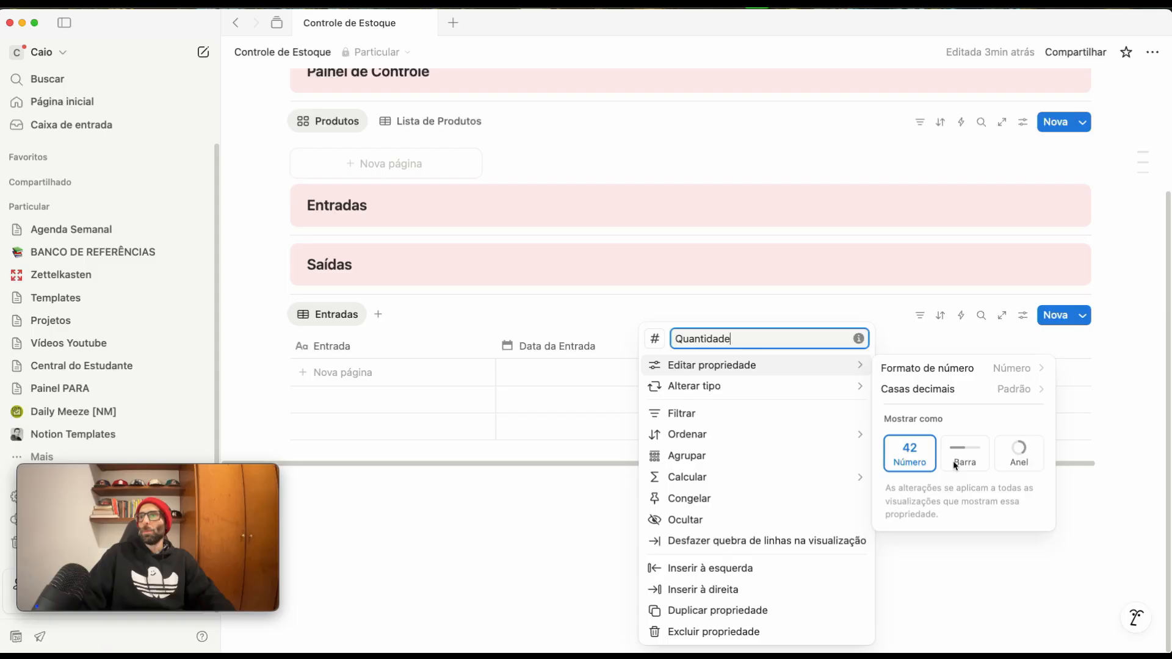
click(970, 531)
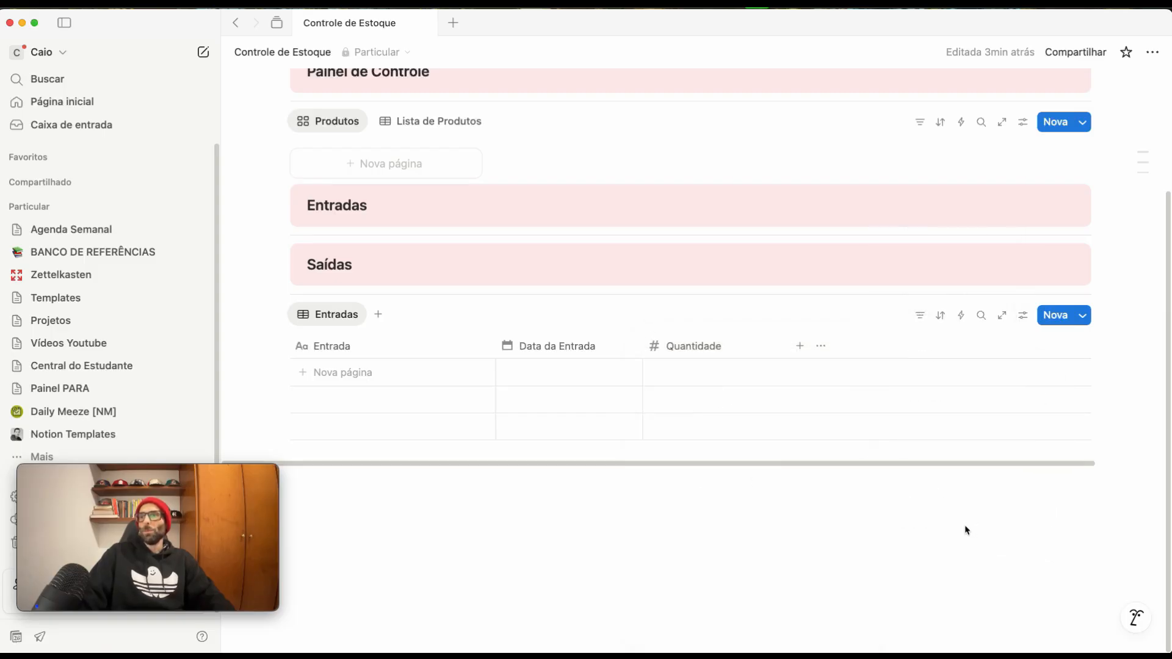
Step: Add a number property named "Valor" to the entries database and set its number format to Real (BRL)
click(800, 346)
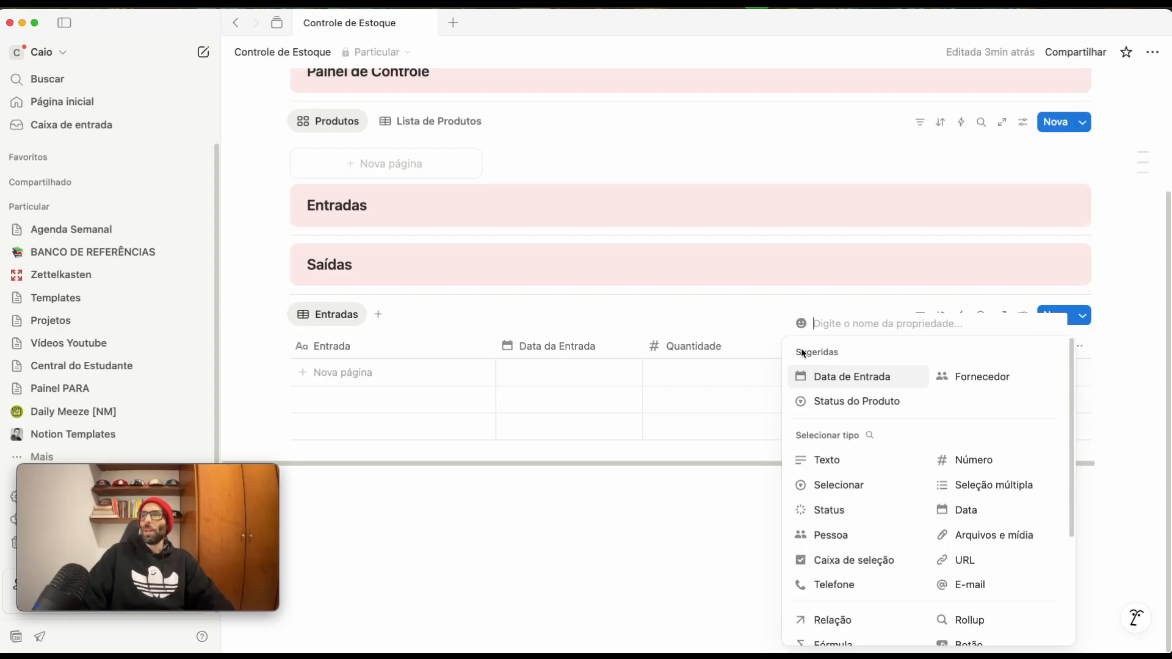
click(1006, 466)
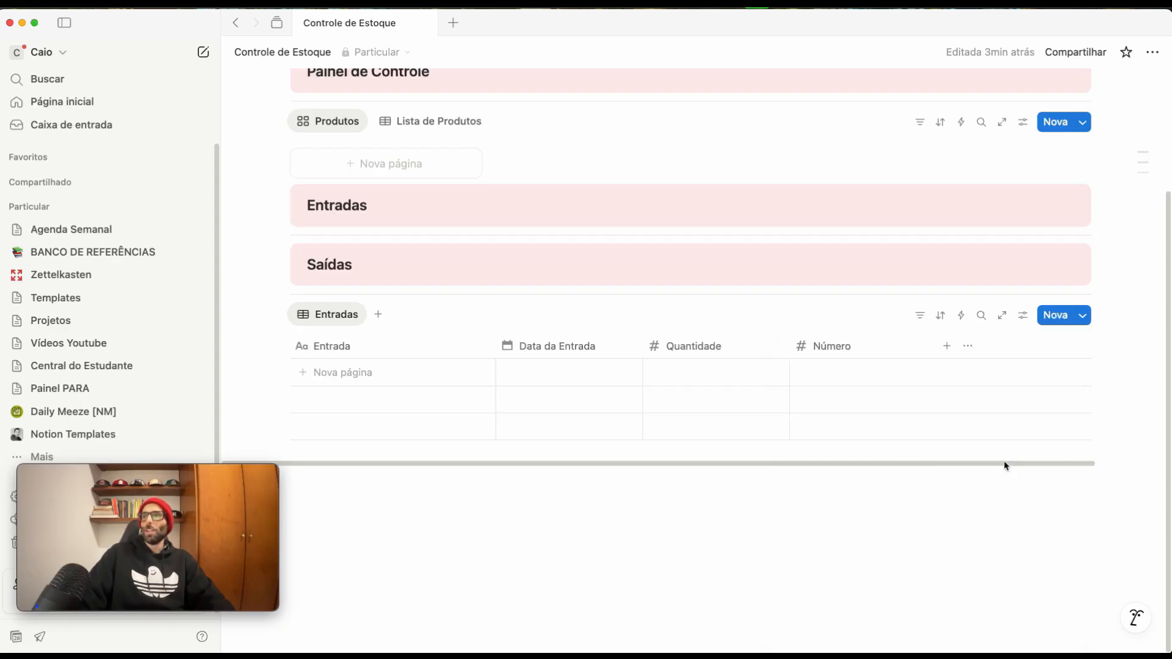
click(831, 350)
double_click(845, 339)
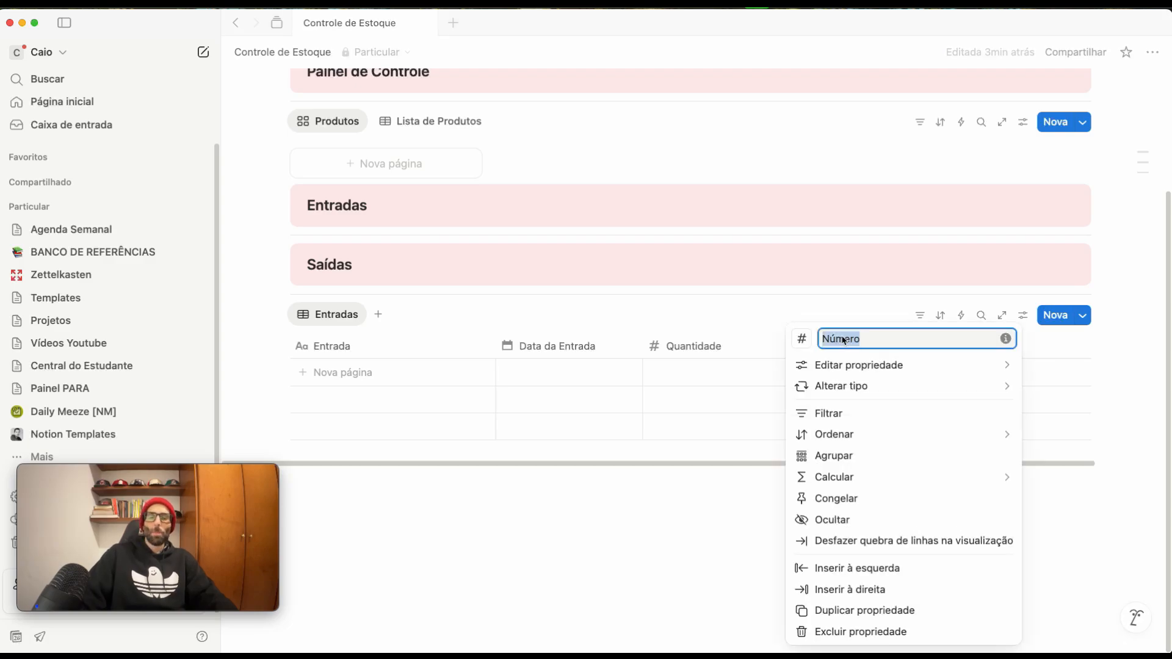
text(Valor)
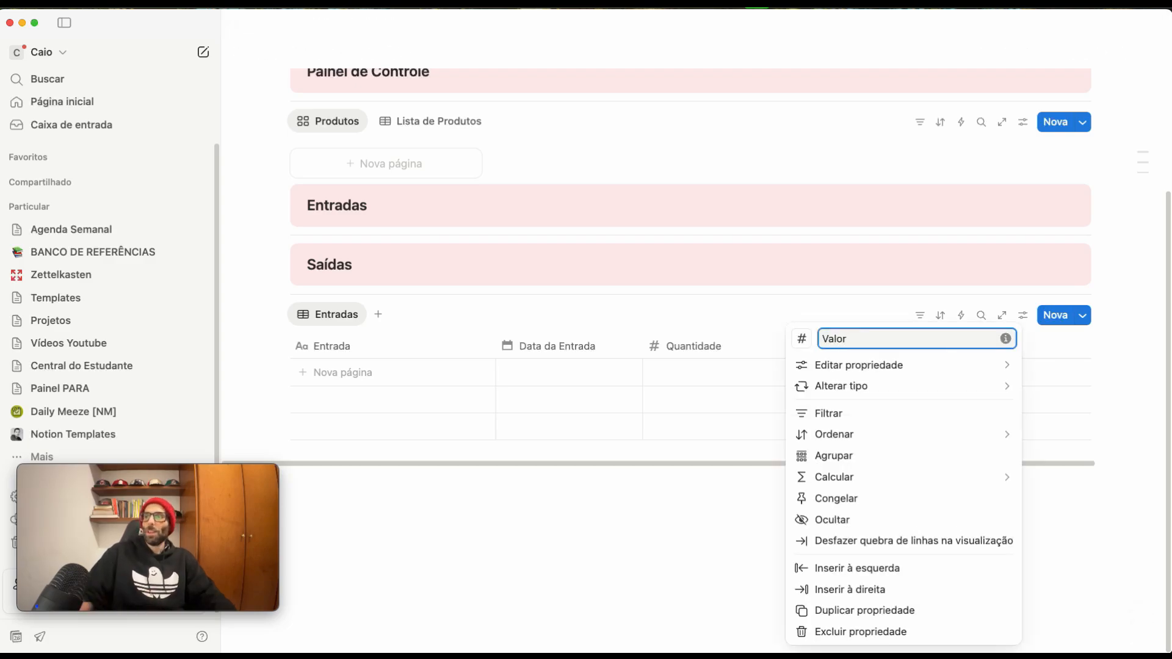
mouse_move(842, 365)
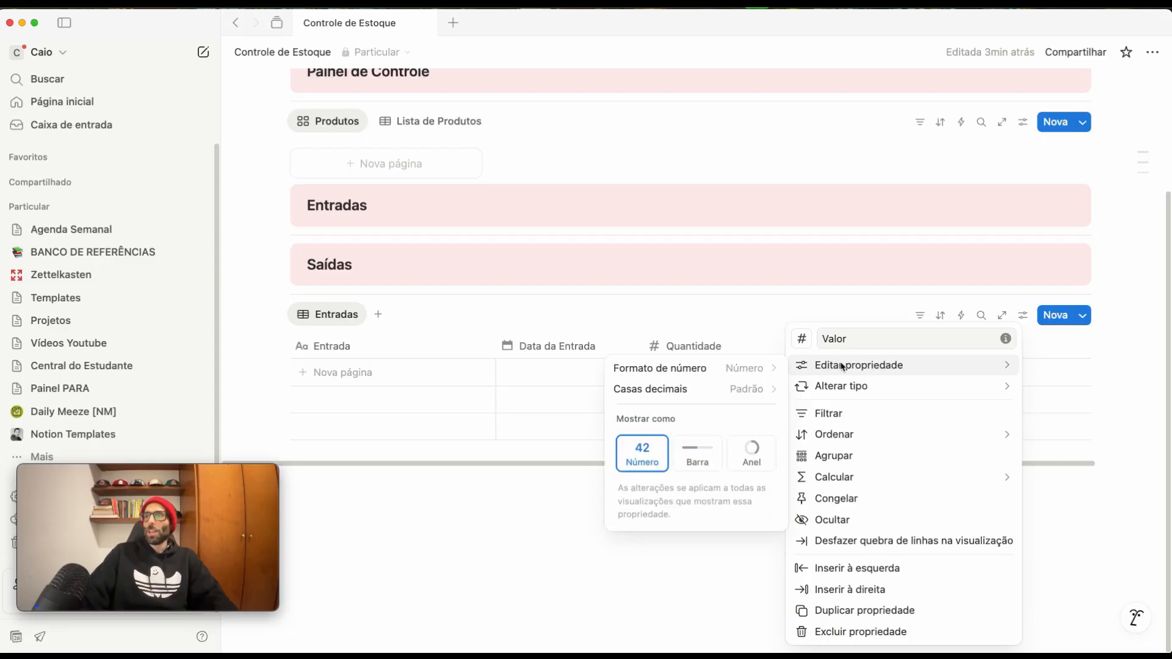
click(724, 369)
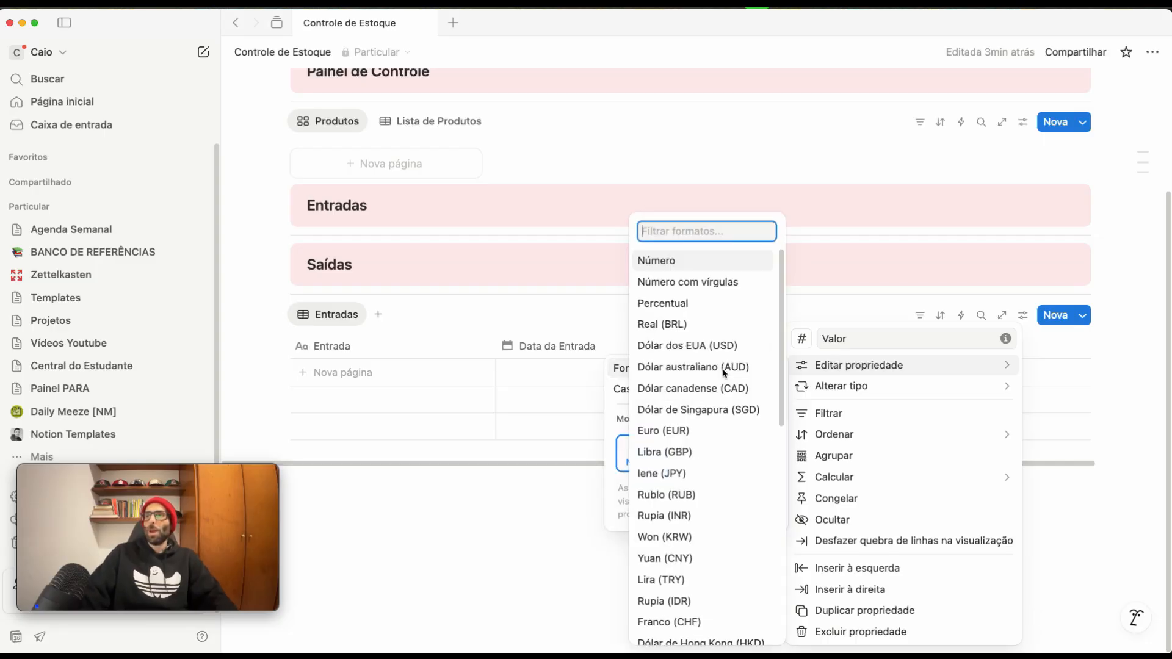
click(676, 325)
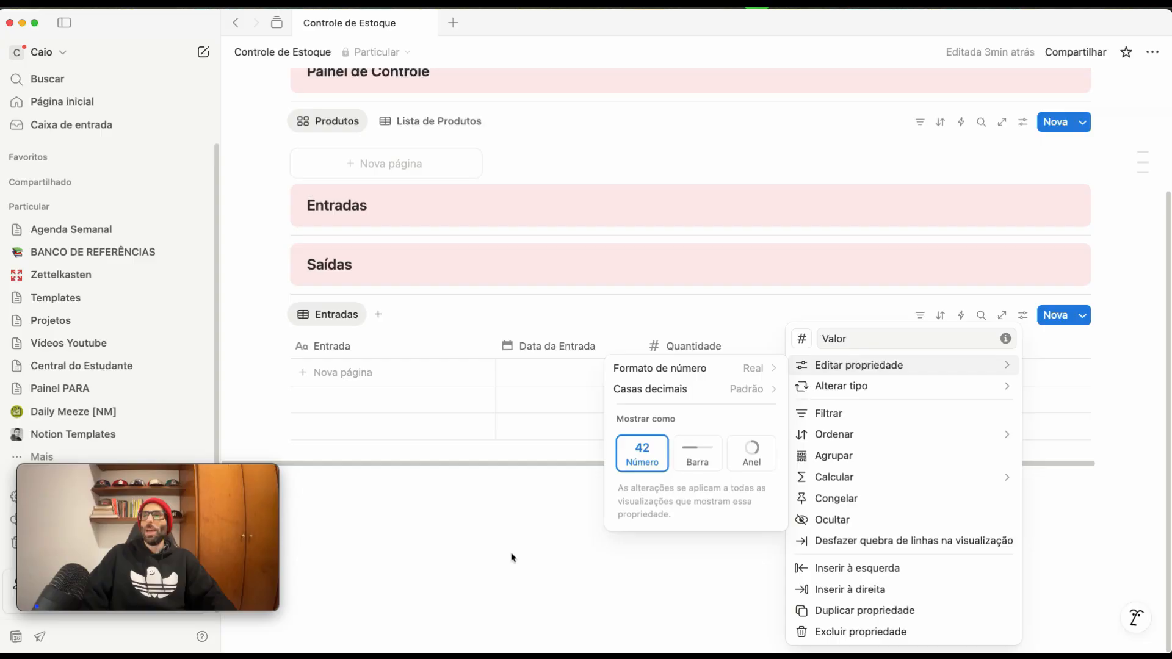
click(533, 551)
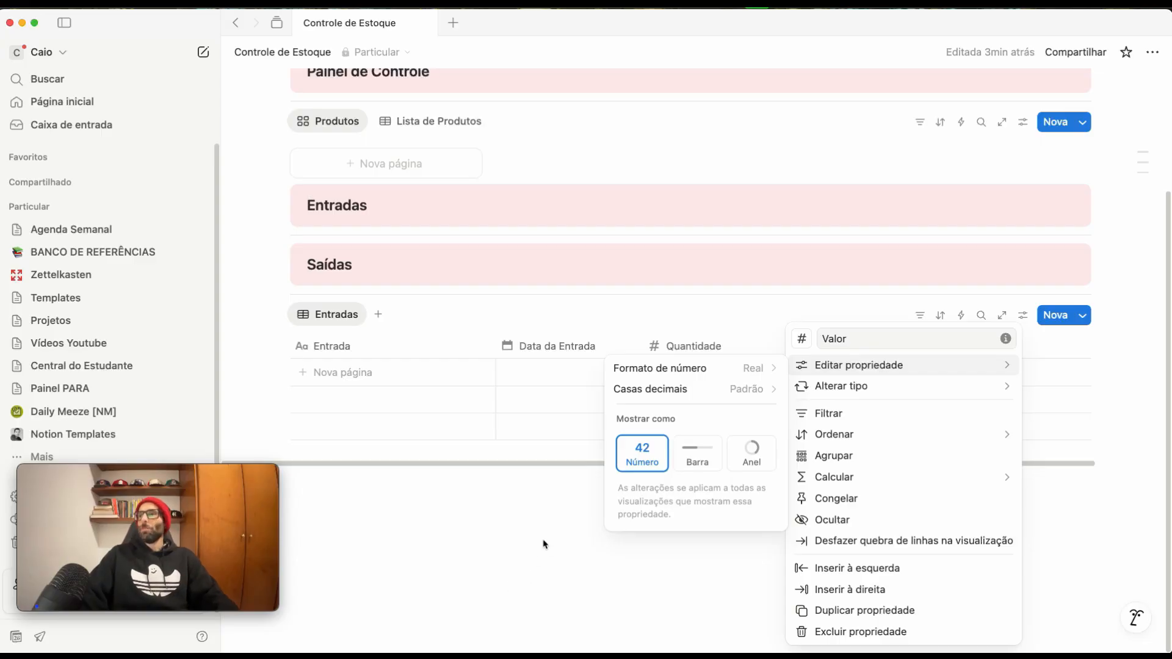
click(542, 528)
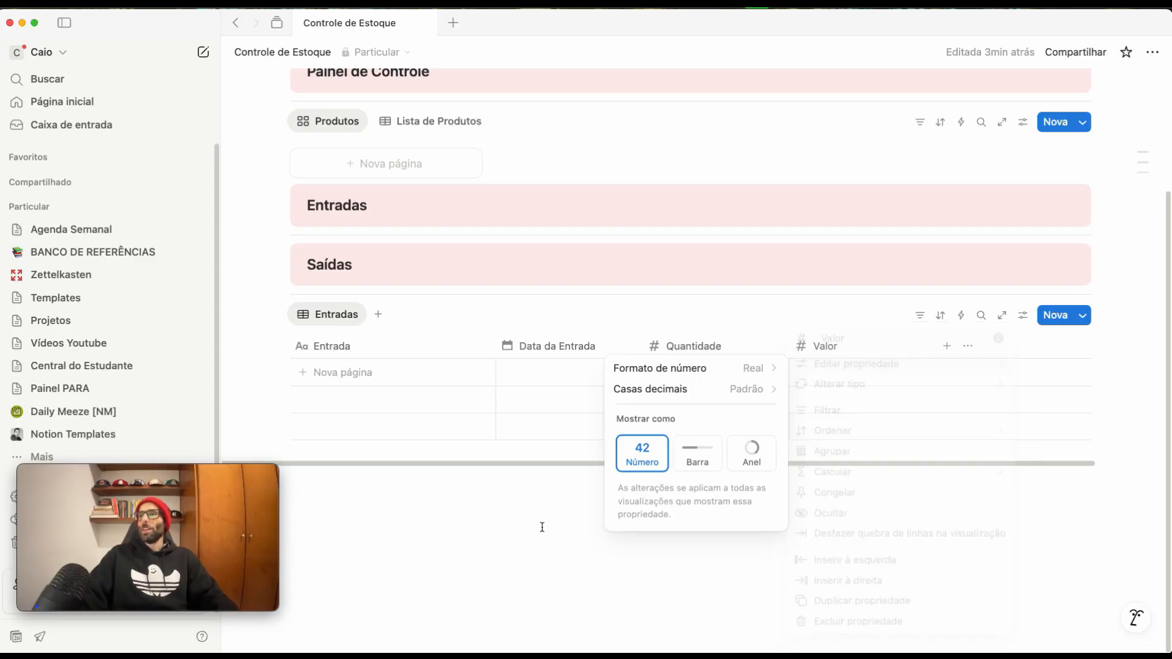
Step: Start a new relation property named "Produto" in the entries database, related to BD_Produtos_ControleEstoque
click(946, 346)
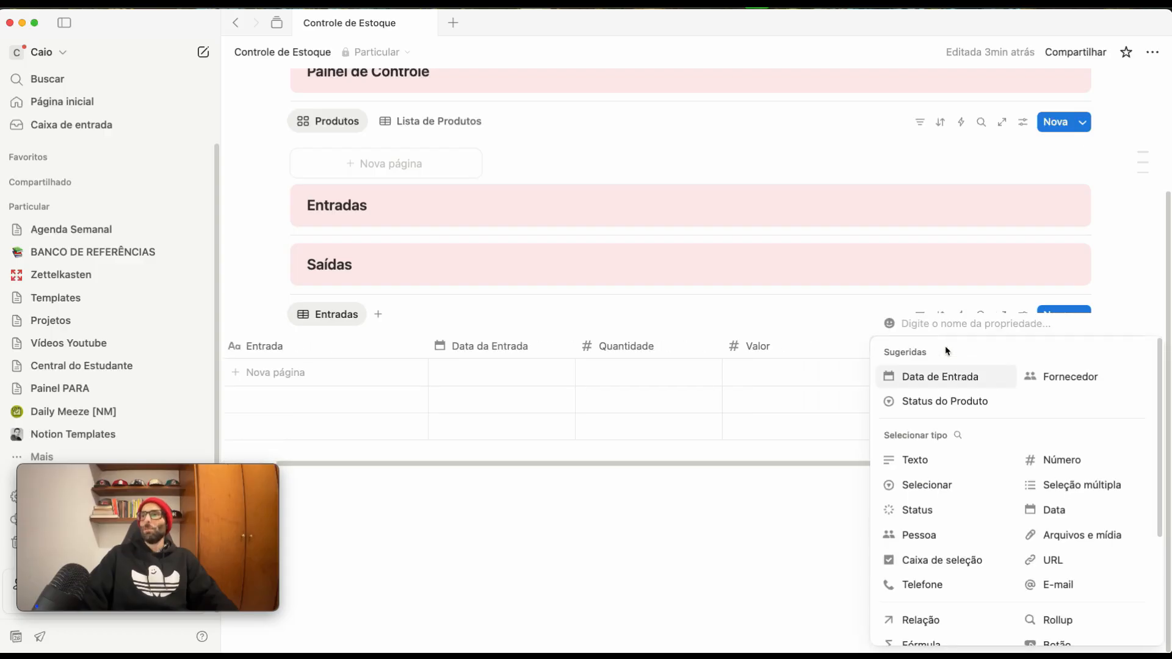
scroll(946, 516, down, 2)
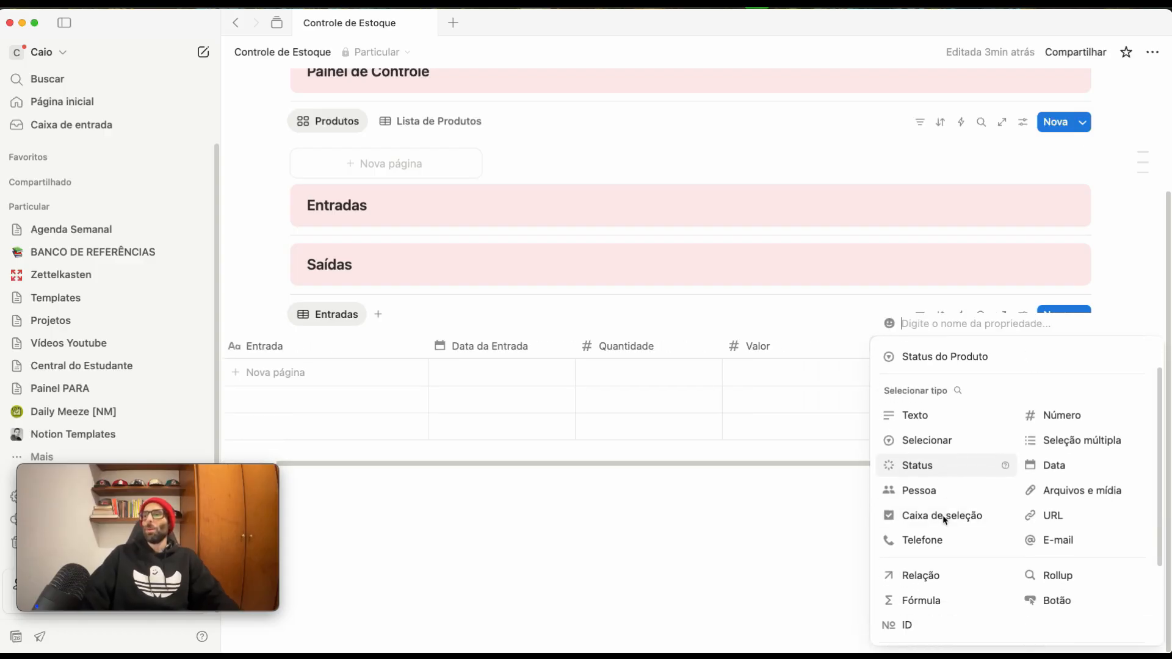
click(933, 575)
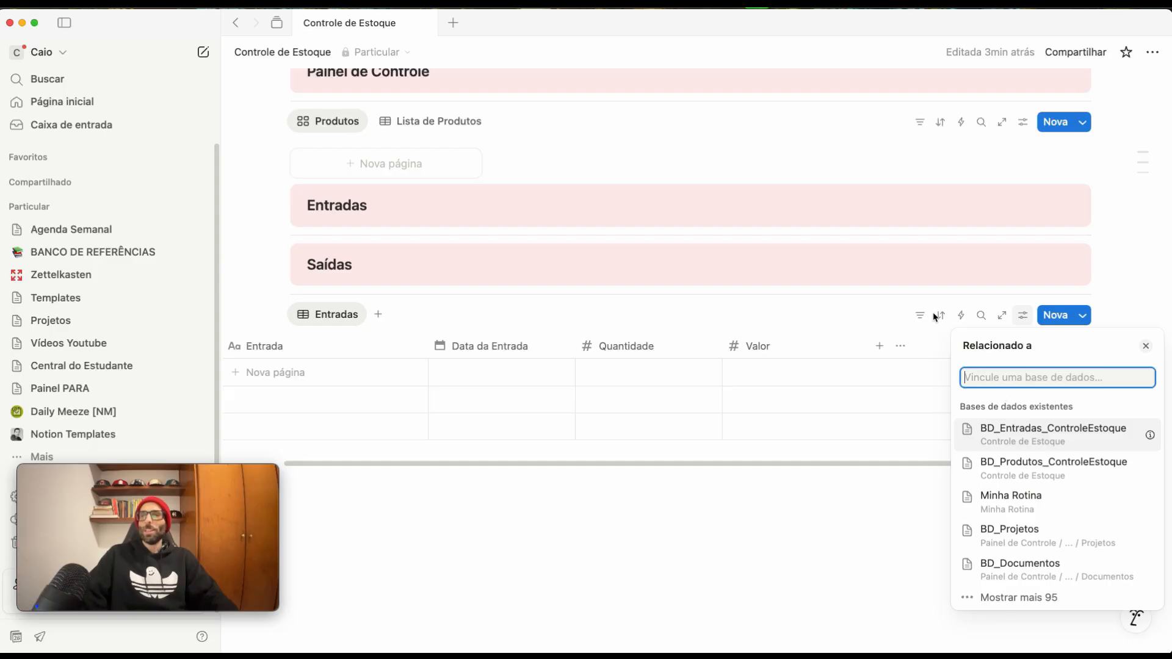
click(1045, 476)
key(super+a)
key(BackSpace)
text(P)
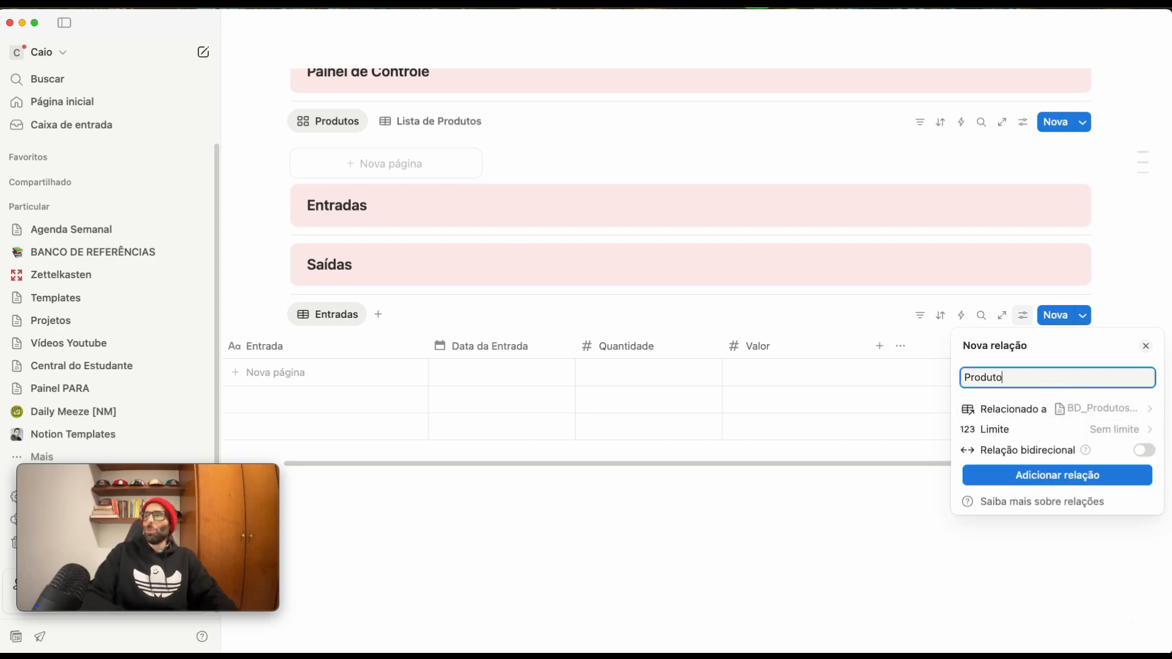
text(roduto)
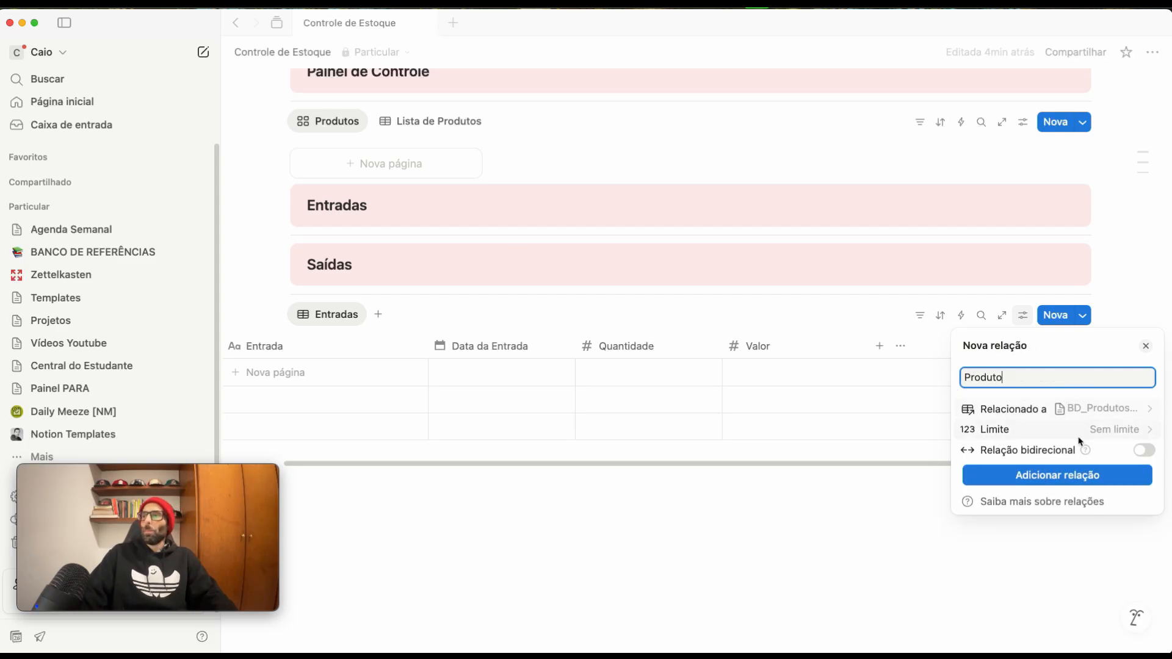
Step: Make the Produto relation two-way with related property "Entrada Estoque", add it, and place its column directly before Data da Entrada
click(1146, 452)
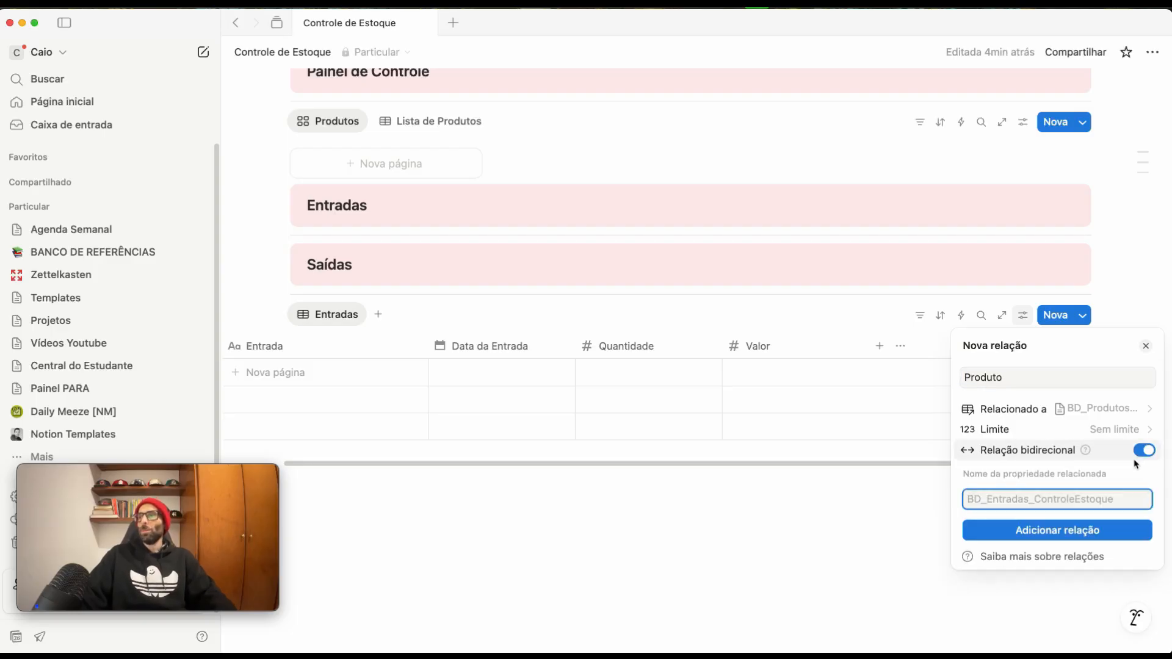
text(Entrada E)
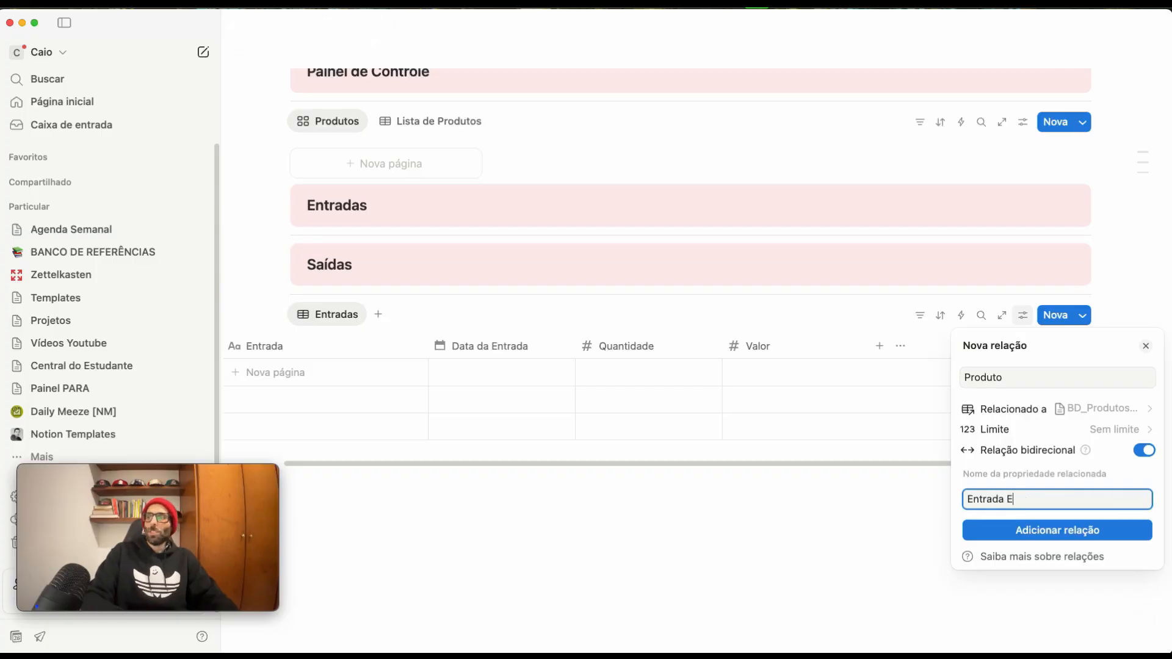
text(stoque)
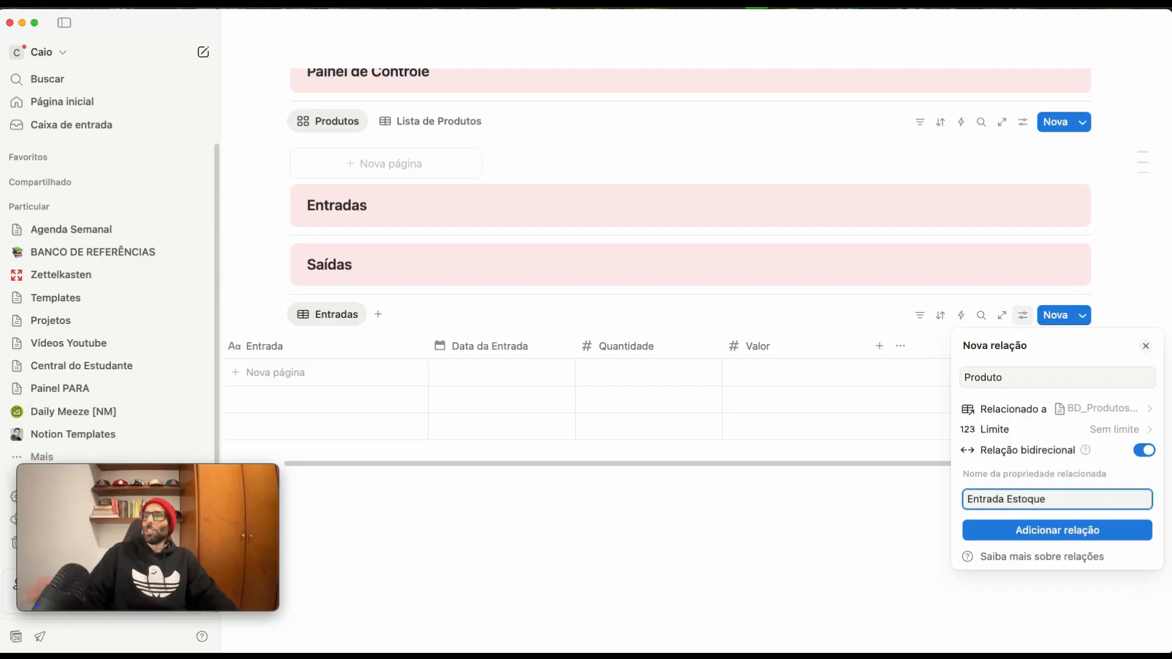
click(1038, 531)
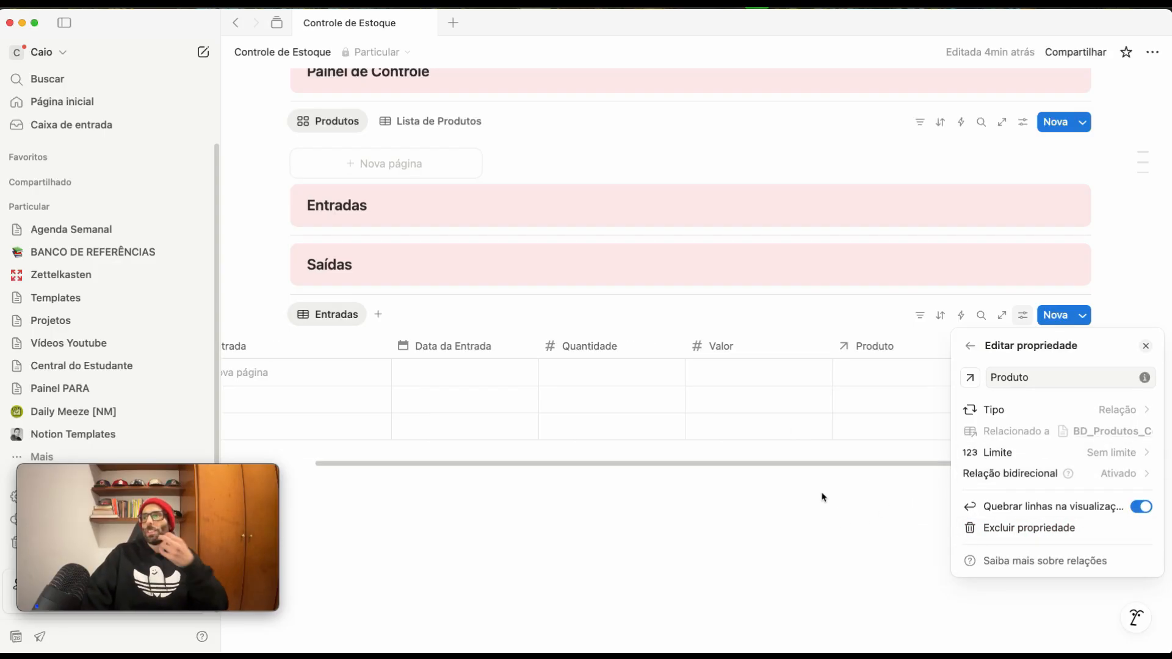
click(790, 545)
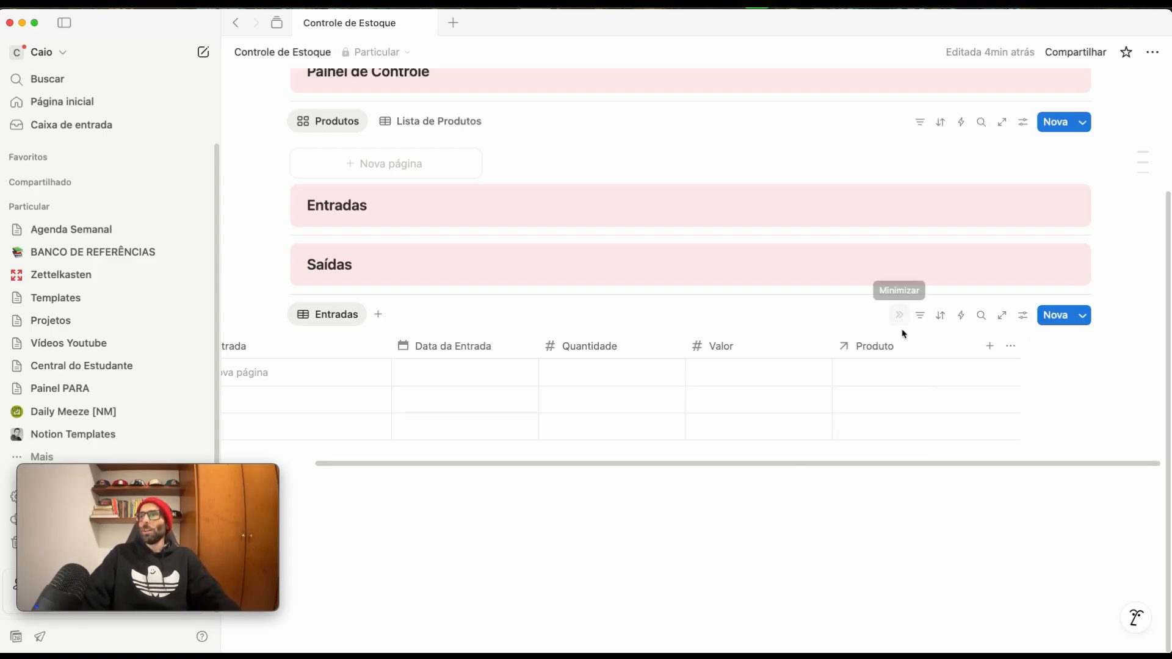
drag(887, 346, 427, 353)
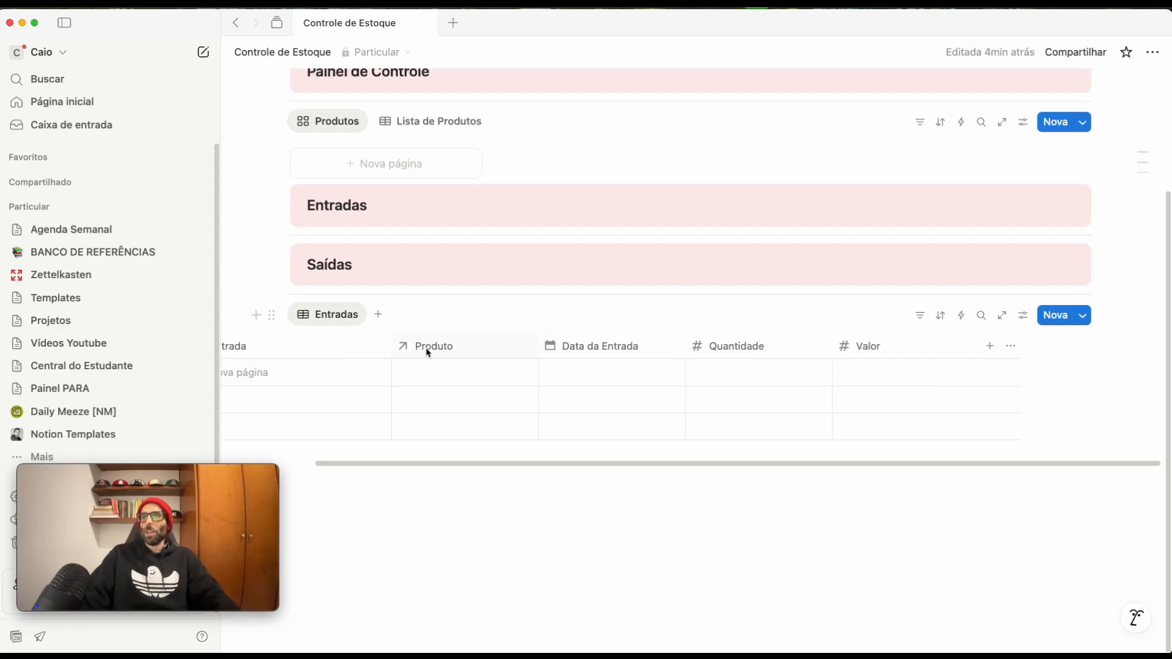
Step: Create a new page template titled "Entrada" for the entries database
click(1083, 315)
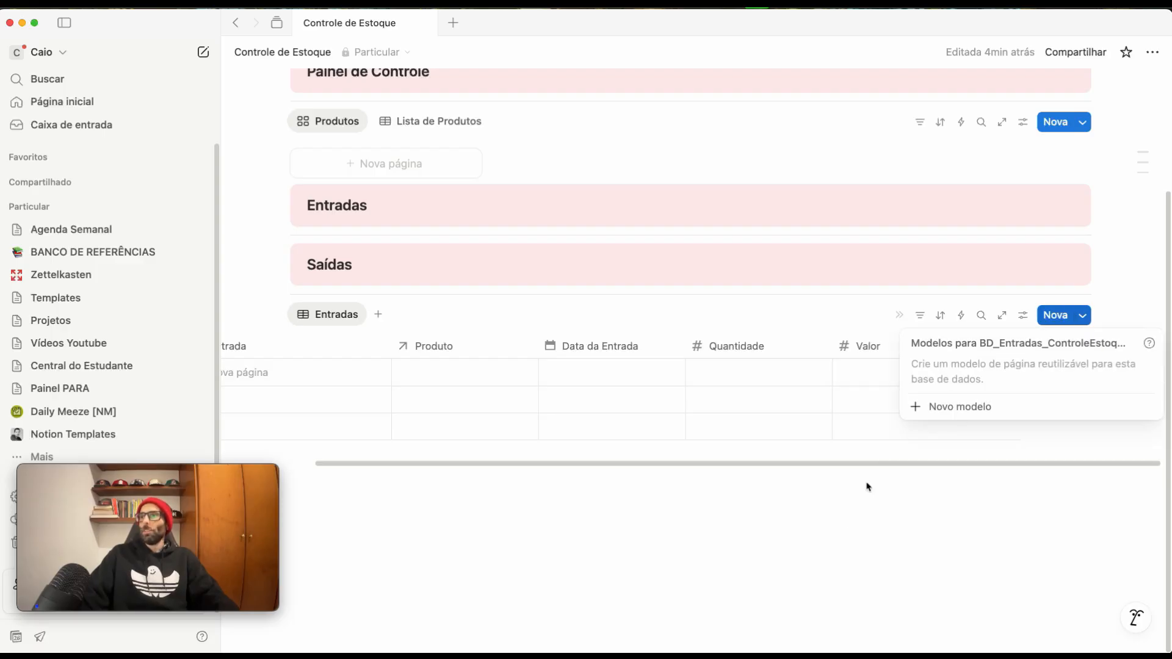
click(958, 407)
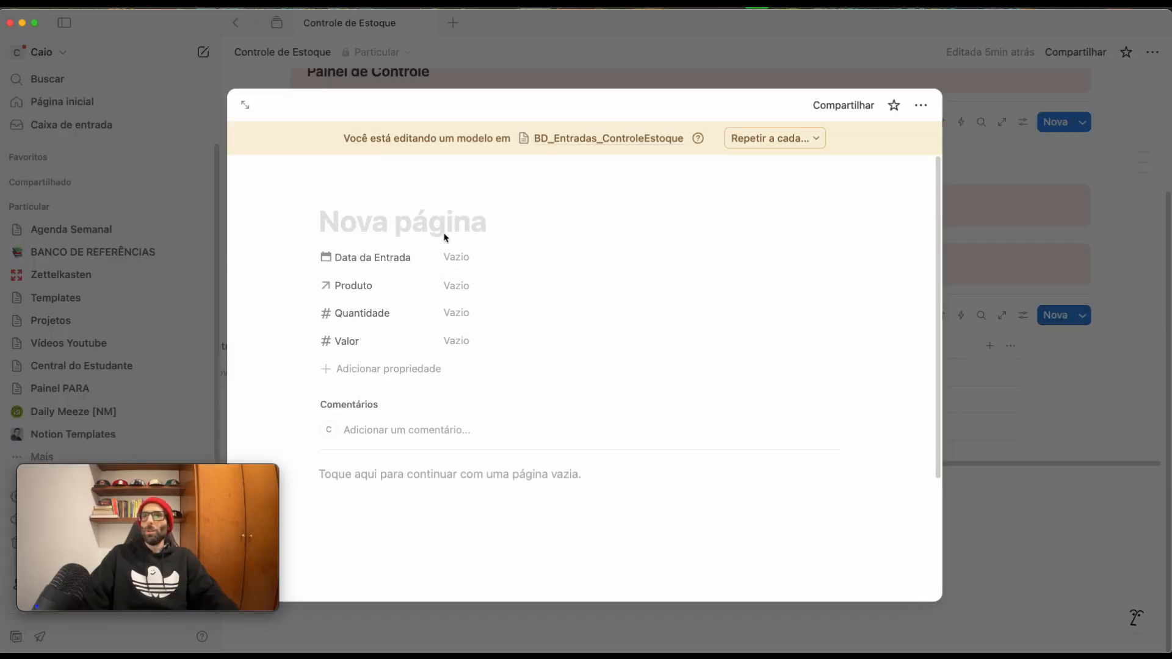
text(Entrada)
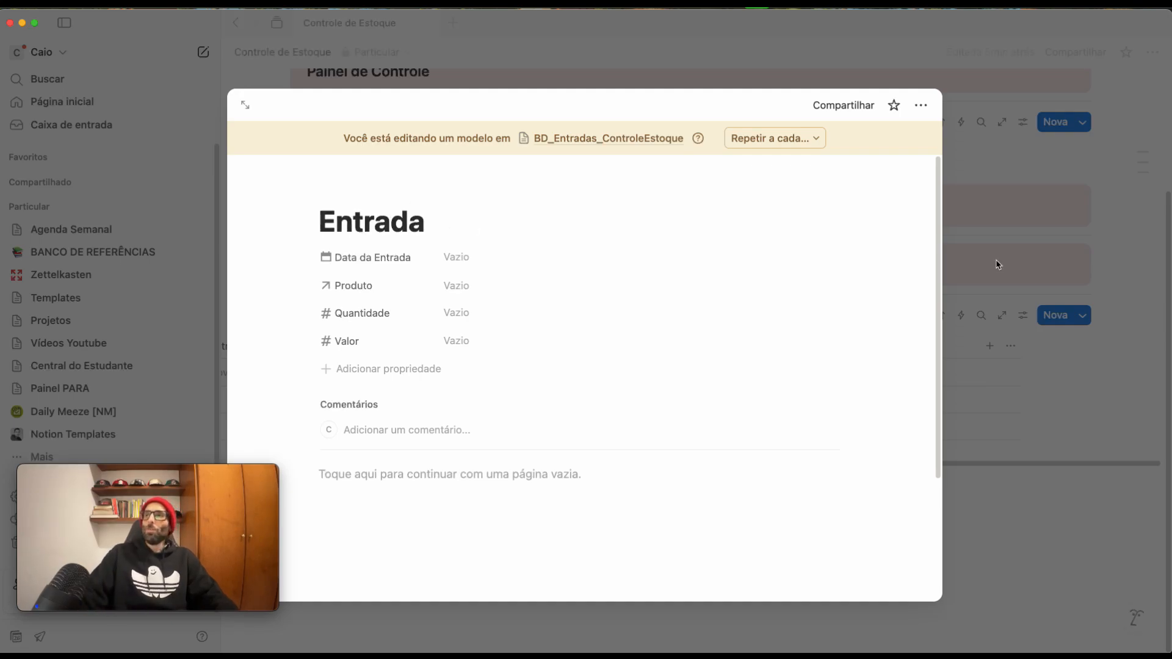
click(1019, 403)
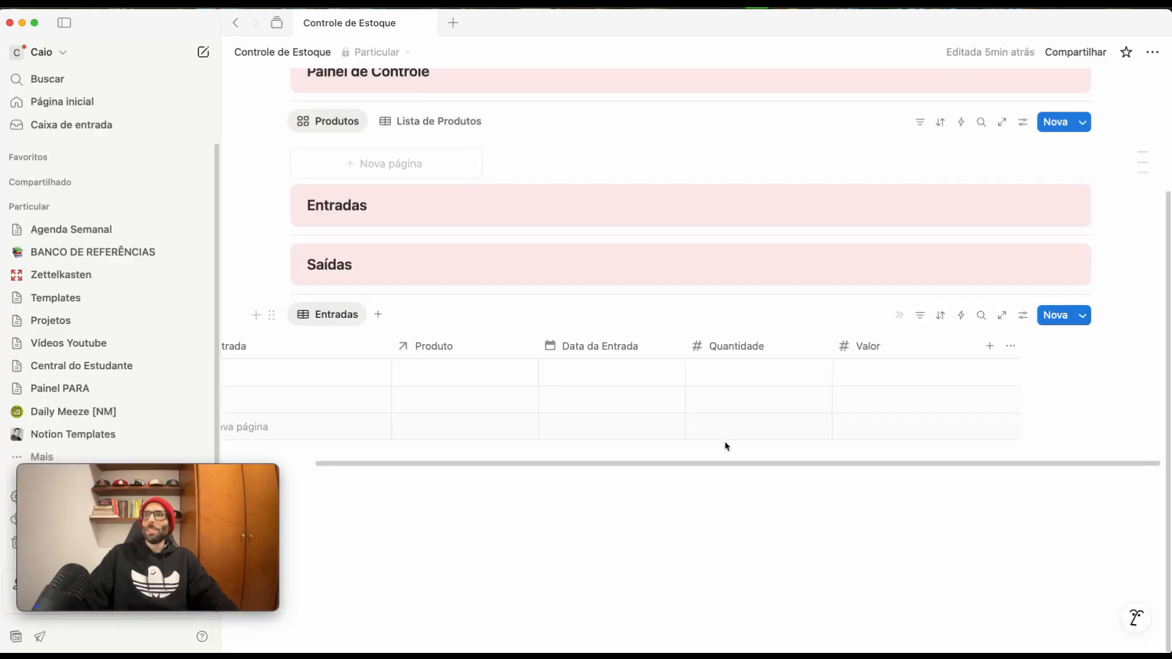
Step: Set the "Entrada" template as the default for all views of the entries database
click(1084, 315)
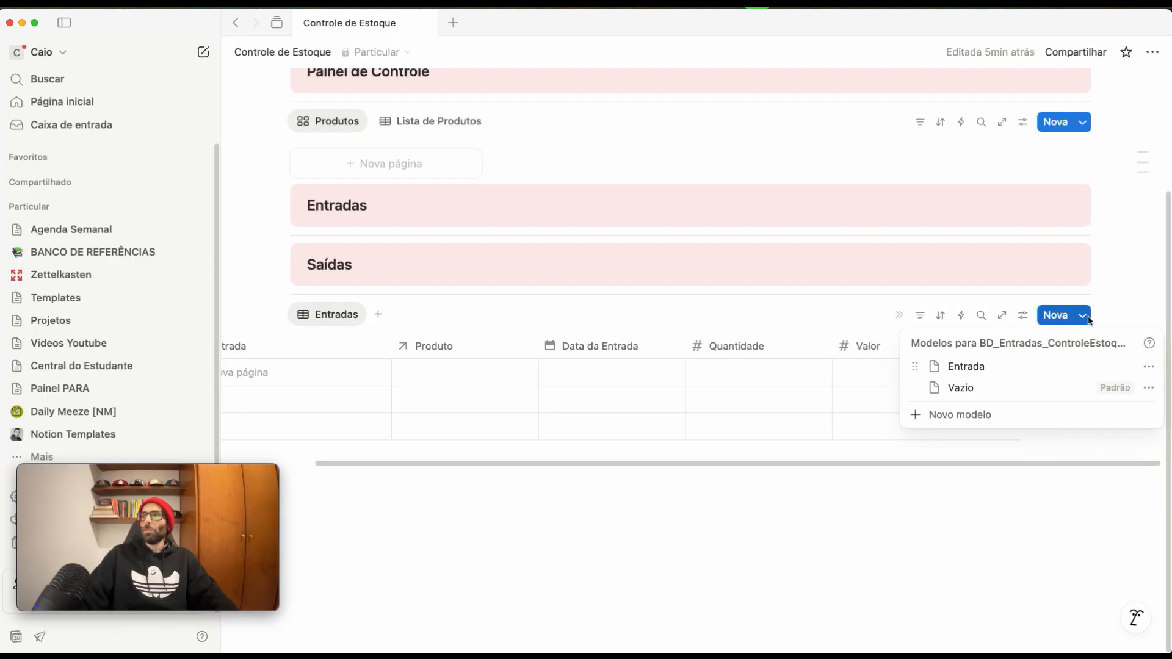
click(1149, 366)
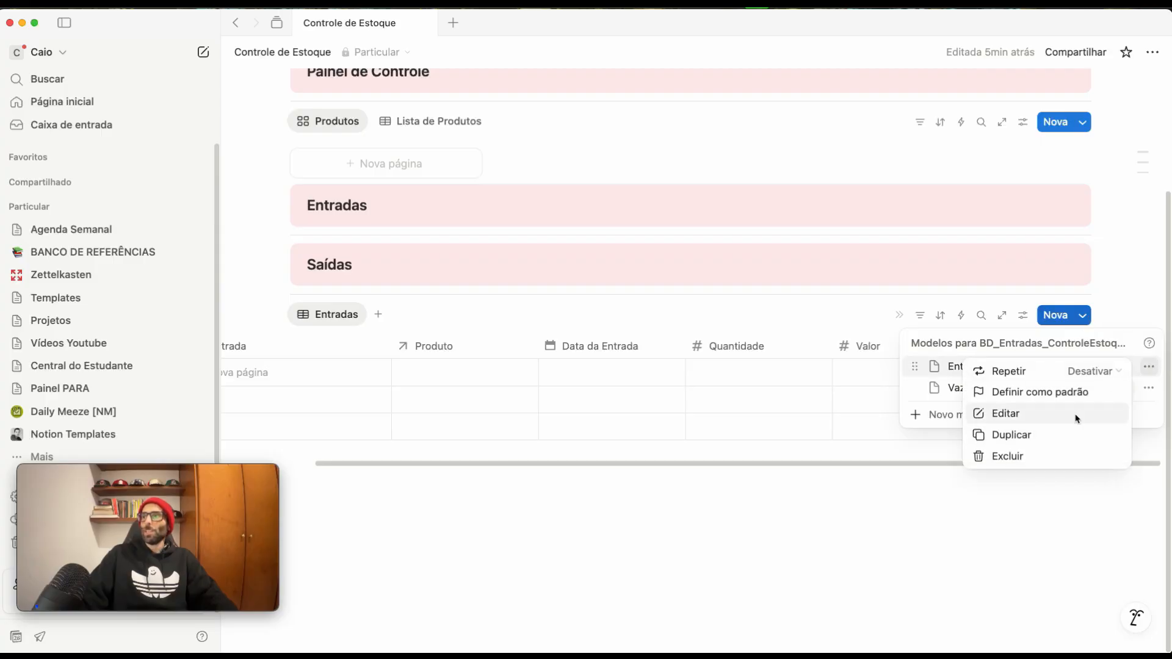
click(1039, 393)
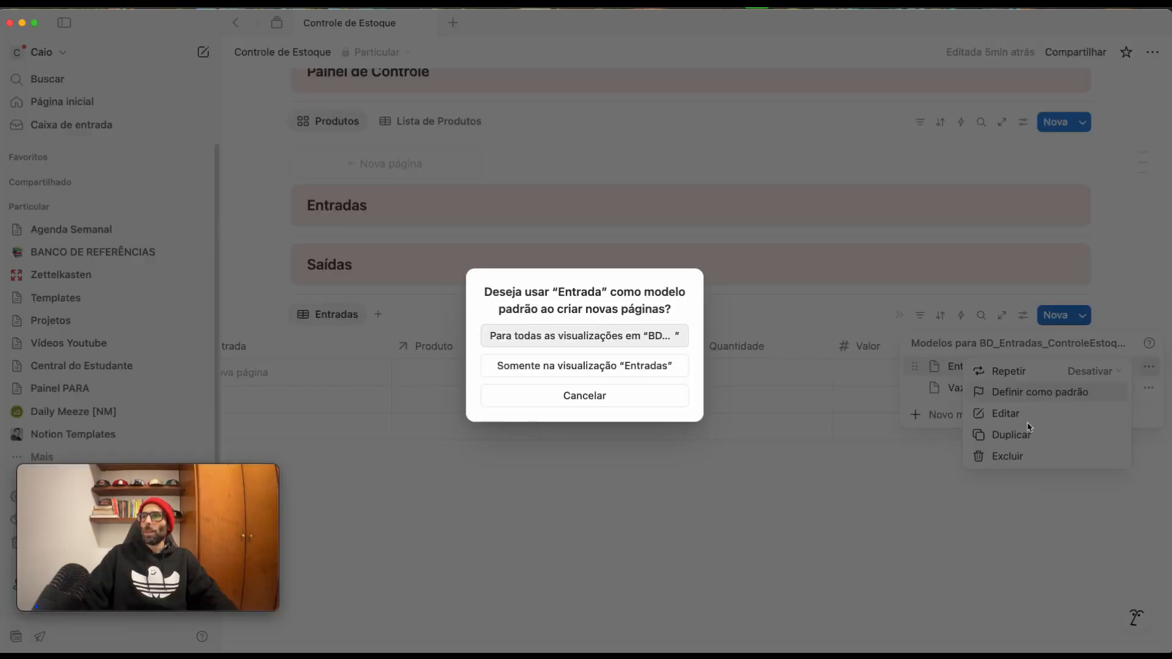
click(594, 337)
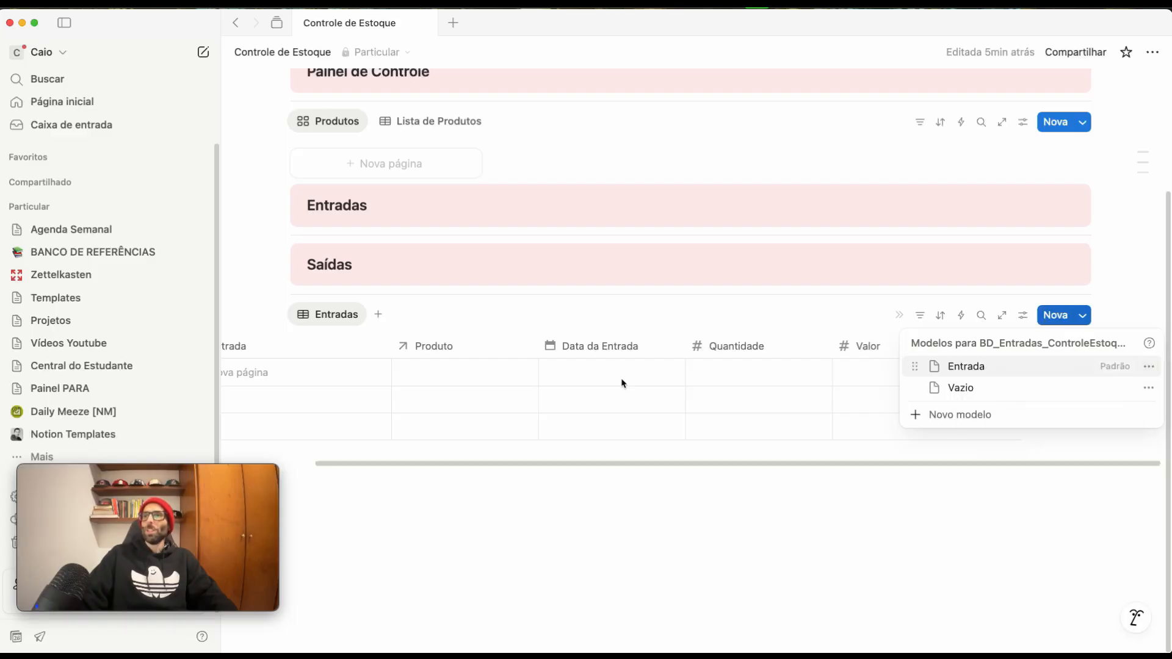
click(645, 489)
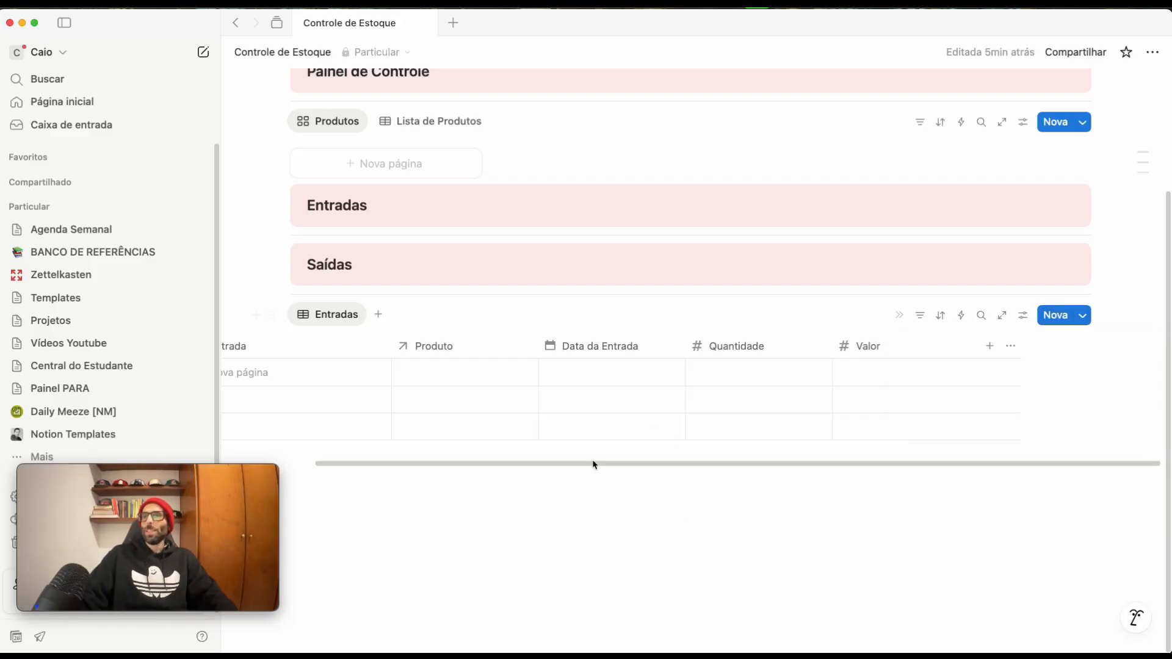
Step: Move the entries table below the "Entradas" heading, above the "Saídas" heading
scroll(592, 466, left, 3)
drag(243, 368, 512, 511)
click(705, 551)
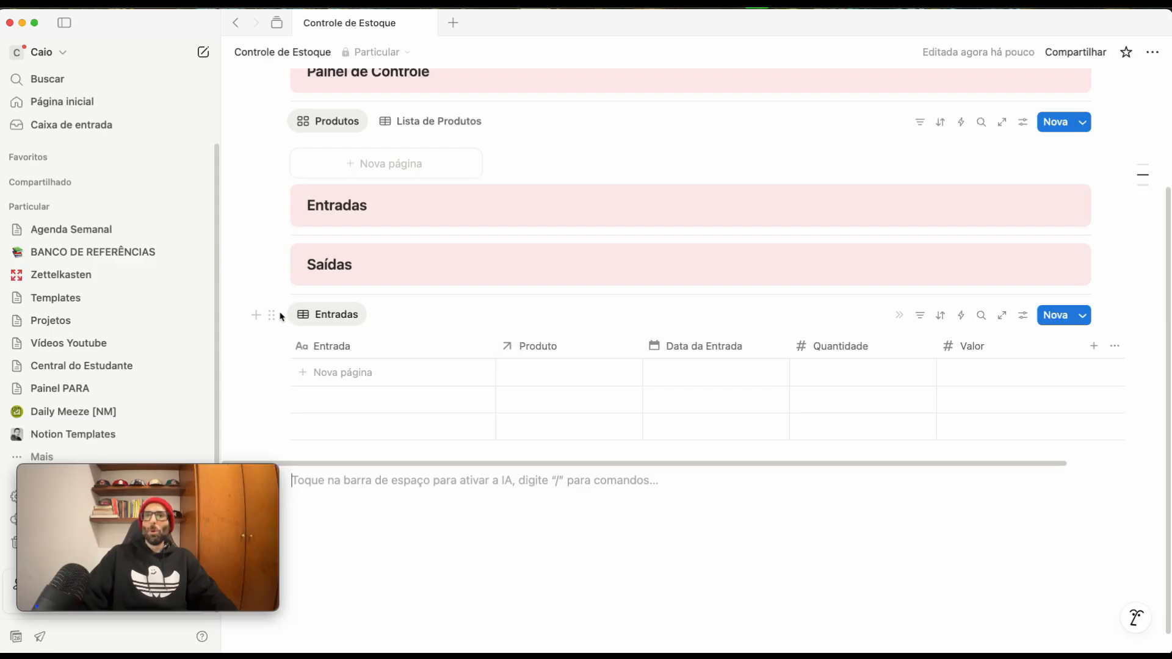
drag(272, 320, 312, 241)
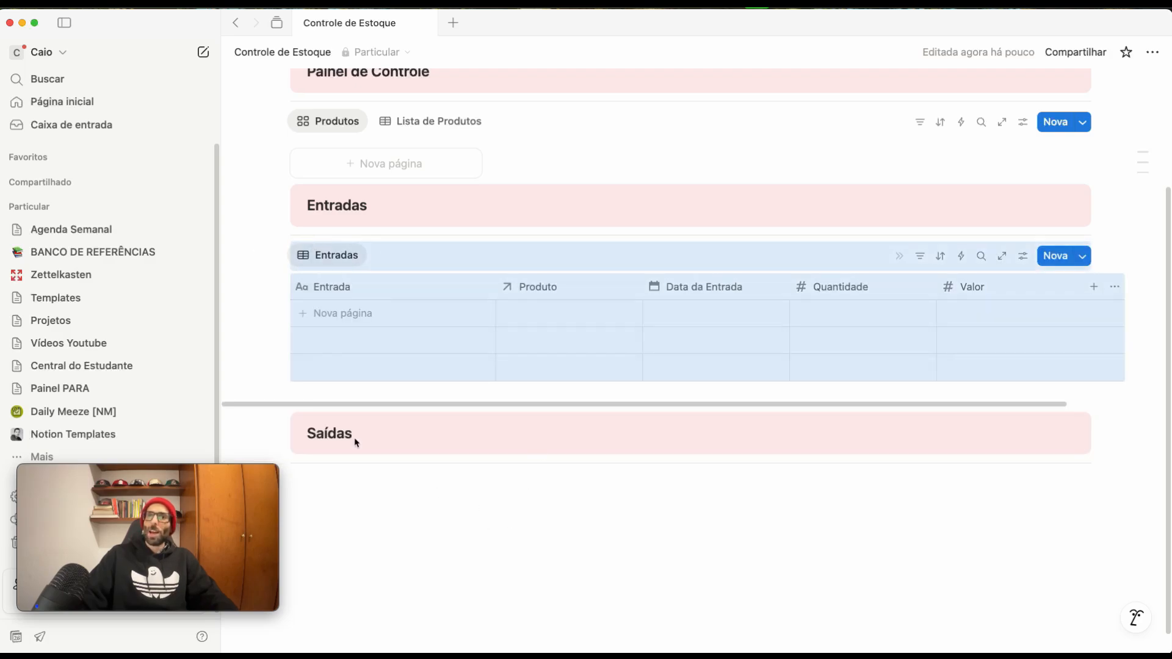
Step: Insert a table view with a new empty database beneath the "Saídas" heading
scroll(431, 308, up, 5)
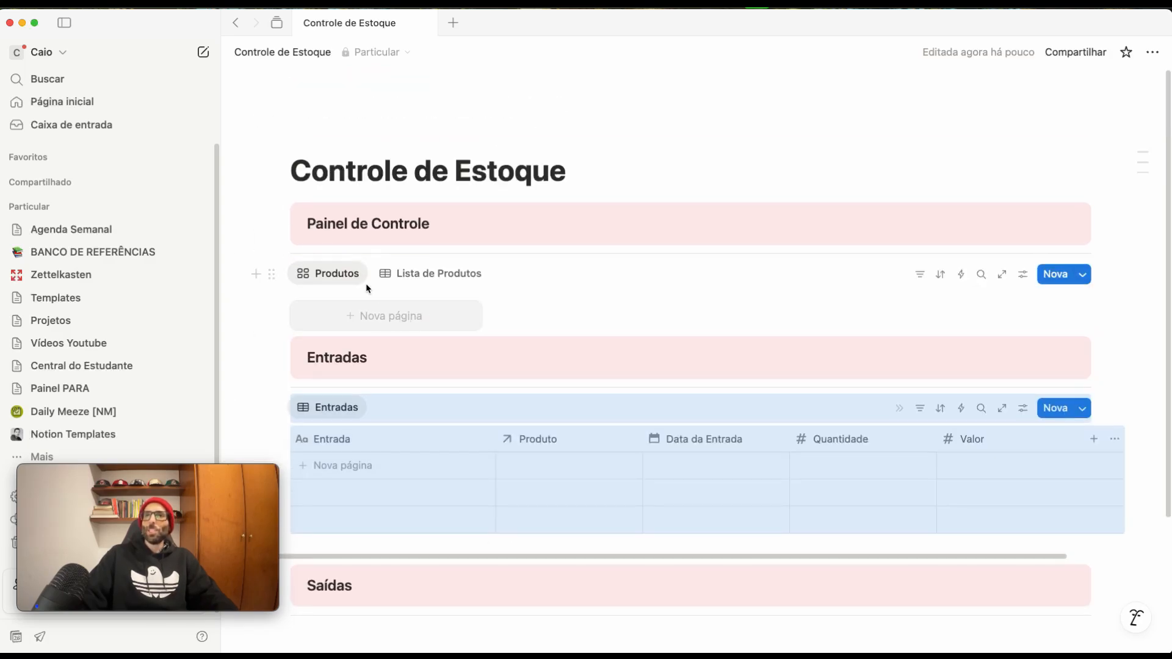
scroll(479, 366, down, 2)
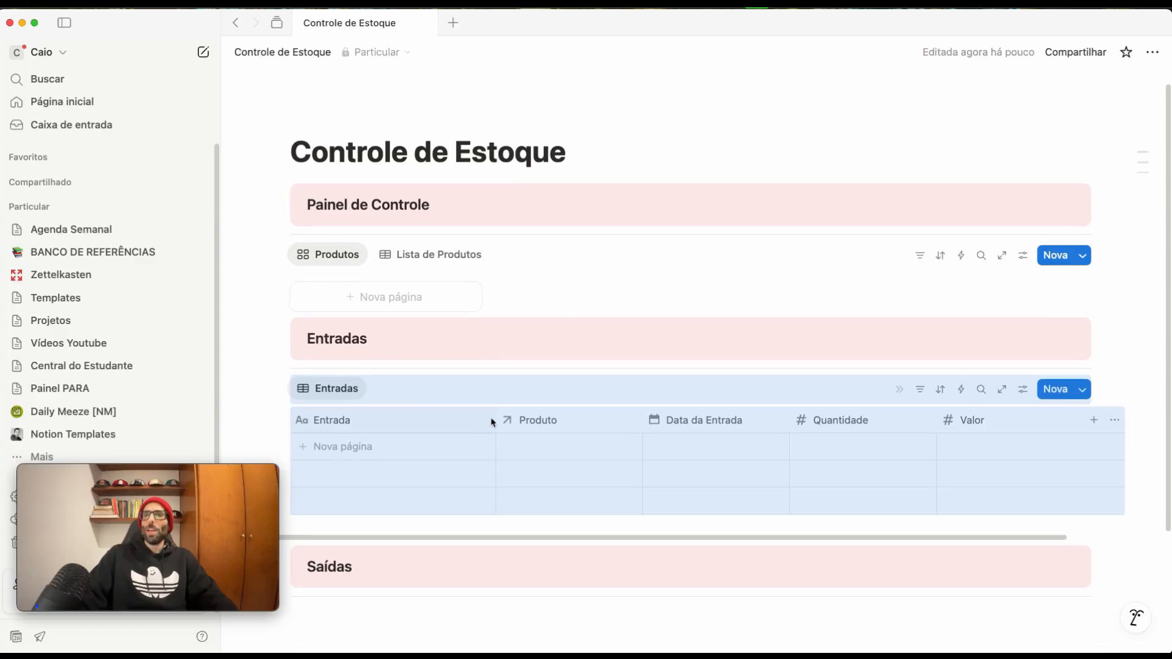
scroll(488, 417, down, 5)
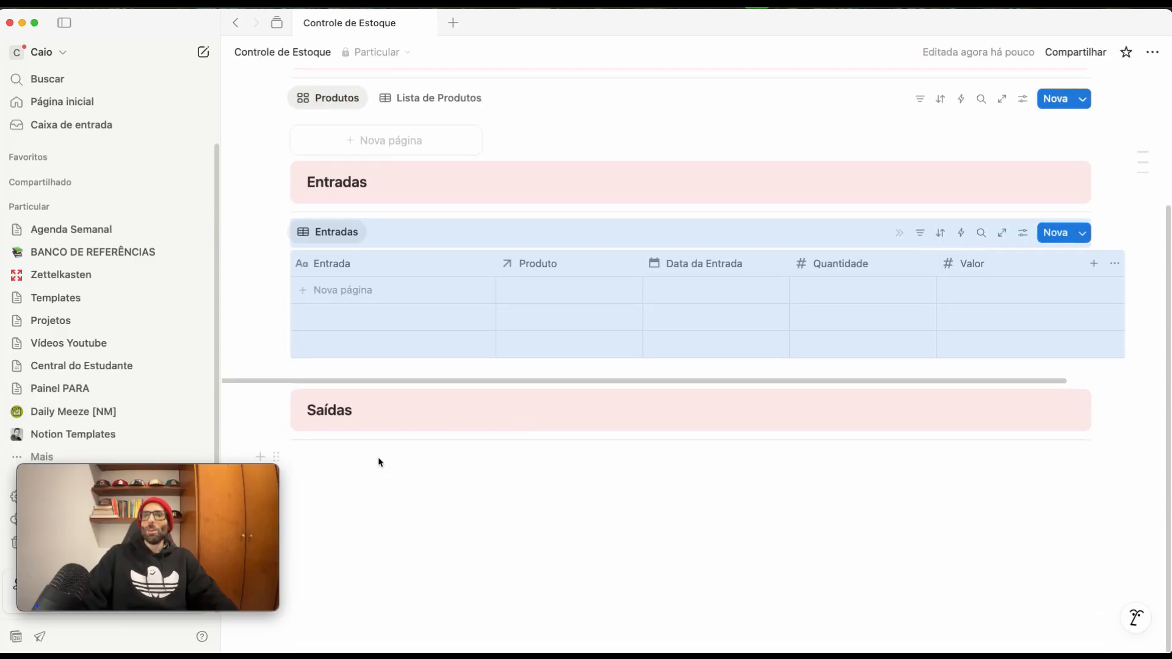
click(378, 462)
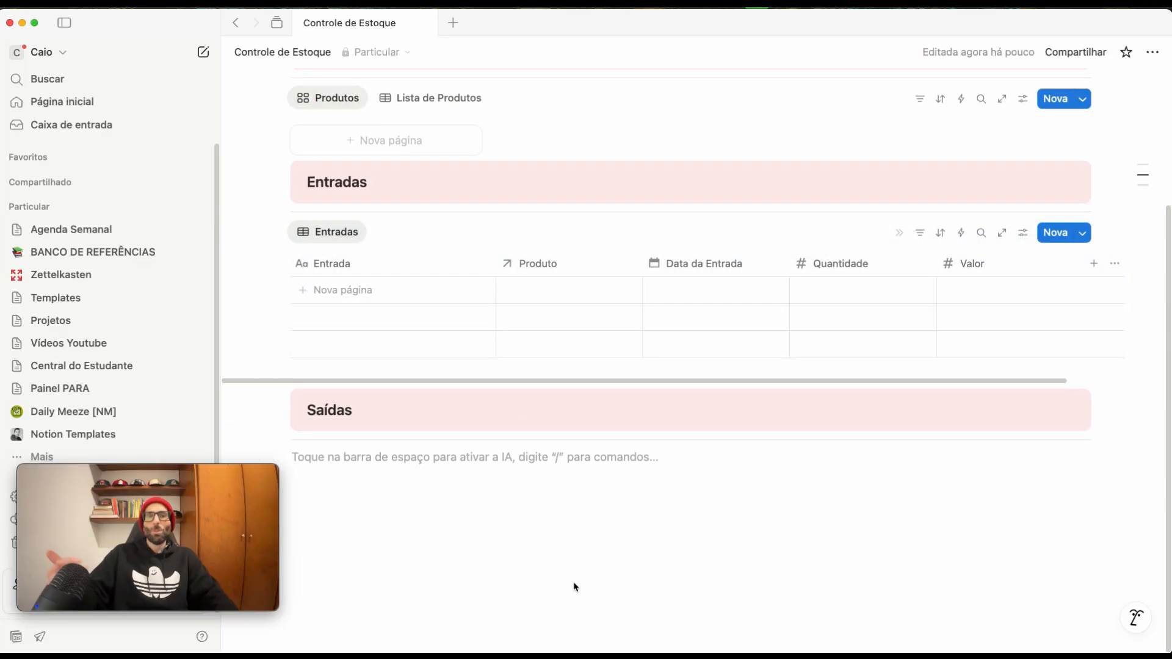
text(/)
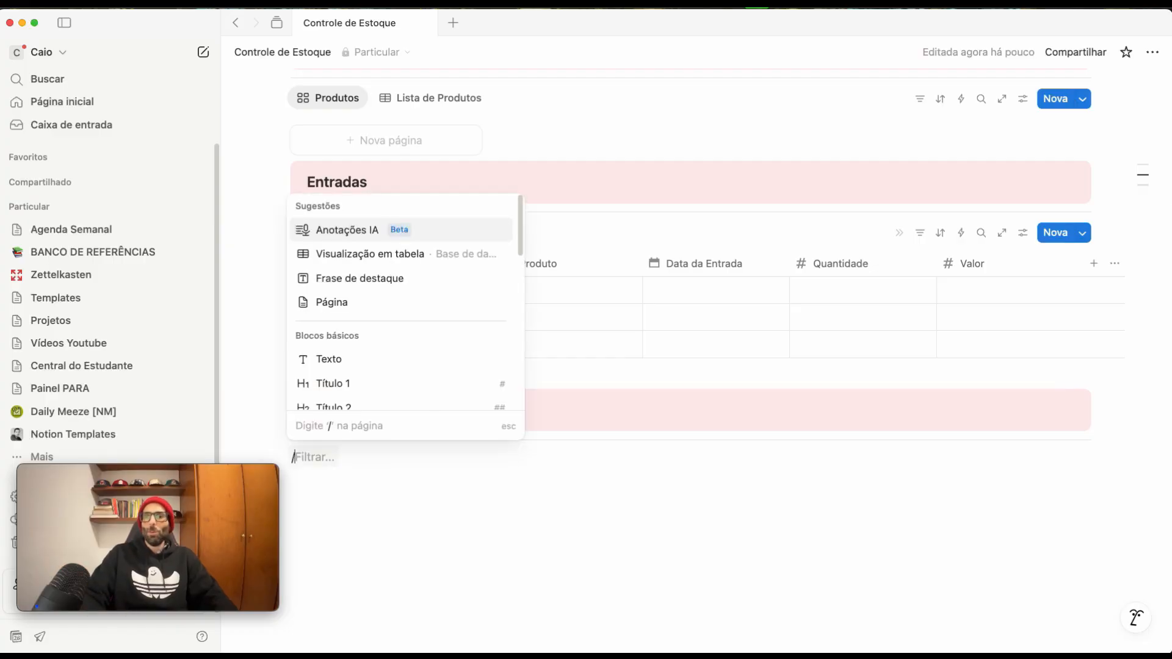
text(visua)
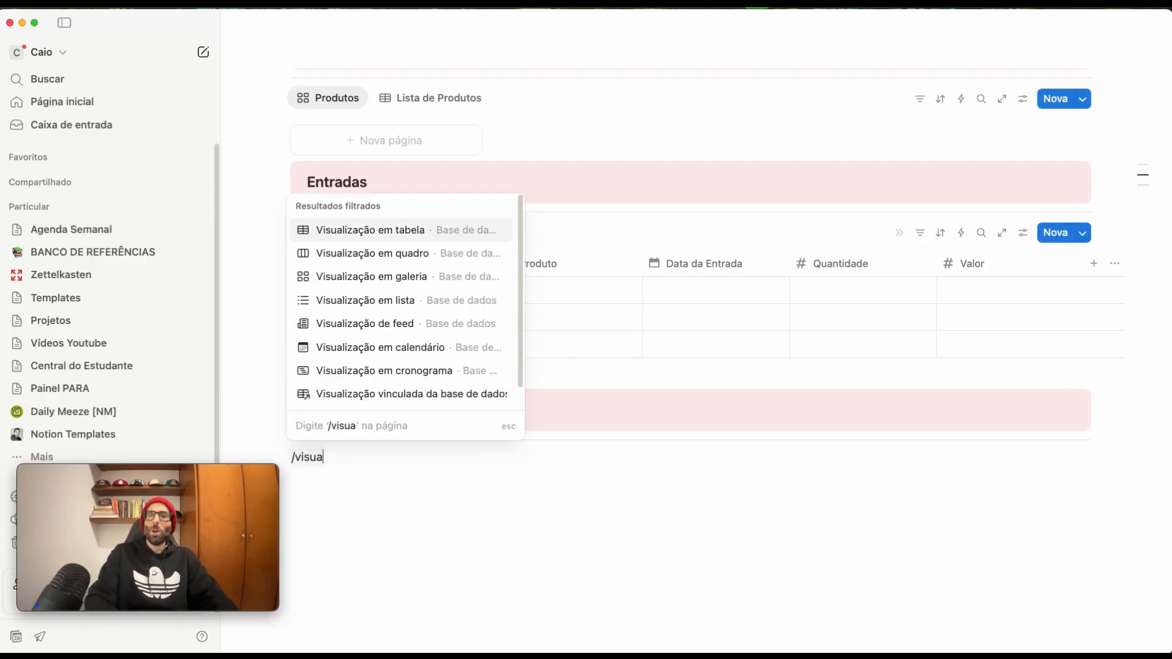
click(427, 227)
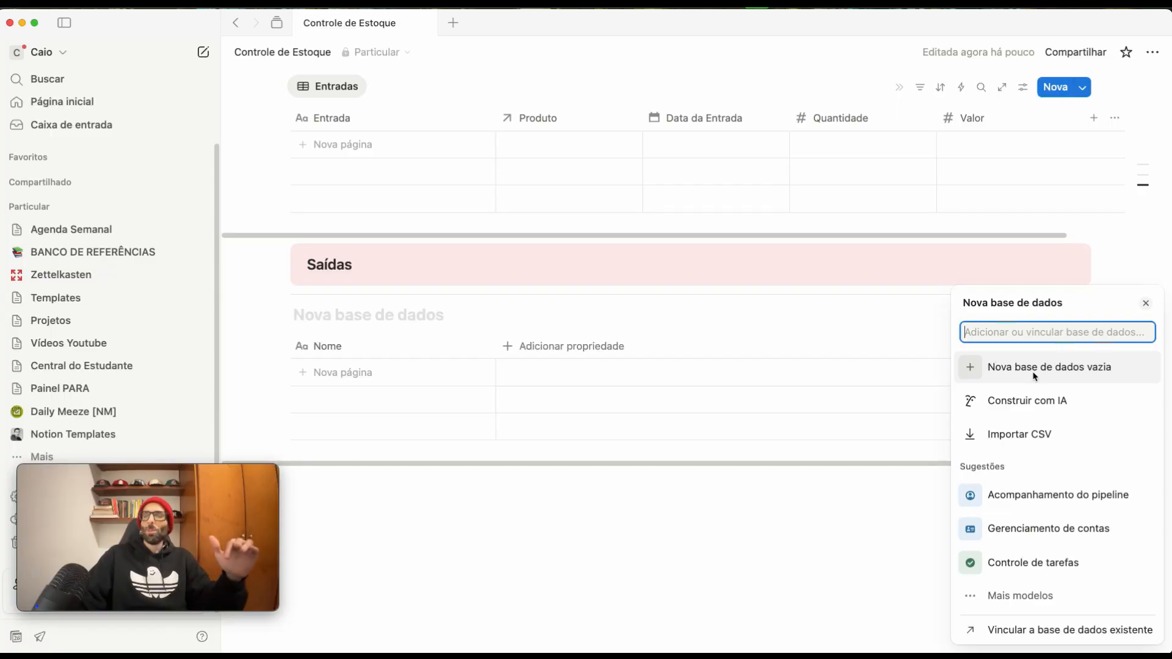
click(1027, 368)
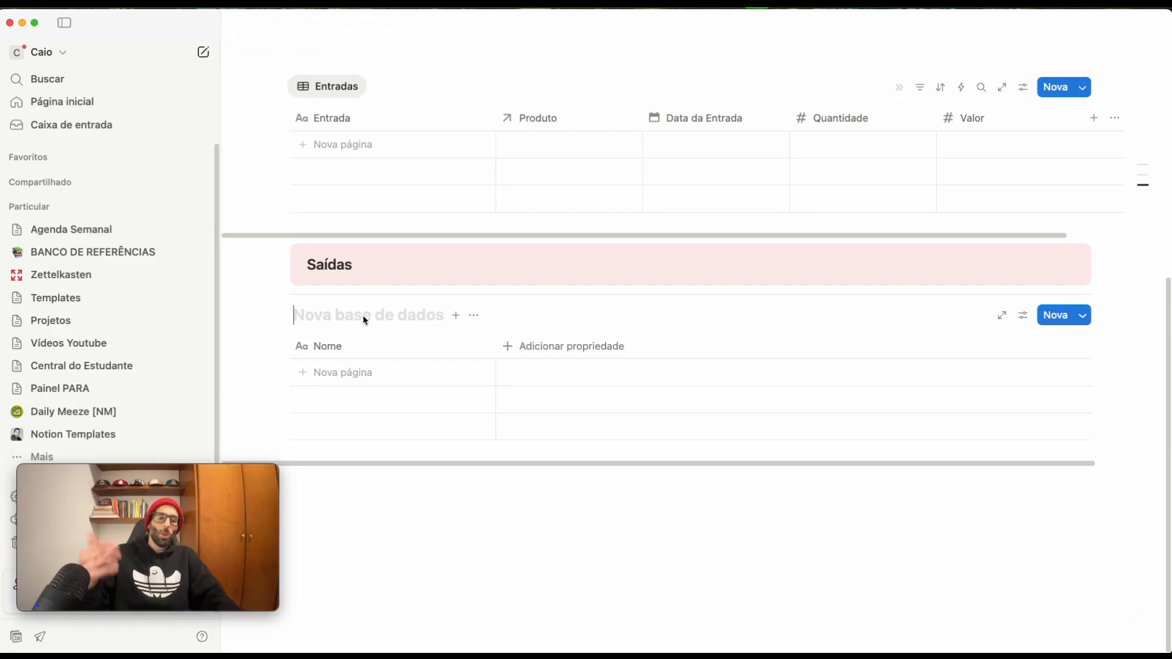
Step: Name the new database "BD_Saídas_ControleEstoque" and hide its title
text(BD_Saídas)
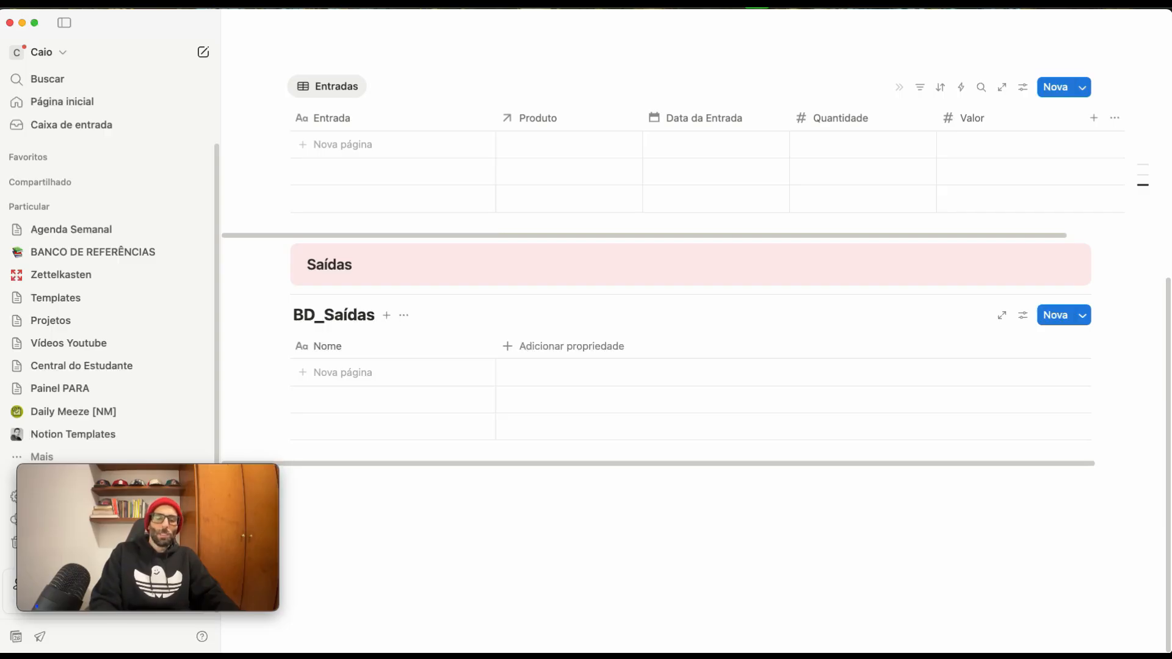
text(_Contr)
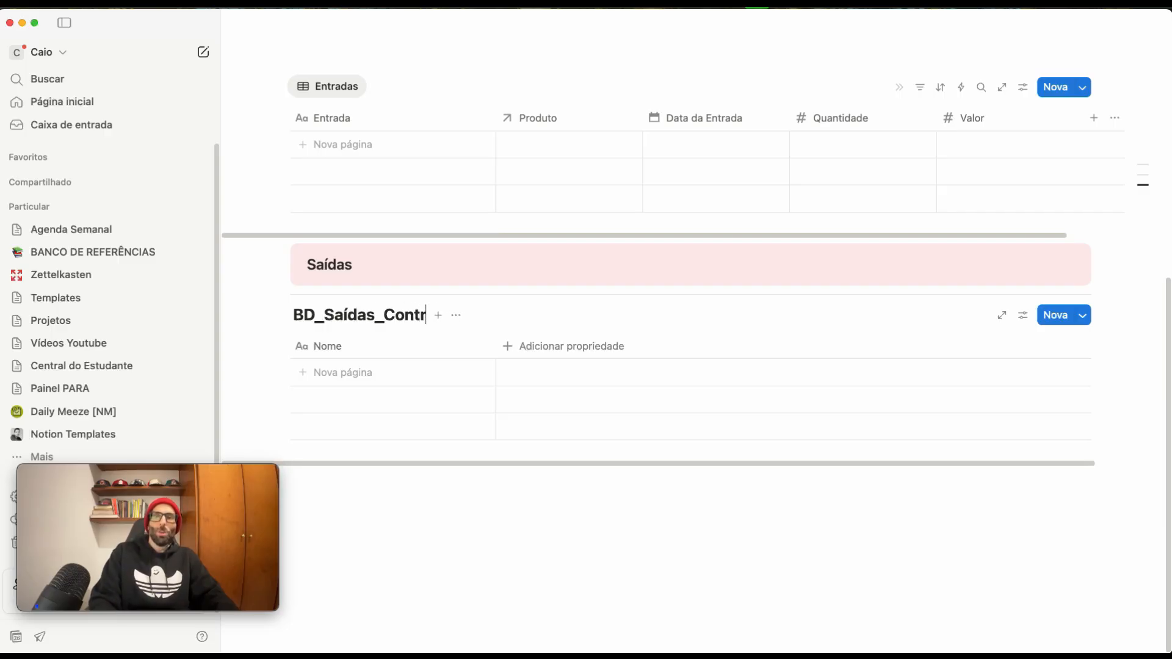
text(oleEstoque)
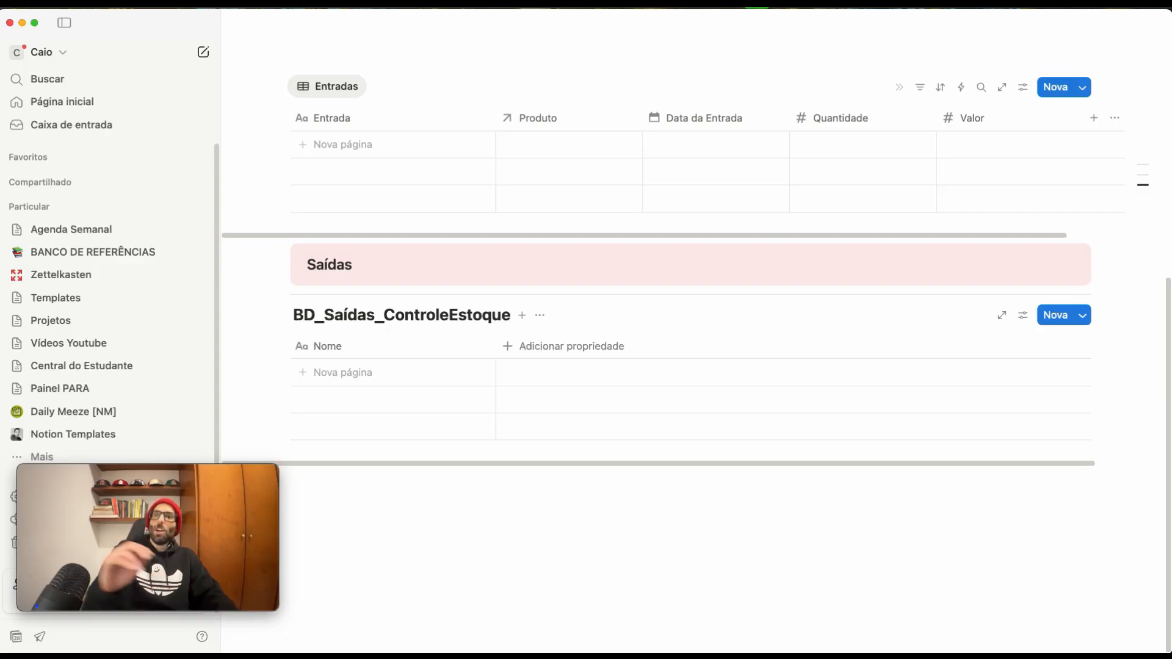
click(540, 315)
click(585, 430)
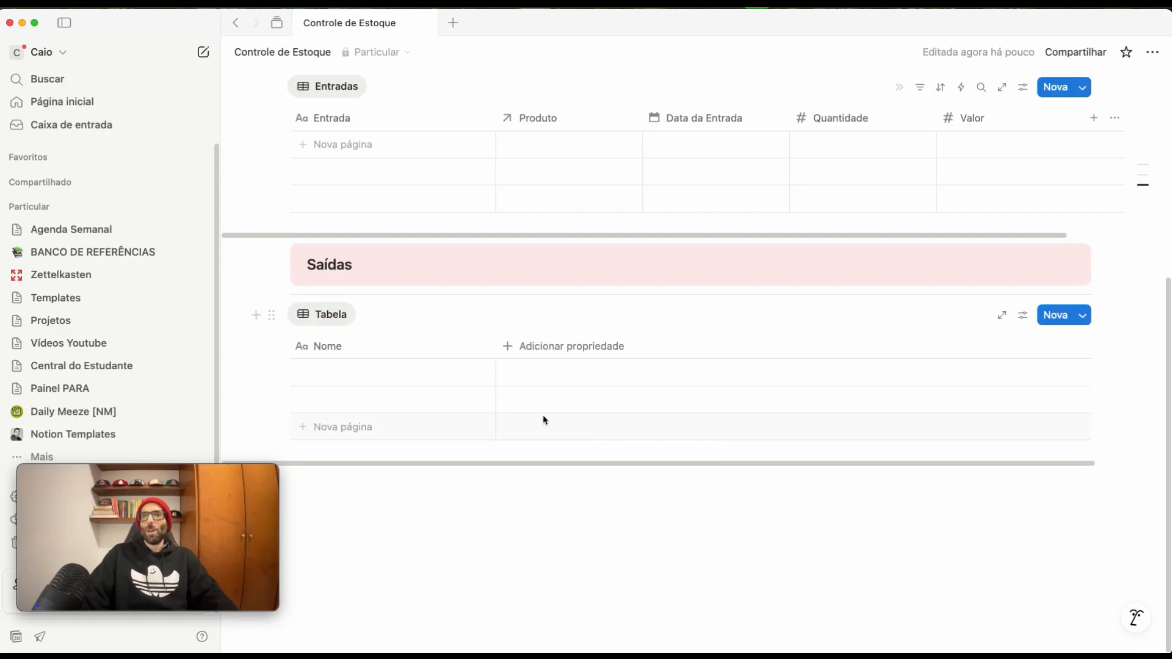
Step: Rename the table view under the "Saídas" heading as "Saídas"
click(320, 321)
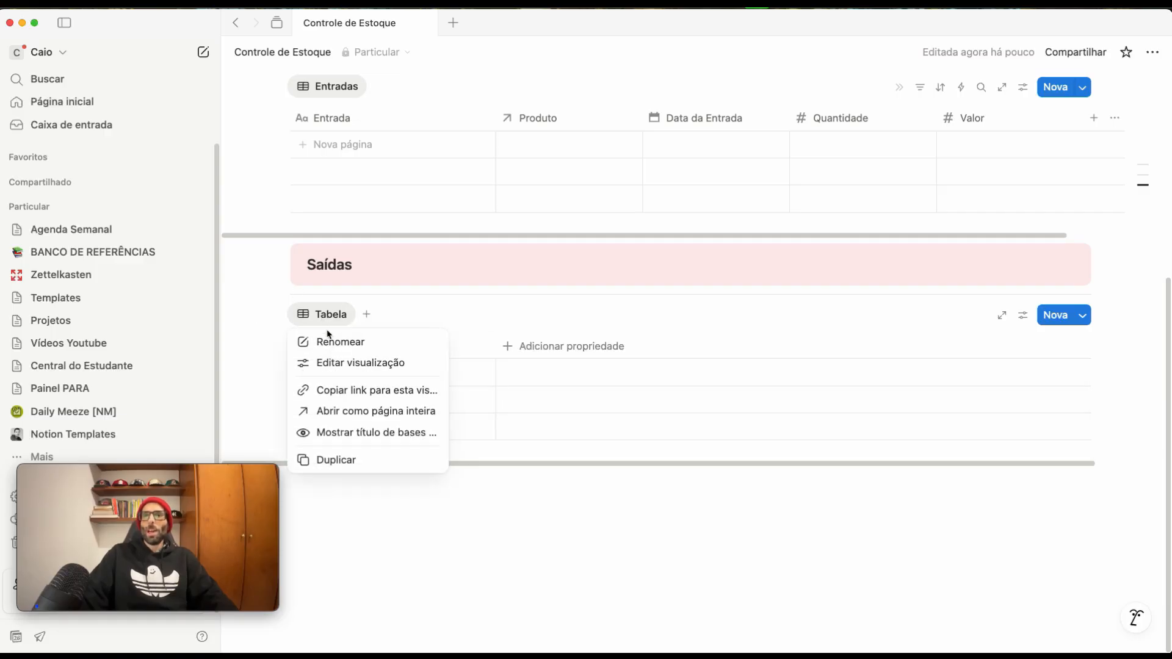
click(356, 345)
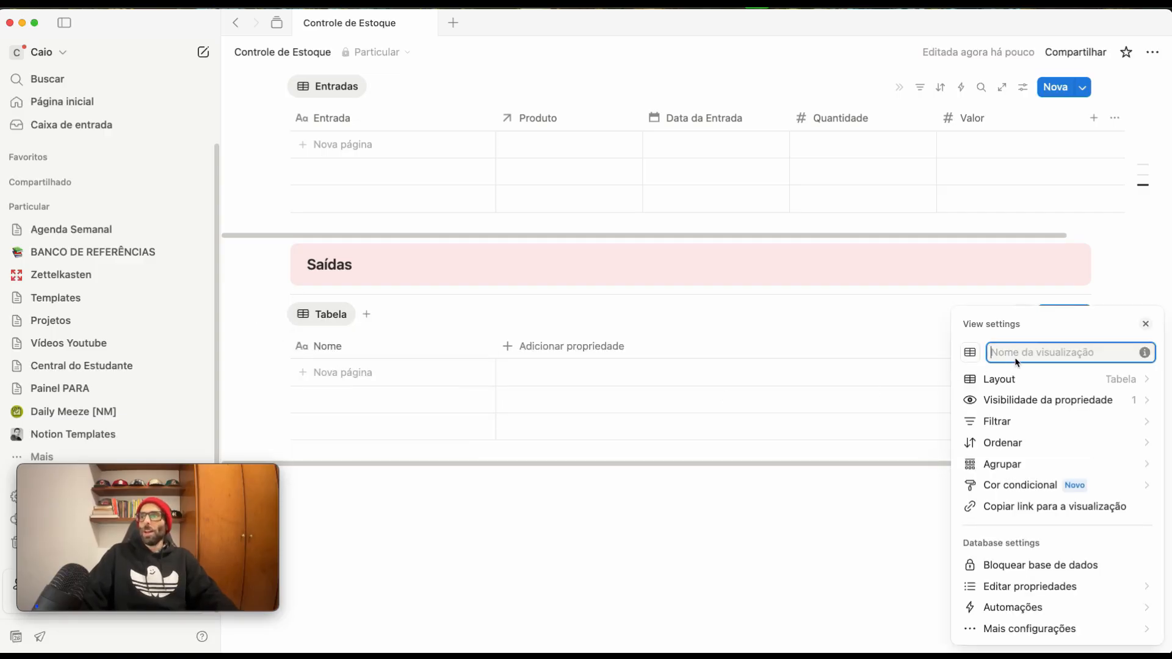
text(Saíd)
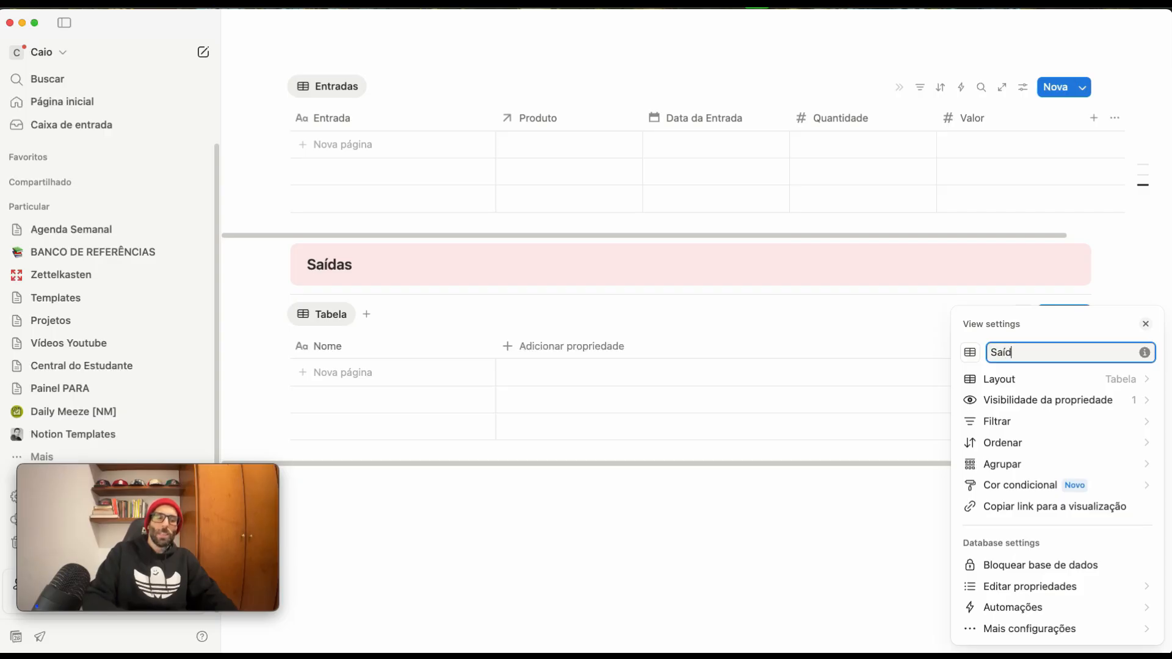
click(837, 492)
Step: Create a new page template named "Saída" in the exits database
click(1084, 316)
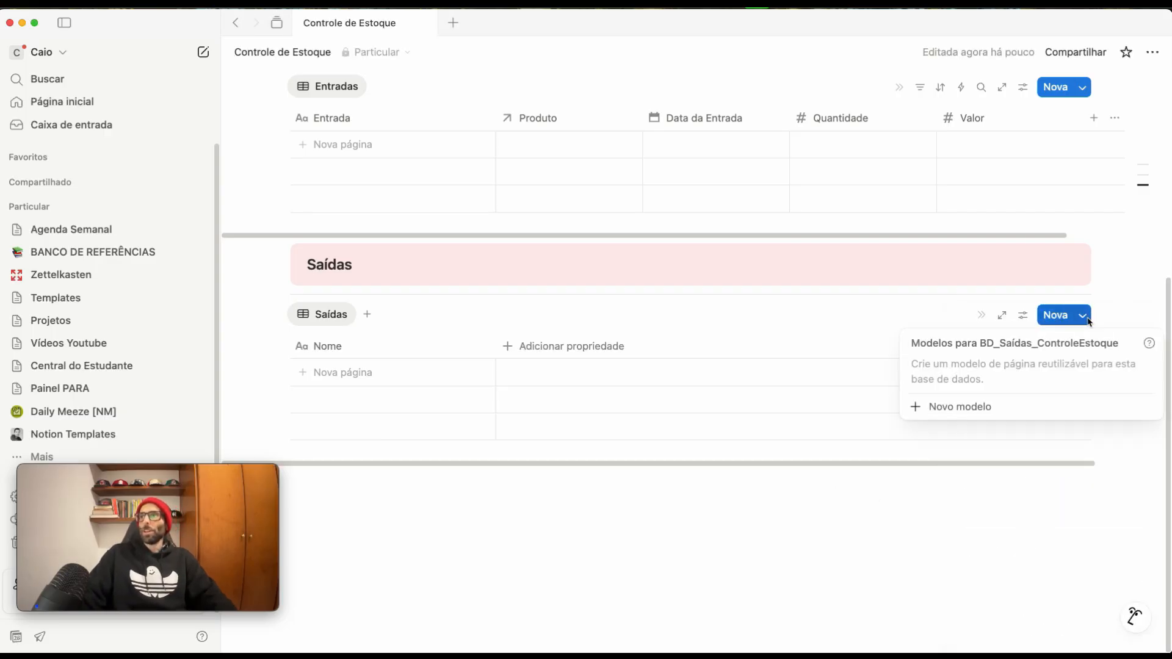
click(957, 407)
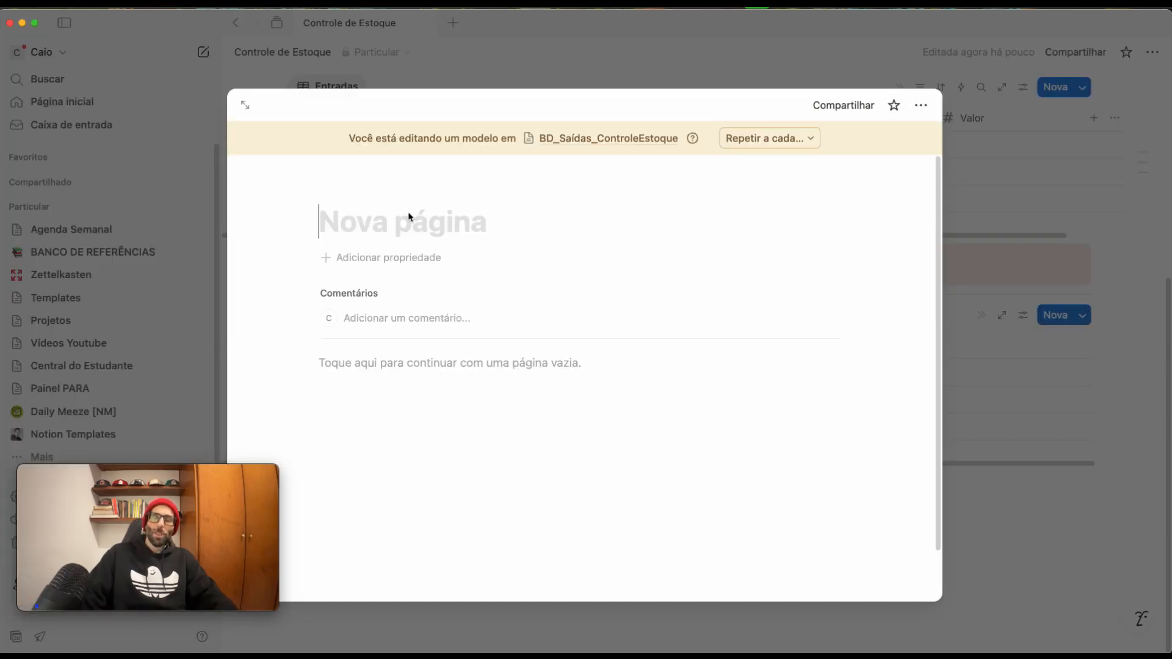
text(Sa')
text(ída)
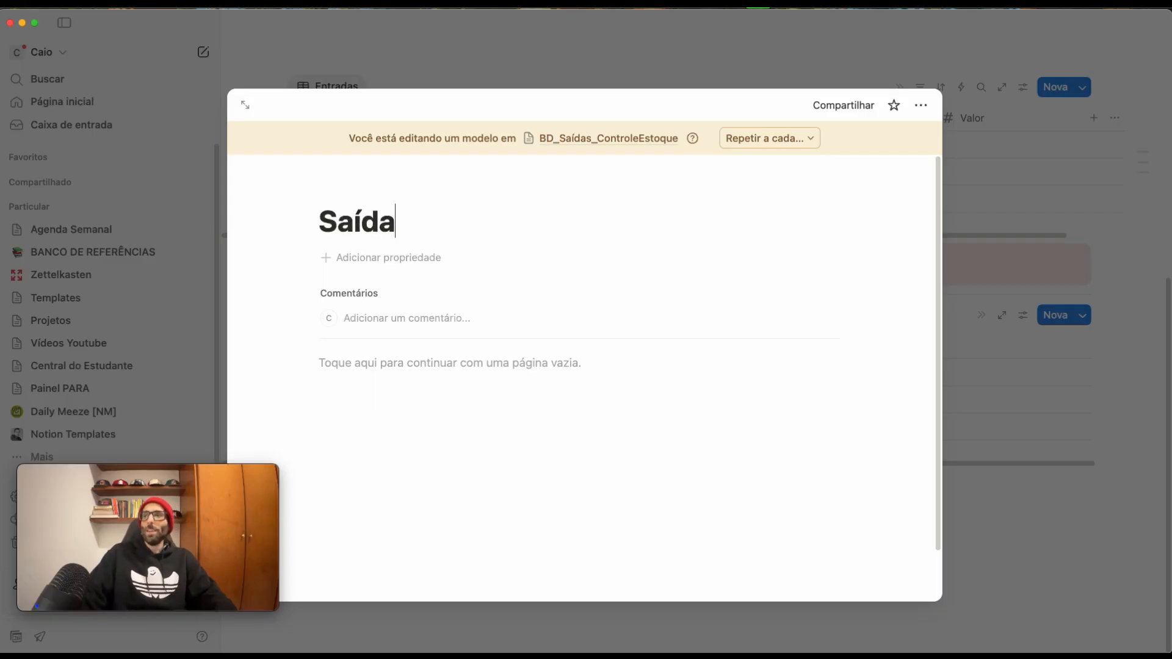
click(1019, 375)
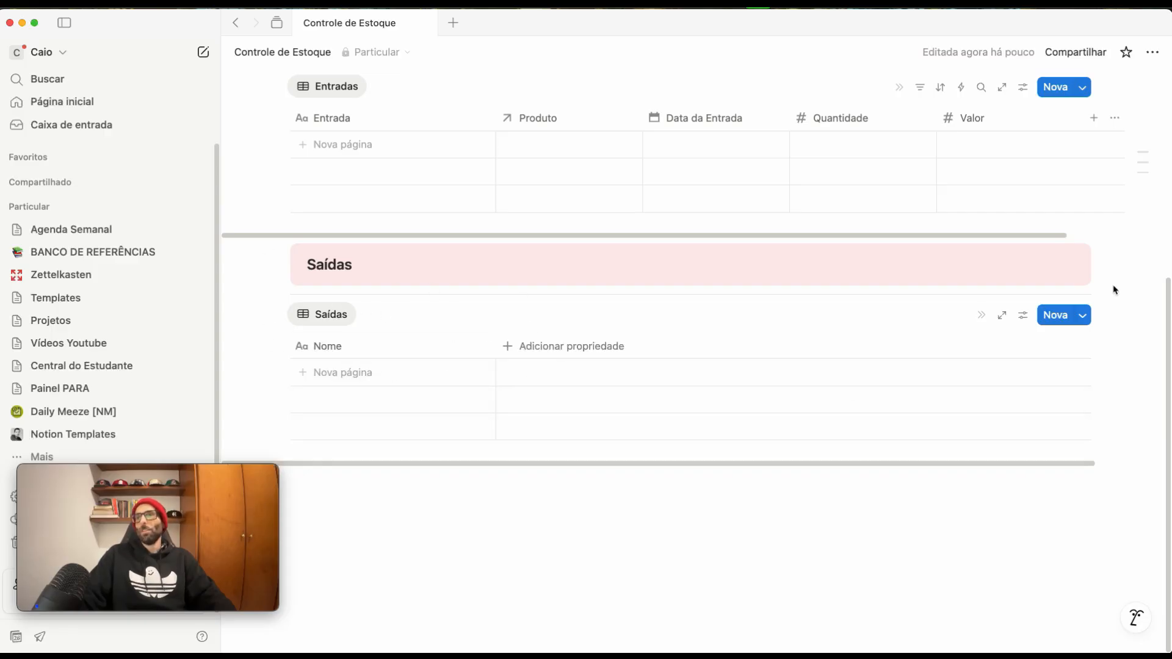
Step: Rename the exits database's title property "Nome" as "Saídas"
click(339, 348)
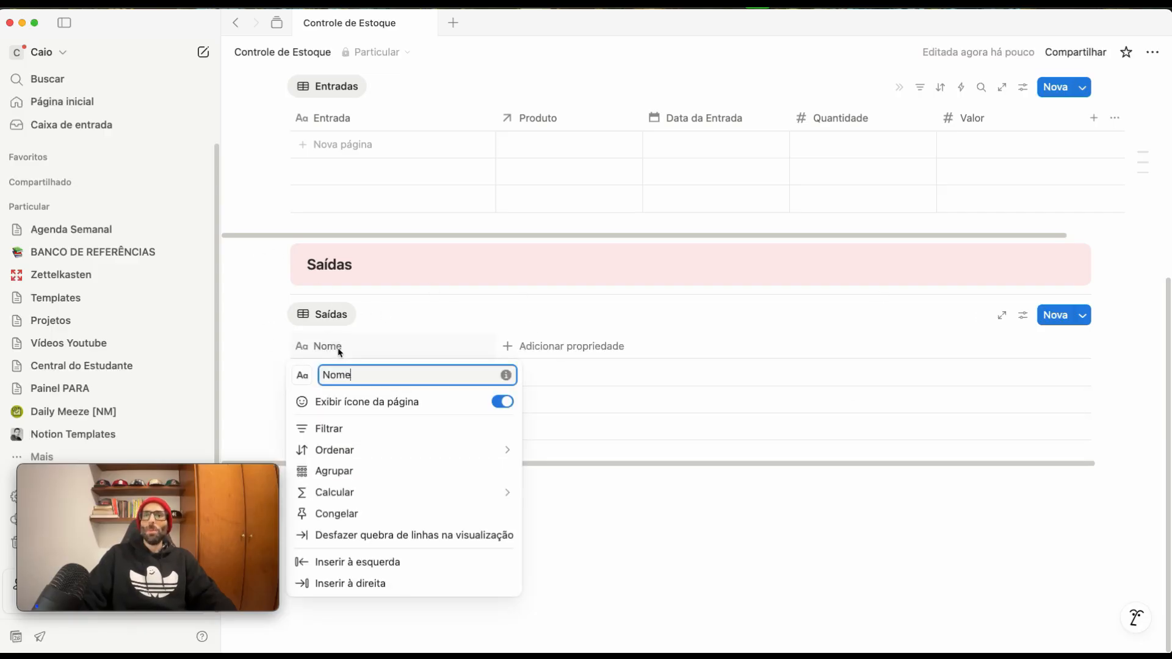
drag(379, 379, 301, 375)
text(S)
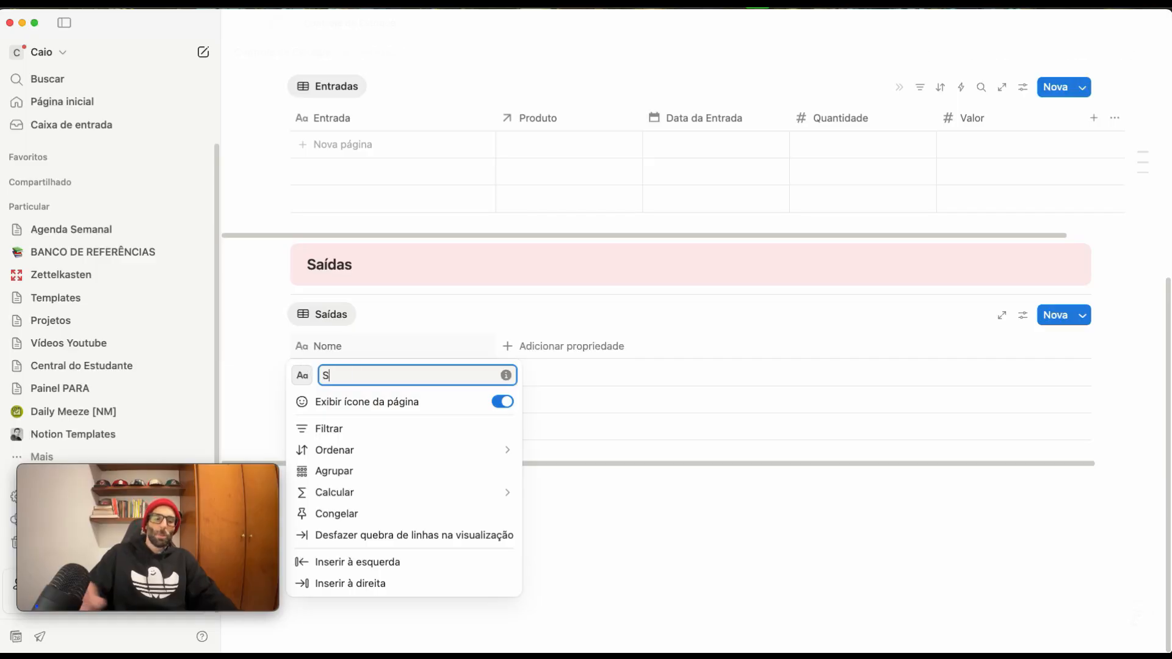
text(a'ídas)
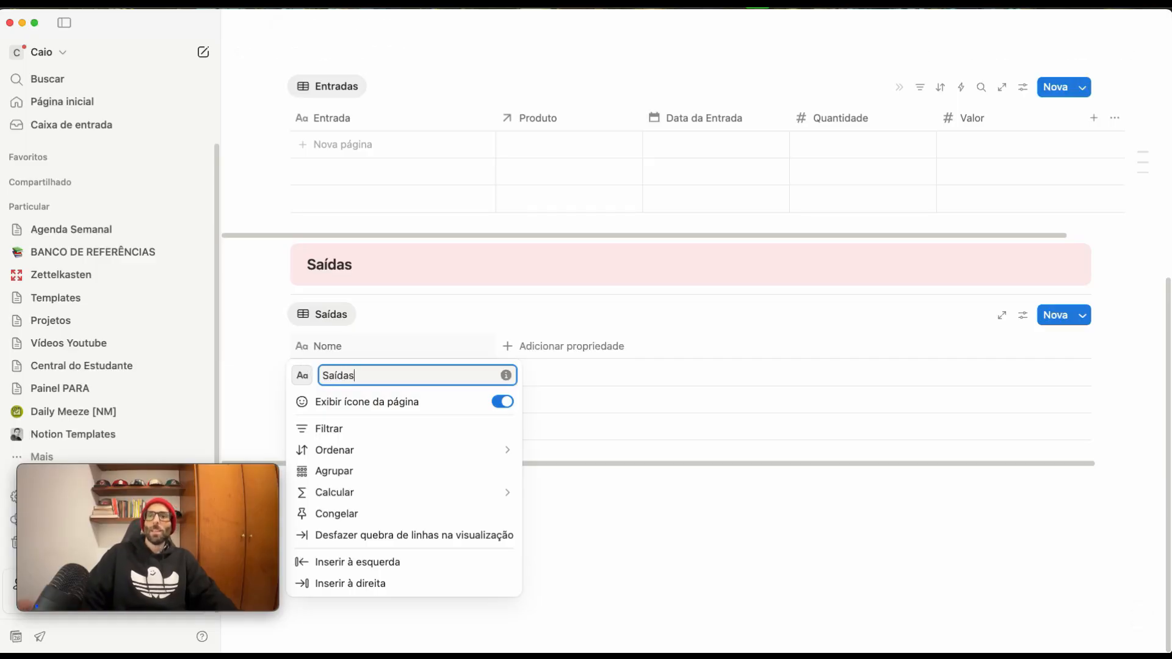
click(655, 531)
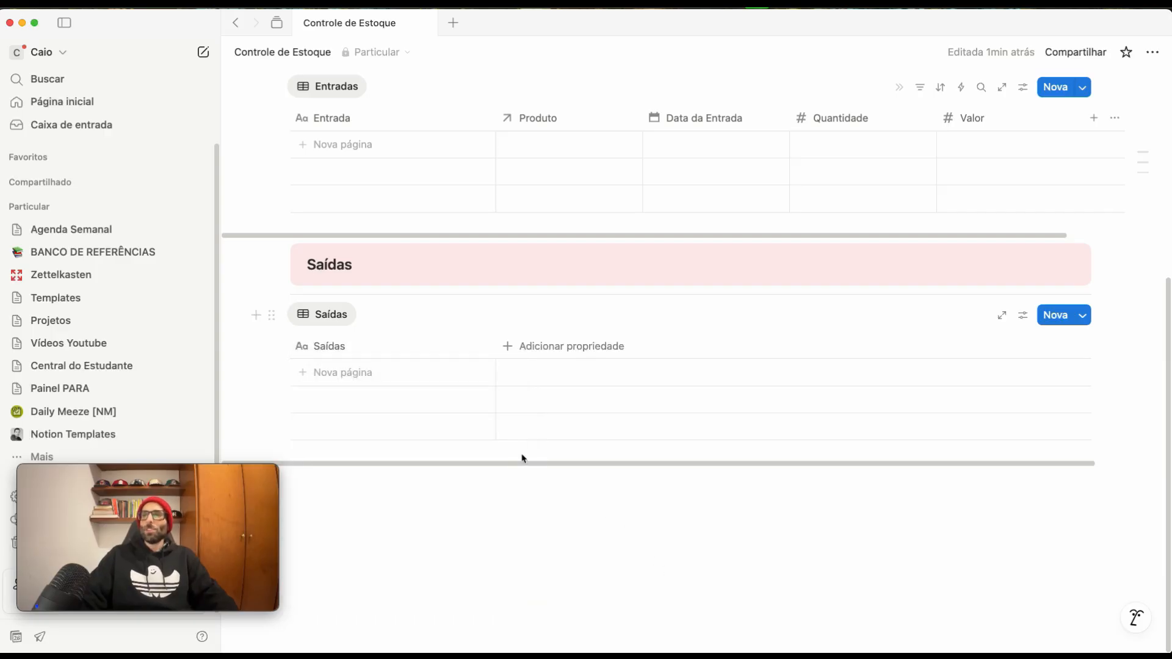
Step: Add a date property named "Data de Saída" to the exits database
click(552, 349)
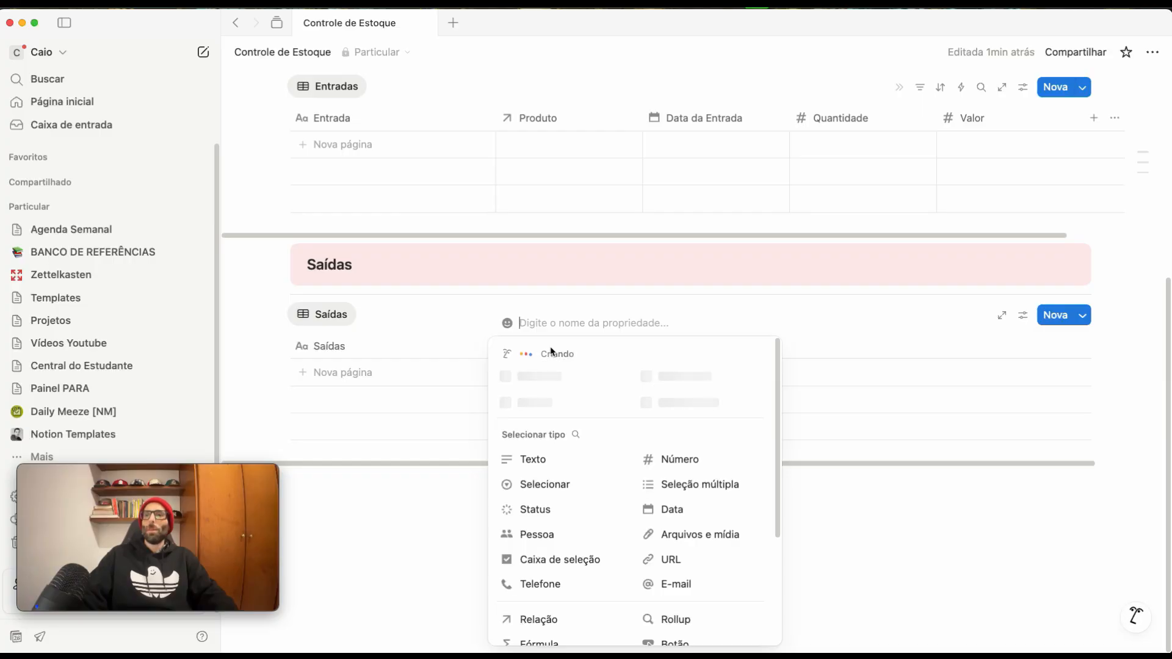
click(672, 510)
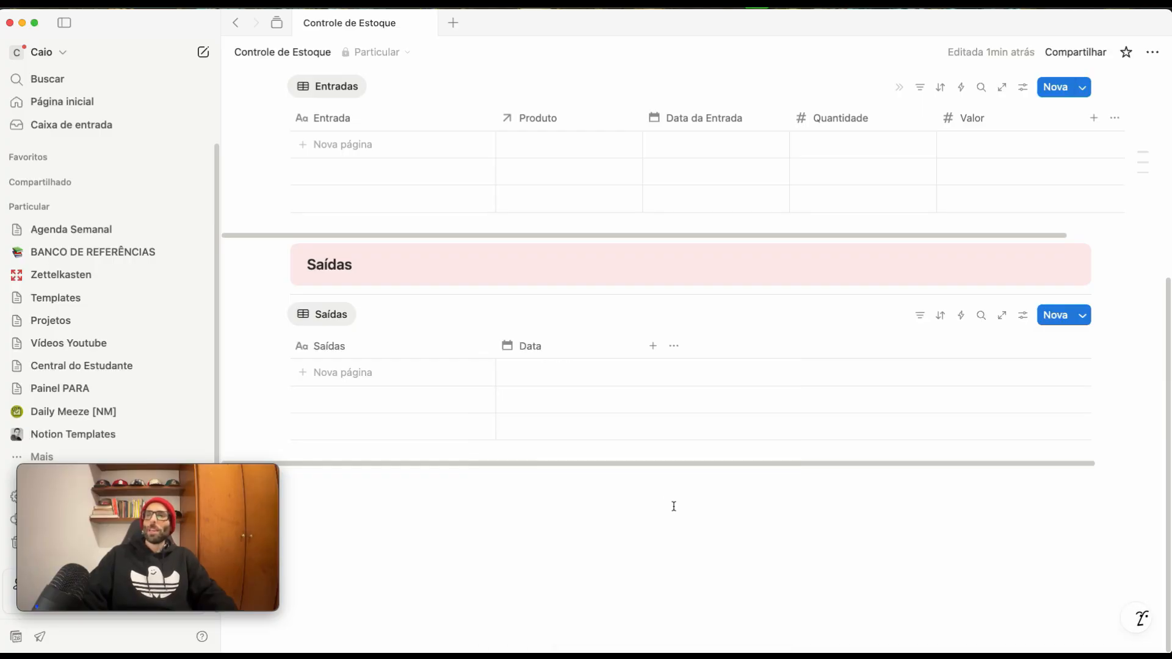
click(557, 346)
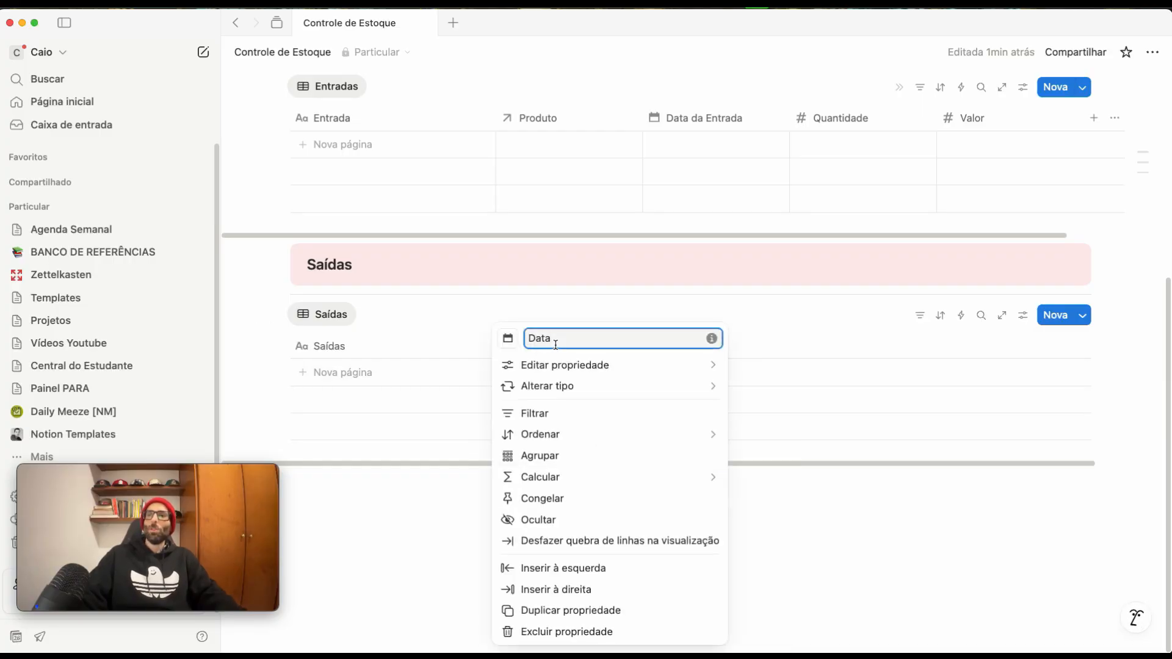
text(de Saída)
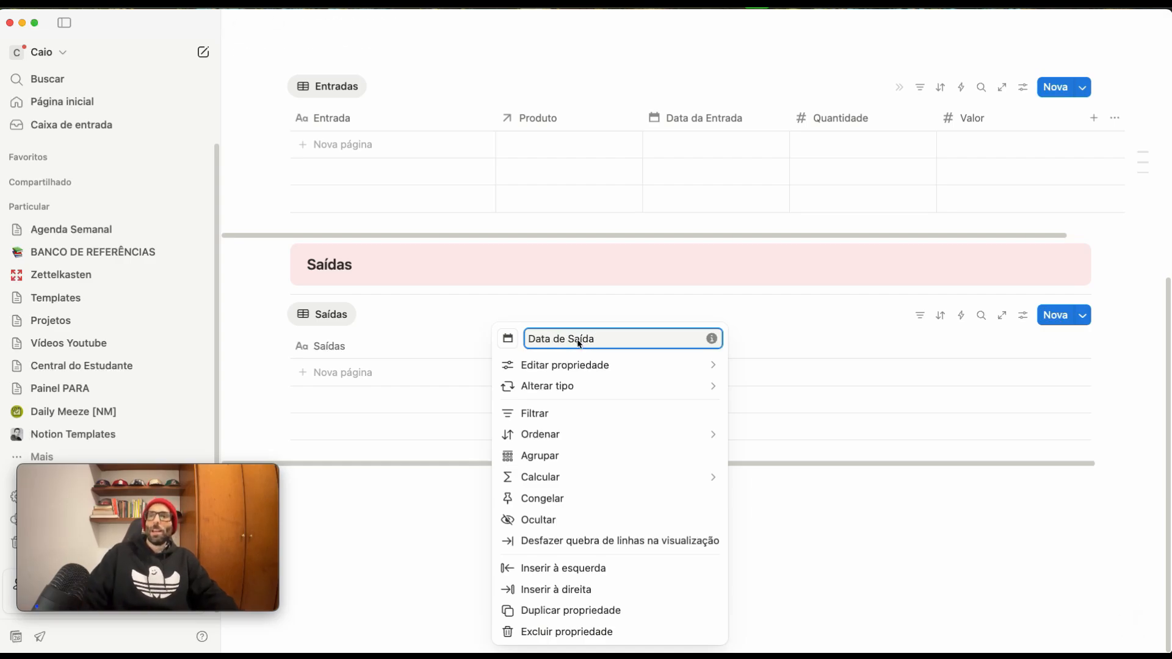
click(948, 545)
Step: Add the suggested number property "Quantidade" to the exits database and check its number display options
click(653, 346)
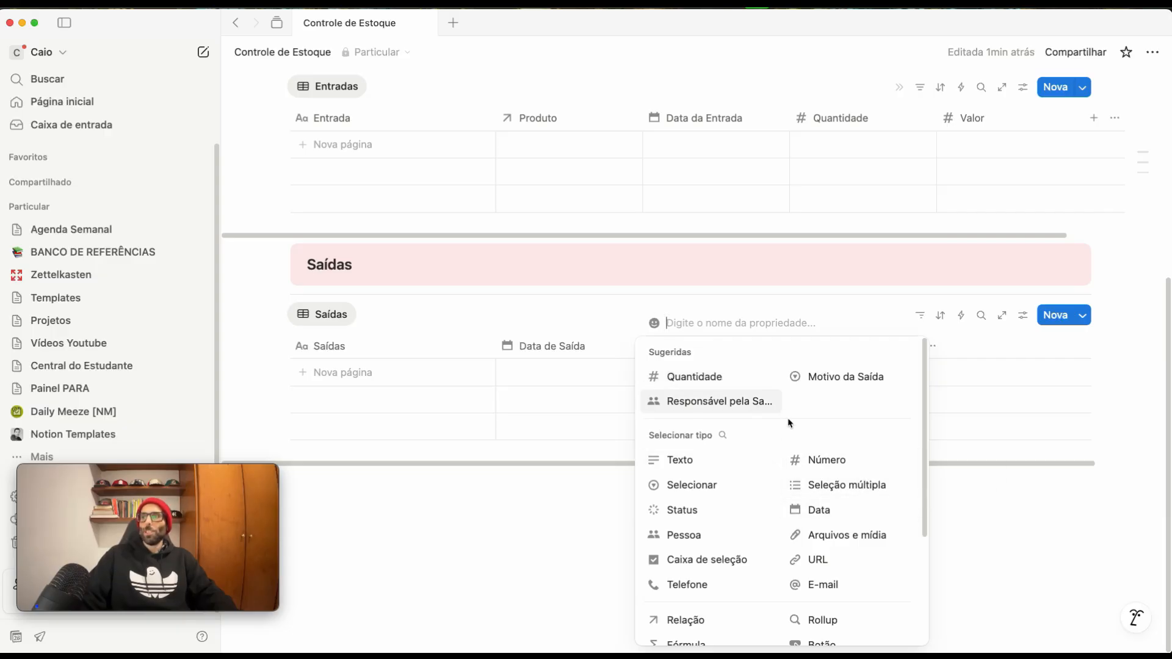
click(690, 382)
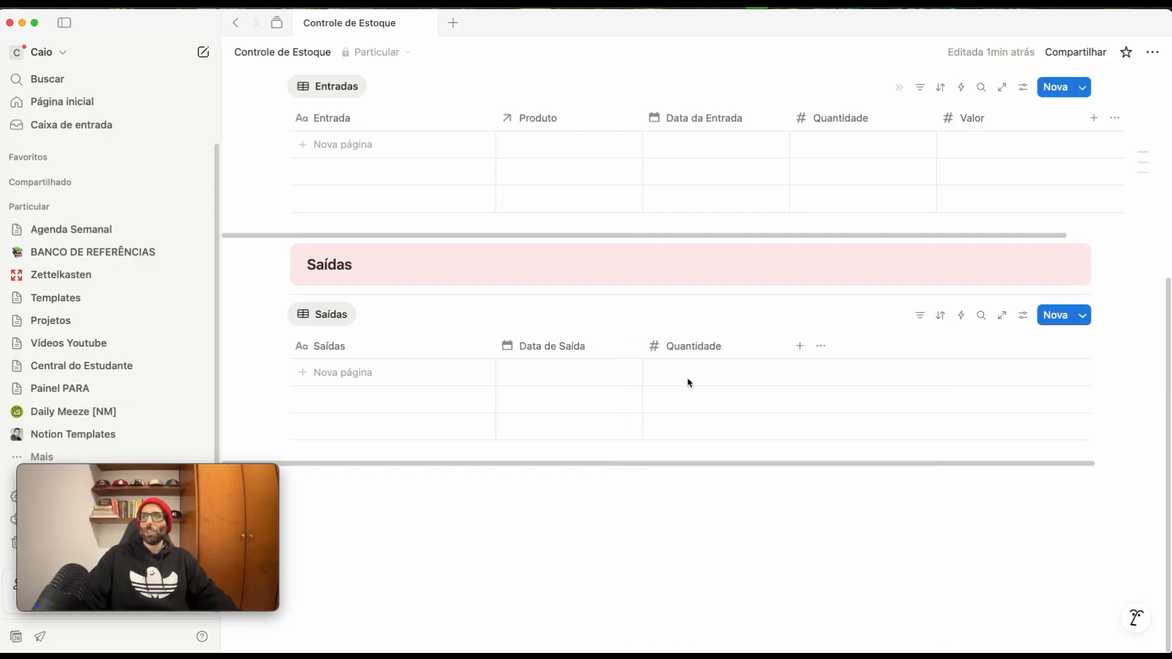
click(681, 347)
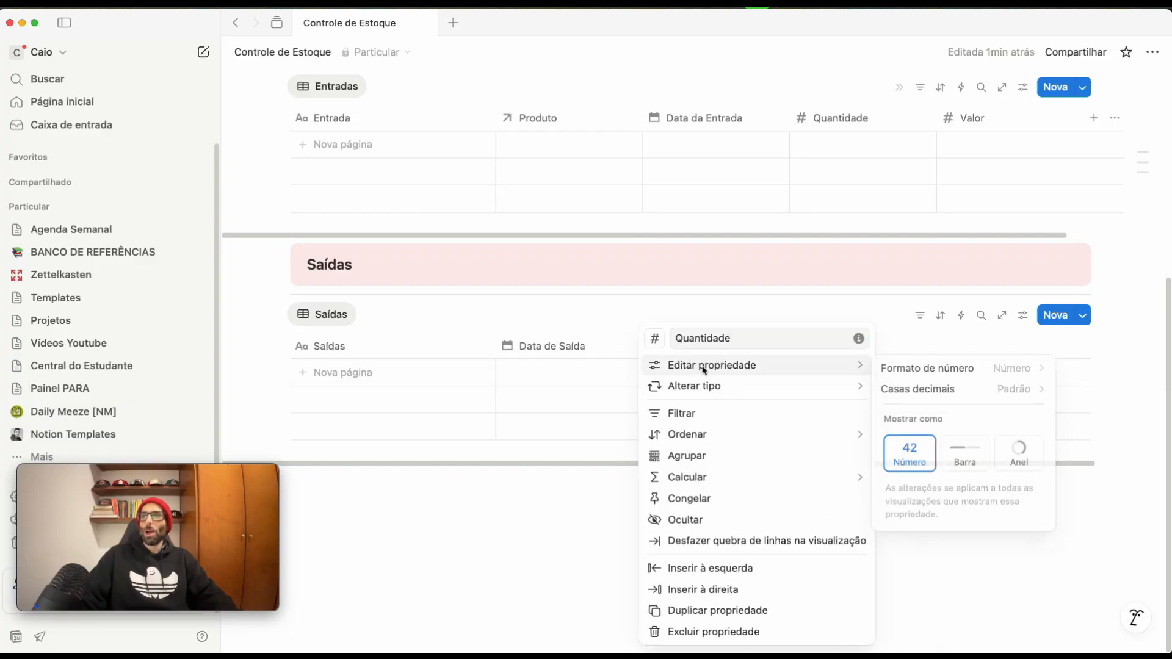
mouse_move(757, 386)
mouse_move(800, 371)
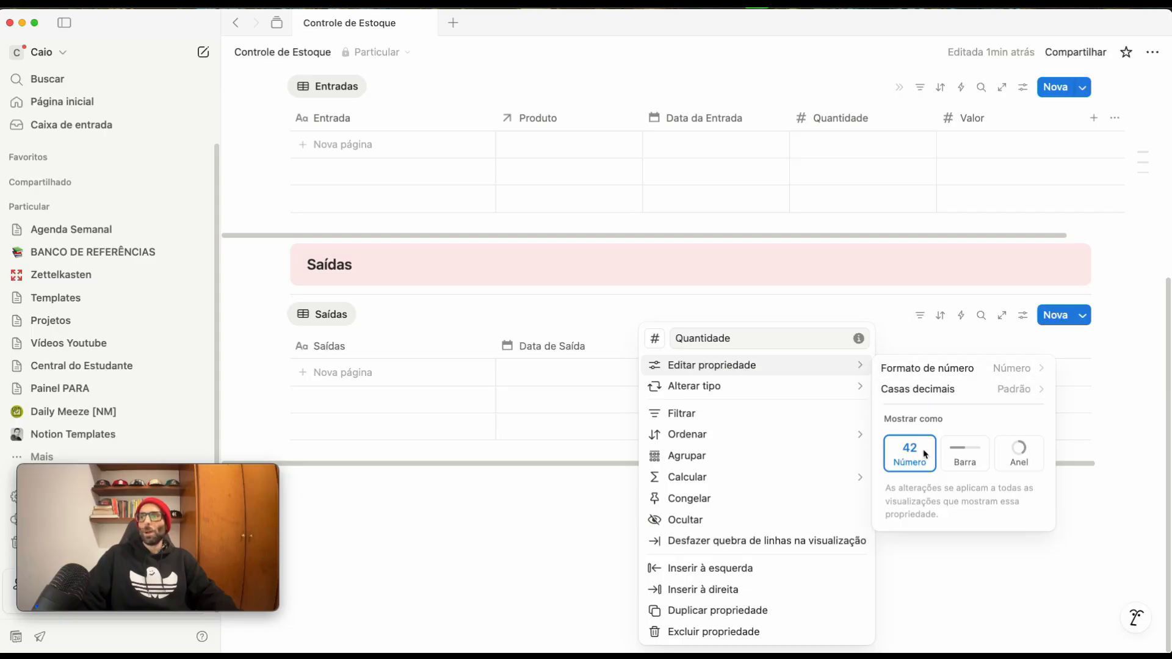
click(743, 269)
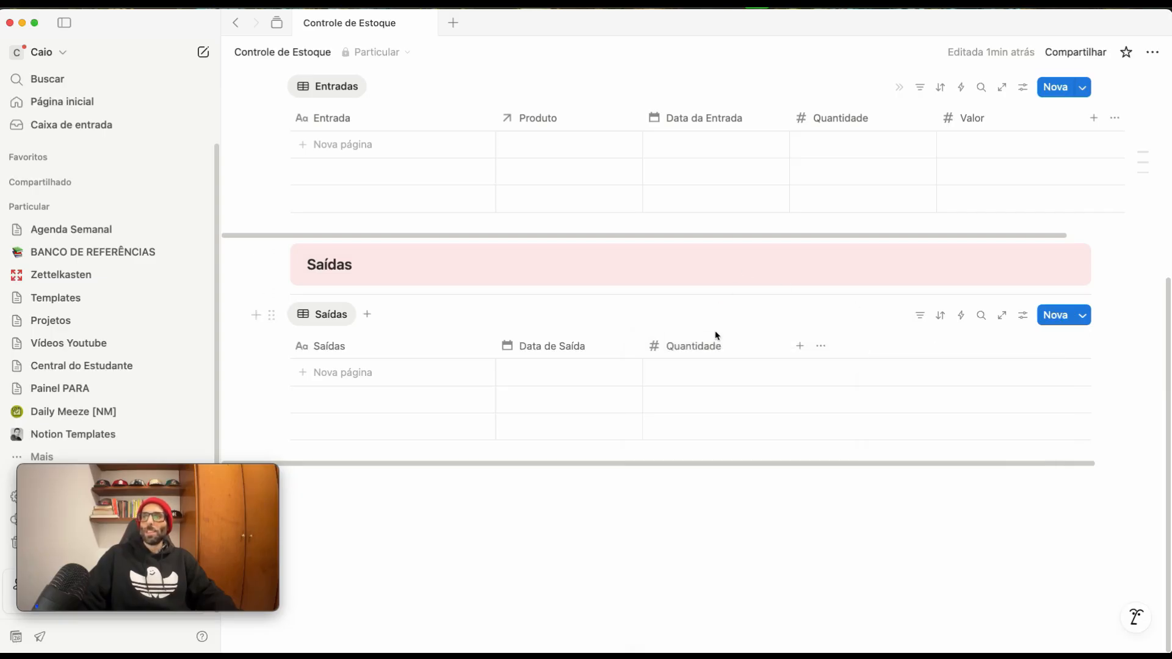
click(799, 346)
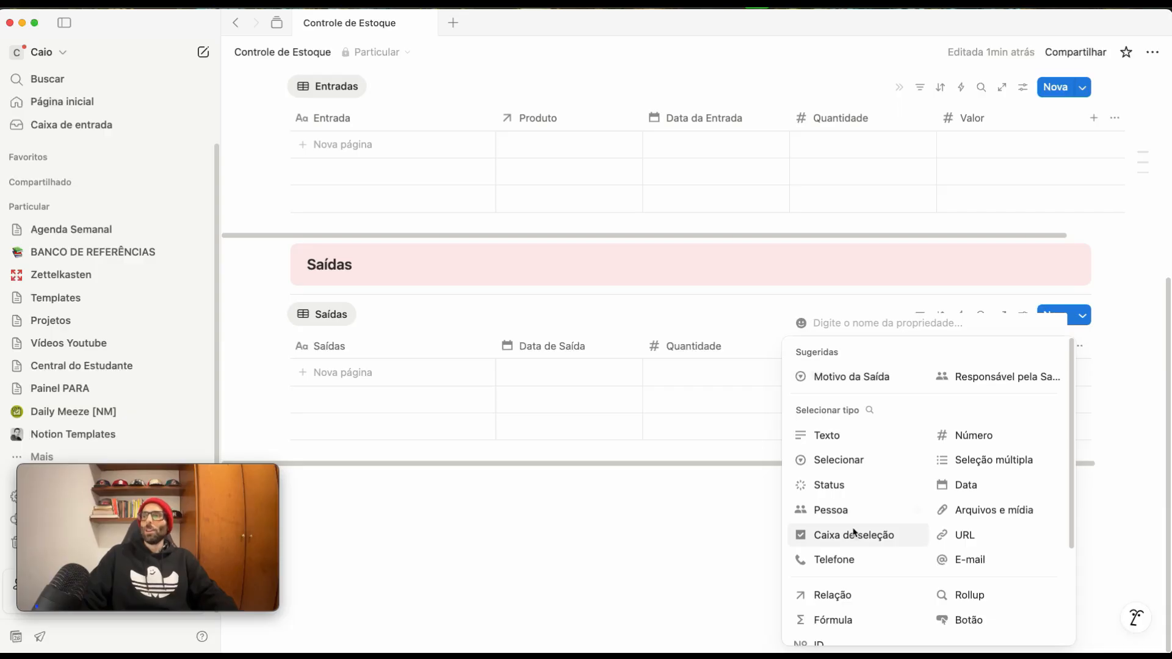
click(861, 591)
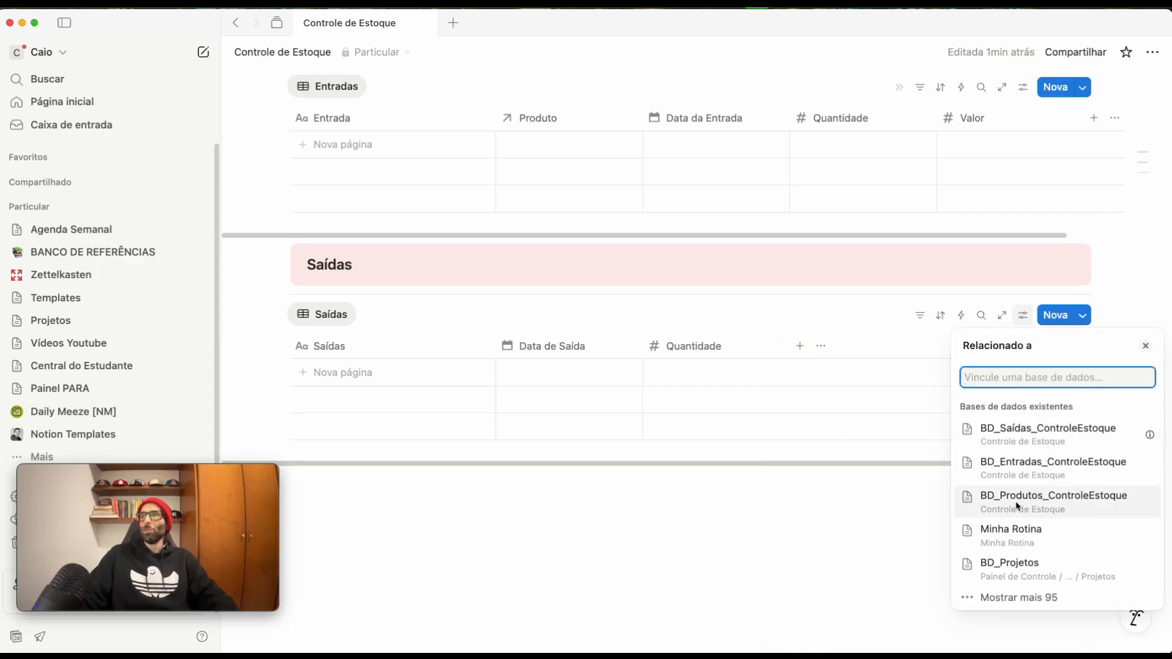
click(732, 552)
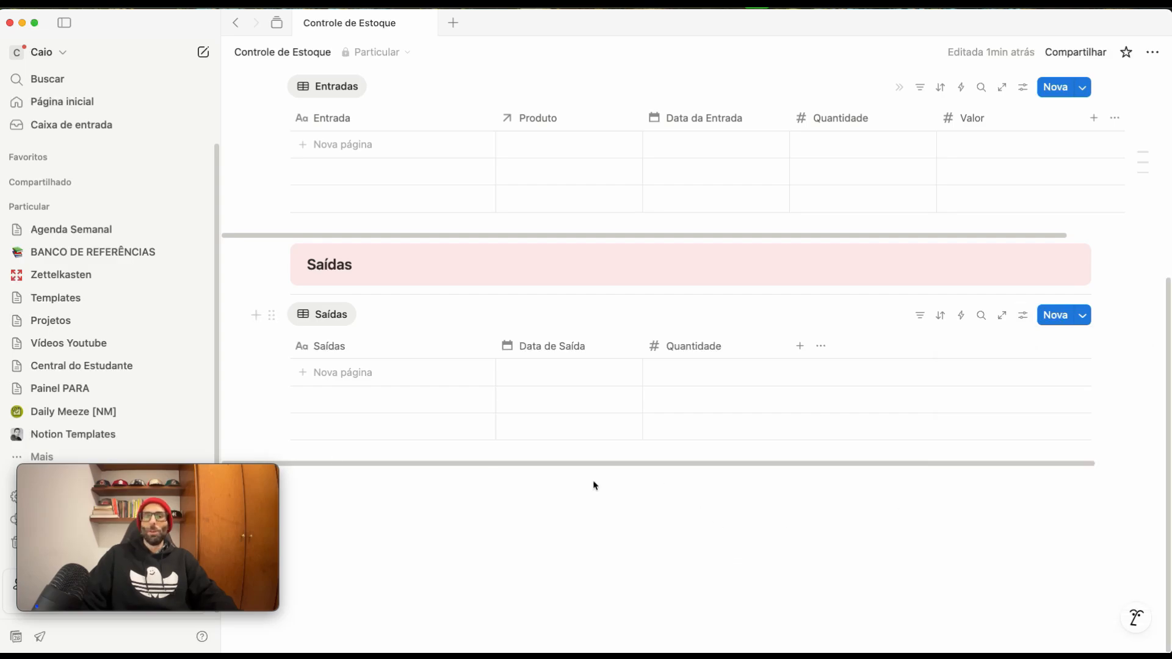
Step: Set up a new relation property from the exits database to BD_Produtos_ControleEstoque, named "Produto"
click(799, 346)
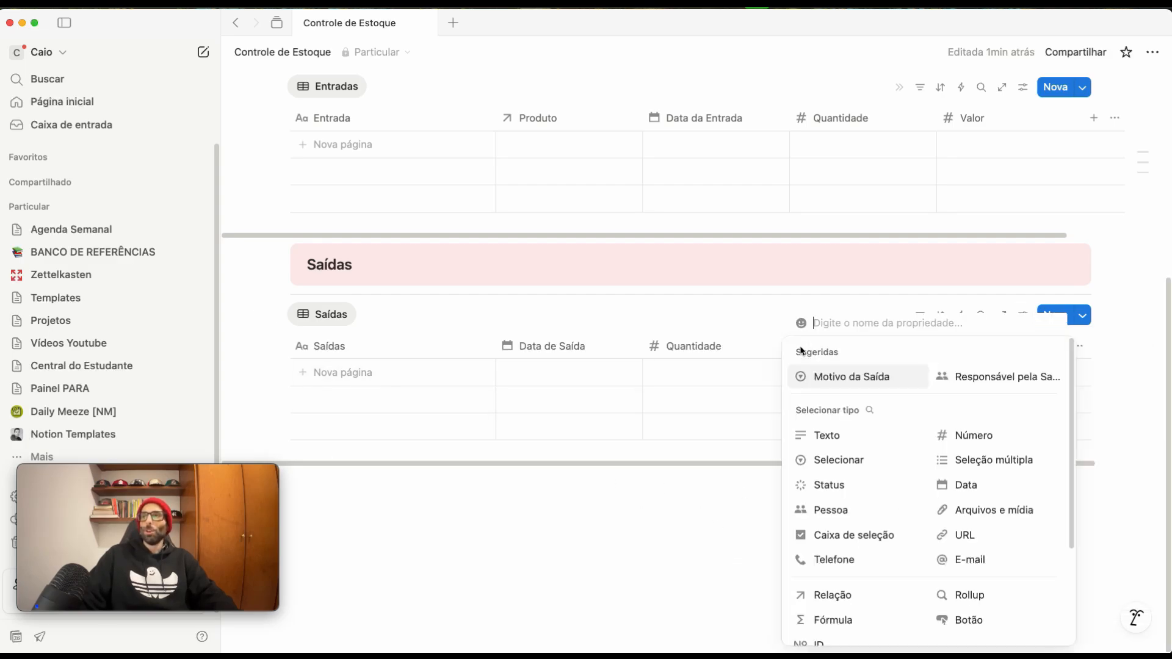
scroll(818, 493, down, 3)
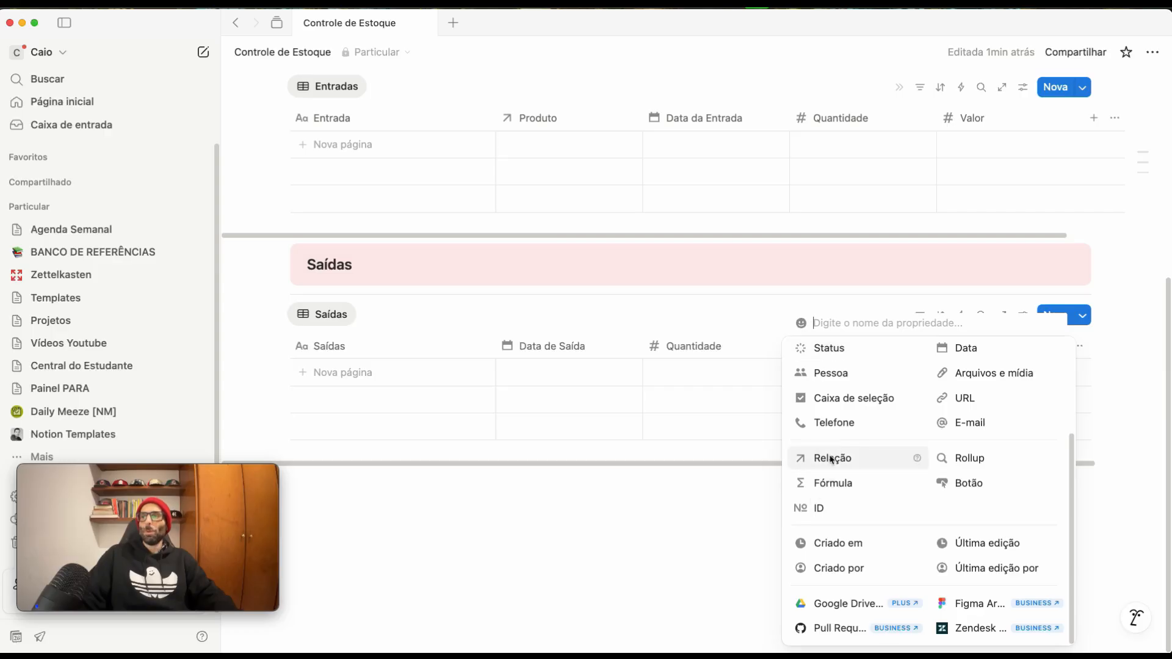
click(832, 459)
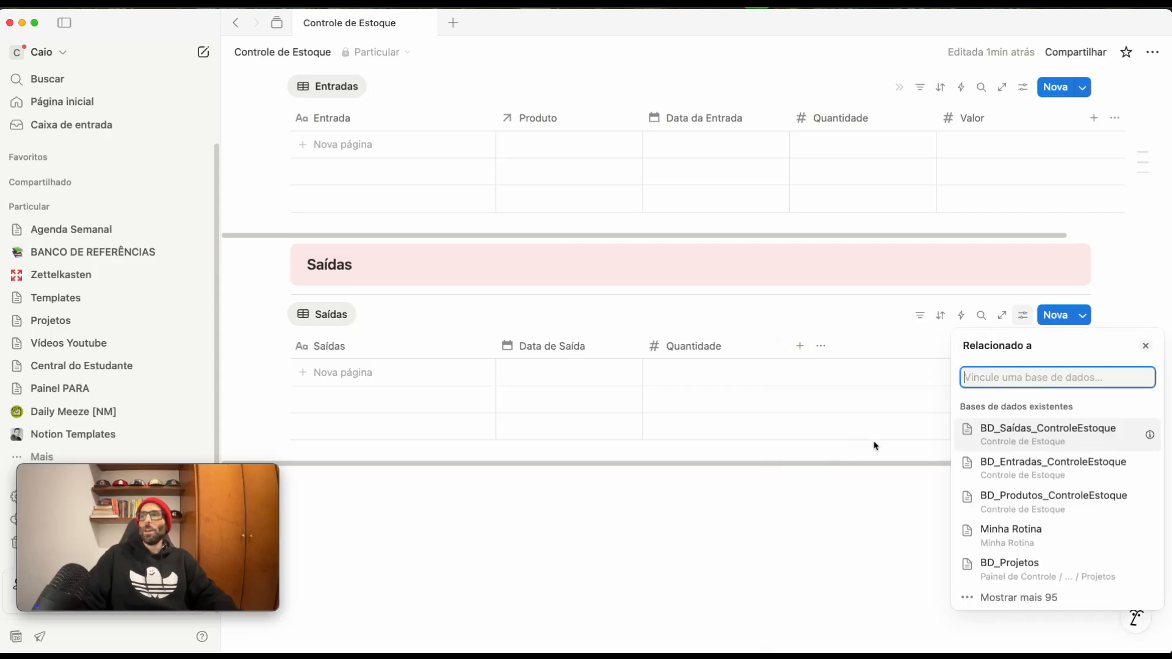
click(1036, 502)
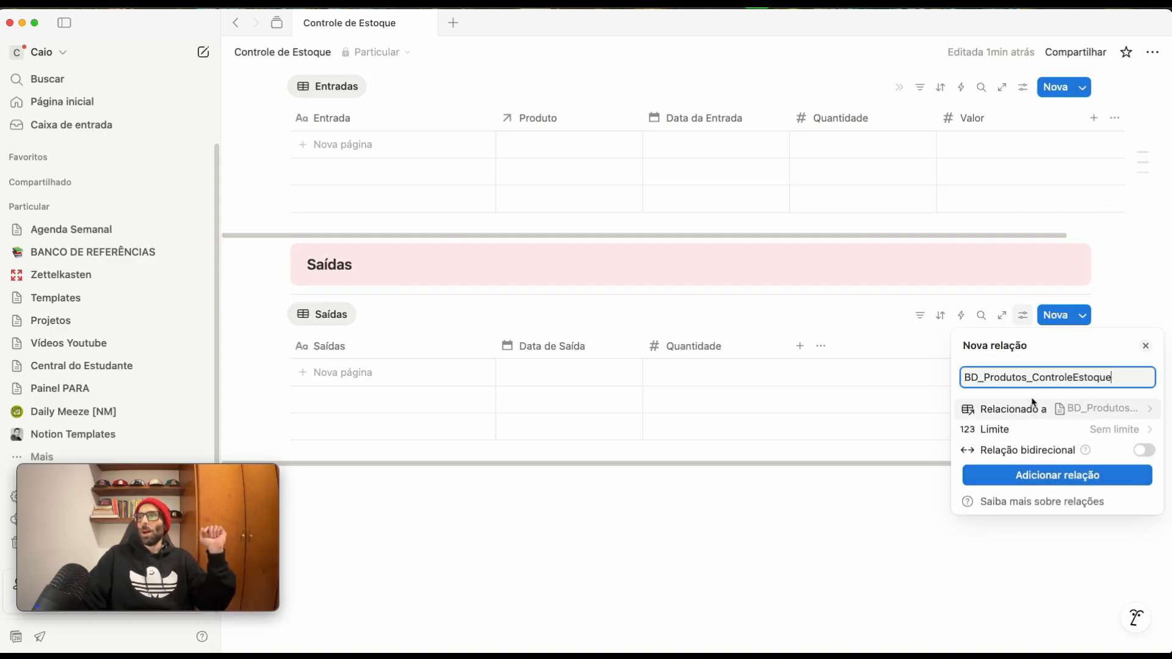
double_click(1094, 383)
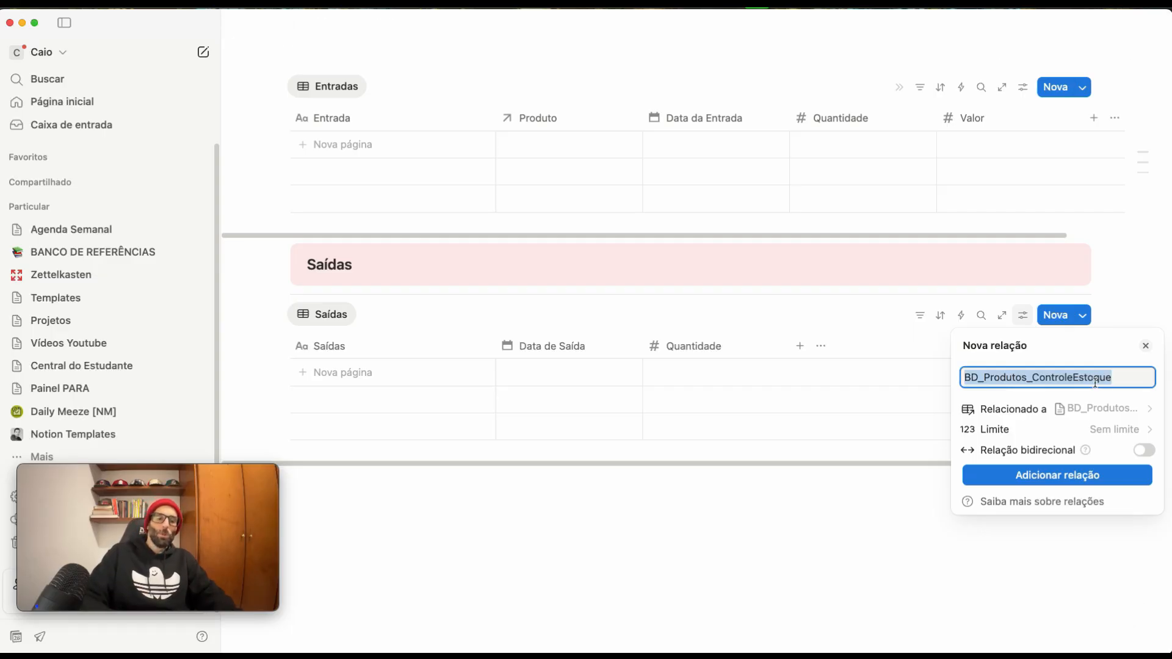
key(BackSpace)
text(Produto)
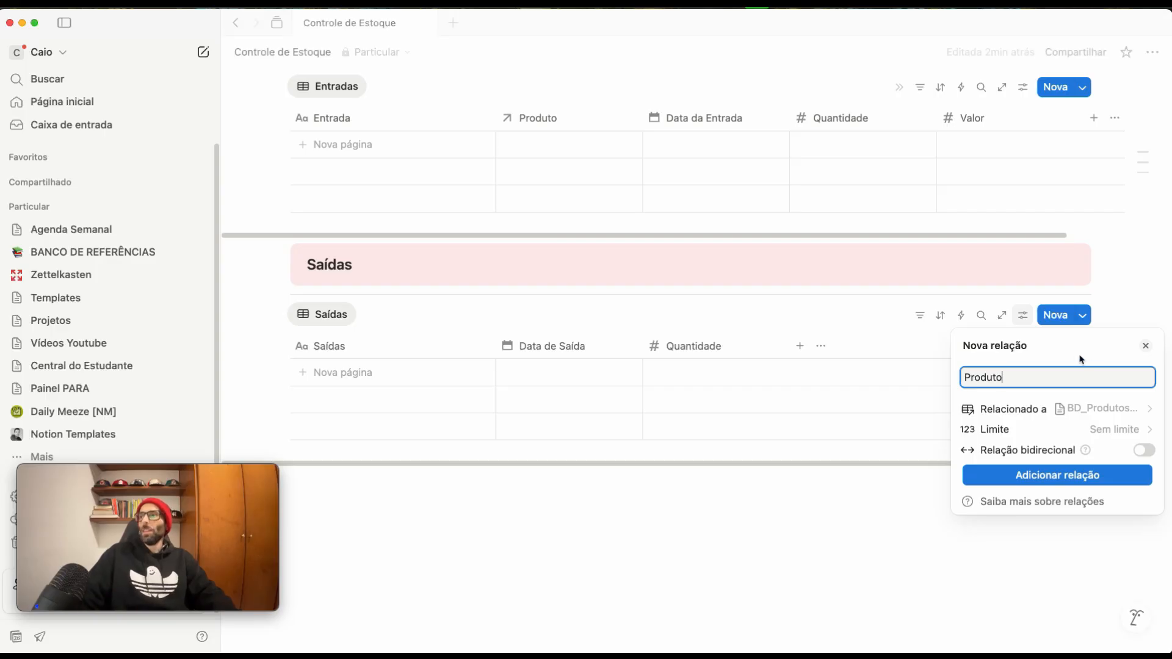
Step: Make the relation bidirectional with the related property named "Saída Estoque", and add it to the exits database
click(1143, 451)
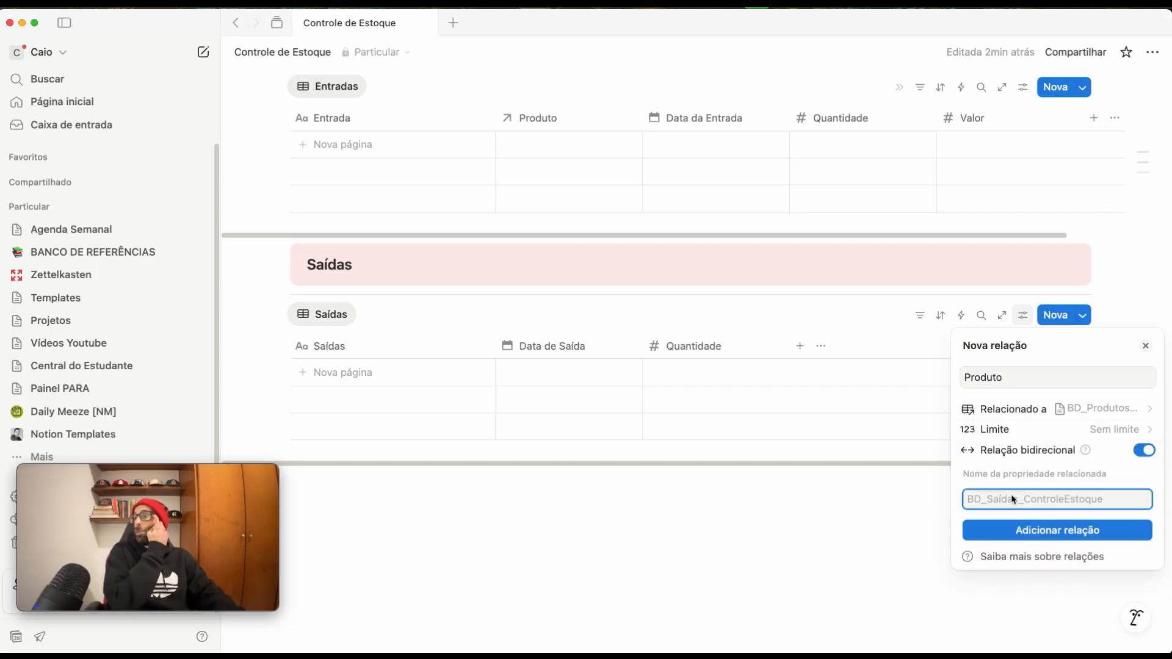
text(S)
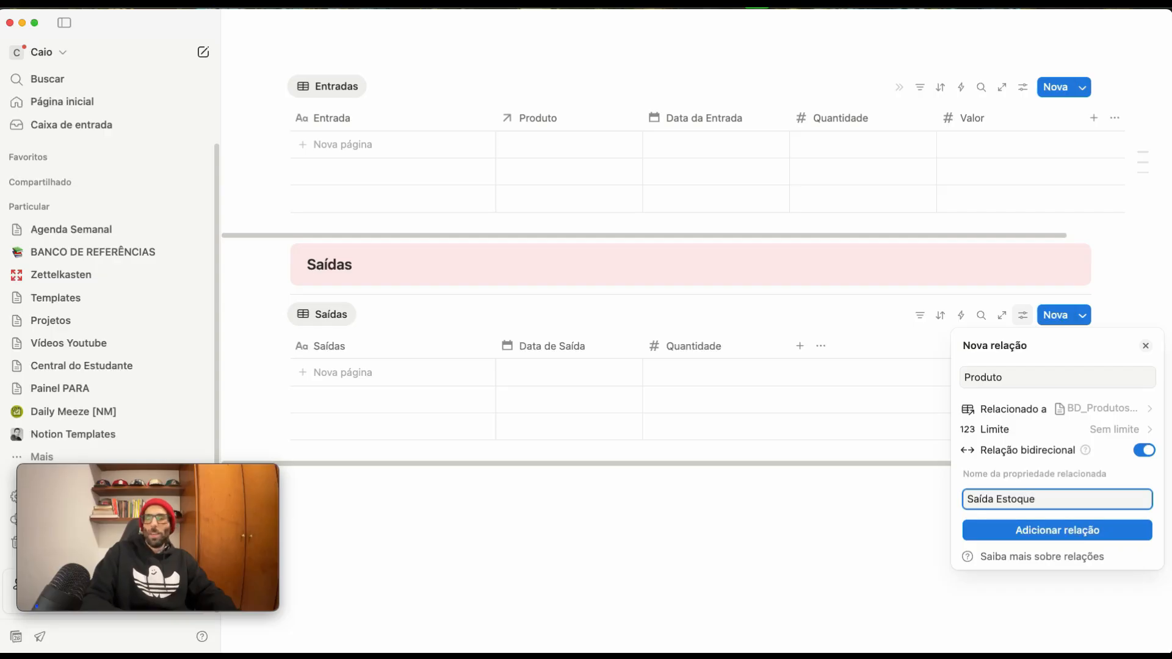
text(aída Estoque)
click(1048, 530)
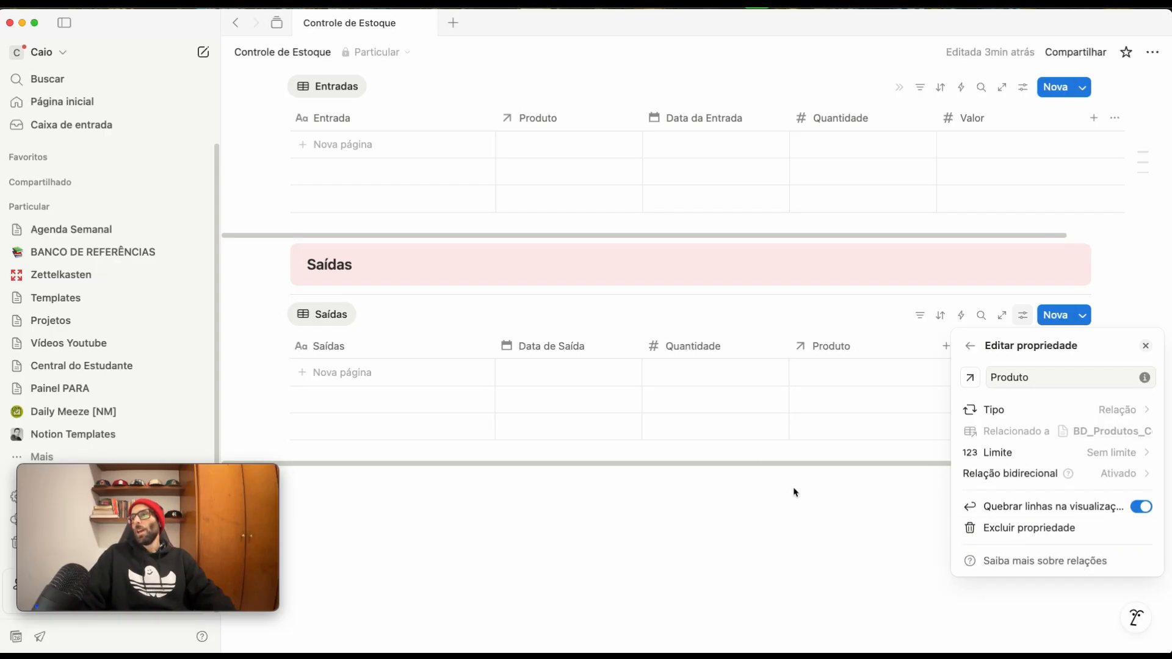
click(803, 504)
Step: Move the "Produto" column of the exits table directly after the "Saídas" title column
drag(821, 351, 520, 356)
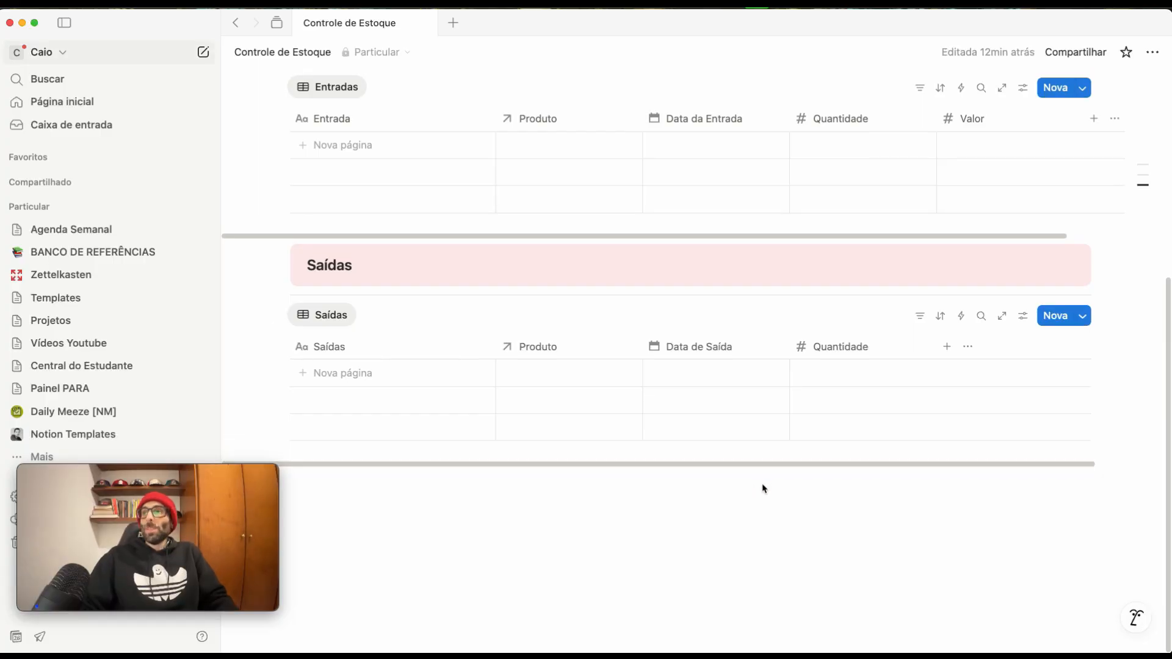
scroll(763, 489, up, 1)
scroll(756, 497, down, 1)
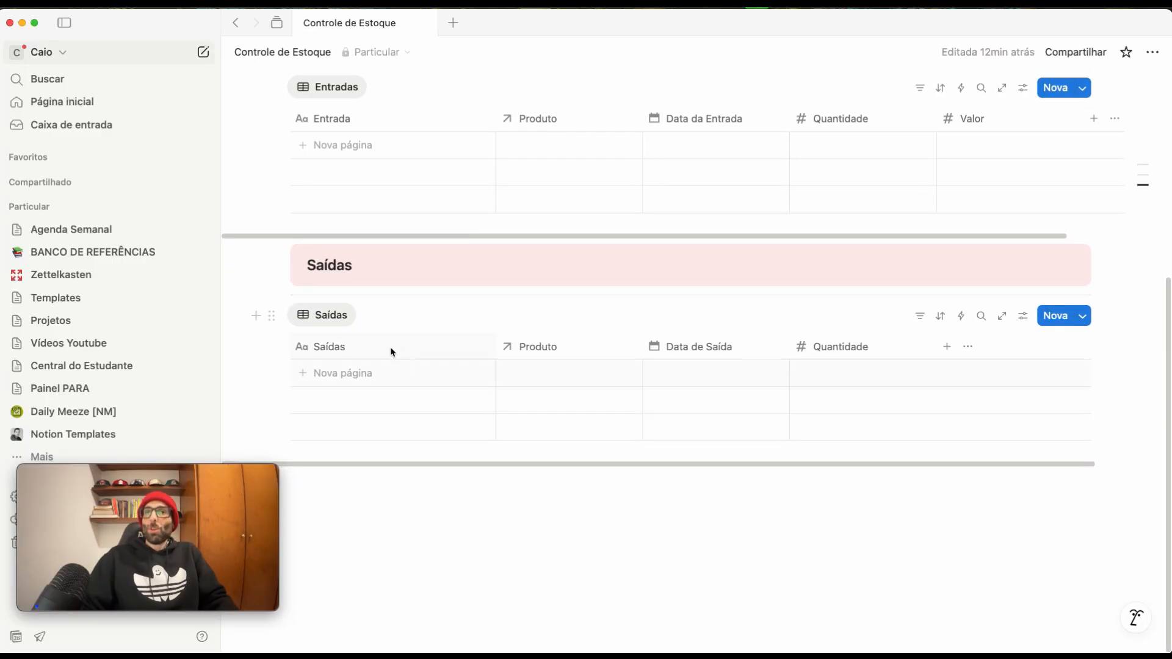
scroll(596, 438, up, 5)
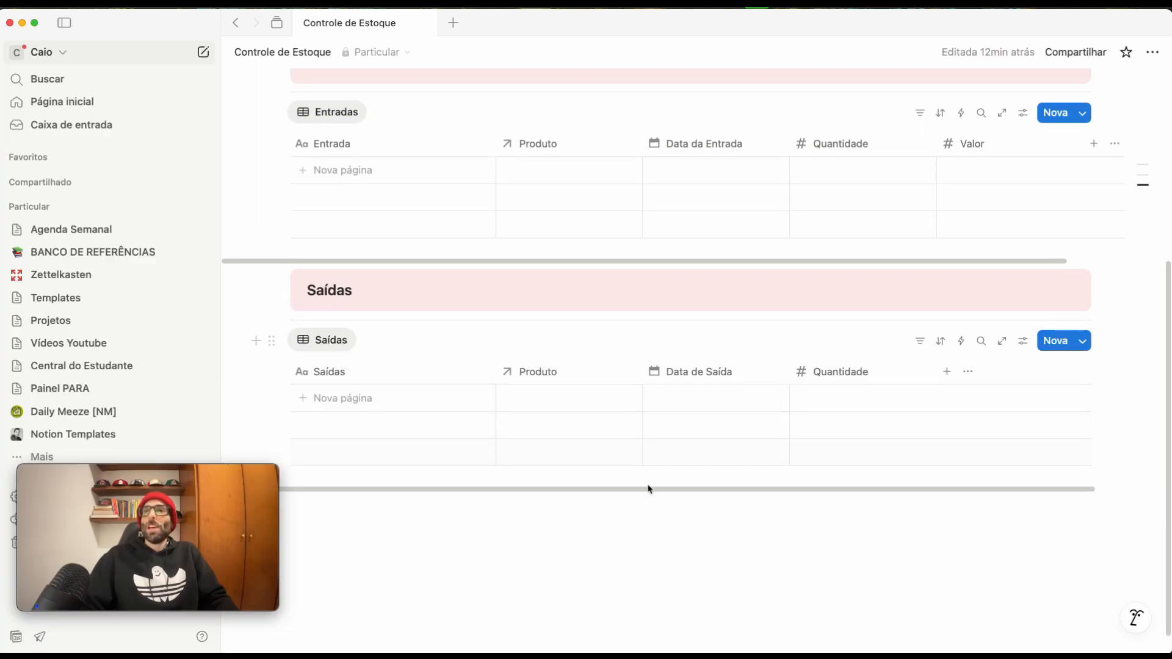
Step: Add a formula property named "Qtd em Estoque" to the products database and open its formula for editing
scroll(502, 484, up, 5)
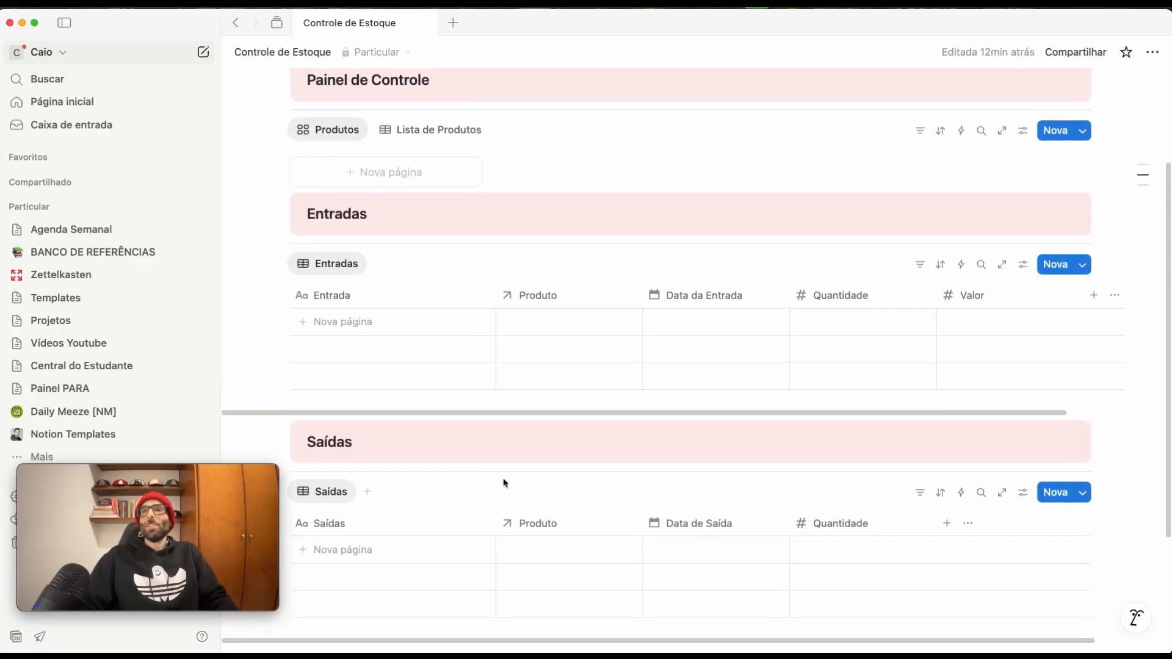
scroll(429, 369, up, 2)
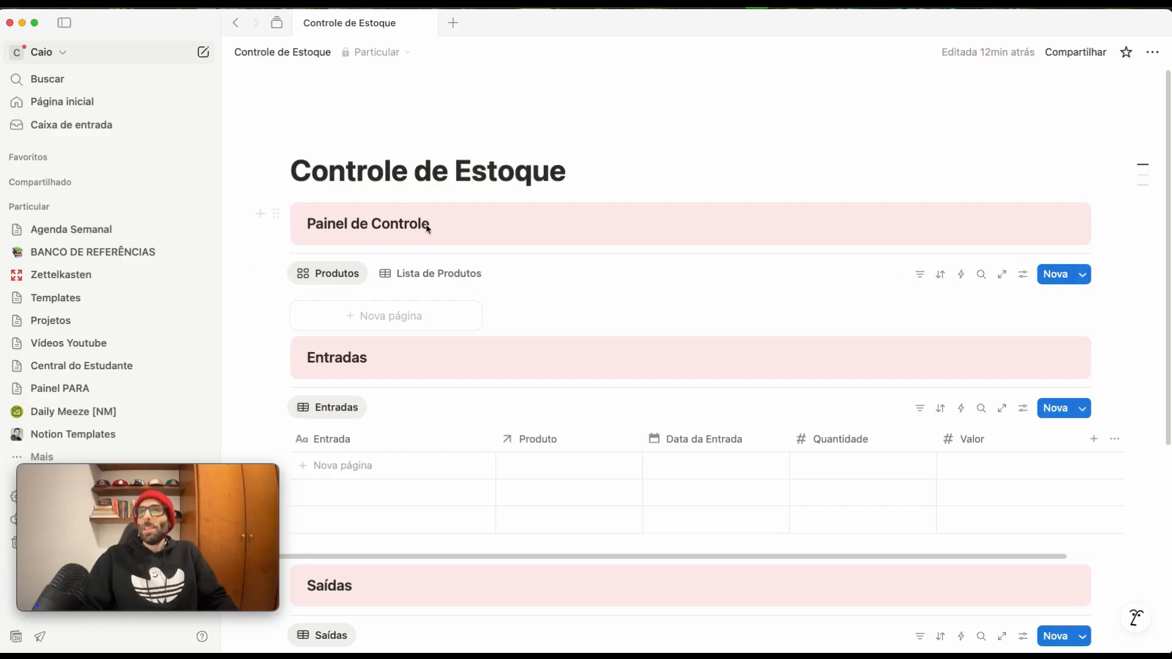
click(1024, 275)
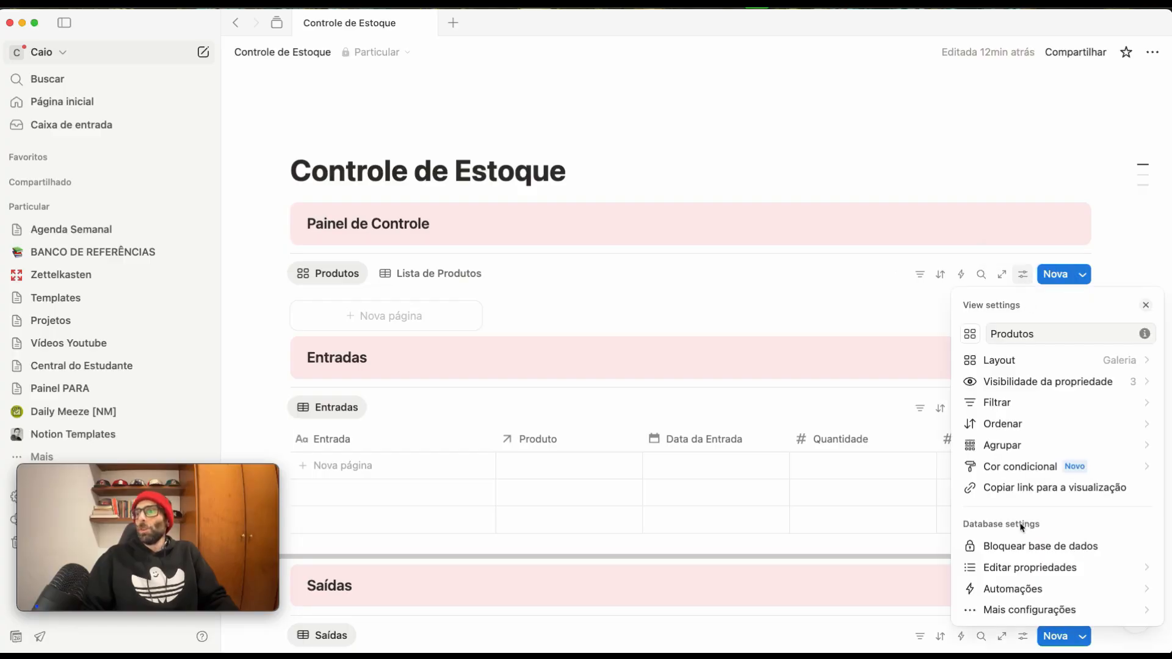
click(1015, 569)
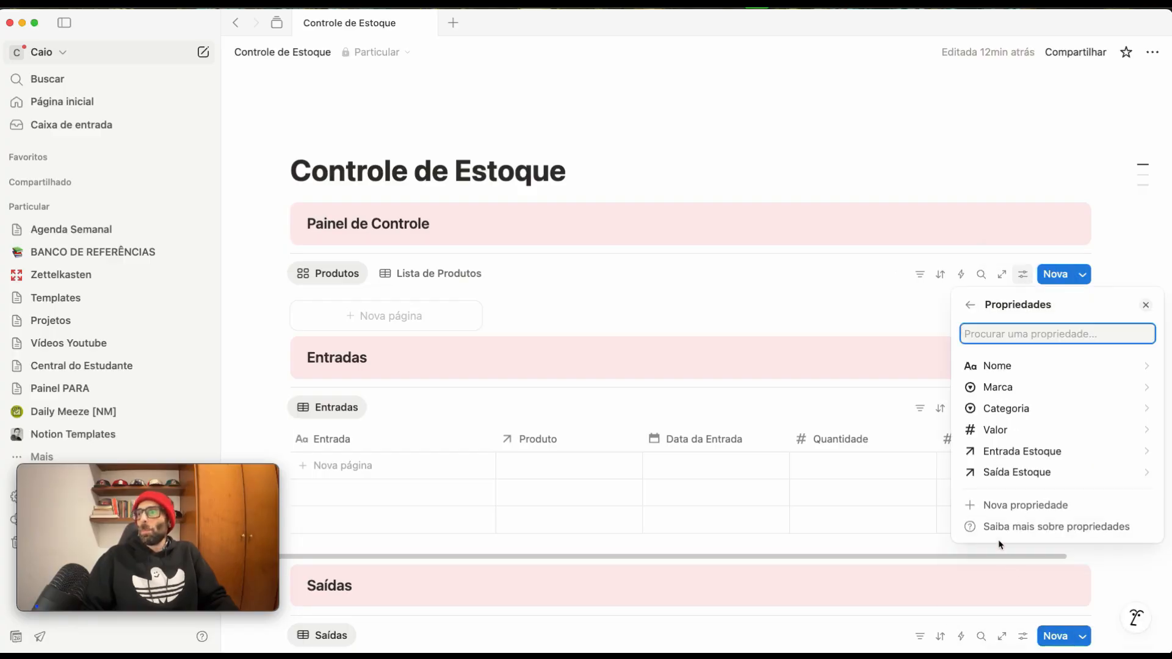
click(992, 508)
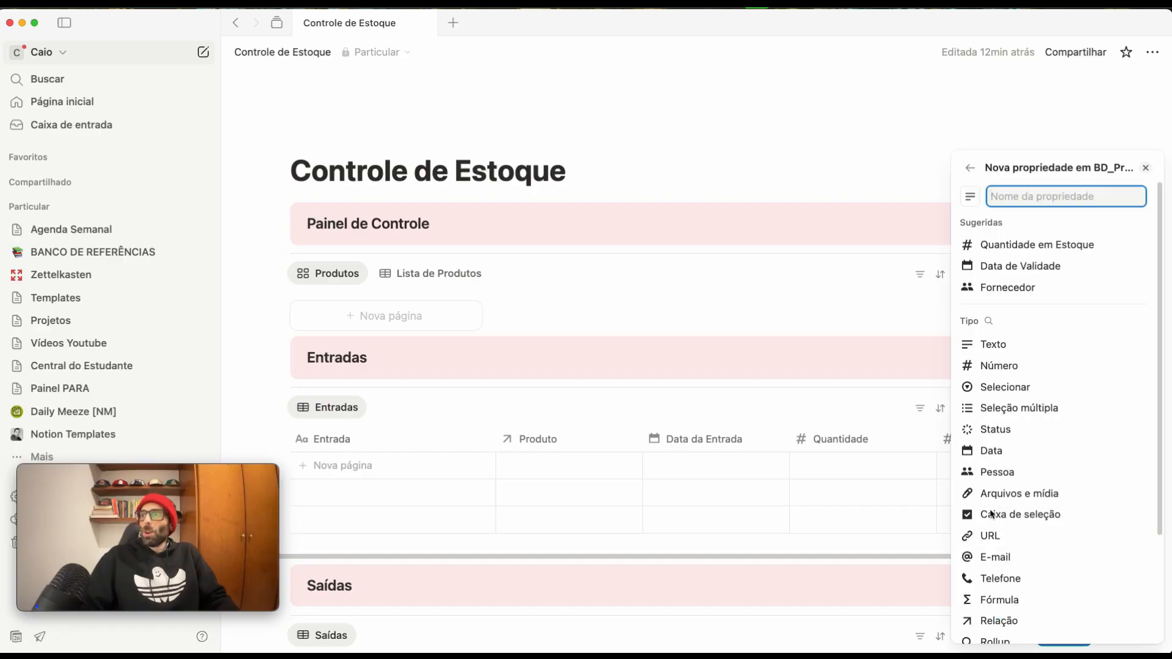
click(986, 600)
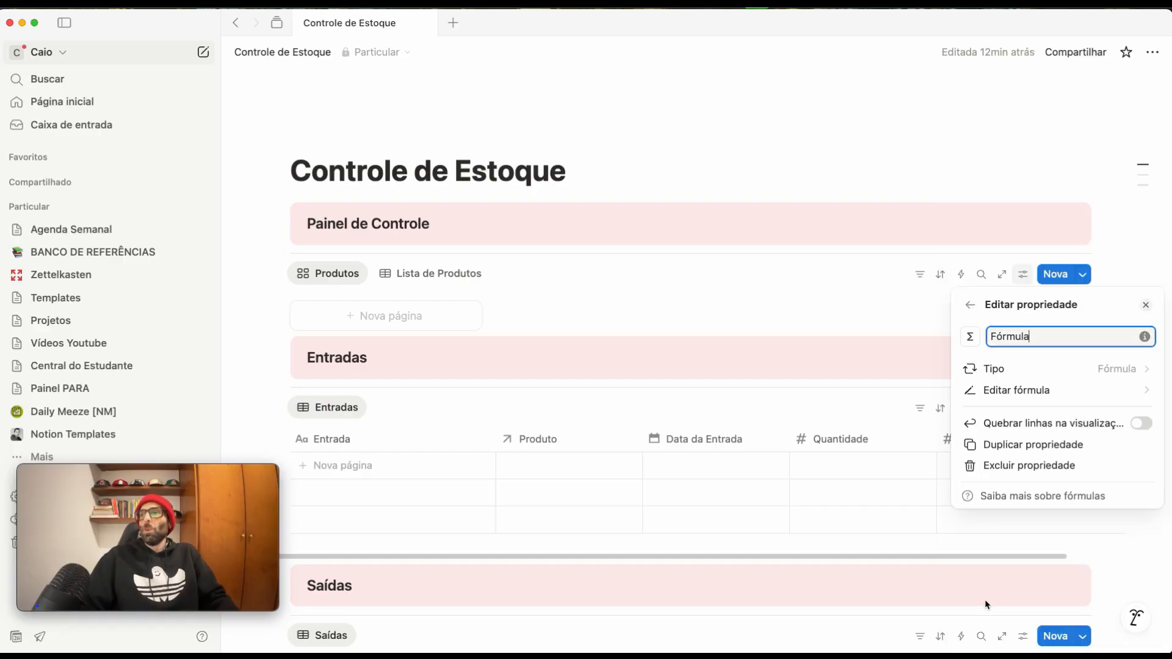
double_click(1045, 347)
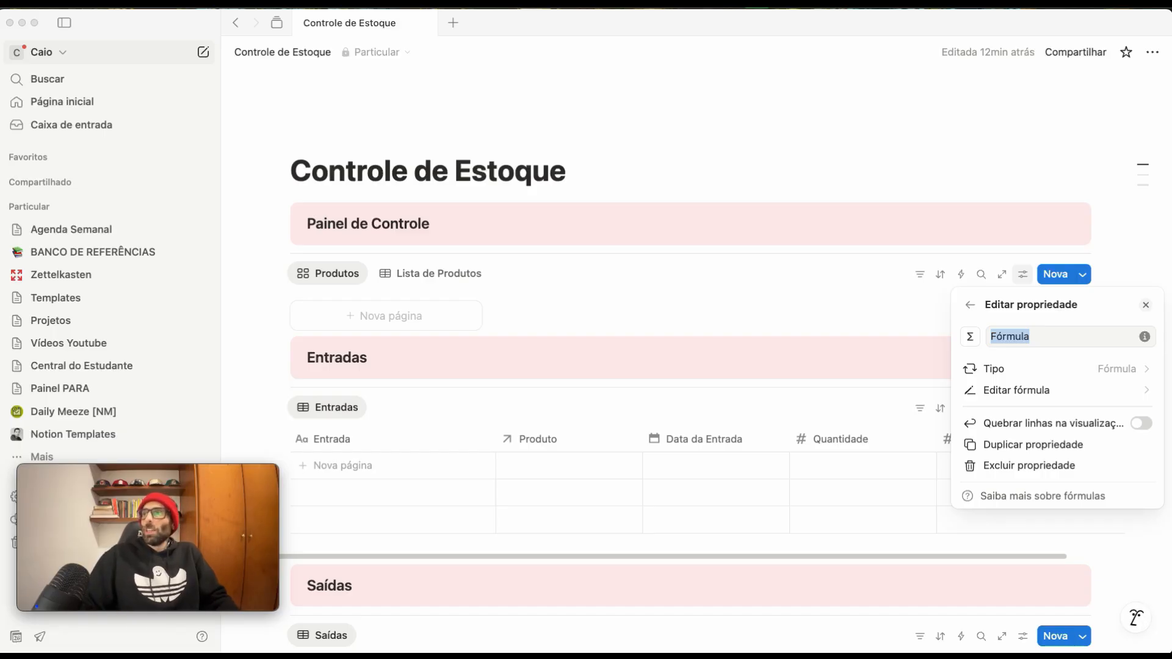
click(1030, 340)
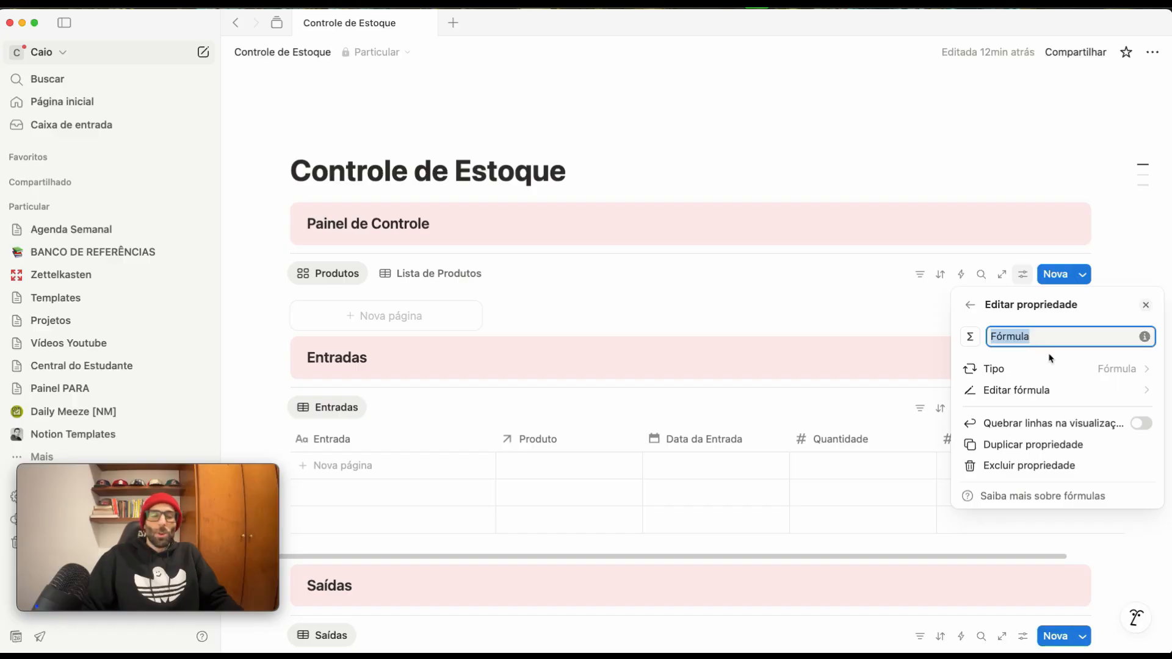
text(Qtd em Estoque)
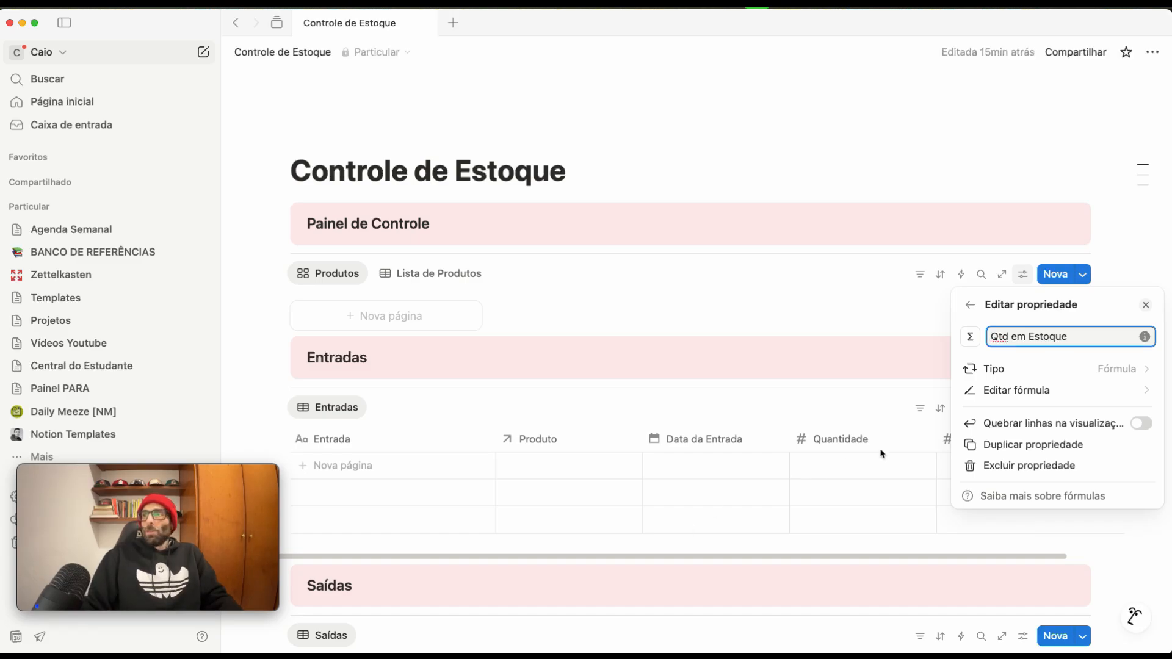
click(998, 390)
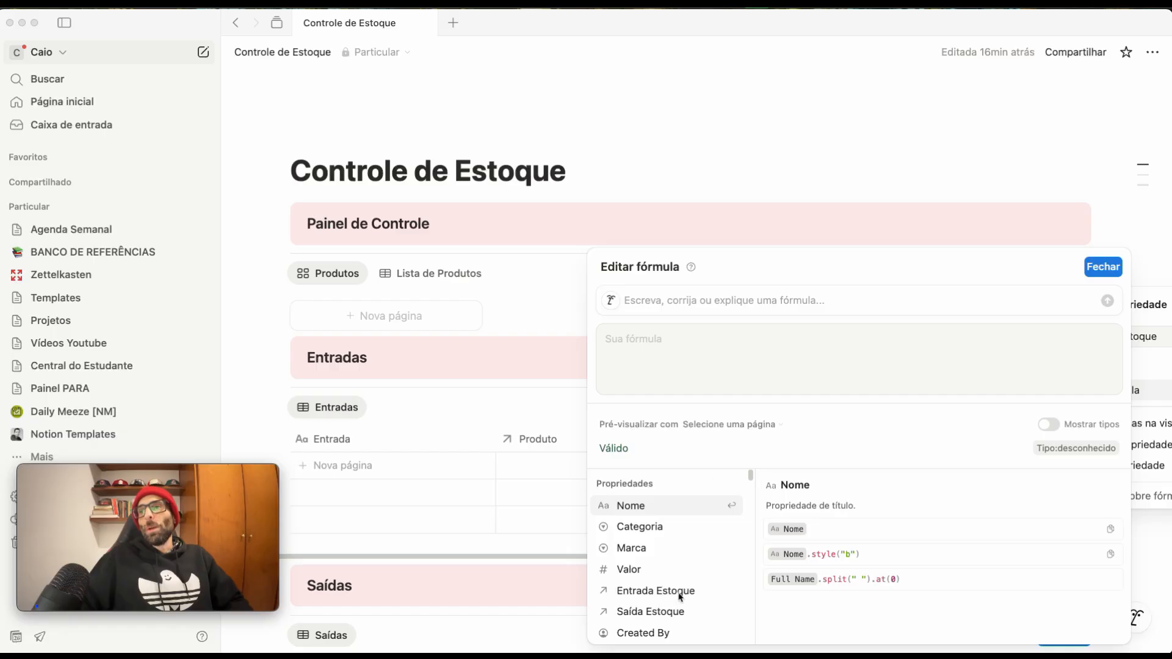
click(725, 361)
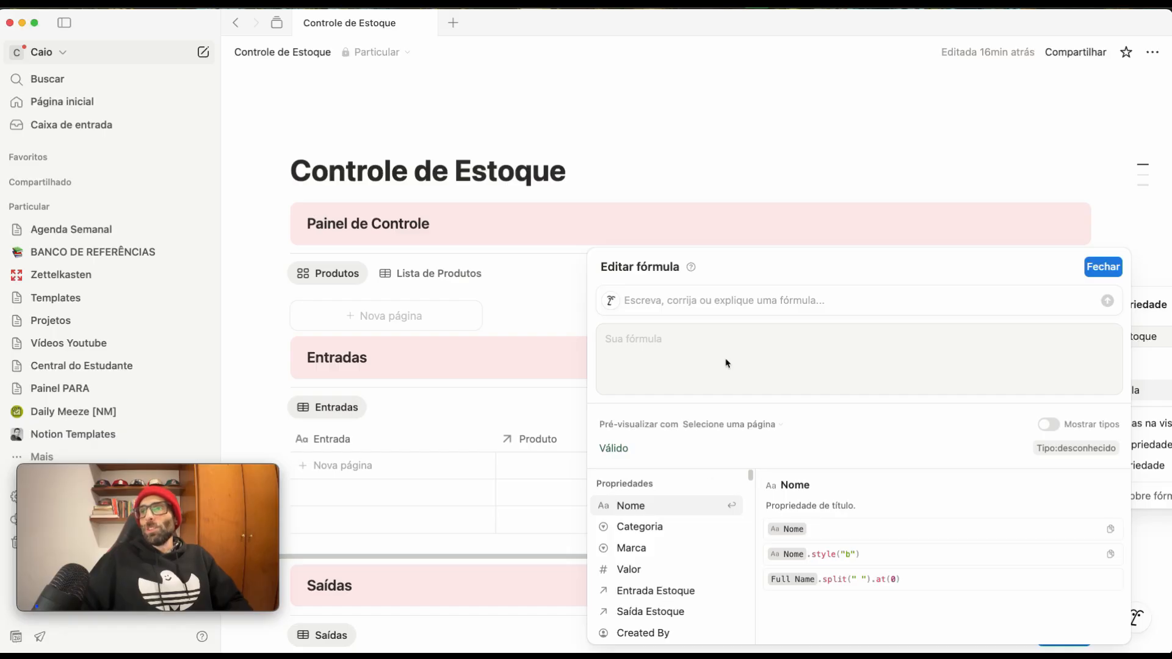
click(645, 596)
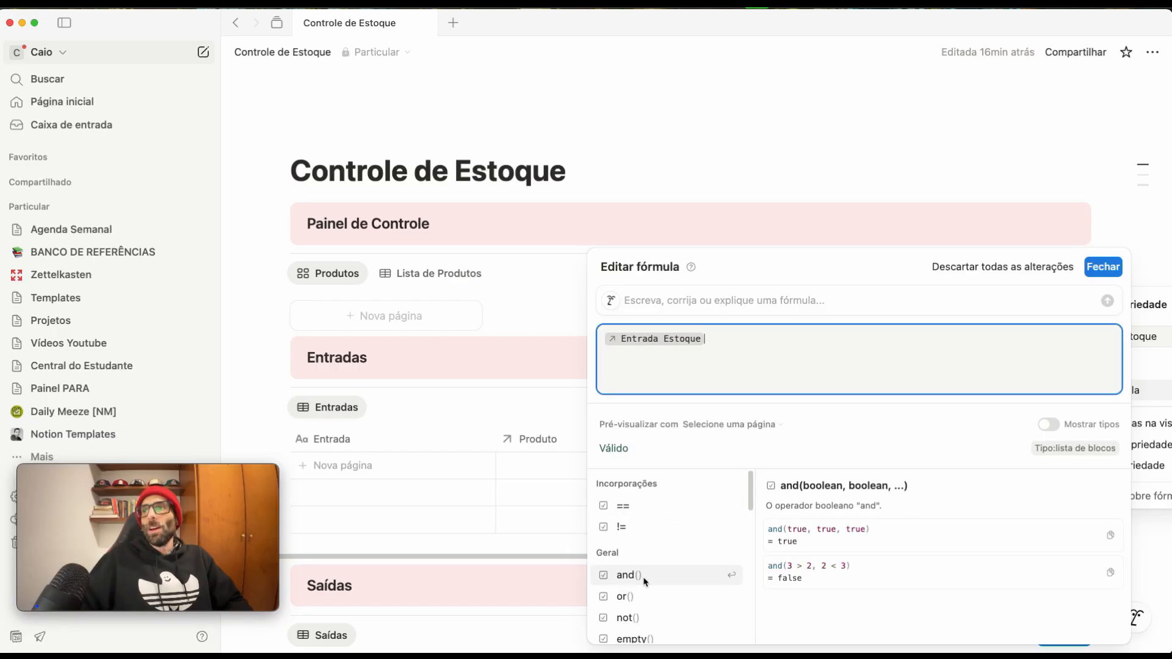
key(BackSpace)
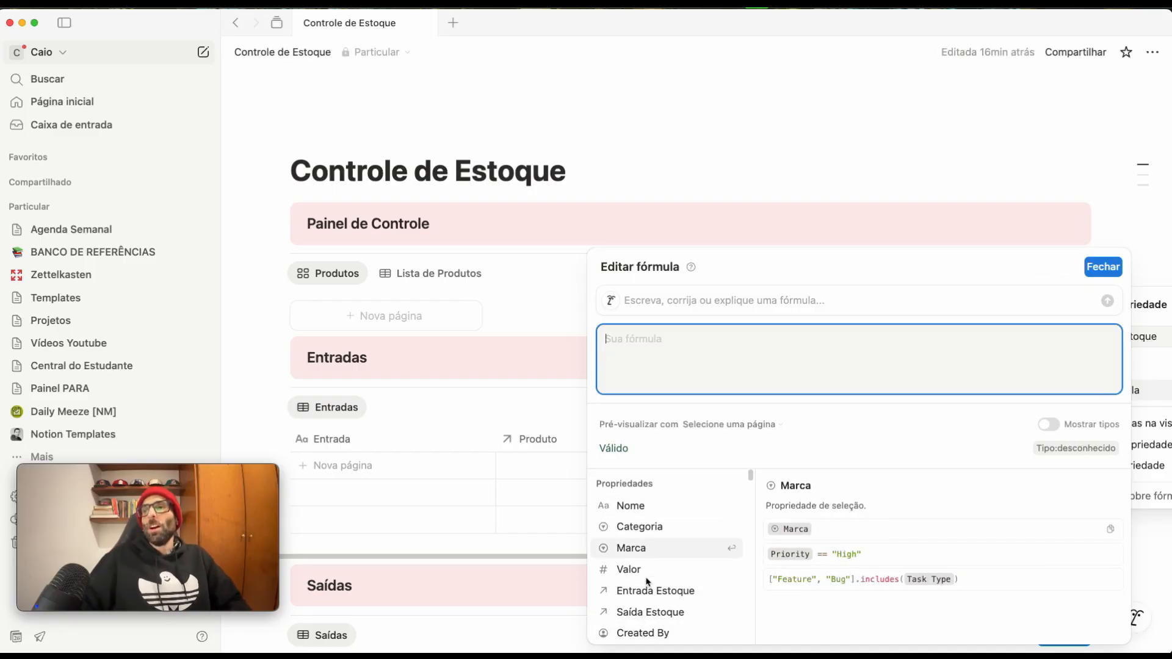
scroll(645, 543, down, 5)
scroll(647, 542, up, 4)
scroll(647, 542, up, 1)
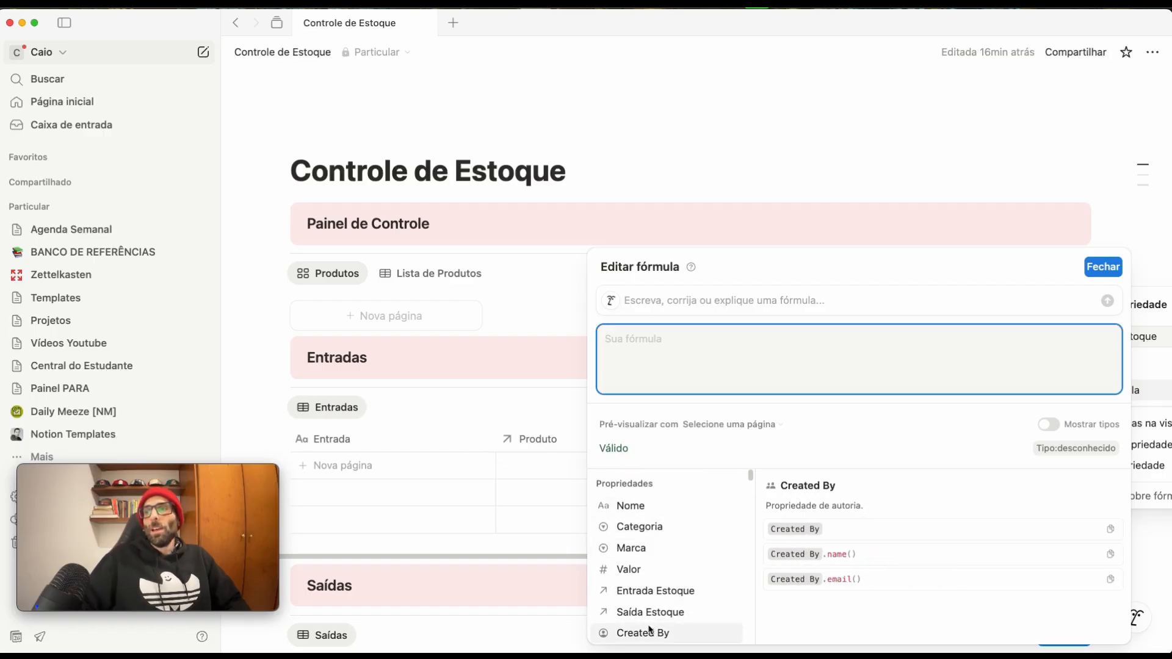
Step: Build the first part of the formula, summing the entry quantities: Entrada Estoque.map(current.Quantidade).sum()
click(654, 591)
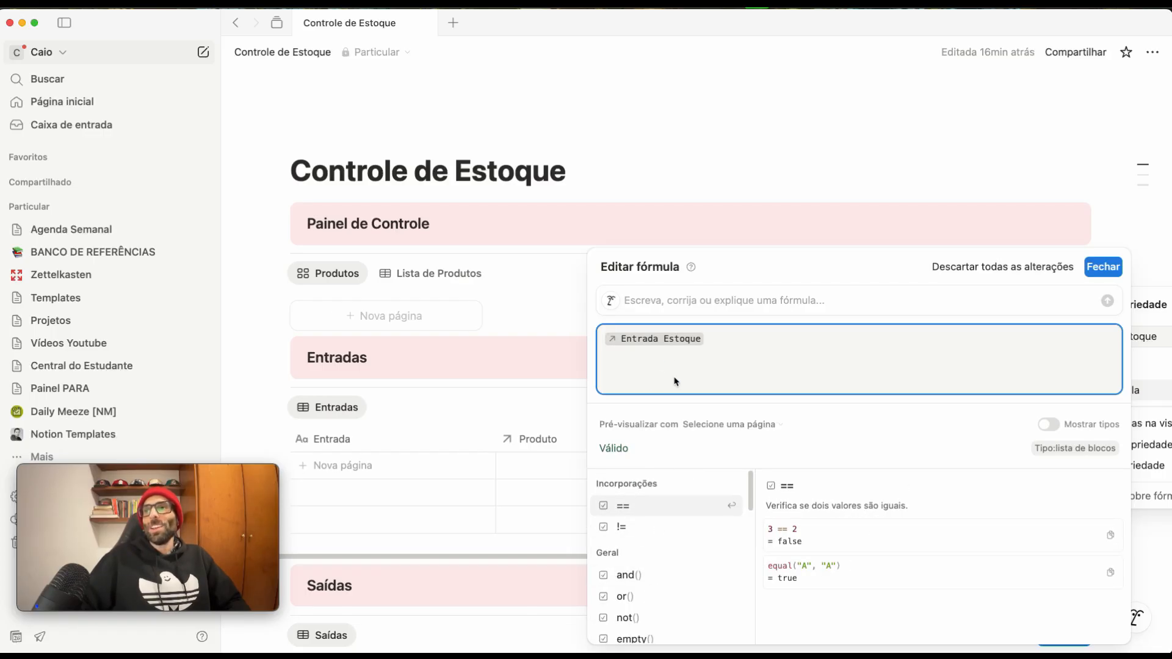
text(.map)
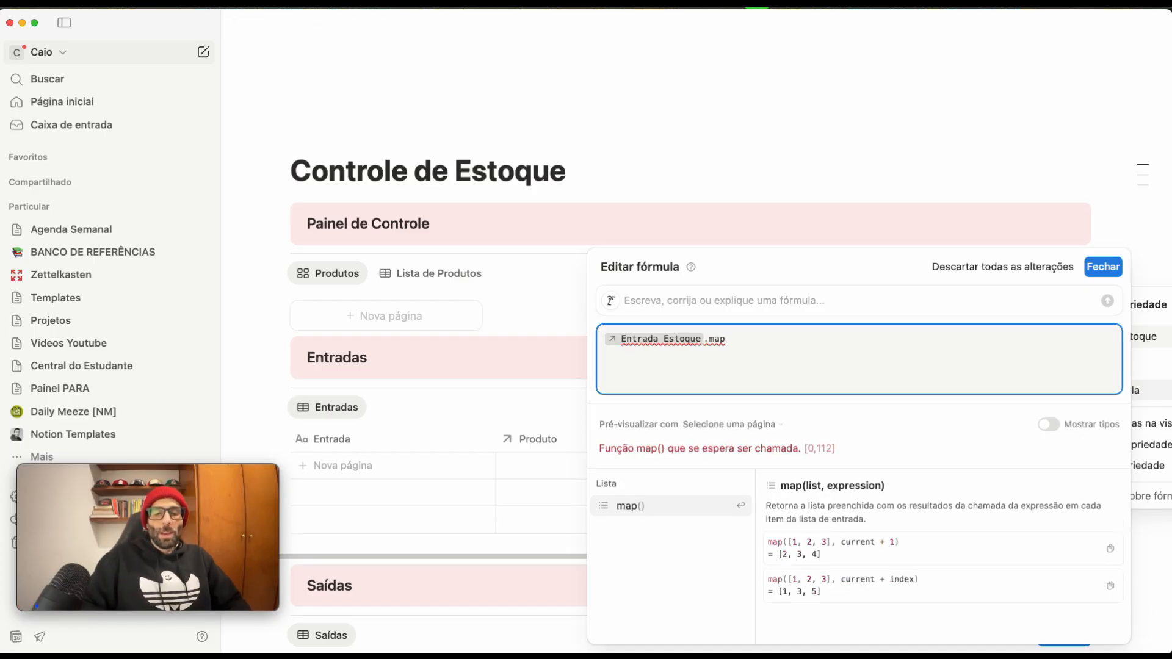
text((current)
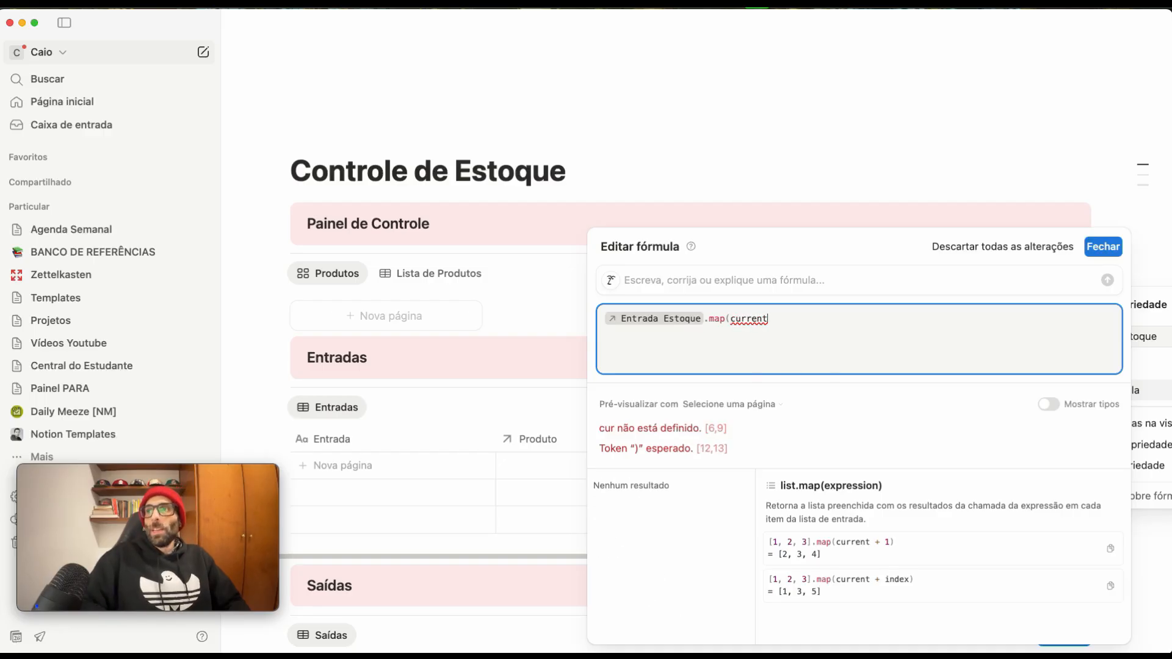
text(.)
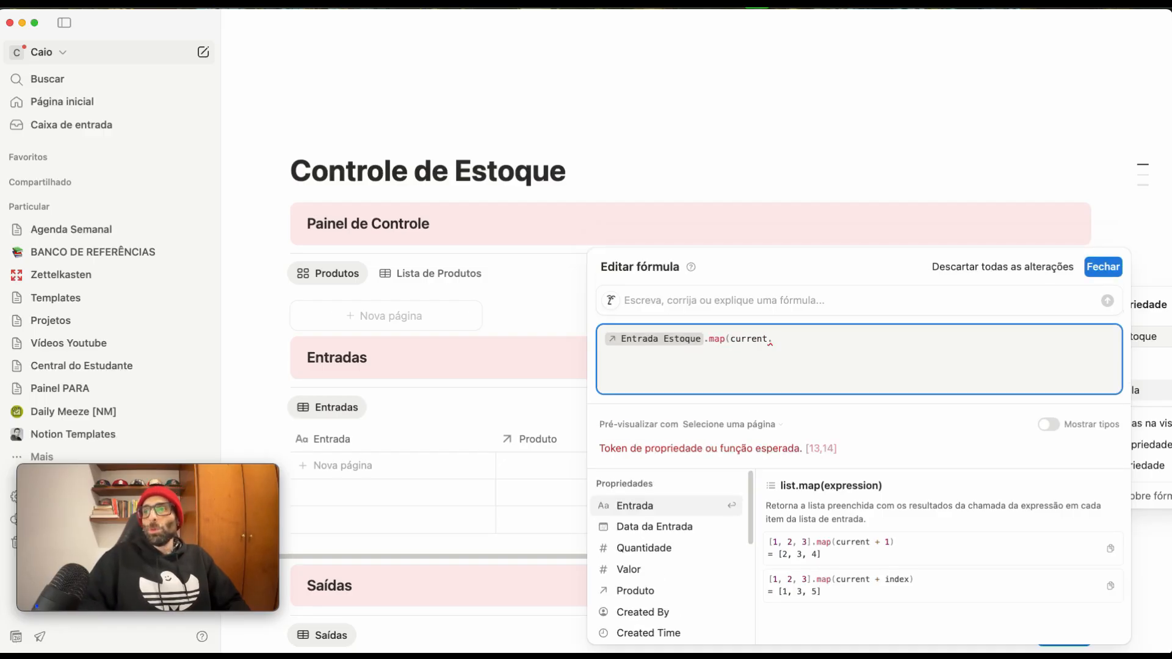
click(644, 548)
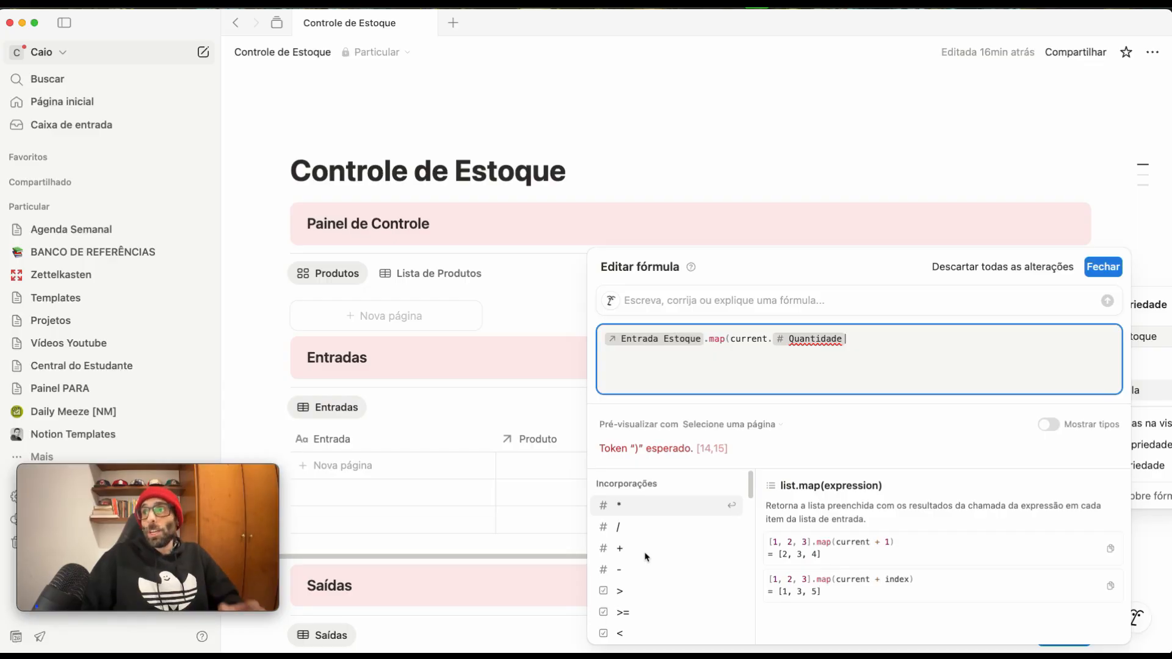
text().)
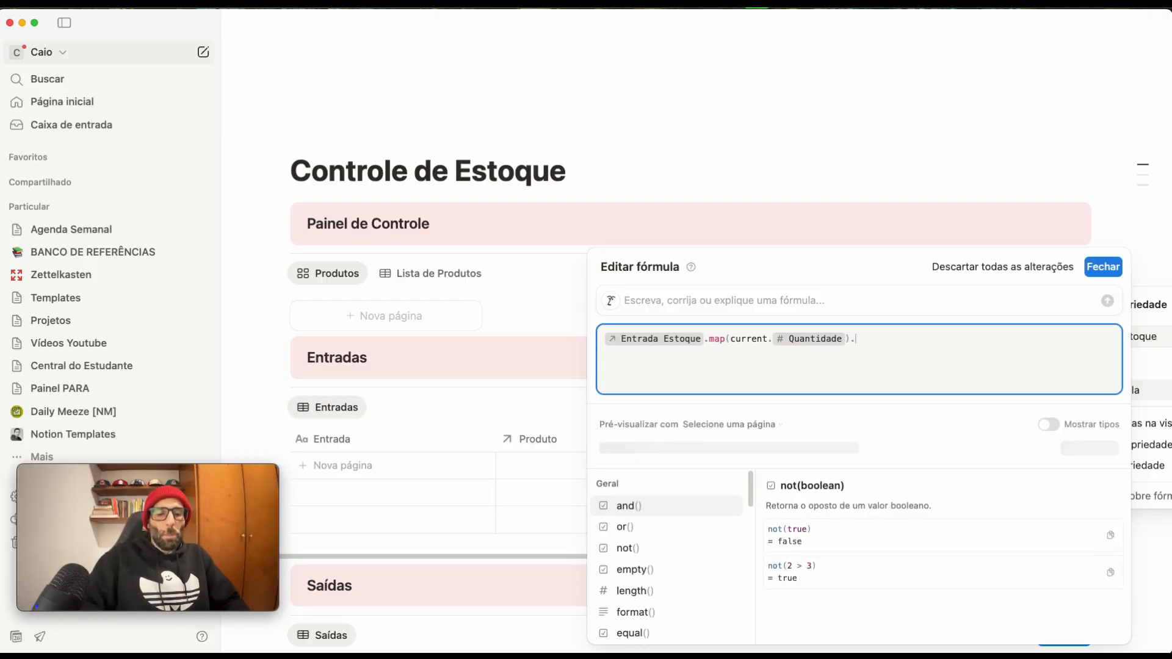
text(sum)
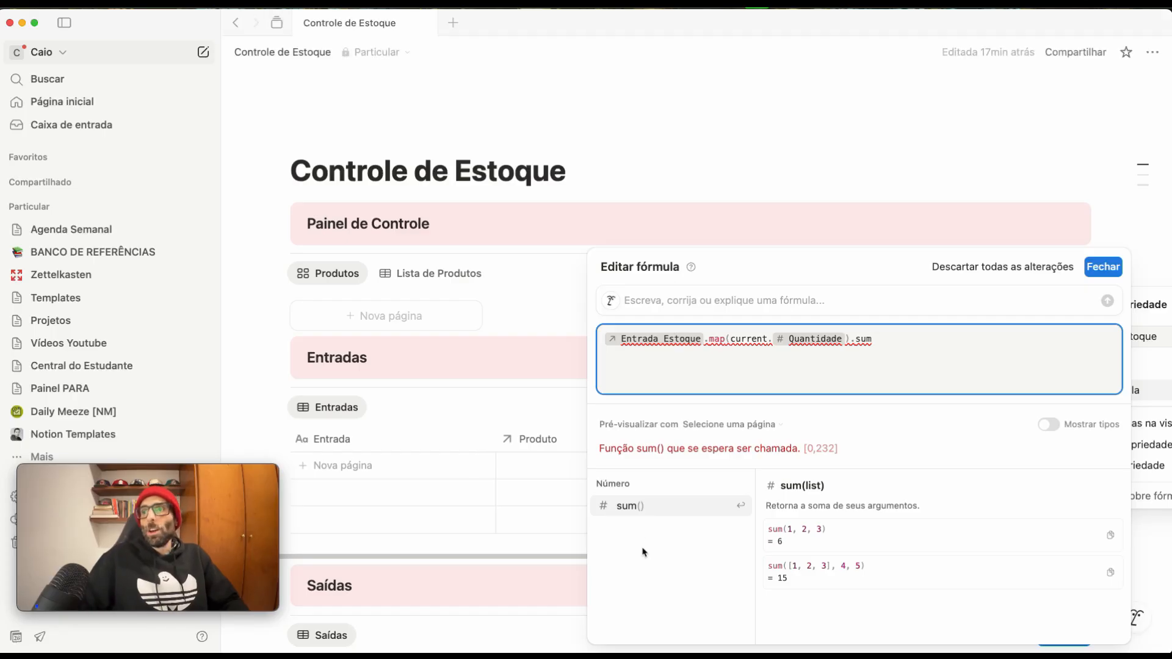
click(631, 512)
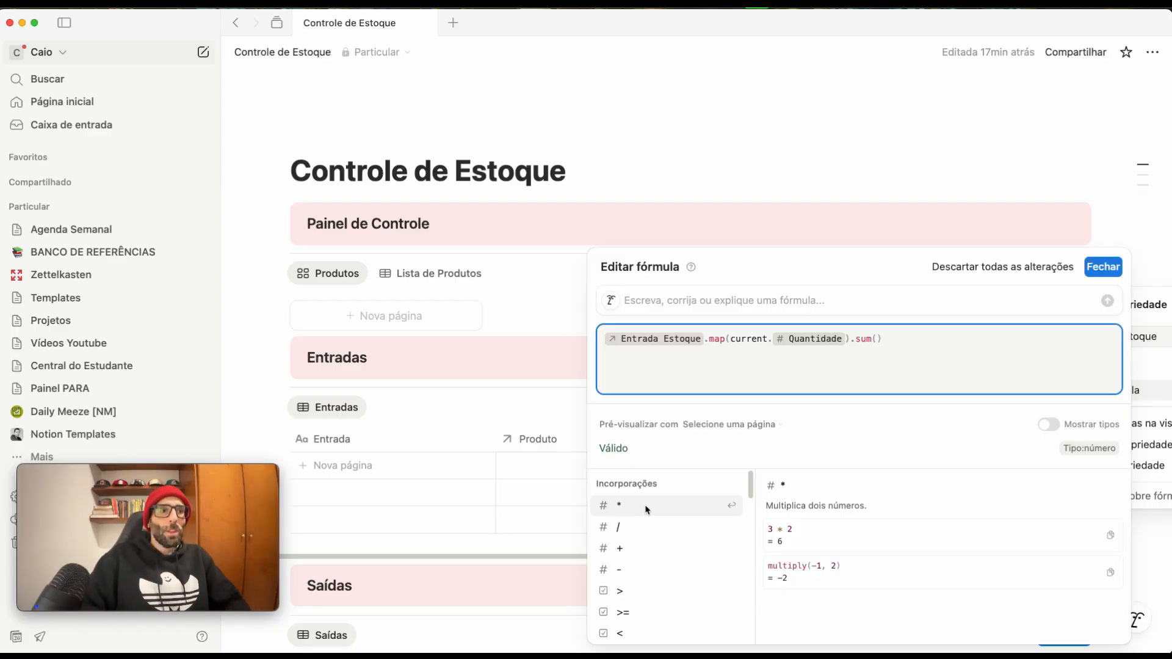
Step: Subtract the summed exit quantities by appending "- Saída Estoque.map(current.Quantidade).sum()" and close the formula editor
text(-)
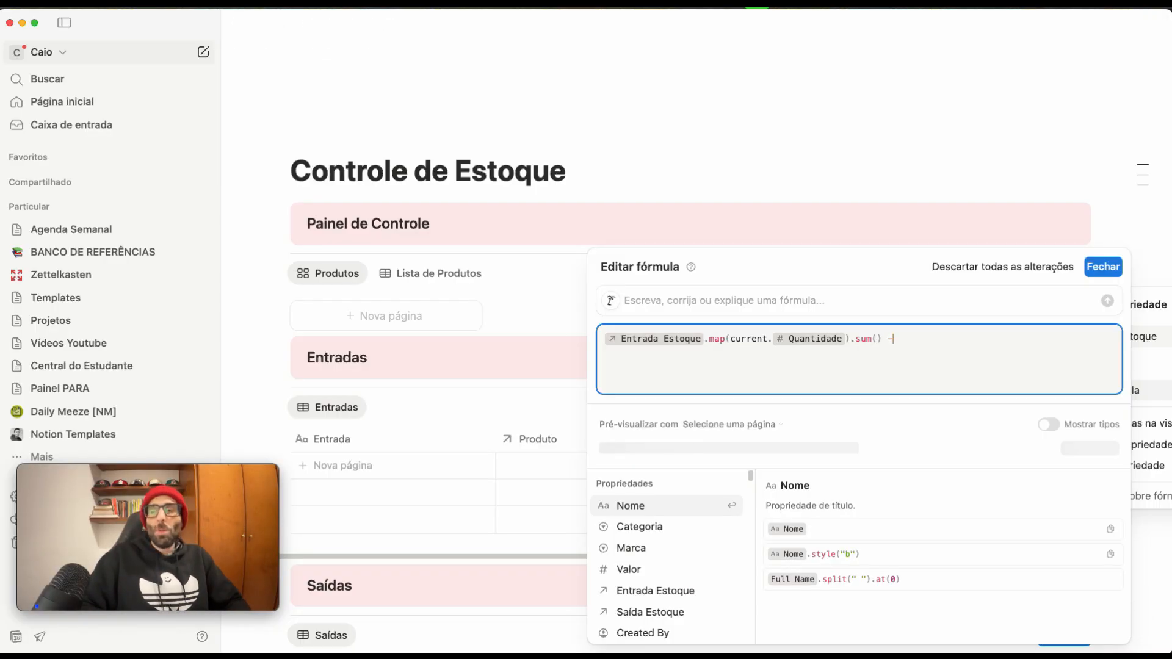
click(642, 613)
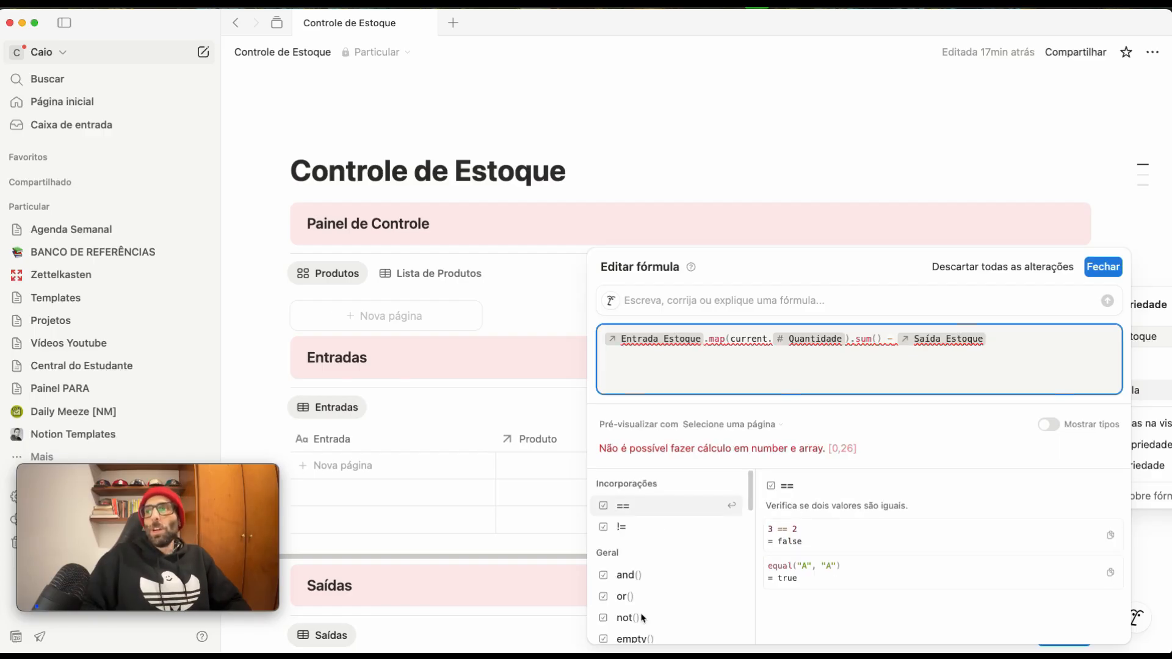
text(.)
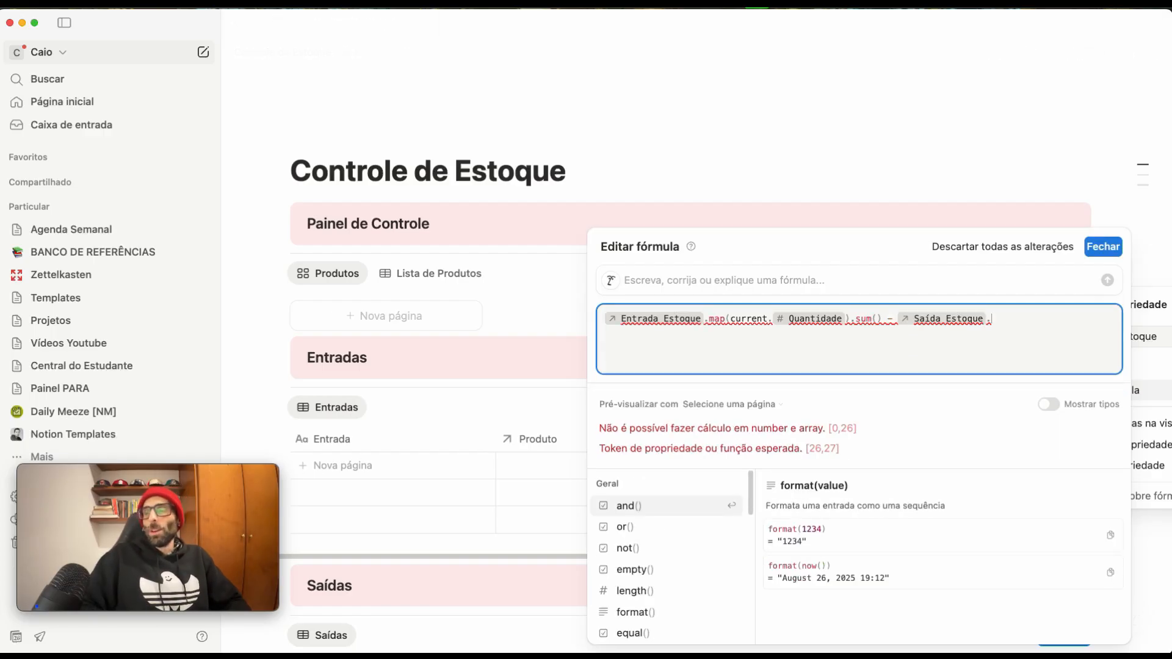
text(map)
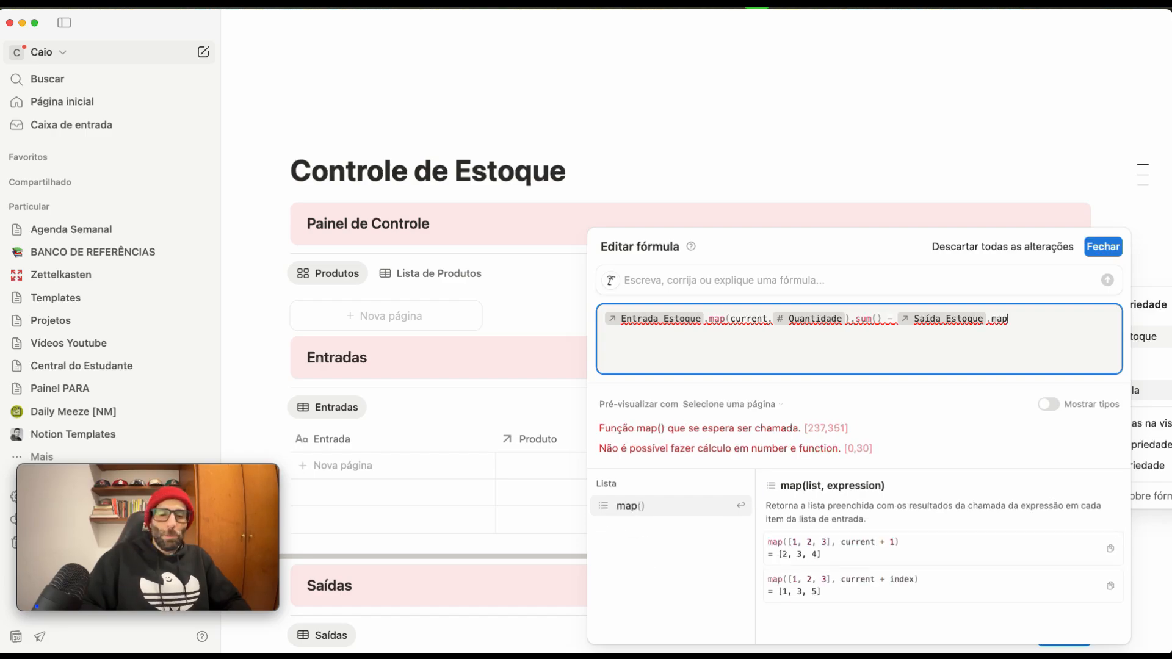
text((curren)
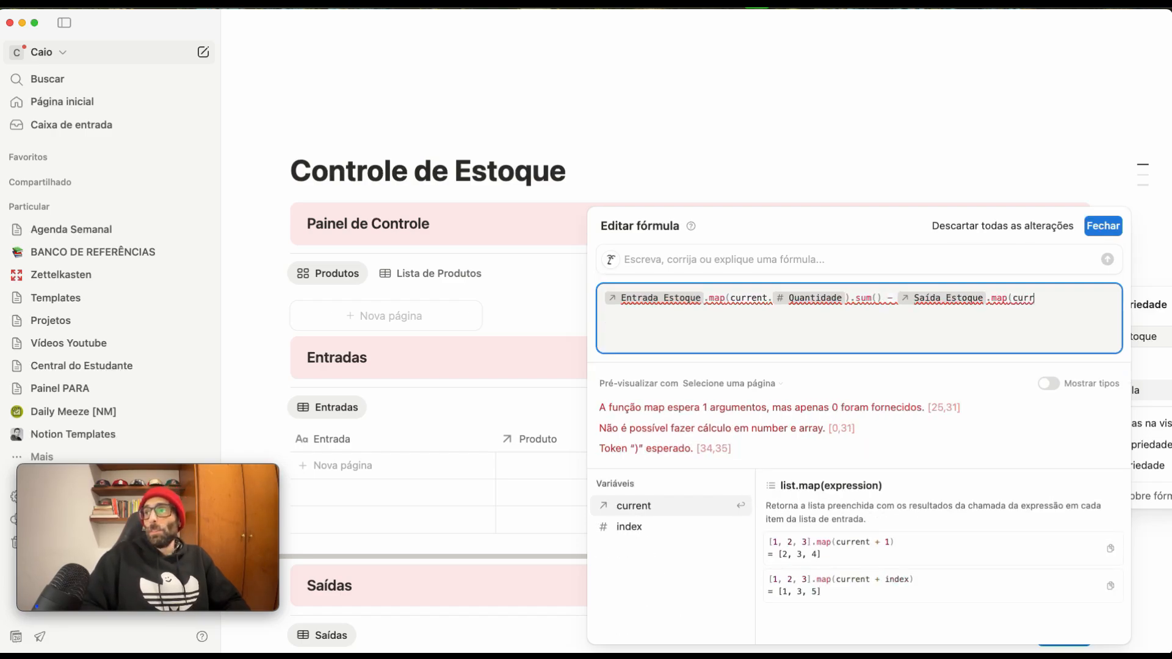
key(BackSpace)
text(t.)
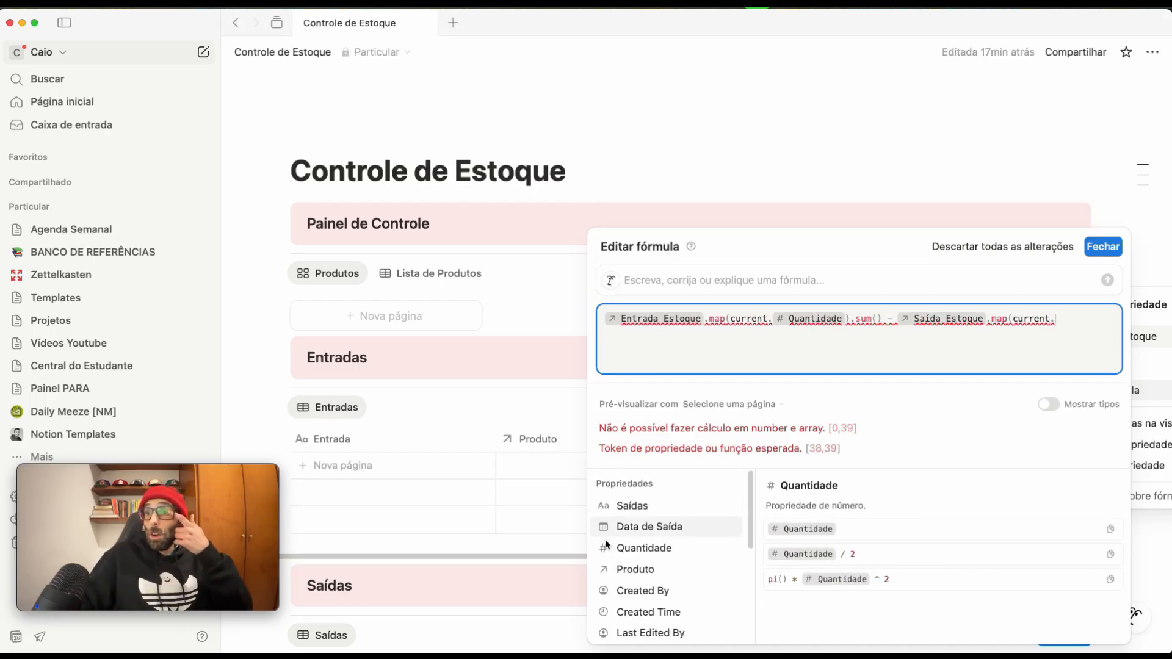
click(621, 548)
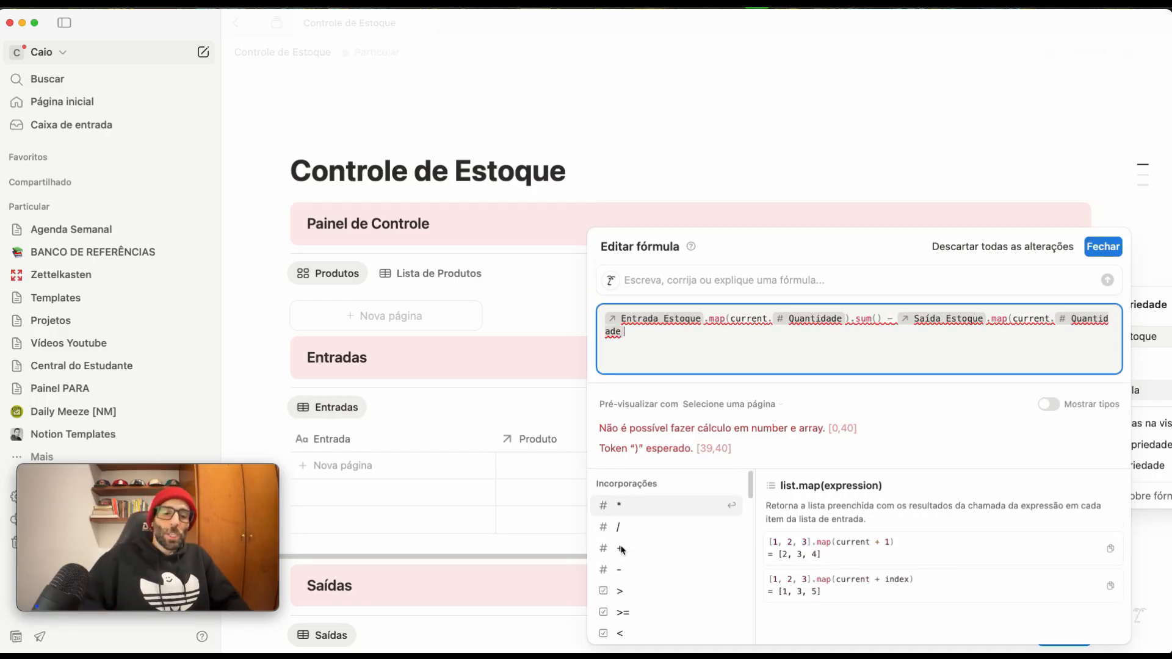
text())
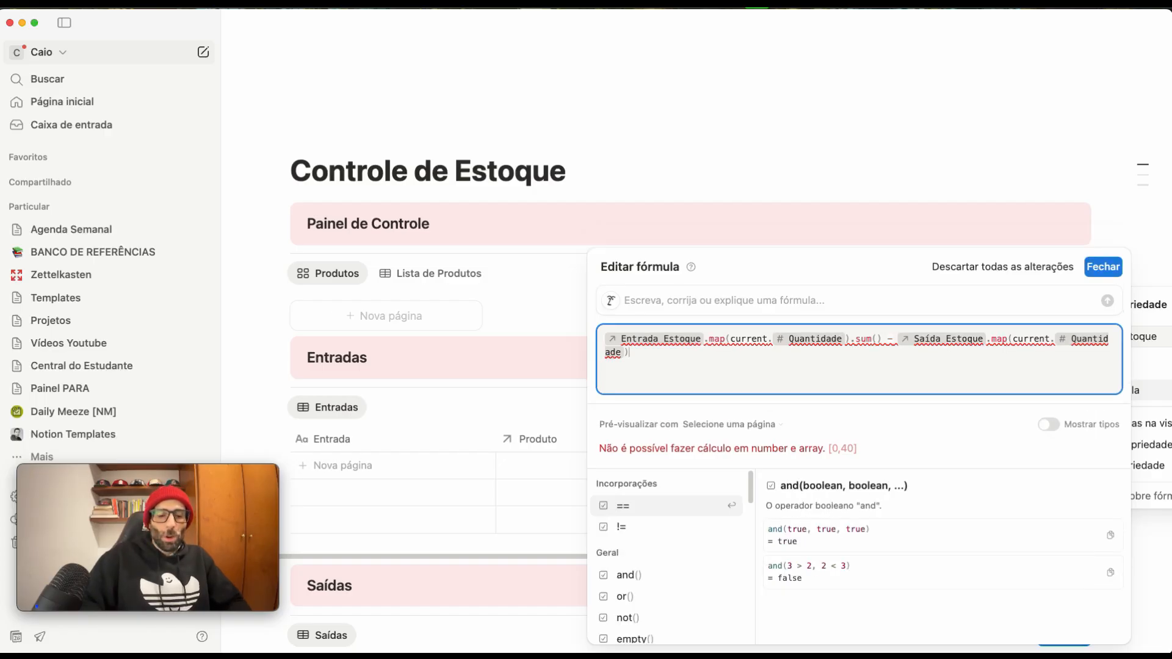
text(.sum)
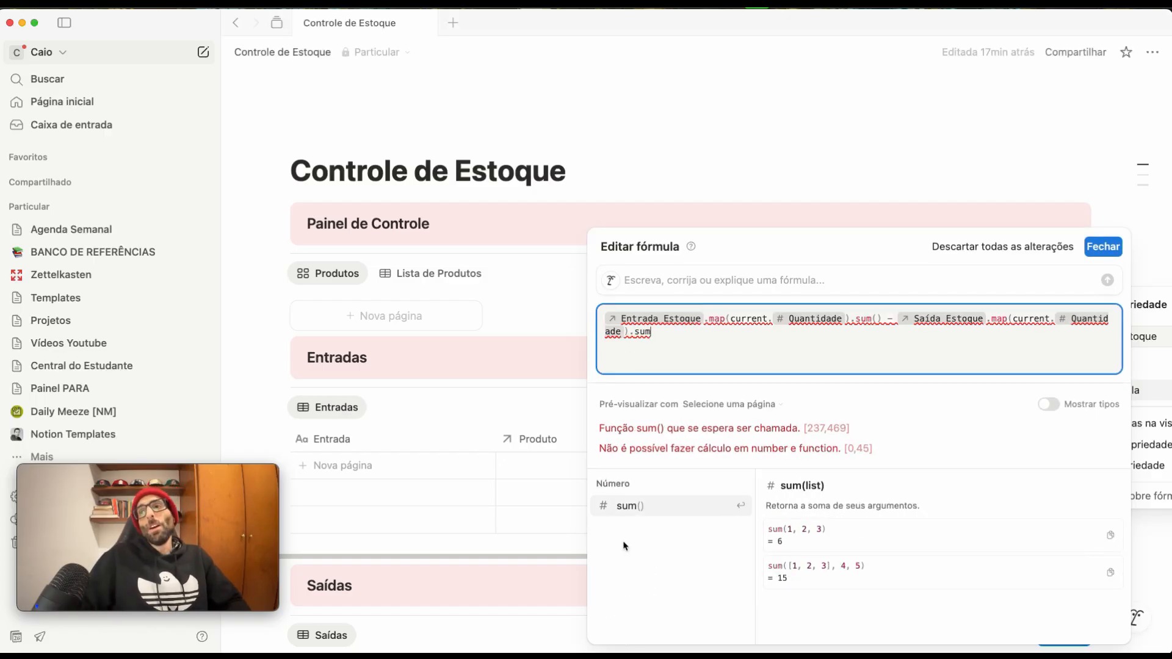
click(624, 506)
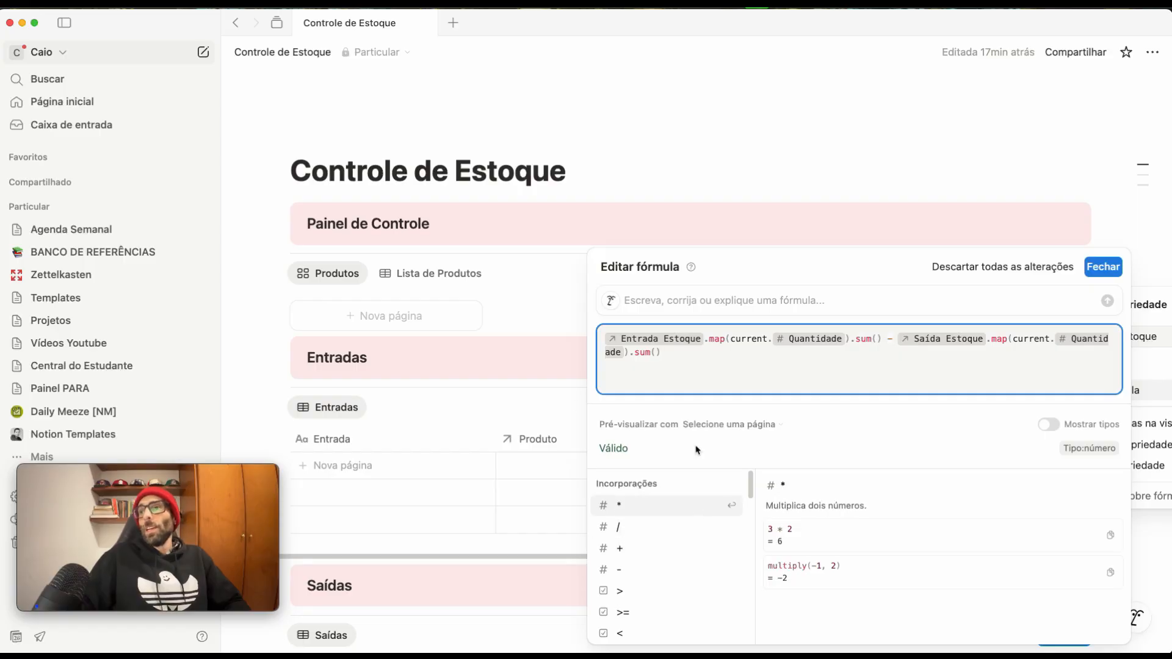
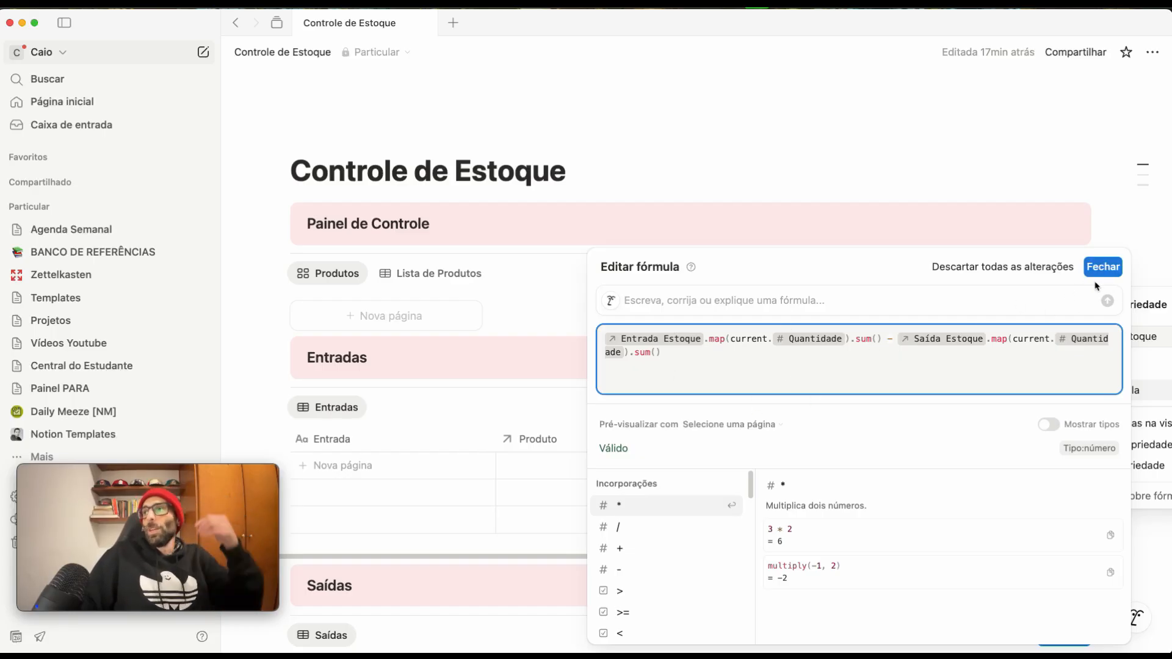
click(1103, 267)
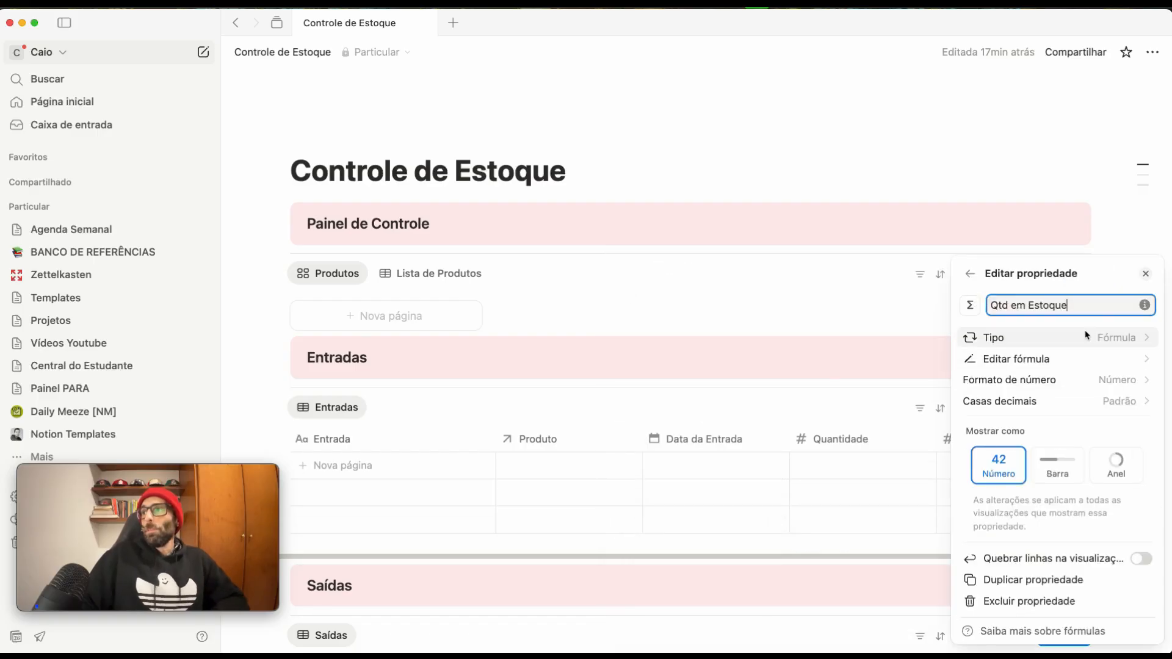
Step: Review the "Qtd em Estoque" formula, the products database's property list and the property visibility of the Produtos gallery
click(1018, 360)
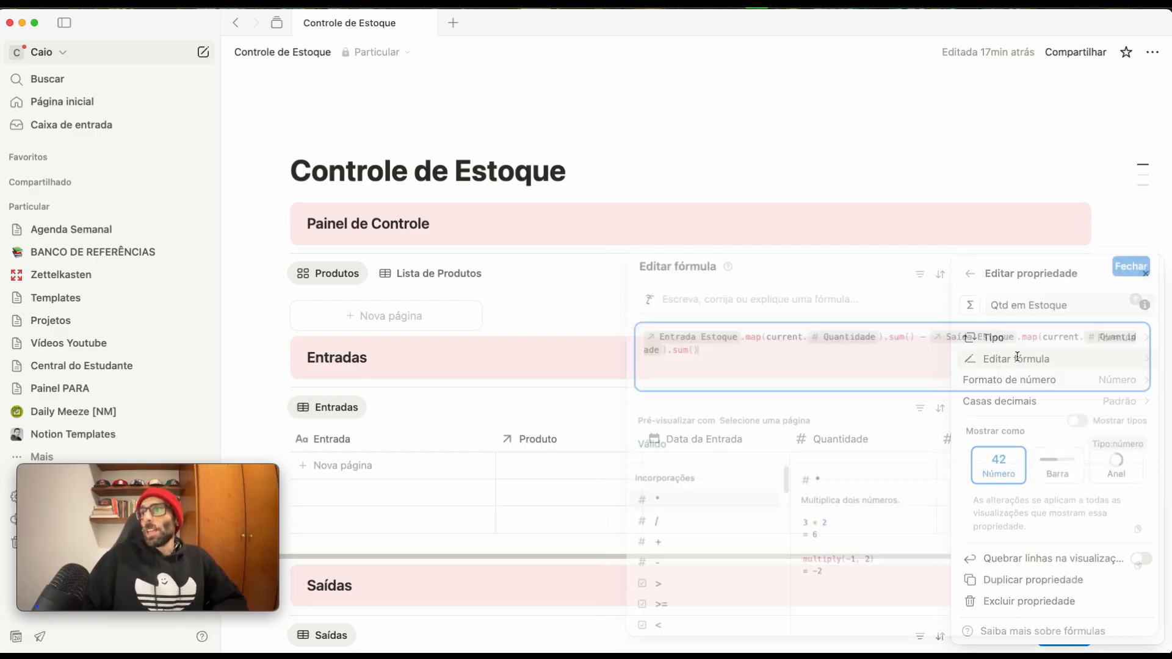
click(1130, 267)
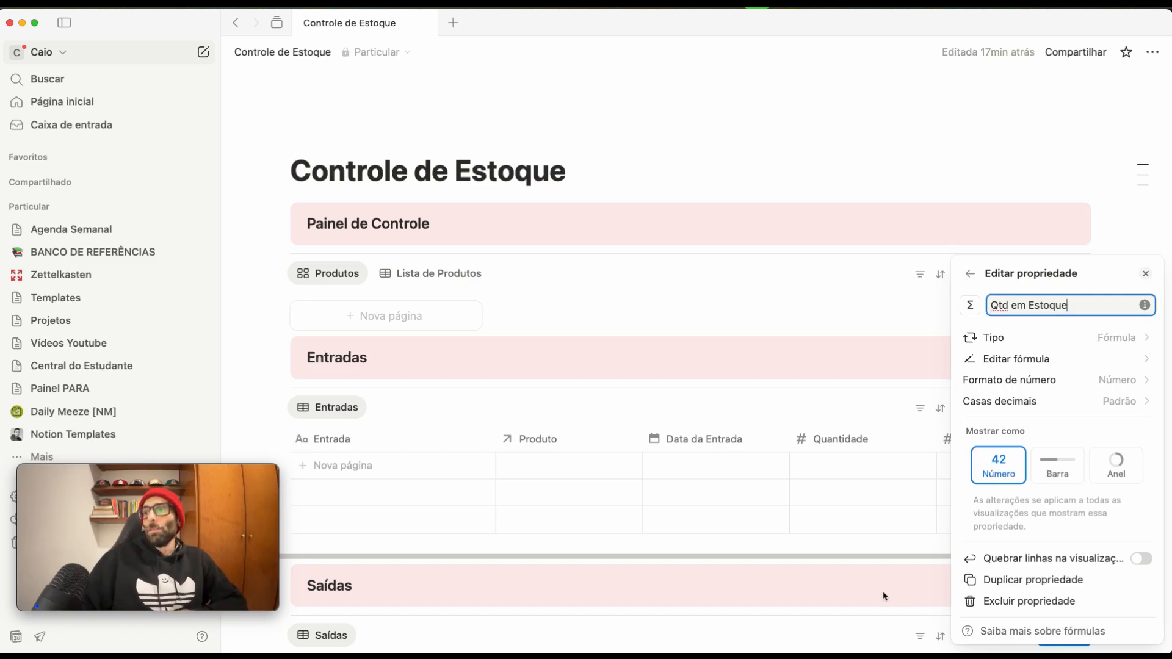
click(791, 597)
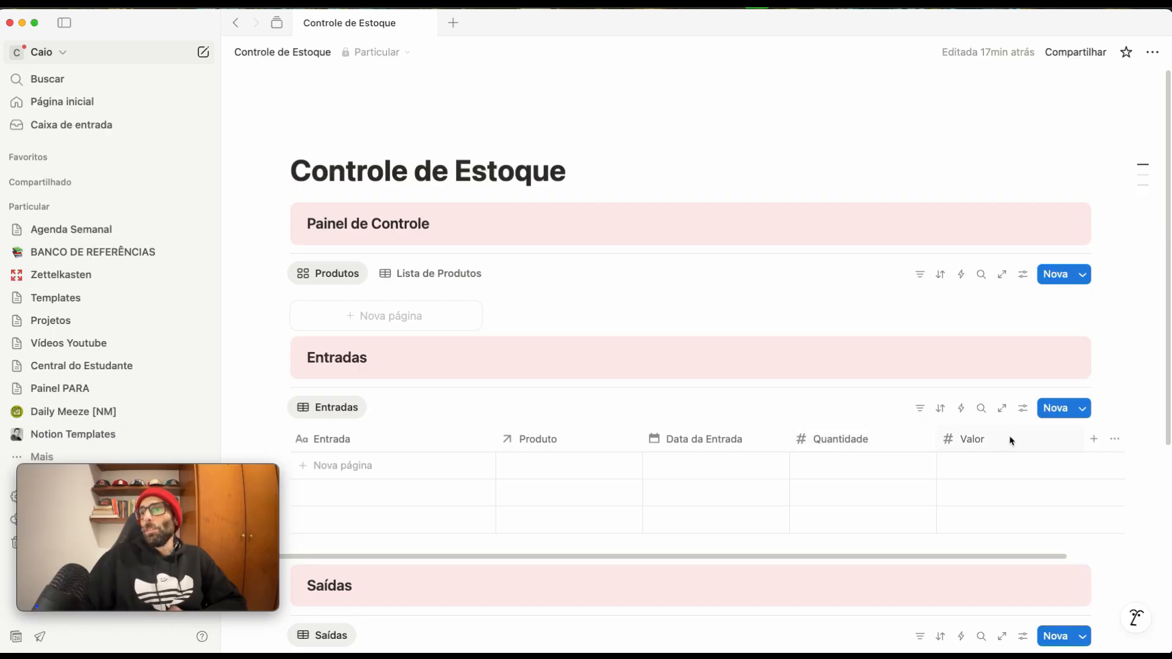
click(1023, 274)
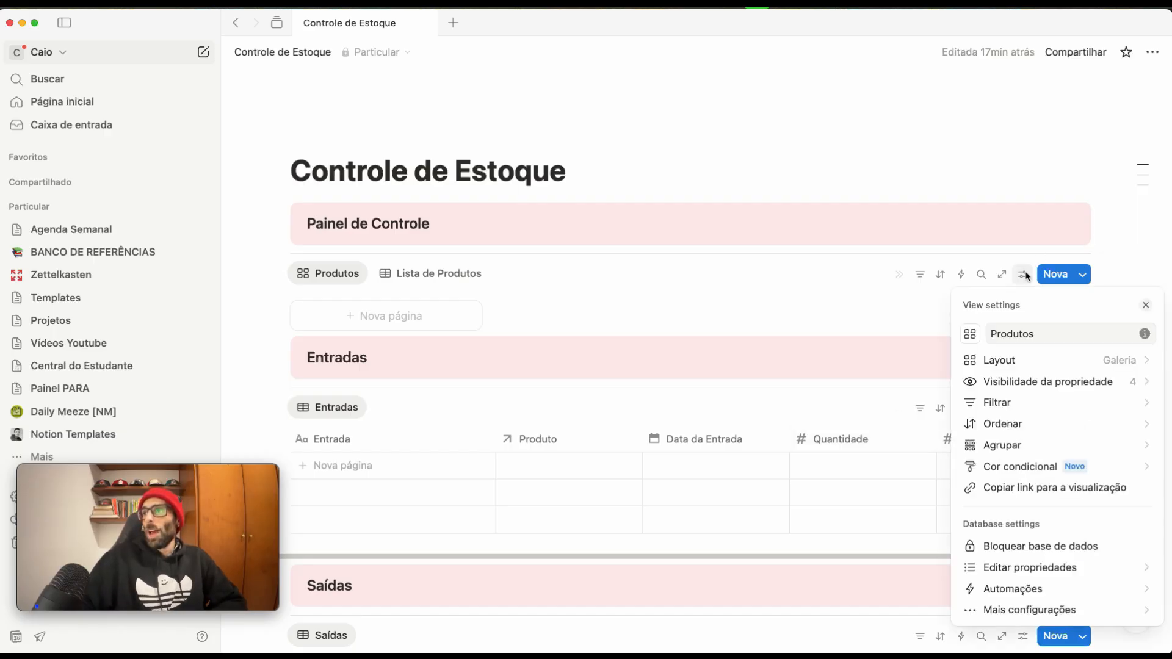
click(1040, 577)
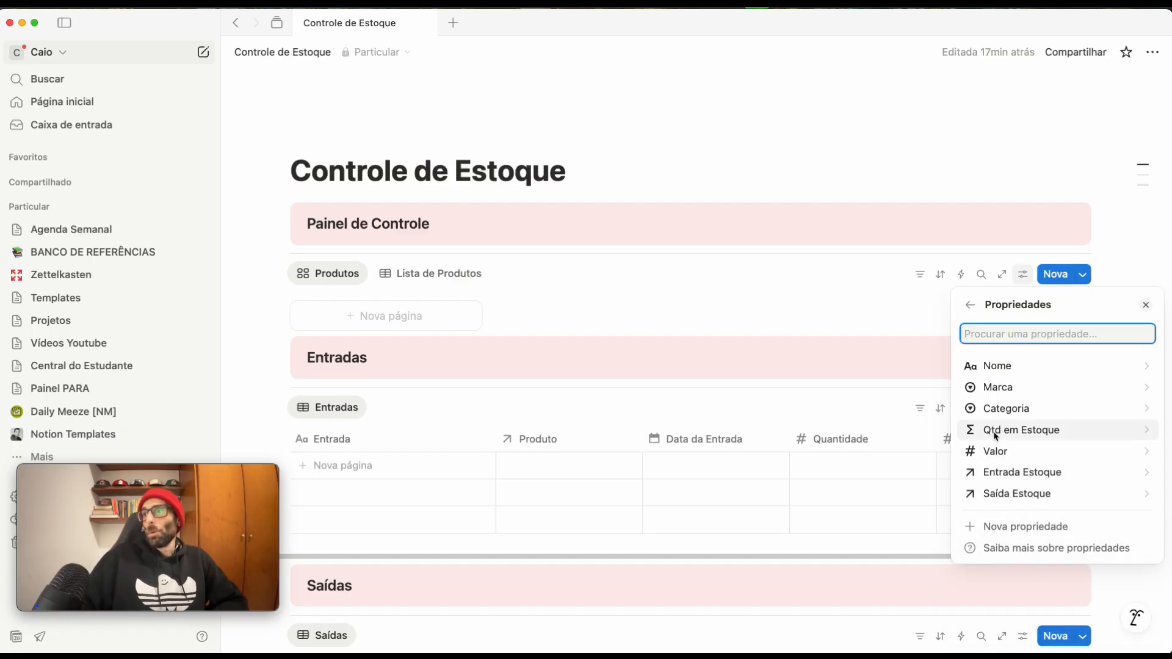
click(970, 306)
click(1046, 383)
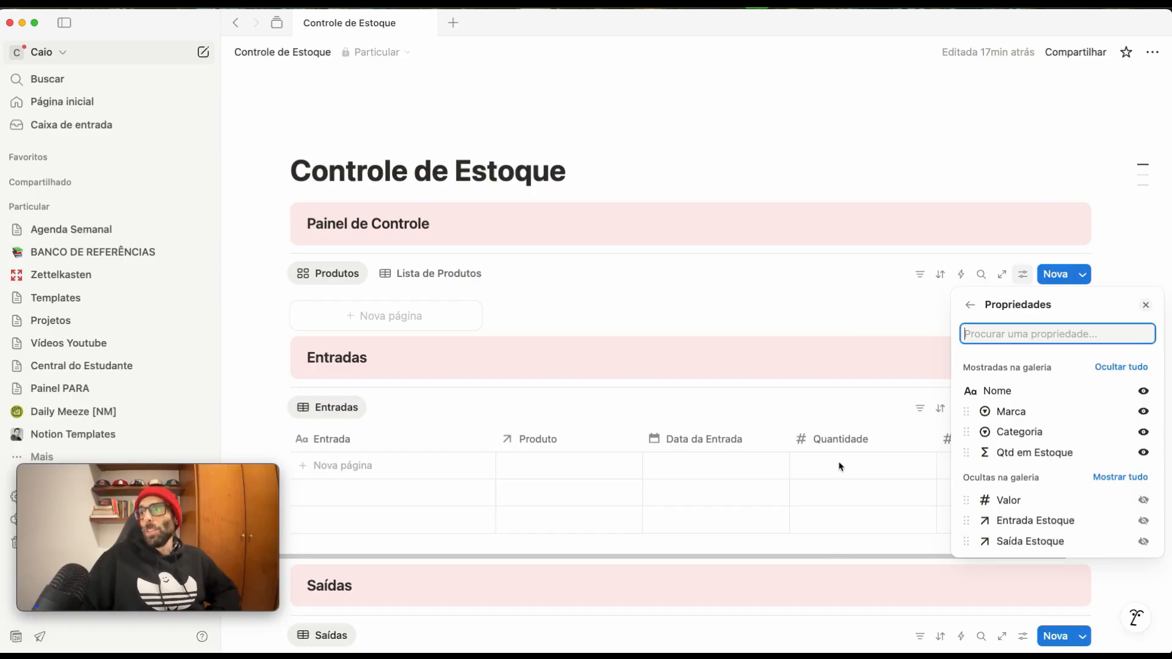
click(768, 137)
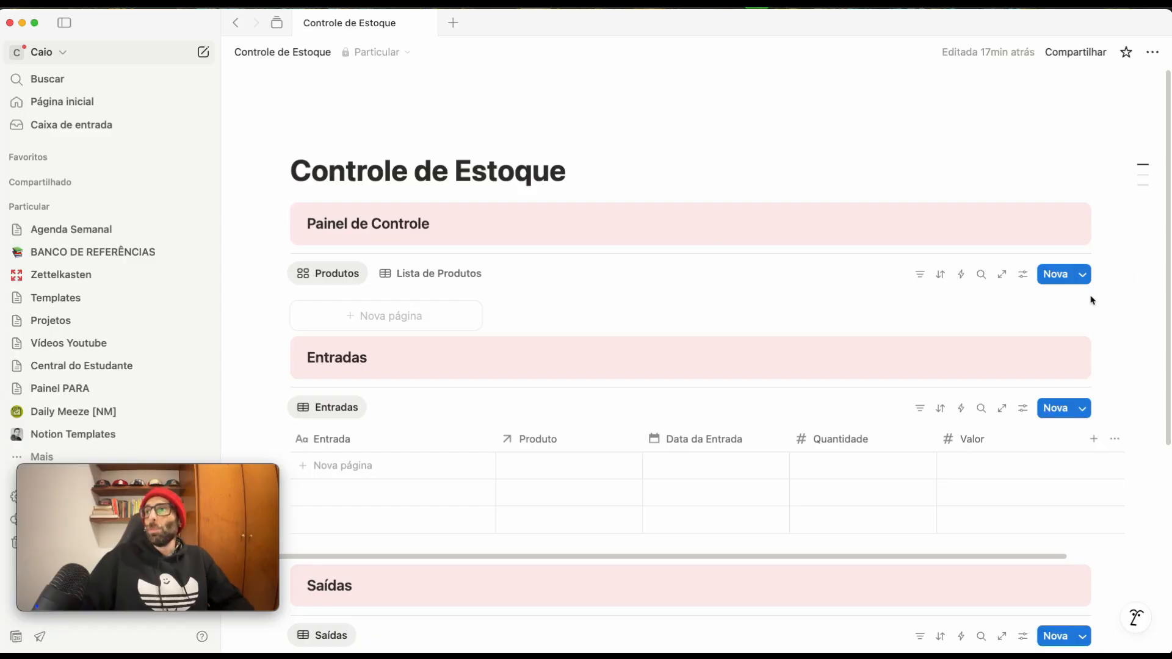
Step: Set the card preview of the Produtos gallery to Capa and close the view settings
click(1024, 277)
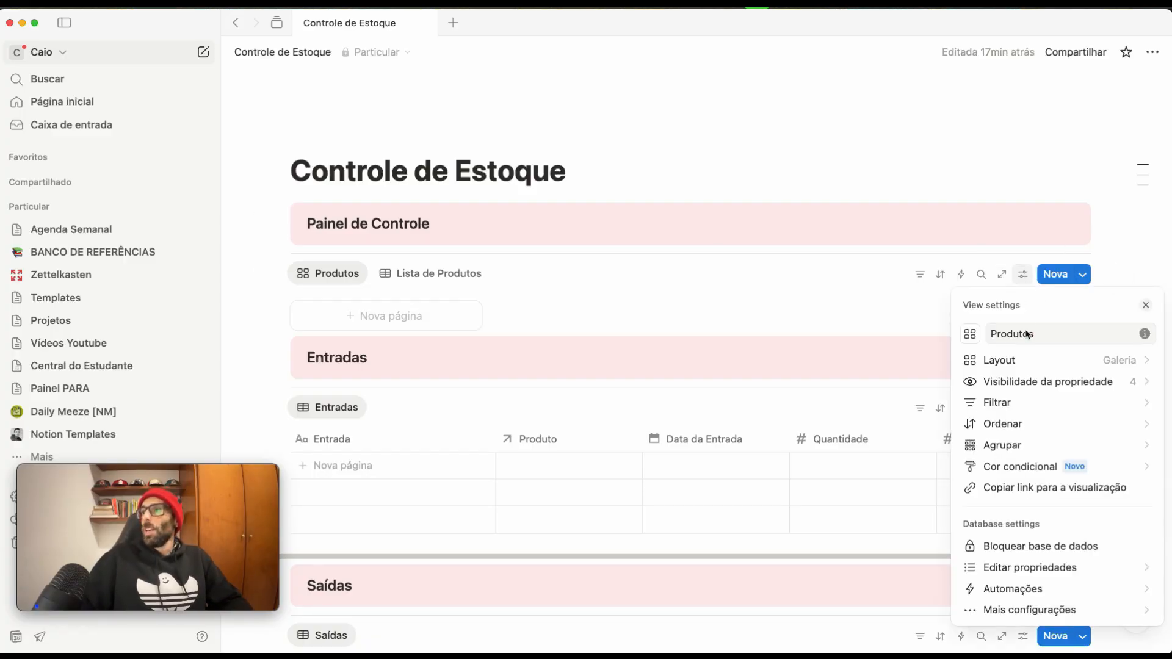
click(1023, 361)
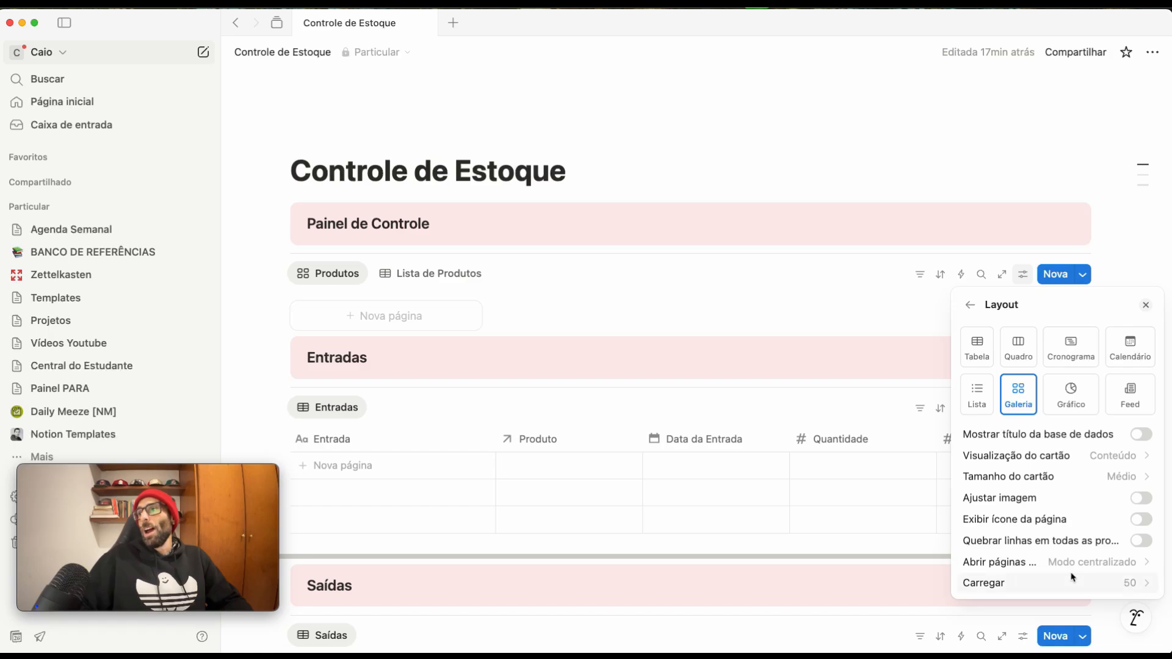
click(1111, 458)
click(1073, 503)
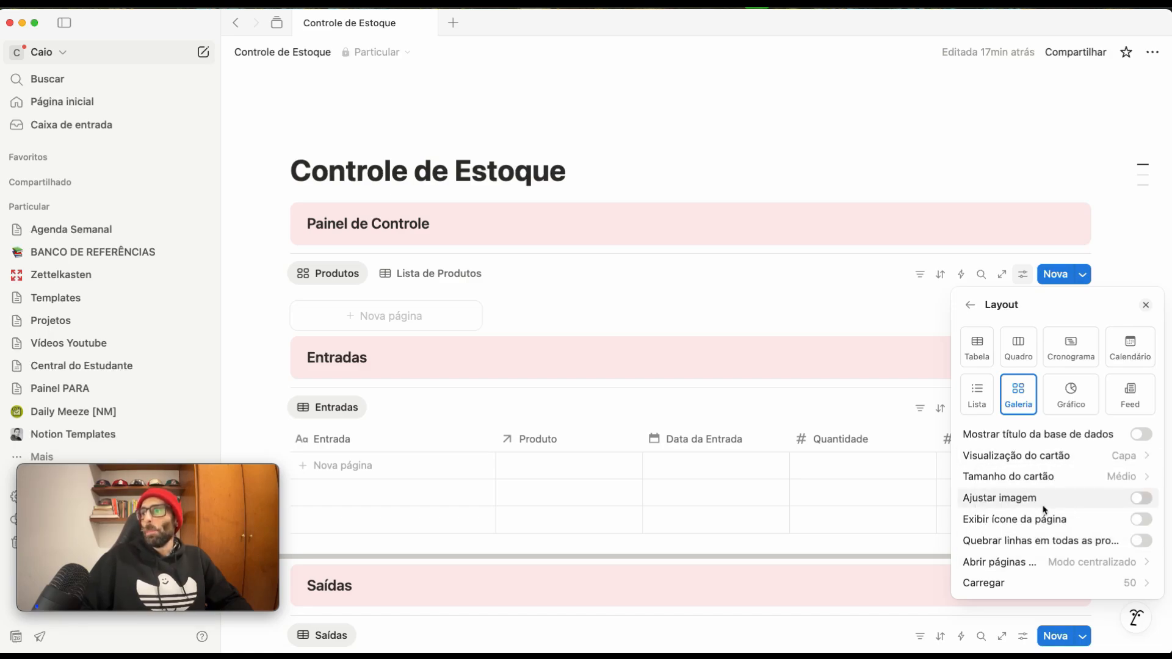
click(785, 130)
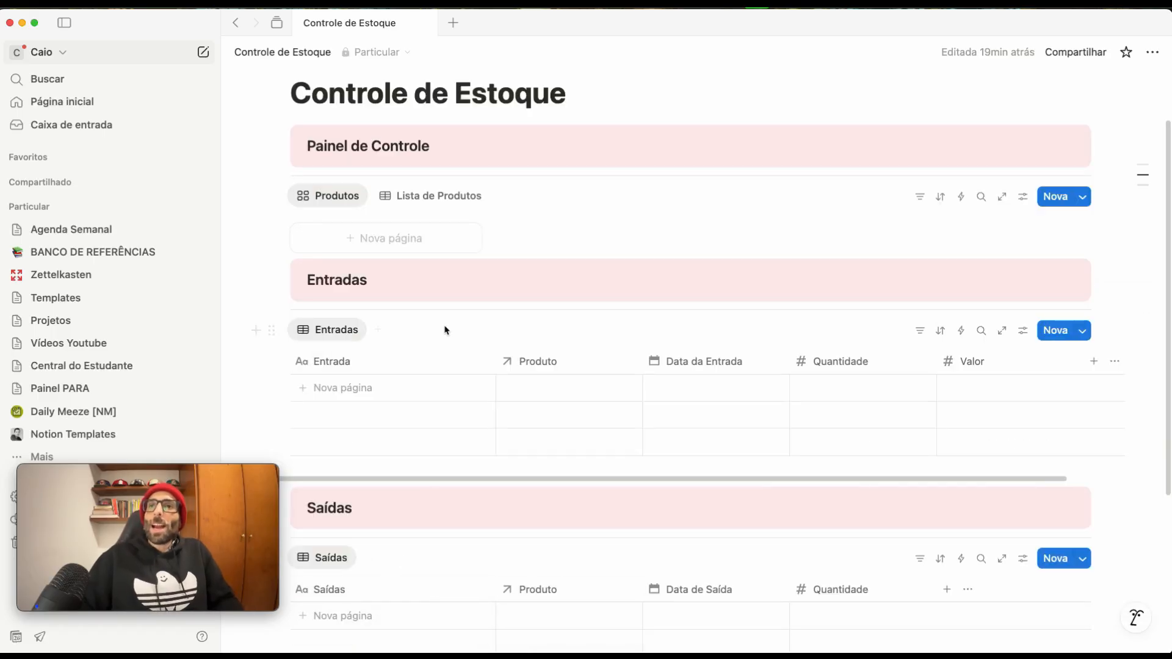
Step: Create a product page titled "Produto 1" in the gallery, add a cover and open the Unsplash images for changing it
click(376, 234)
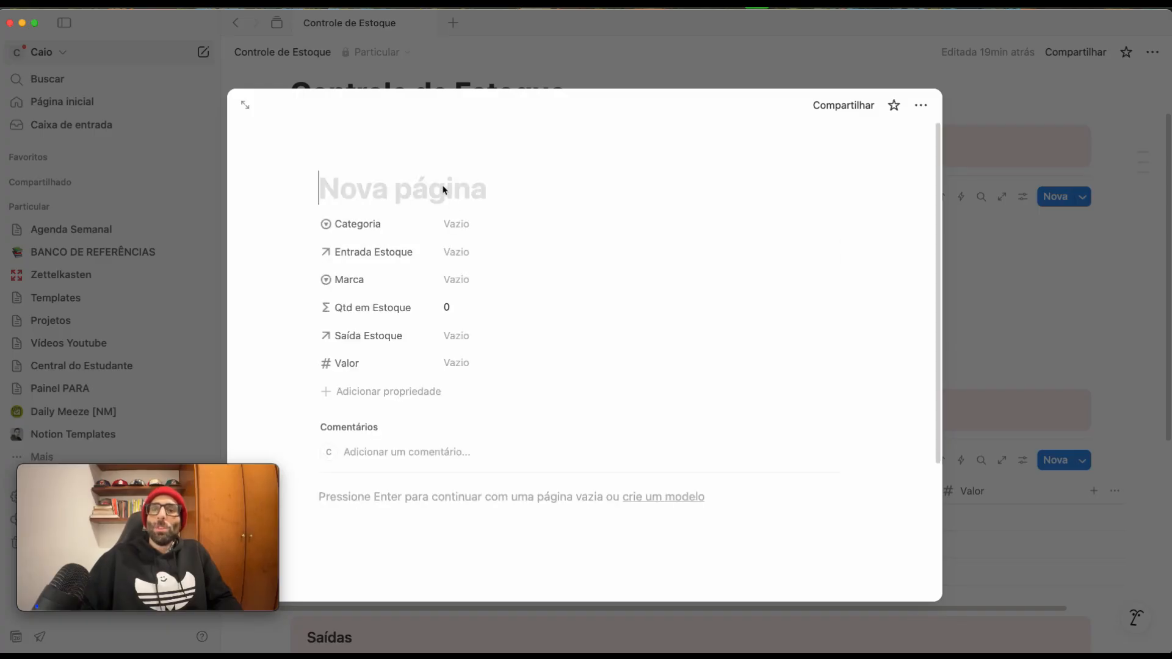
text(Produto 1)
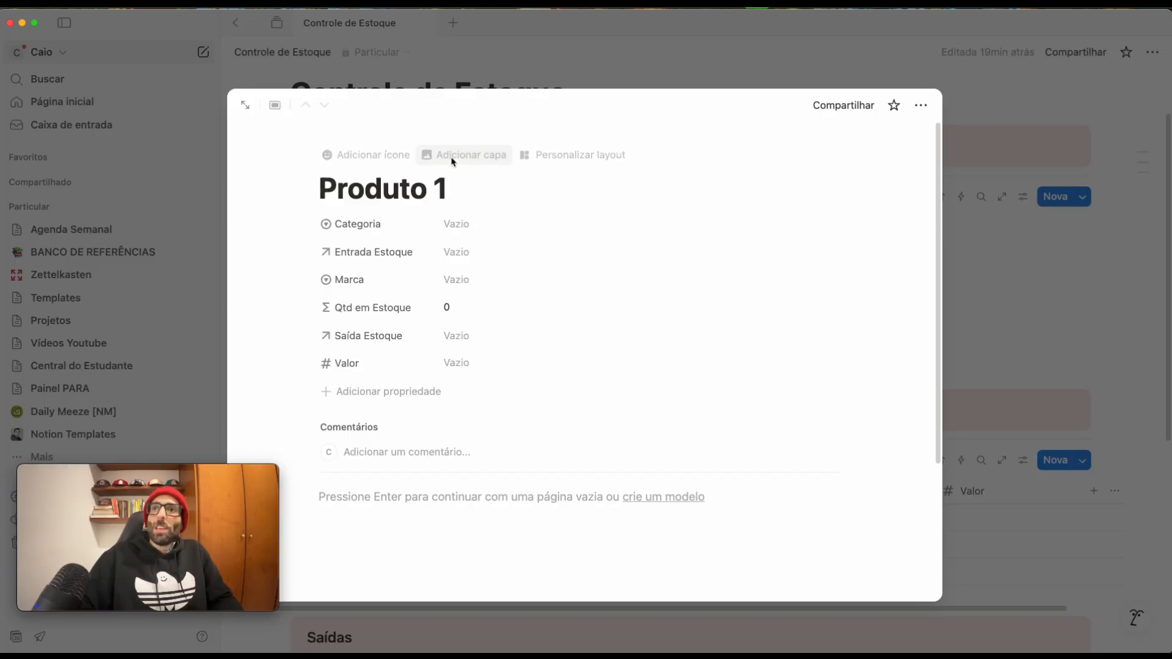
click(451, 157)
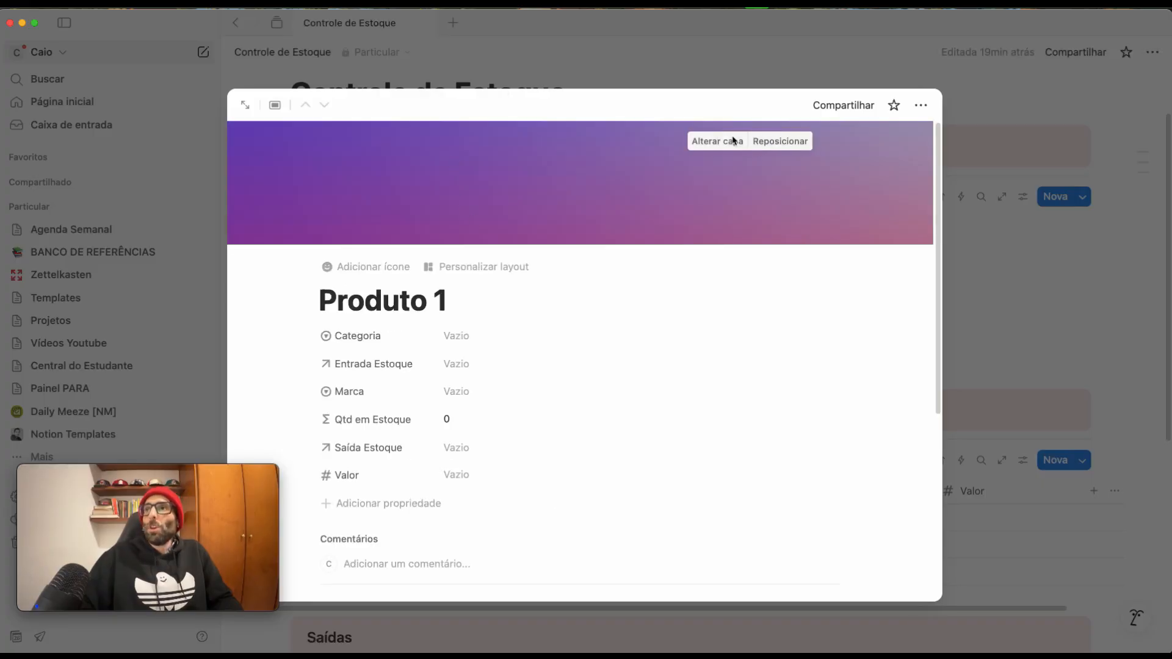
click(743, 144)
click(687, 168)
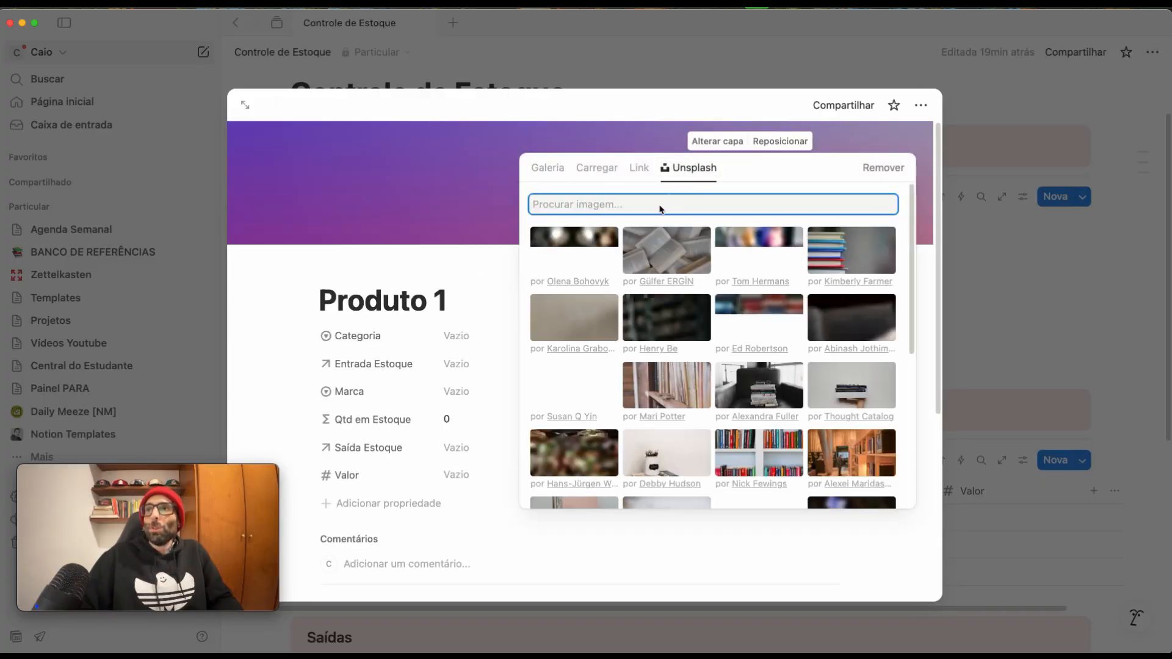
Step: Search the Unsplash cover images for "boné" and browse the pictures
text(ben)
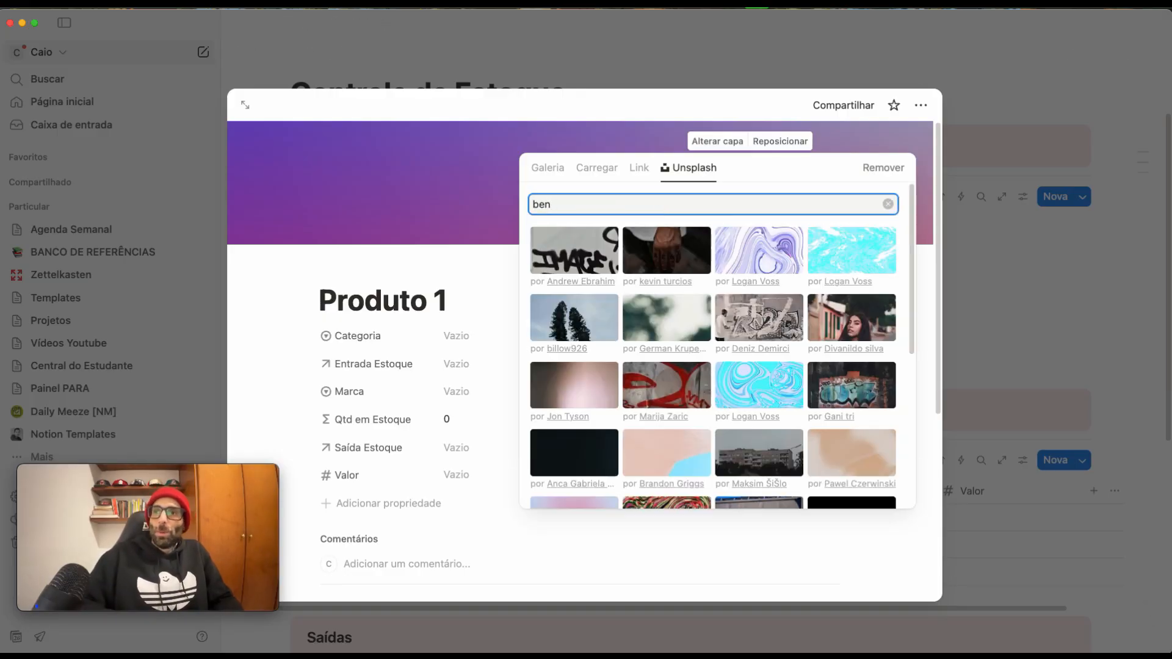
text(éoné)
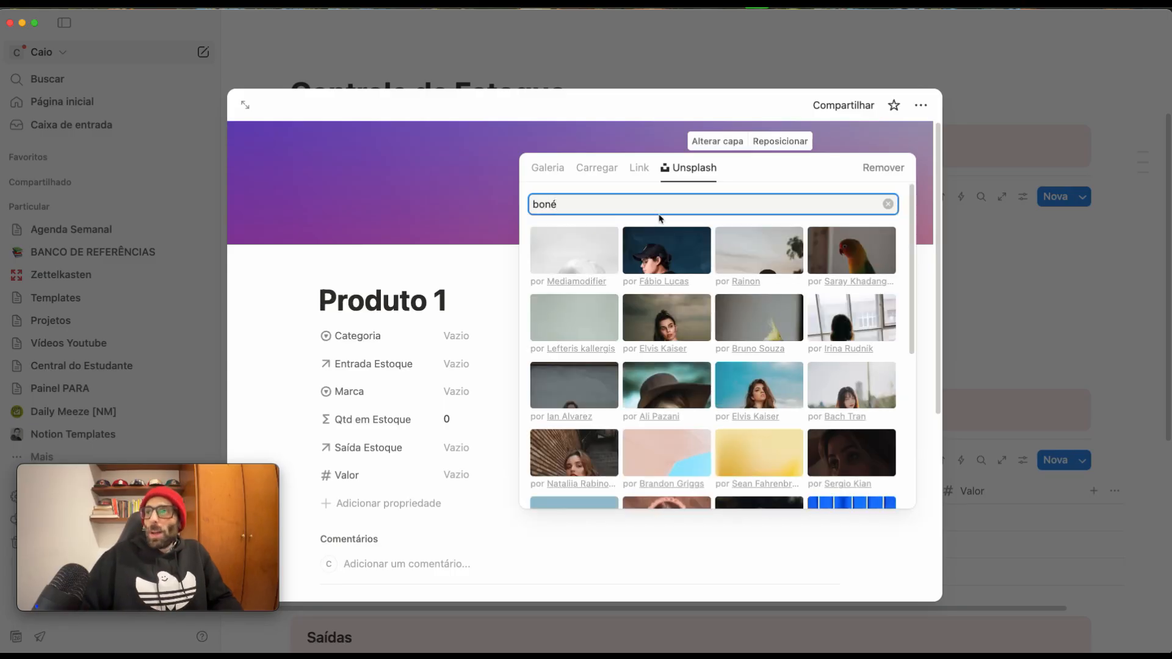
scroll(671, 249, down, 5)
scroll(672, 249, up, 5)
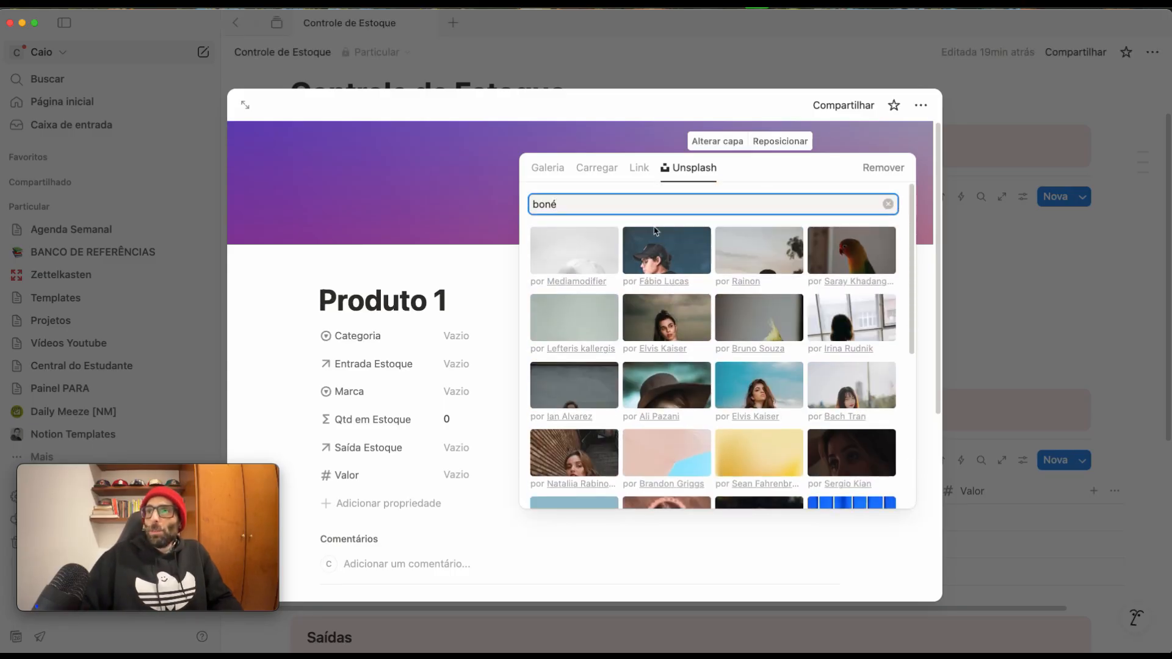
Step: Search Unsplash for "product" and use the grey smartwatch photo as the cover of Produto 1
key(super+a)
text(produ)
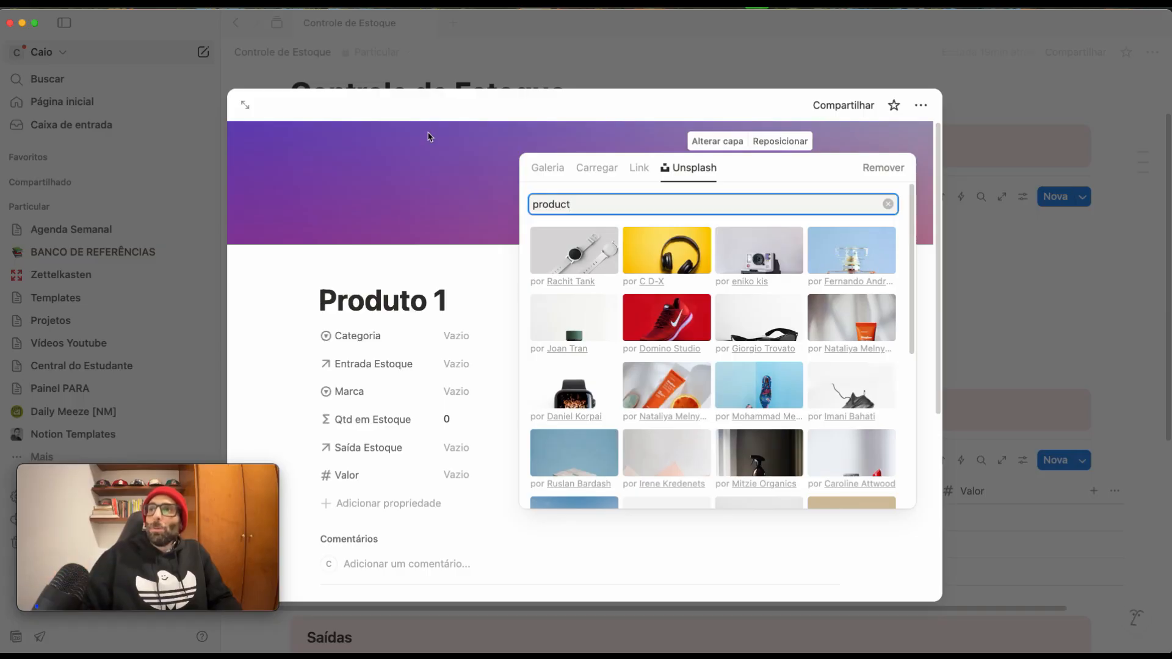
click(590, 260)
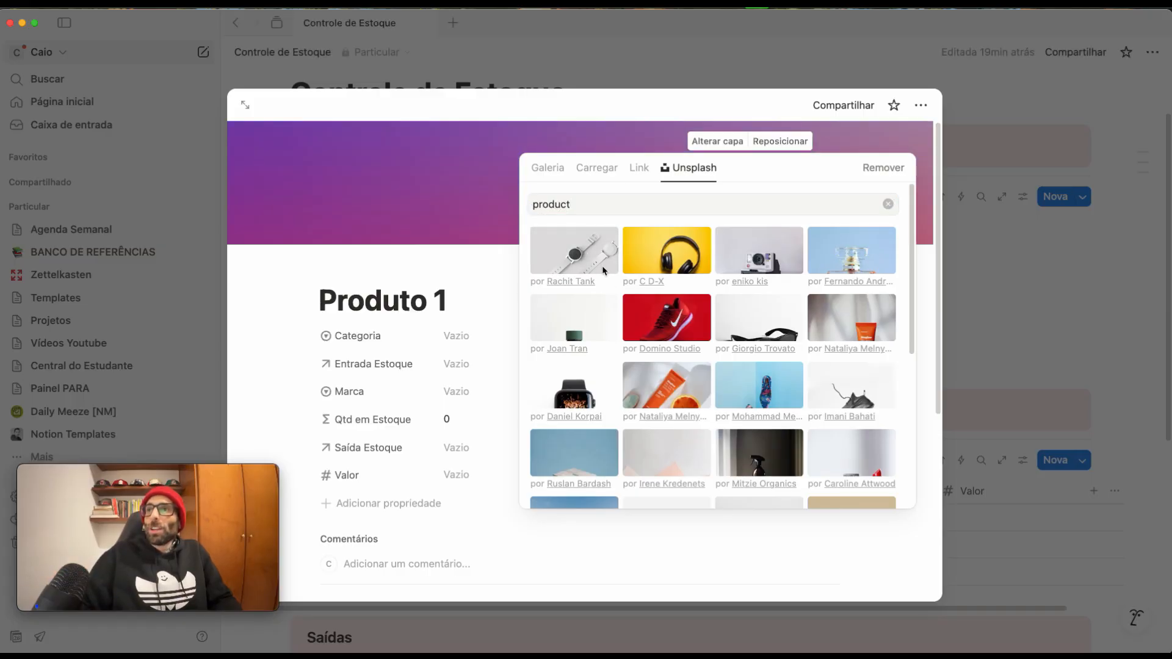
click(476, 333)
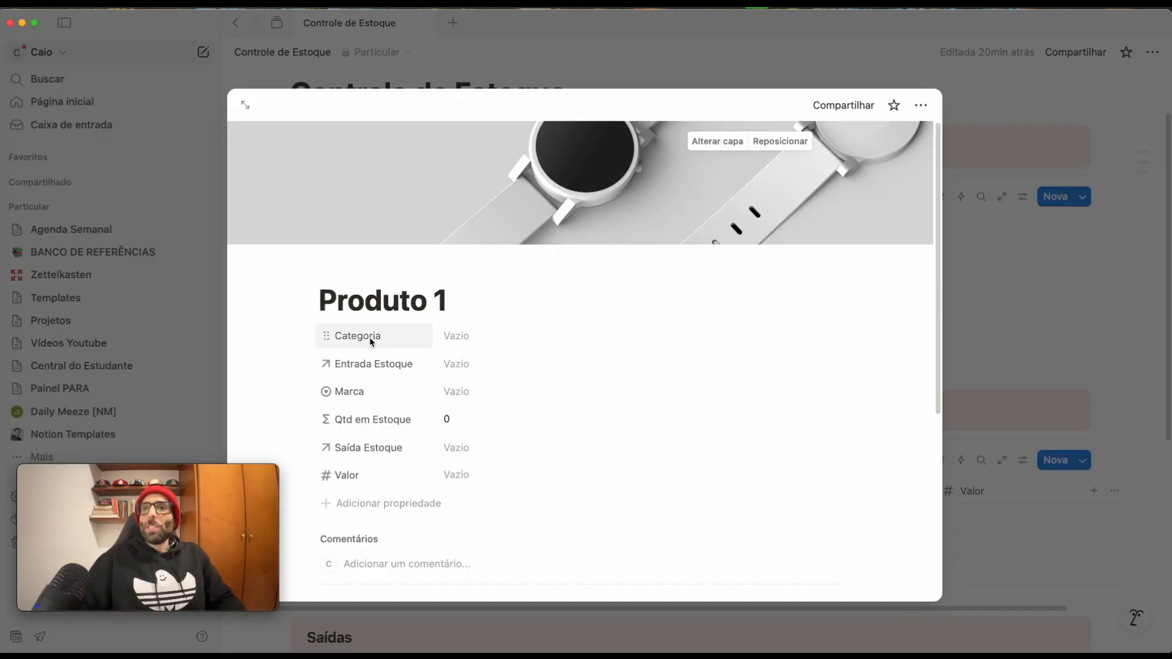
Step: Reorder the page properties so Valor and then Entrada Estoque follow Qtd em Estoque, and always hide Entrada Estoque and Saída Estoque
drag(365, 364, 368, 430)
drag(342, 475, 358, 422)
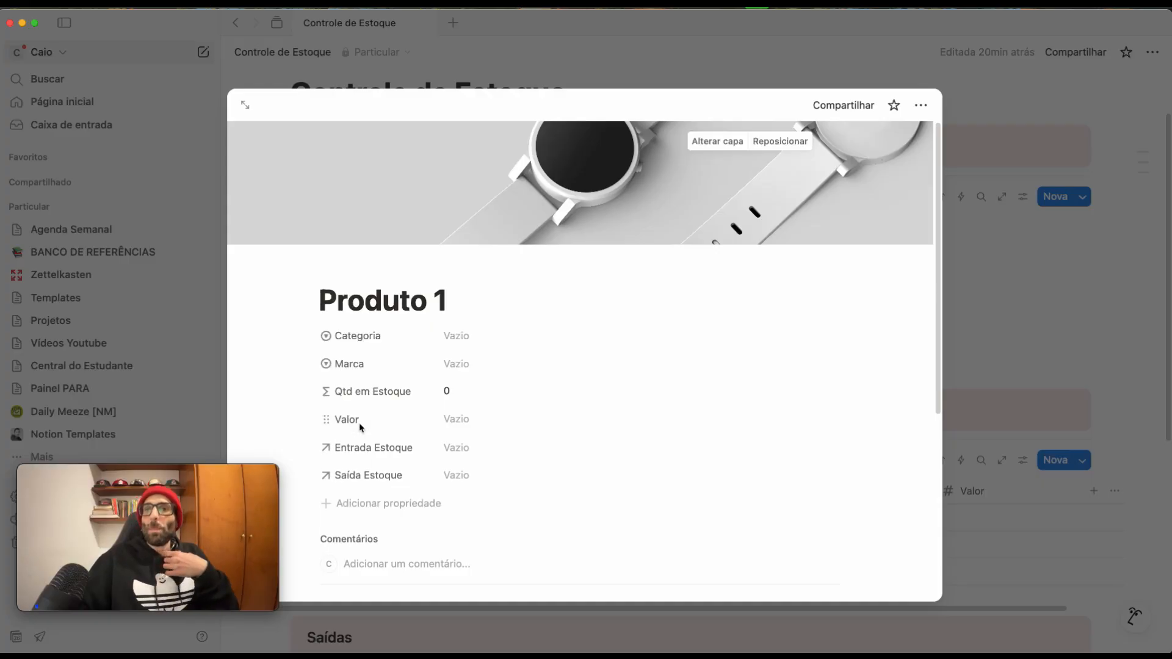
click(380, 448)
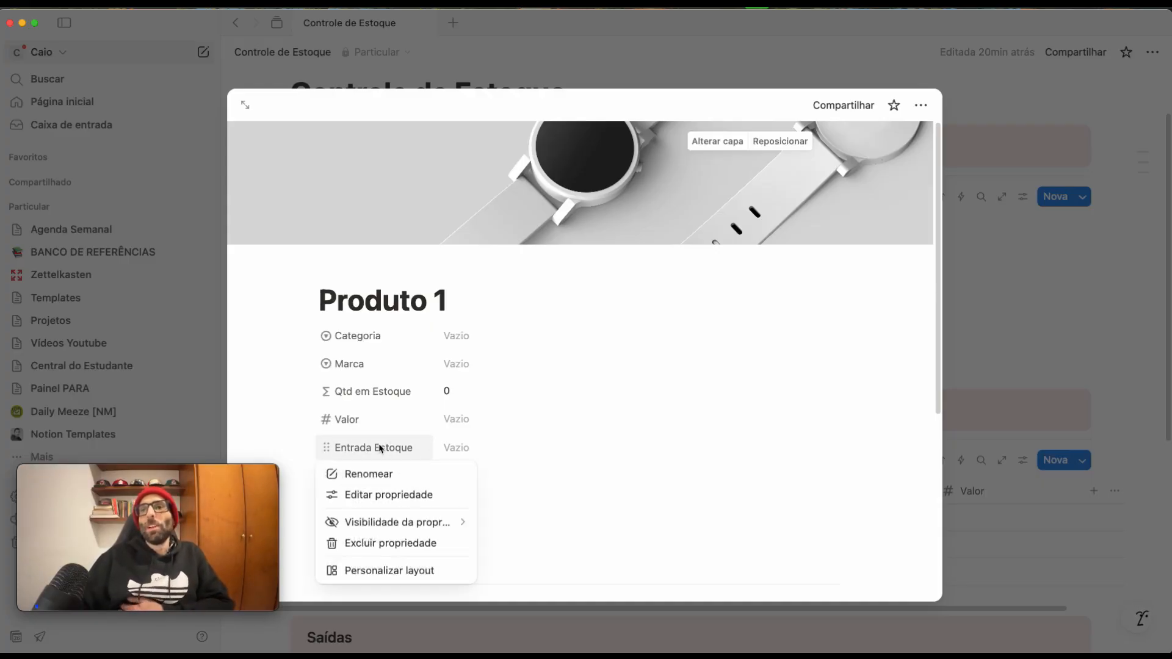
mouse_move(398, 530)
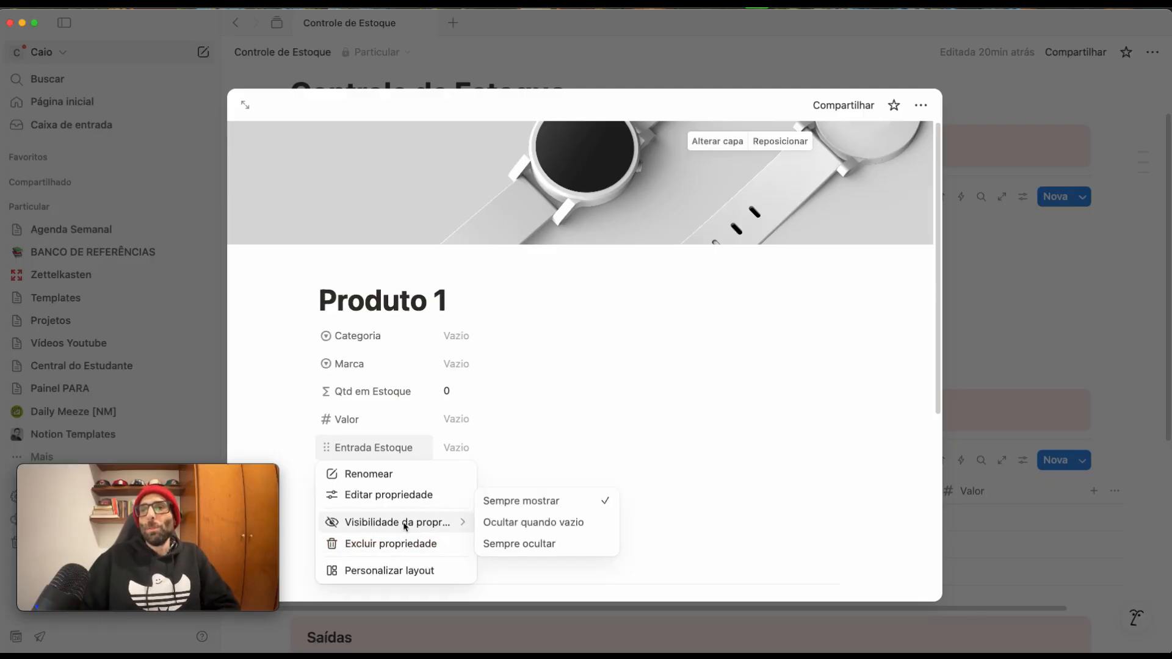
click(508, 545)
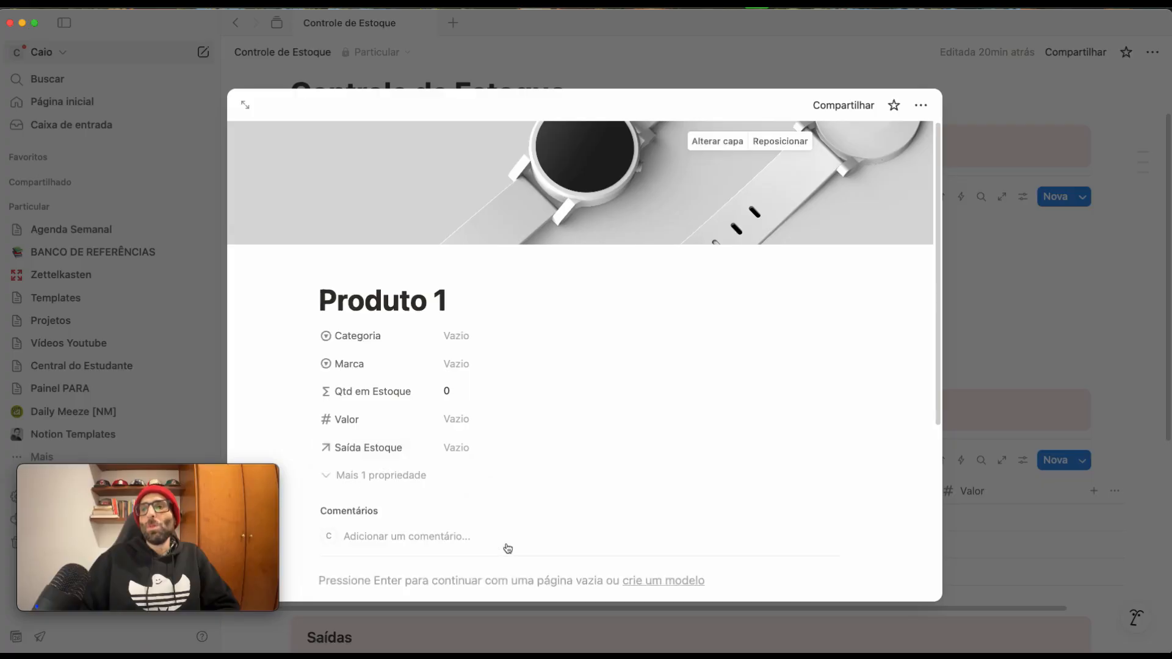
click(376, 452)
mouse_move(401, 533)
click(567, 555)
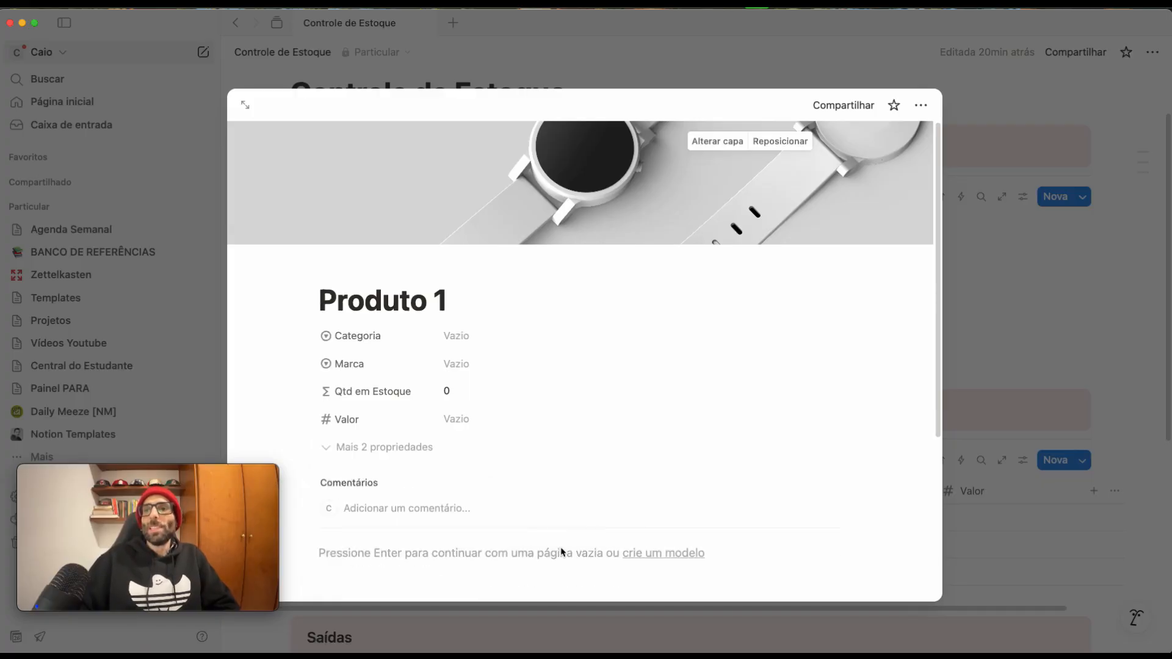
Step: Fill in Produto 1 with Categoria Especialidade 1, Marca 01 and a Valor of 100, and close its page
click(455, 337)
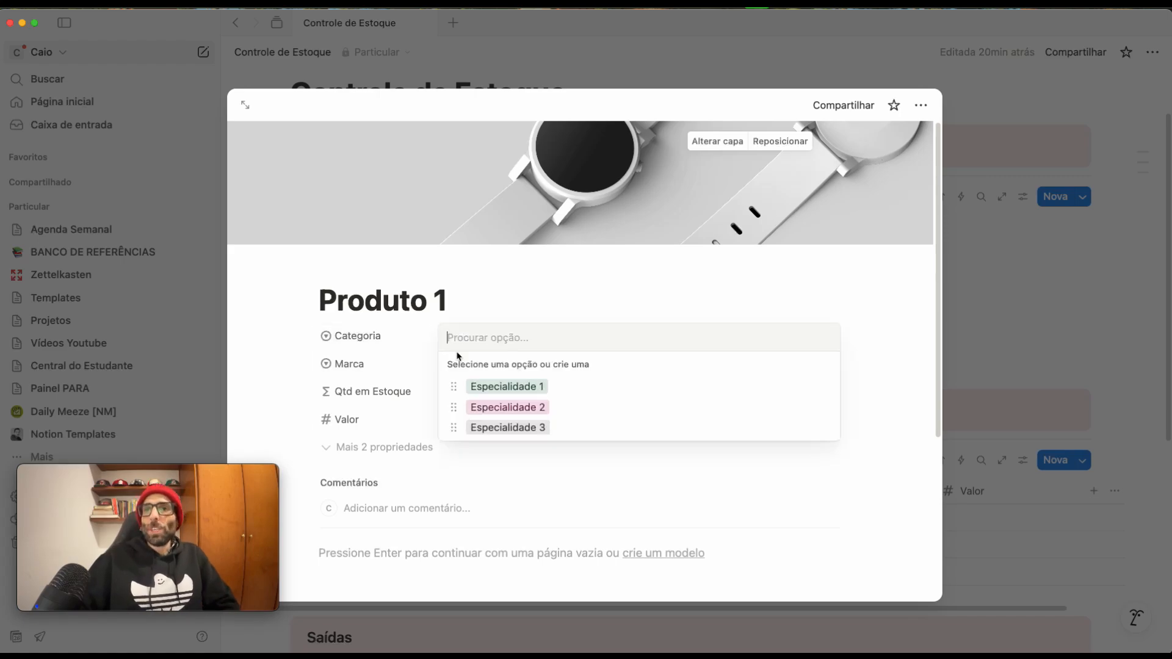
click(529, 386)
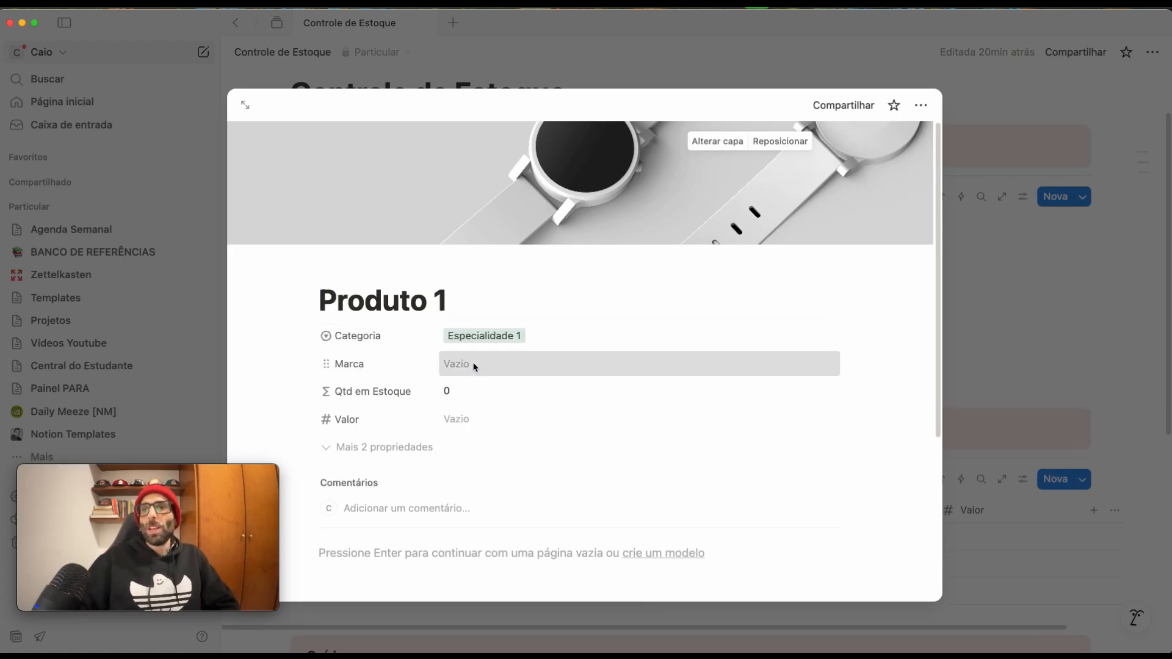
click(474, 365)
click(489, 414)
click(451, 421)
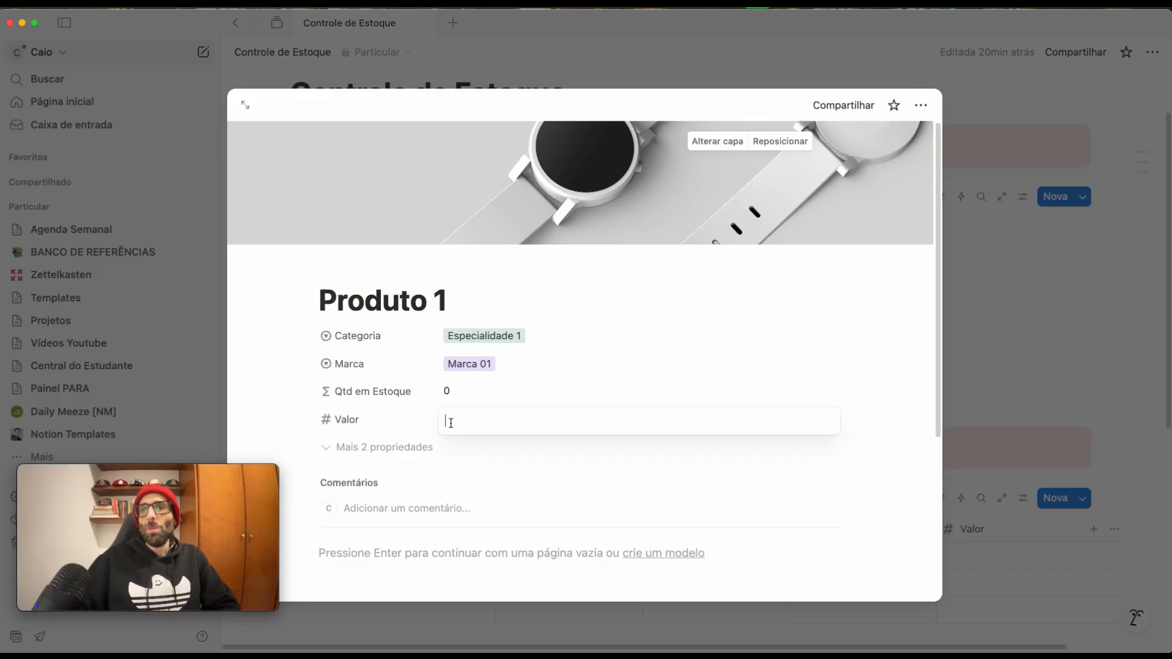
text(100)
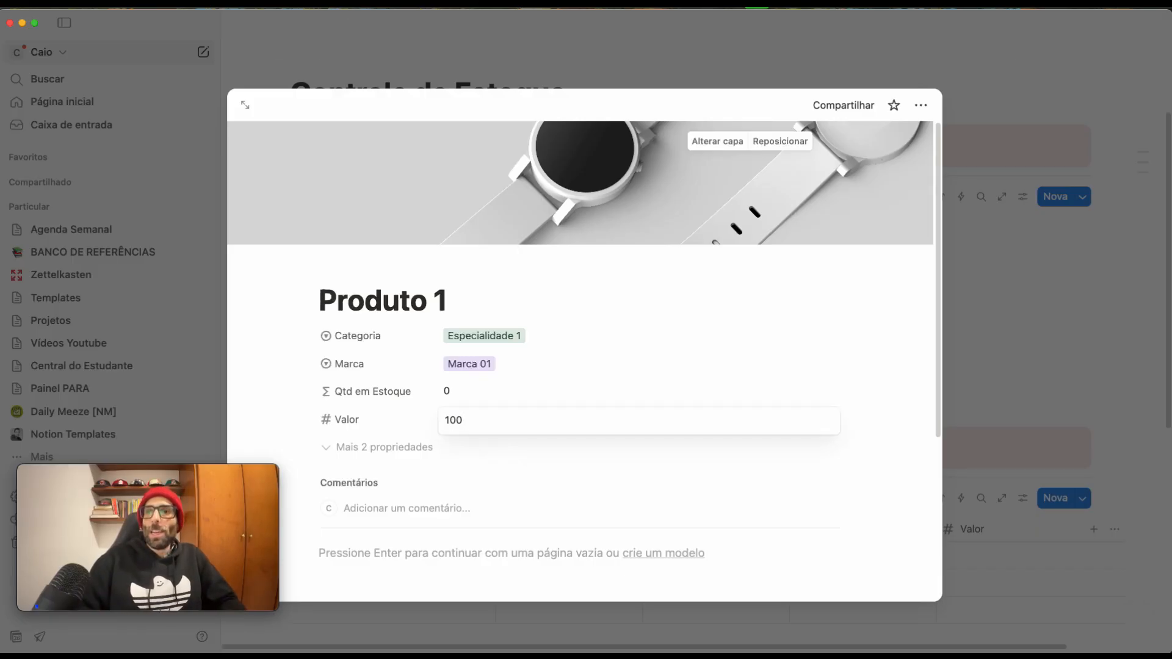
click(1096, 324)
click(1043, 325)
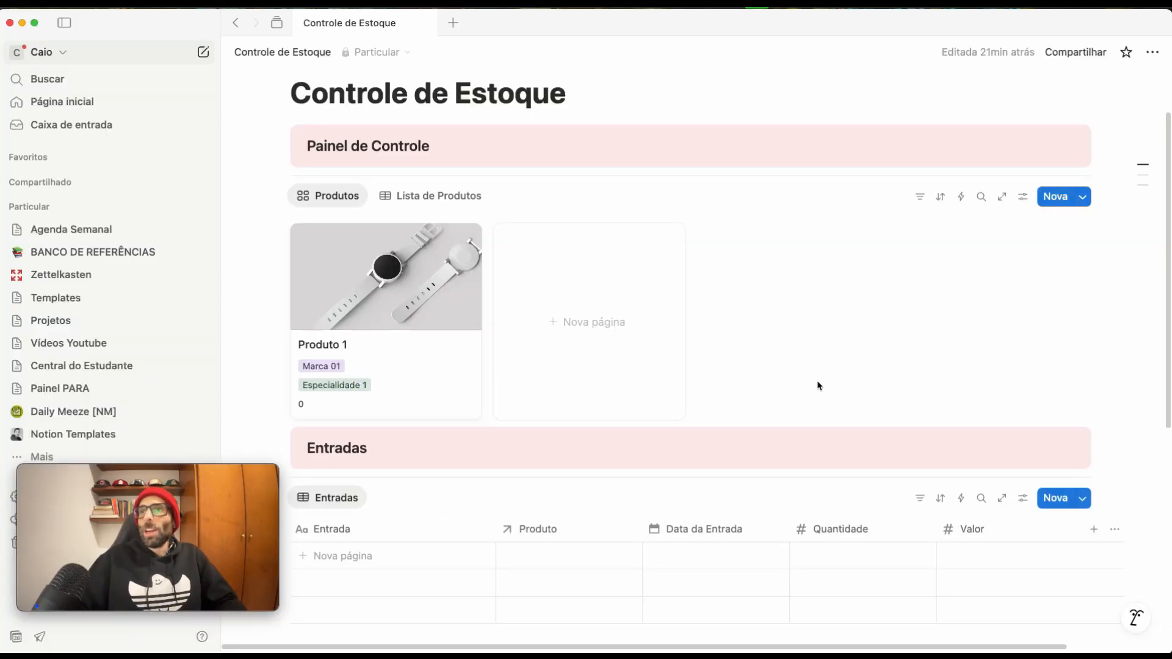
Step: Add a product page named Produto 02 with Categoria Especialidade 2, Marca 02 and a Valor of 500
click(565, 296)
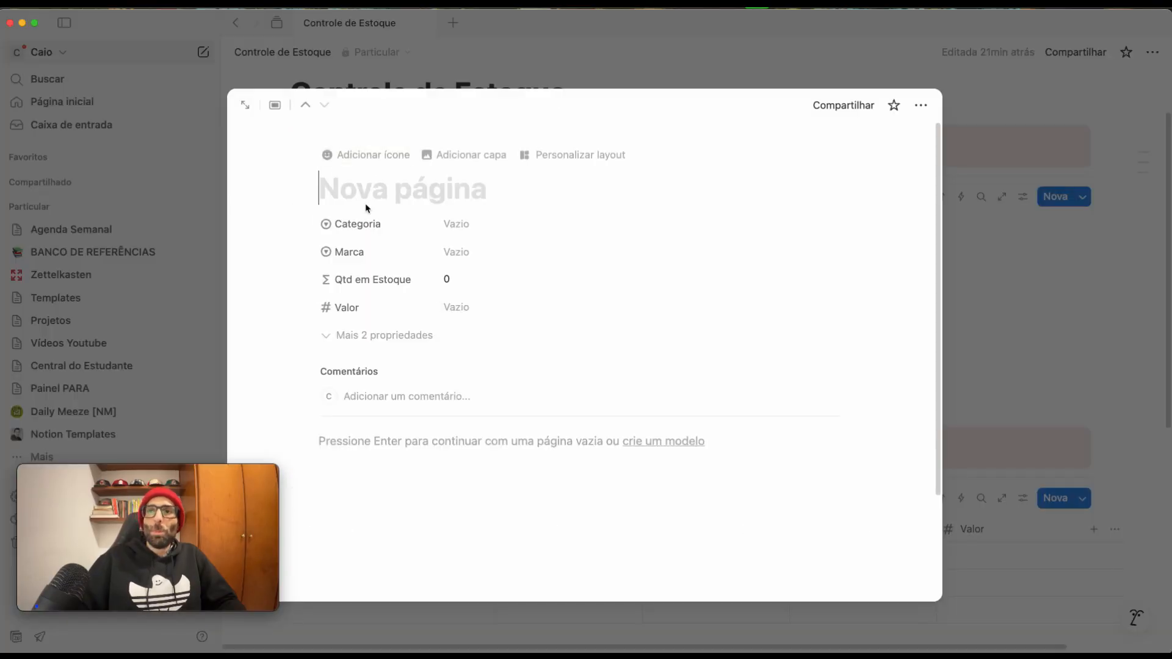
text(Produto 02)
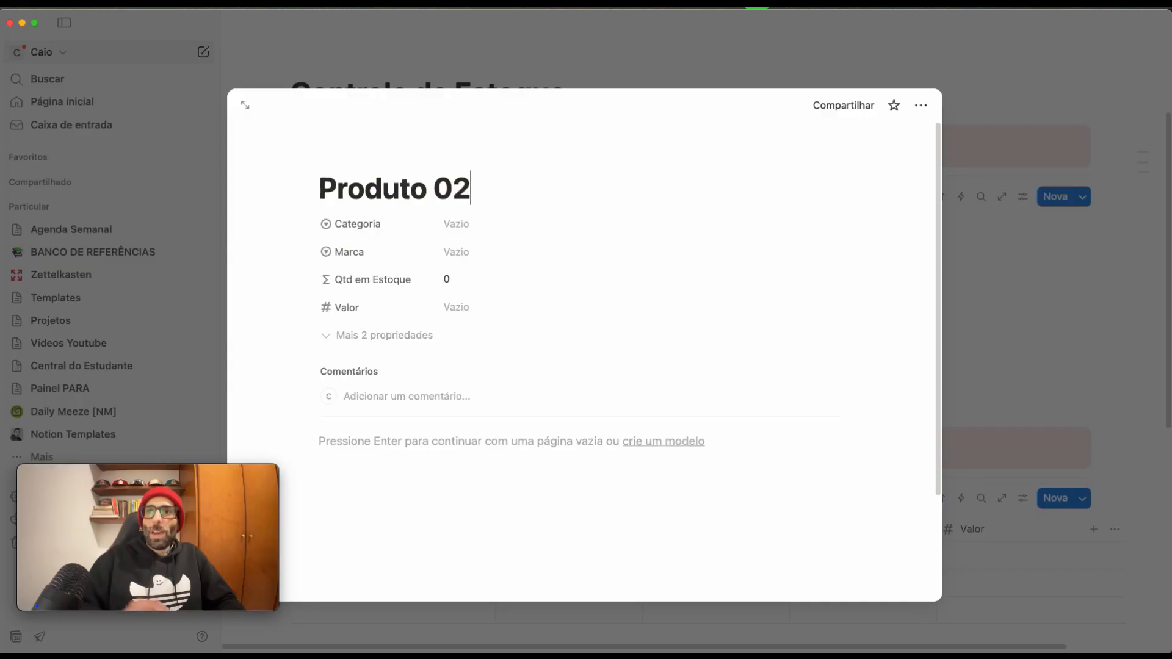
click(467, 226)
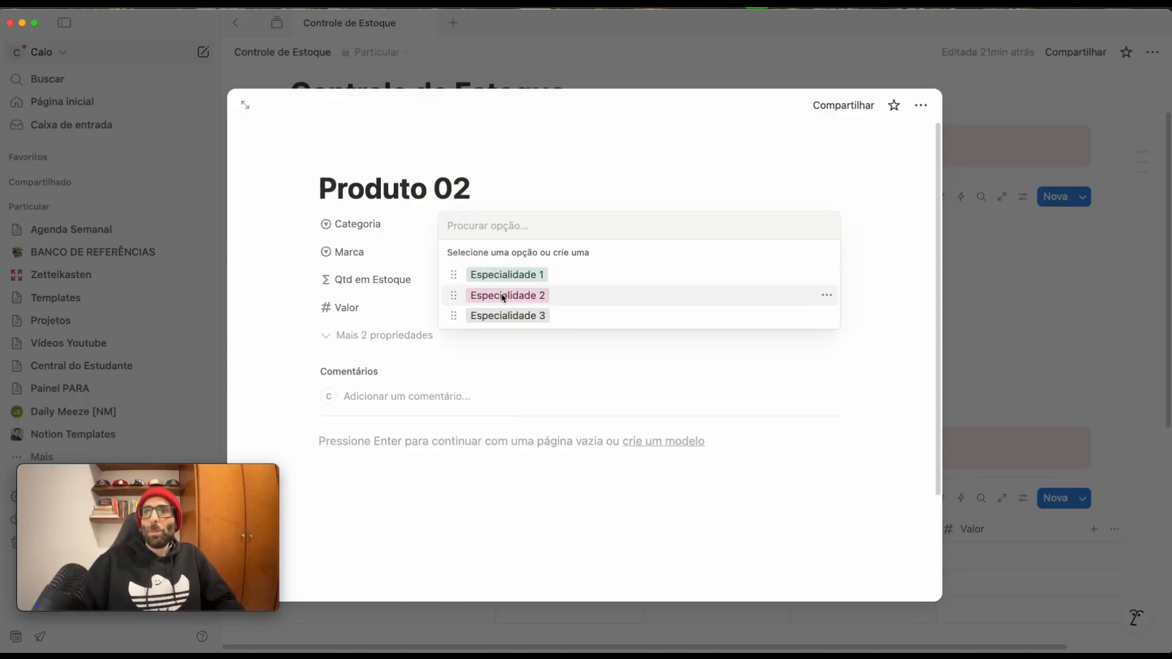
click(503, 298)
click(459, 260)
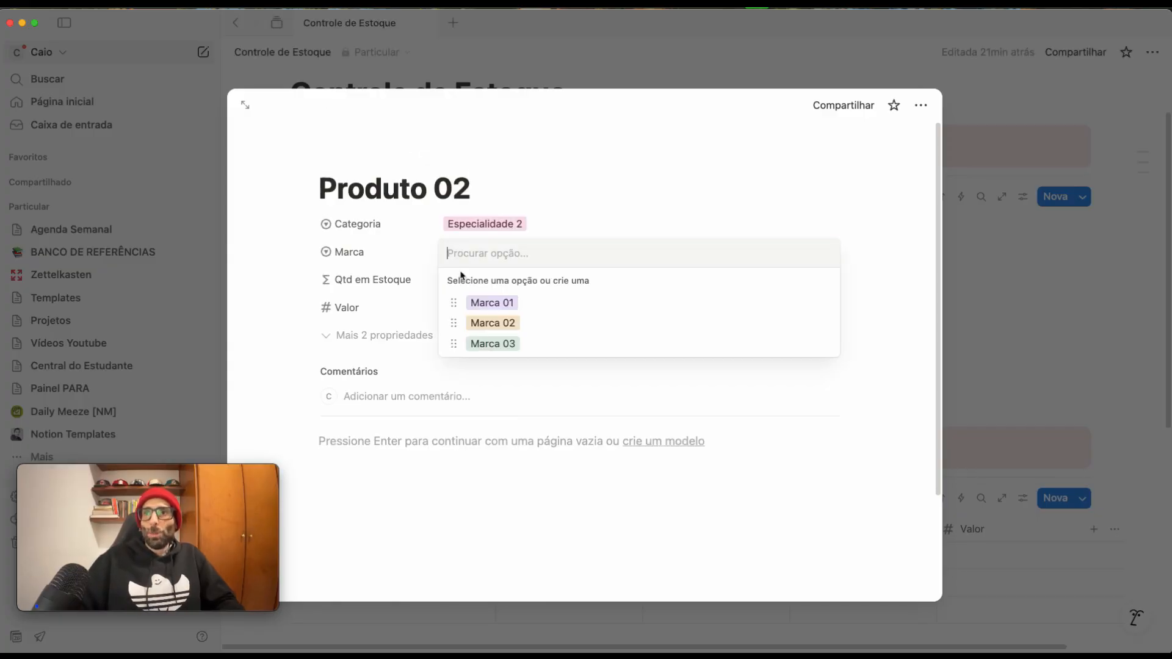
click(493, 324)
click(467, 311)
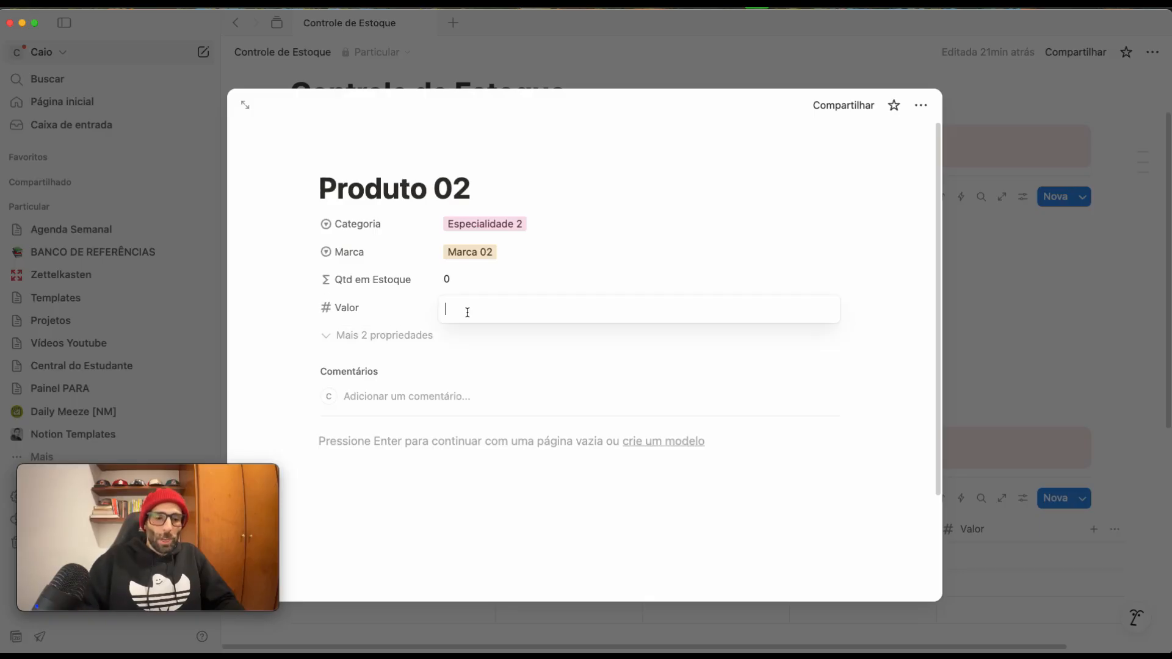
text(500)
key(Return)
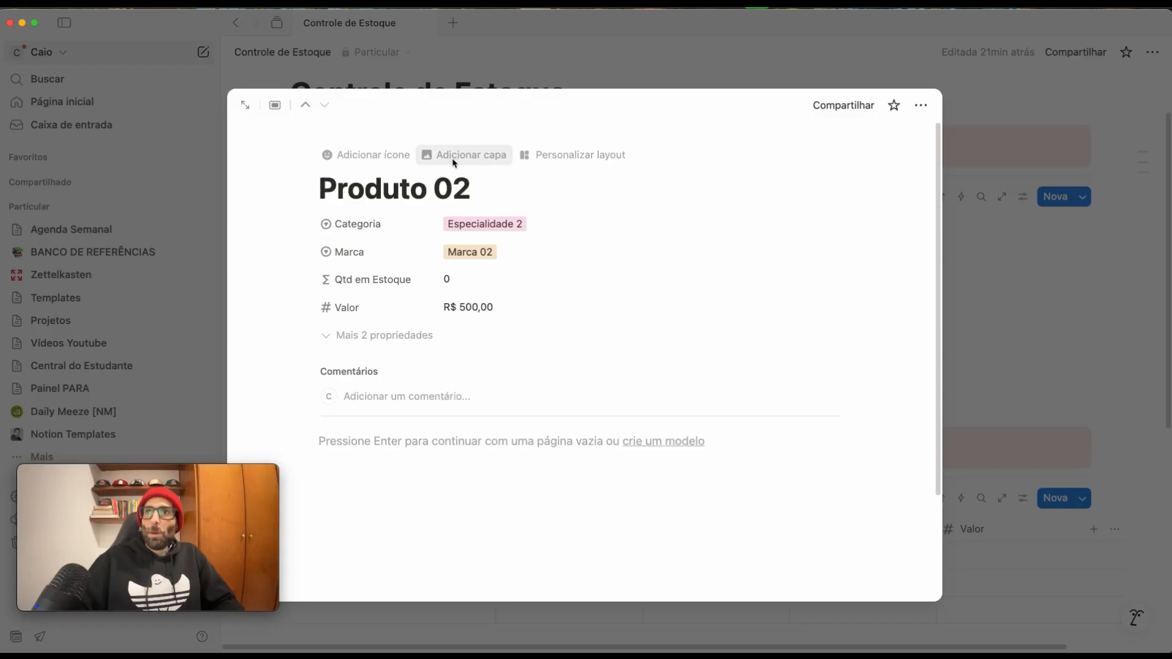
Step: Search Unsplash for "product", use the yellow headphones photo as the cover of Produto 02, and close its page
click(455, 157)
click(715, 141)
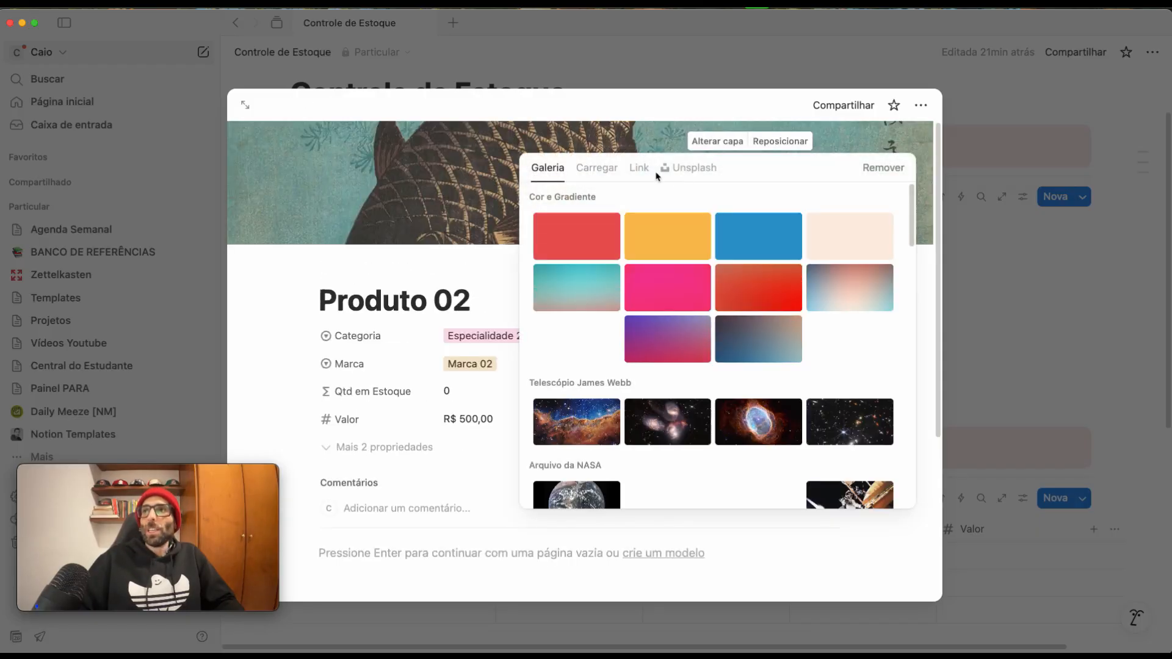
click(687, 168)
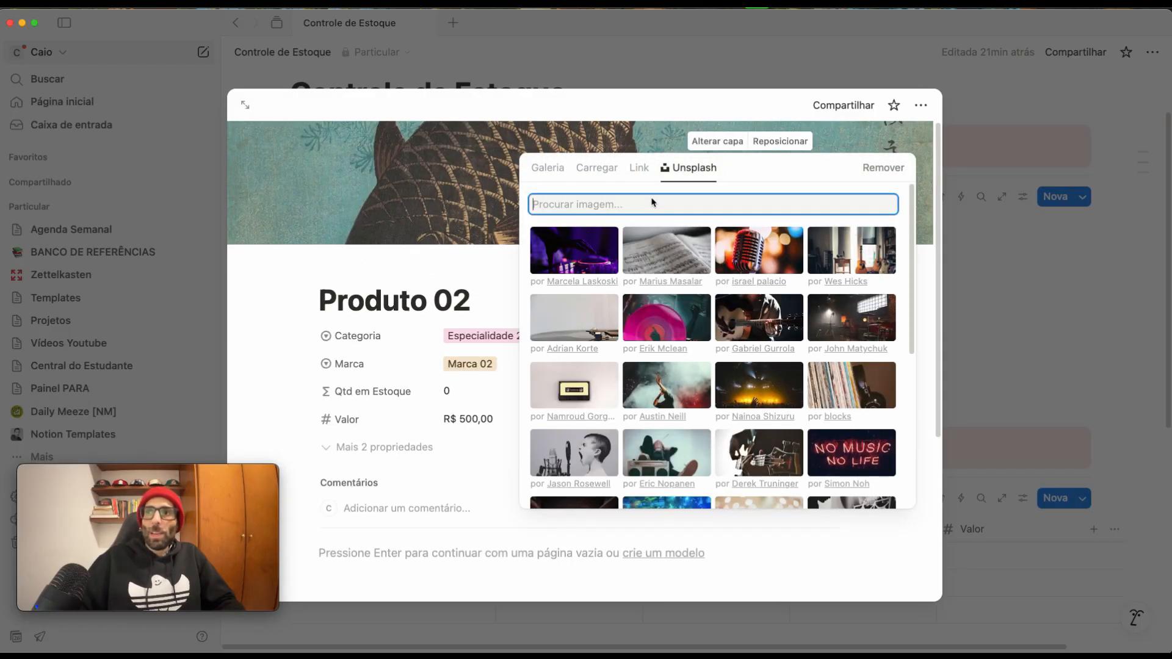
text(product)
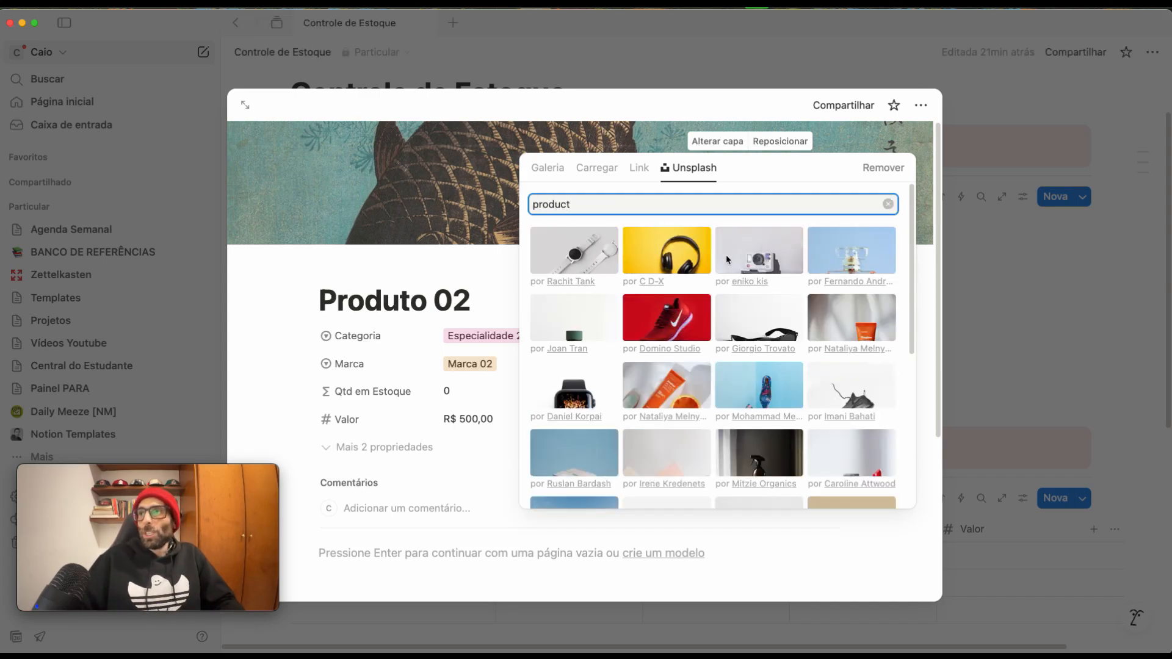
click(698, 261)
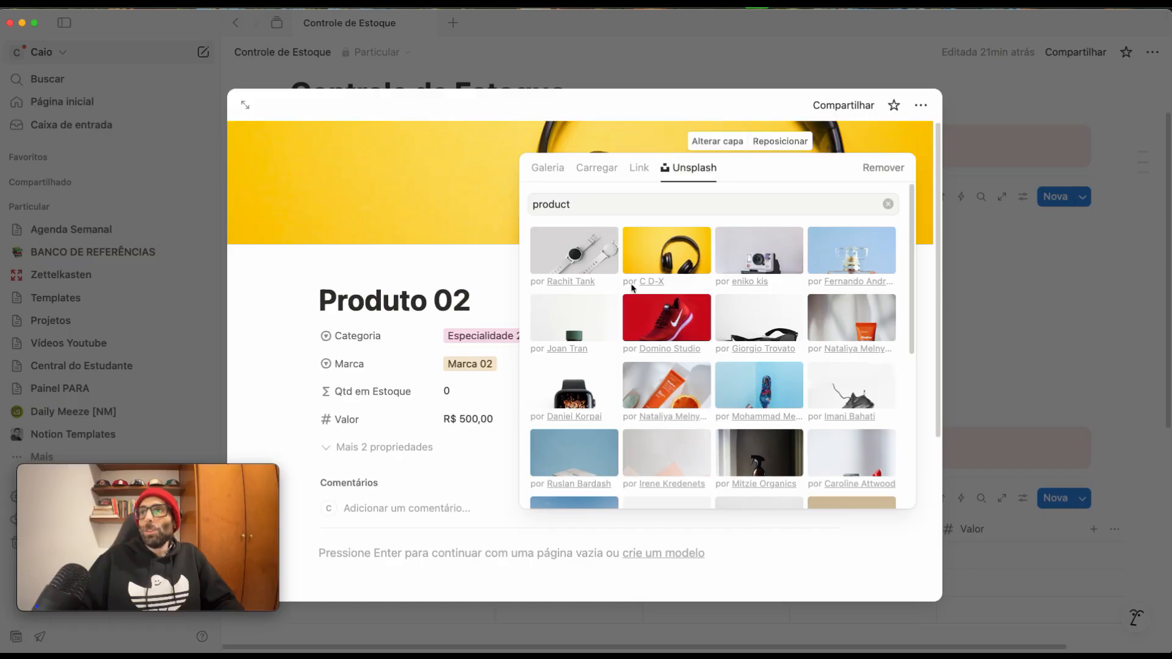
click(1011, 324)
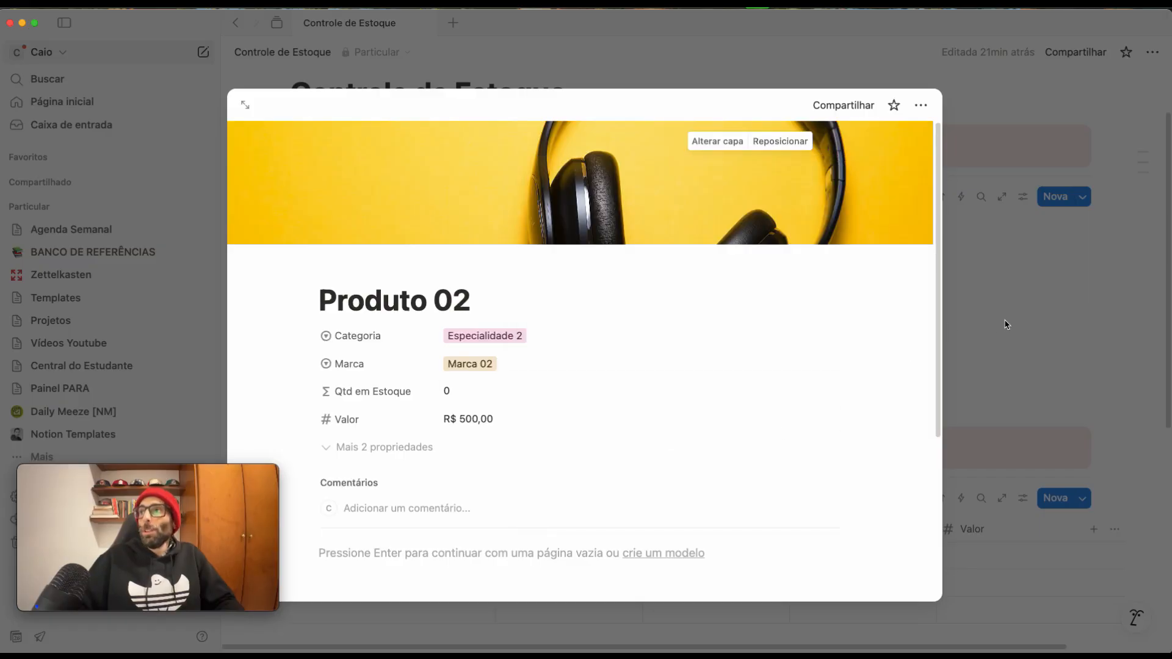
click(1007, 325)
Step: Add a product page named Produto 03 with Categoria Especialidade 3, Marca 03 and a Valor of 1000, and close it
click(735, 307)
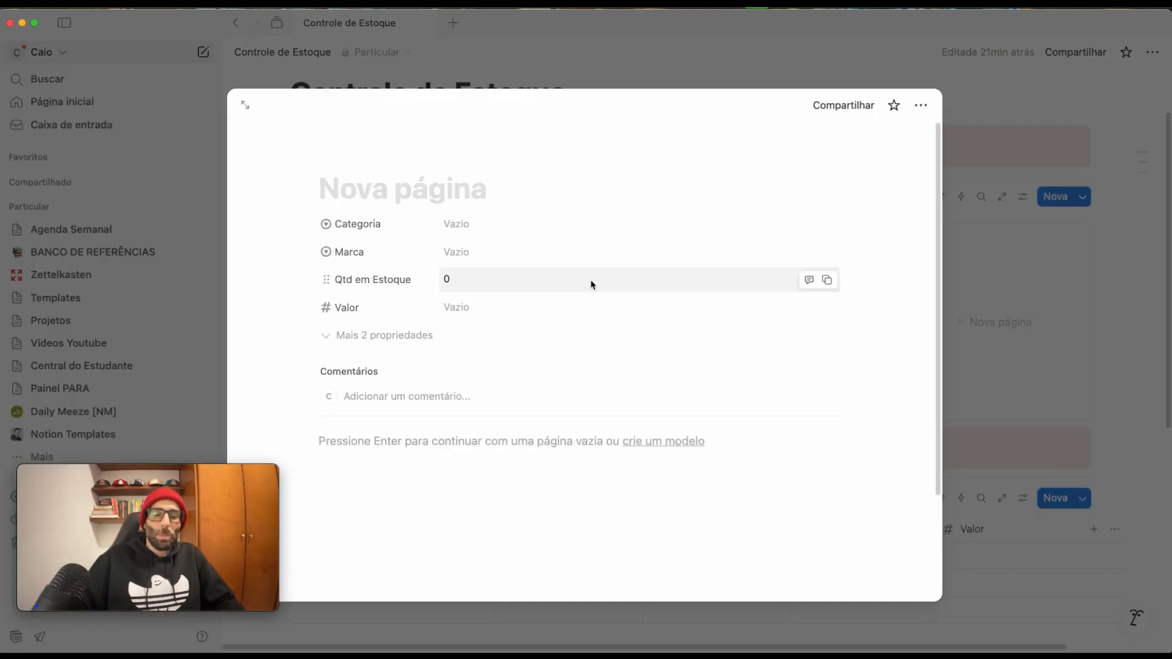
text(Produ)
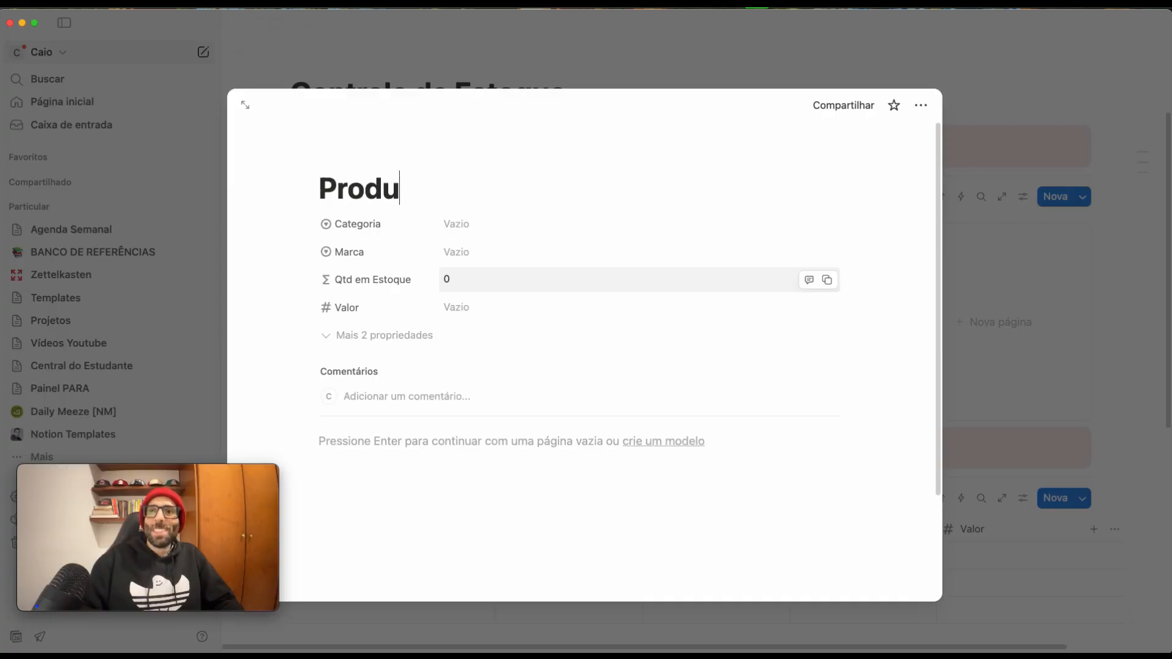
text(to 03)
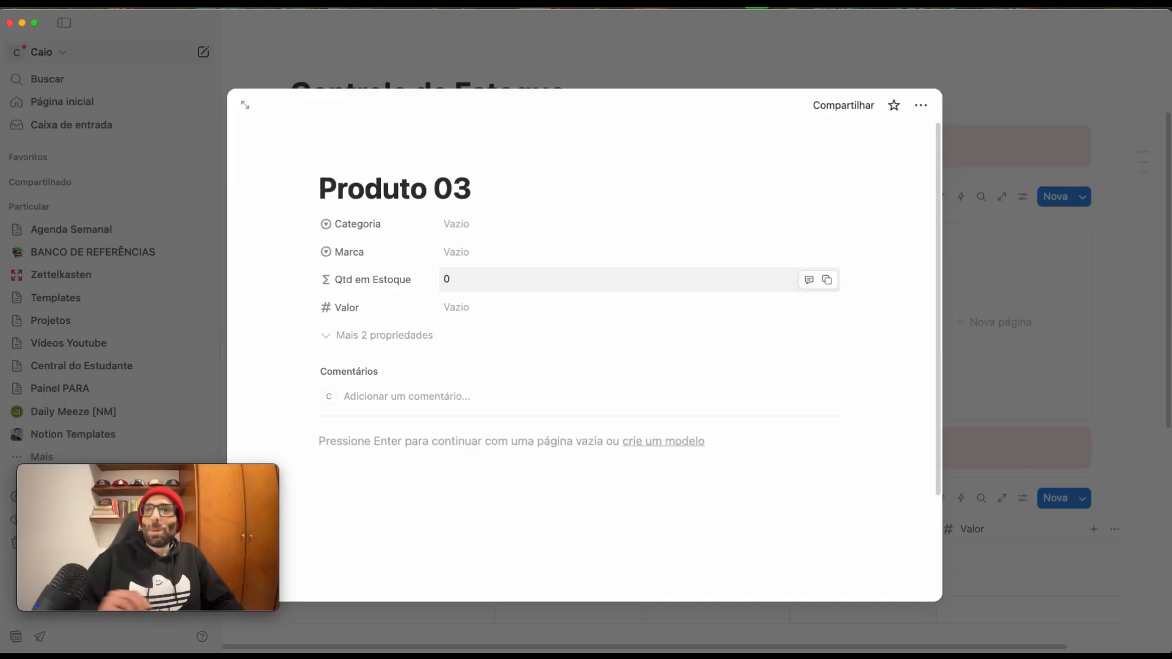
click(589, 226)
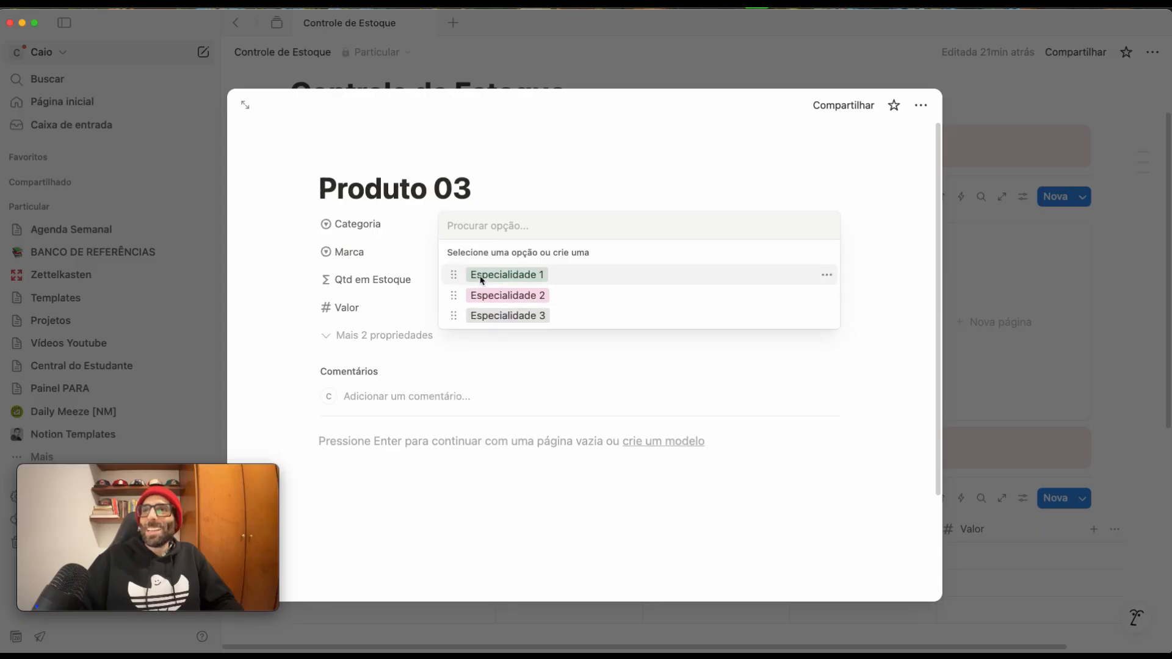
click(495, 315)
click(474, 255)
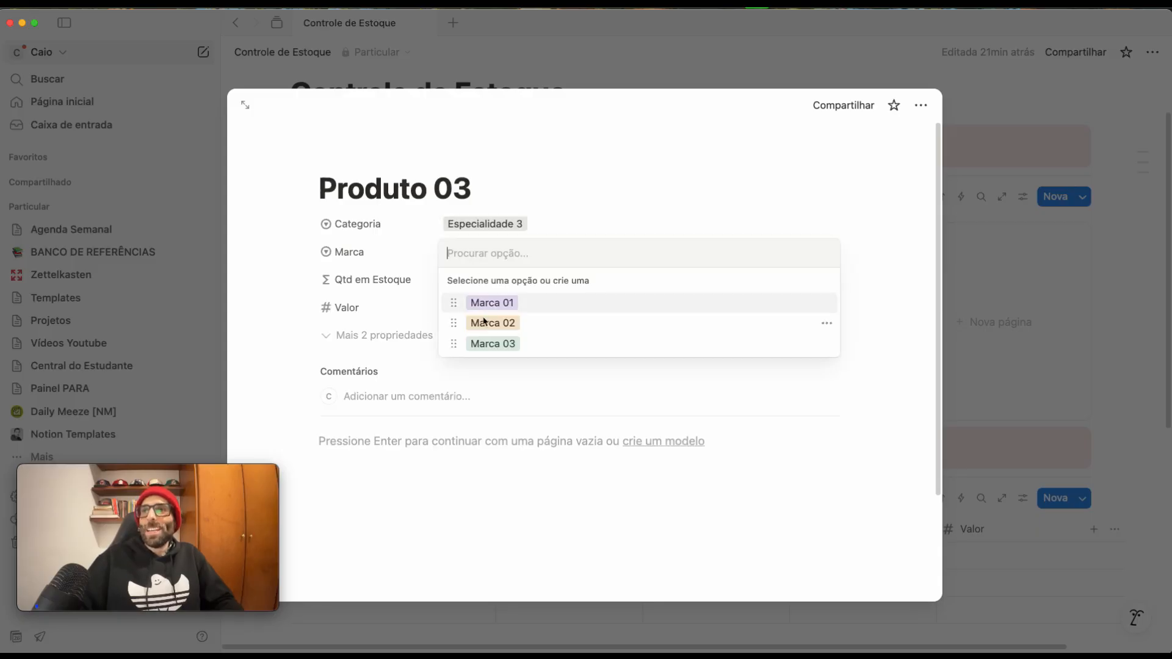
click(494, 344)
click(455, 307)
text(1000)
key(Return)
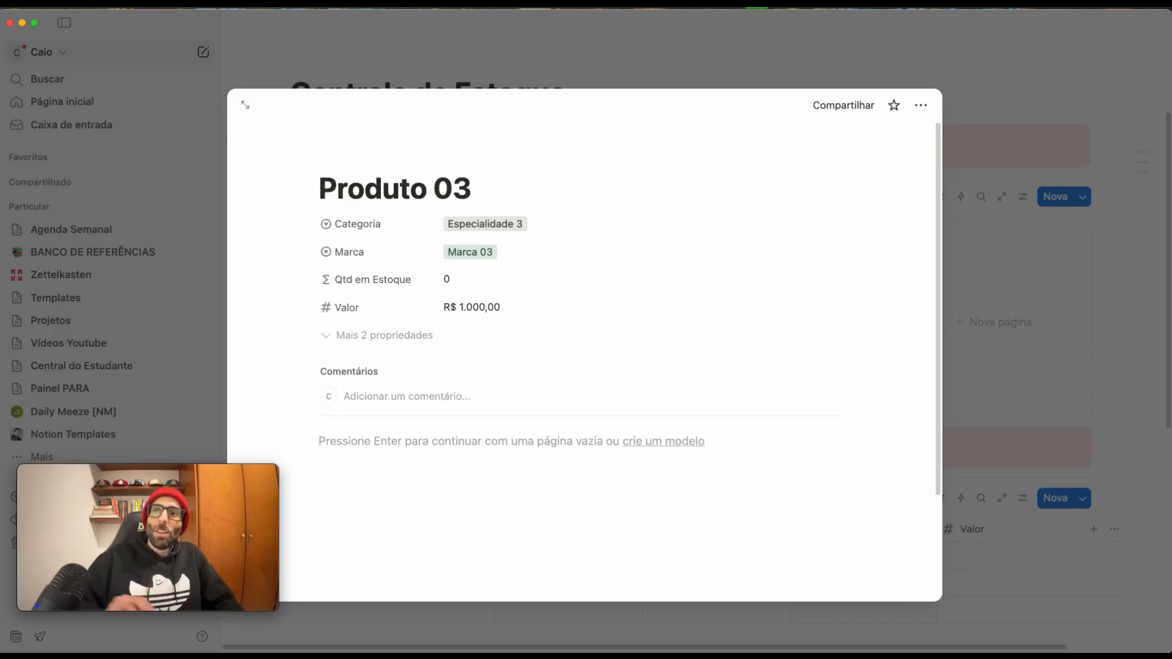
click(993, 319)
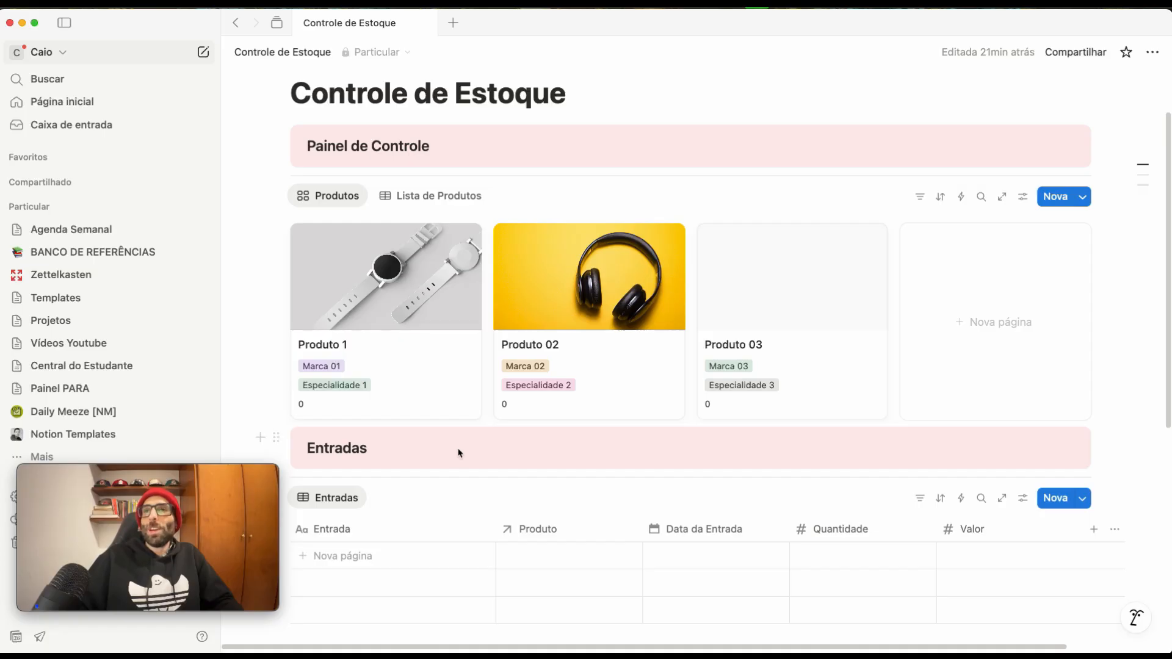
Step: Add a row named Entrada to the Entradas table, linked to Produto 1 and dated 26/08/2025
scroll(456, 454, down, 3)
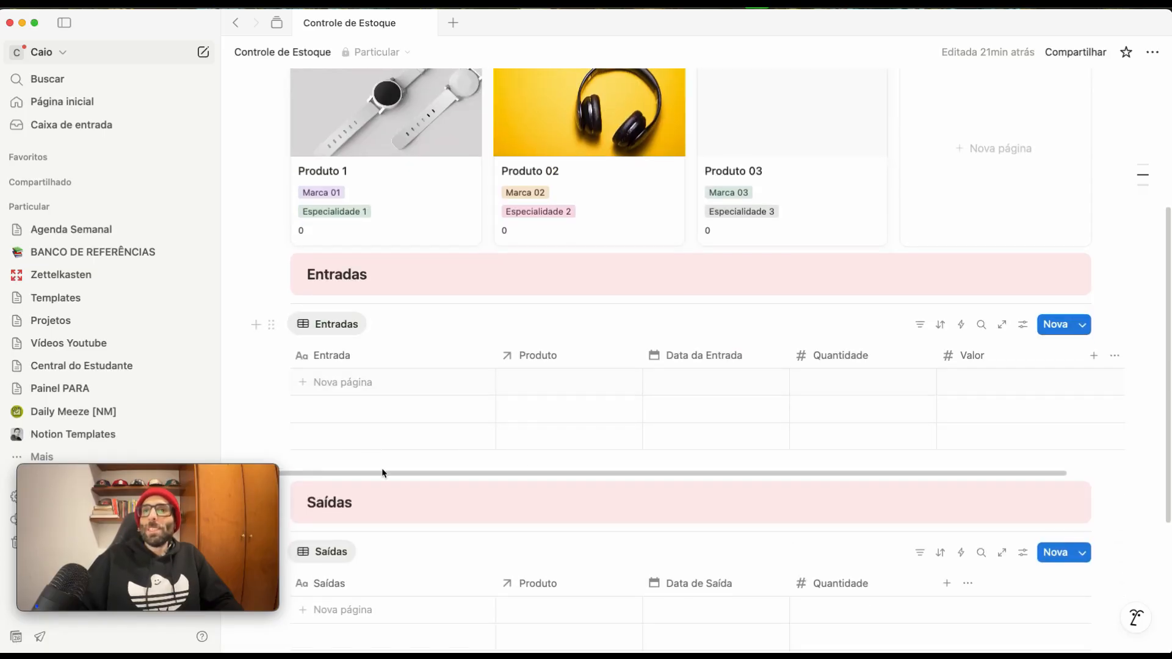
click(367, 385)
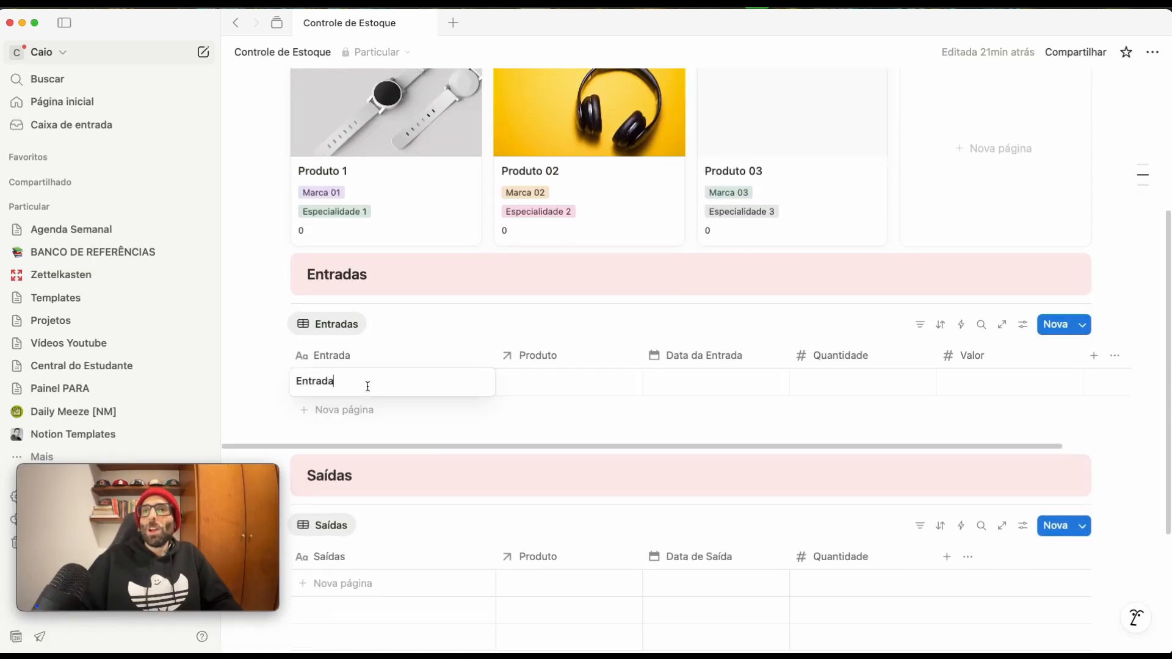
key(Escape)
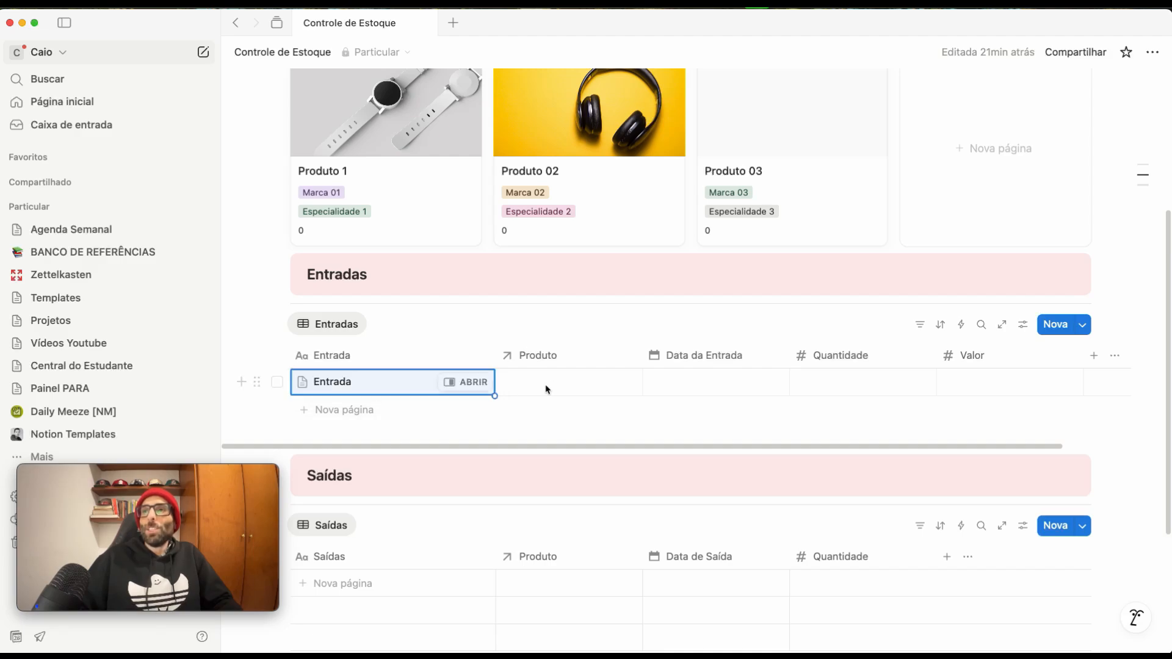
click(544, 387)
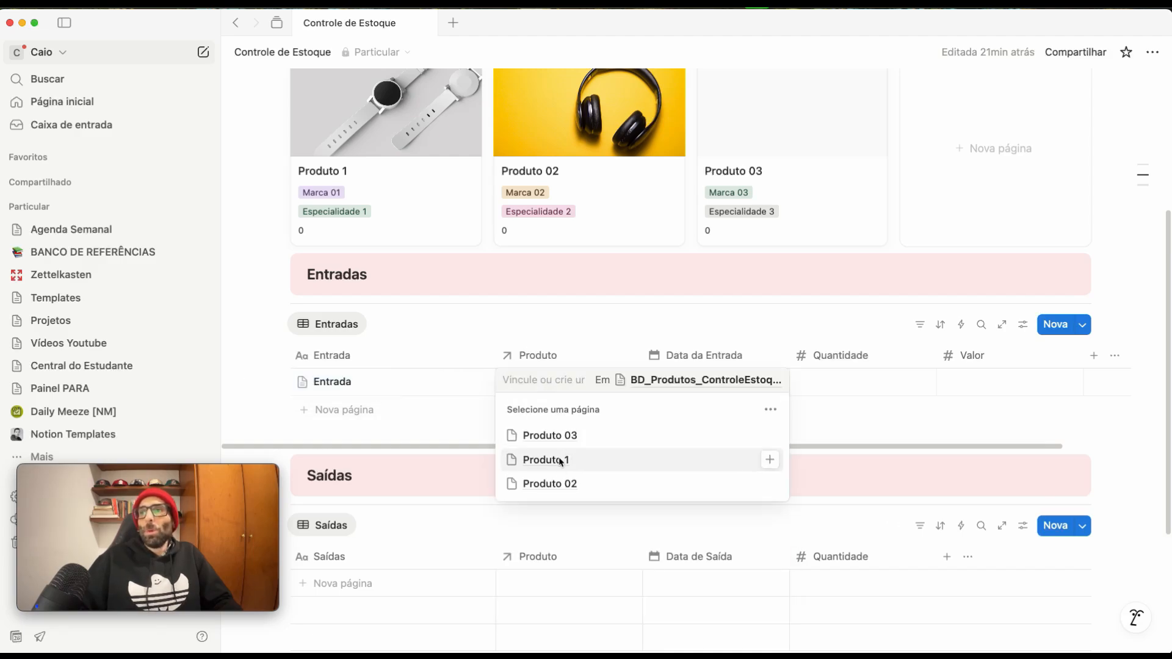
click(561, 462)
key(Escape)
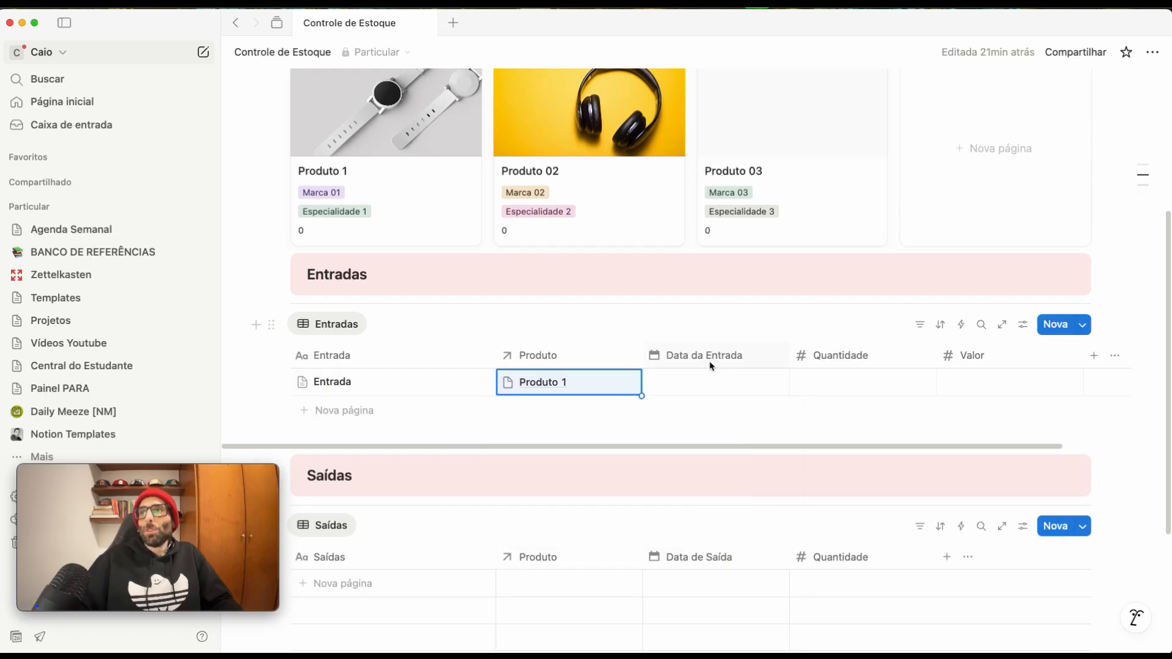
click(699, 385)
click(714, 462)
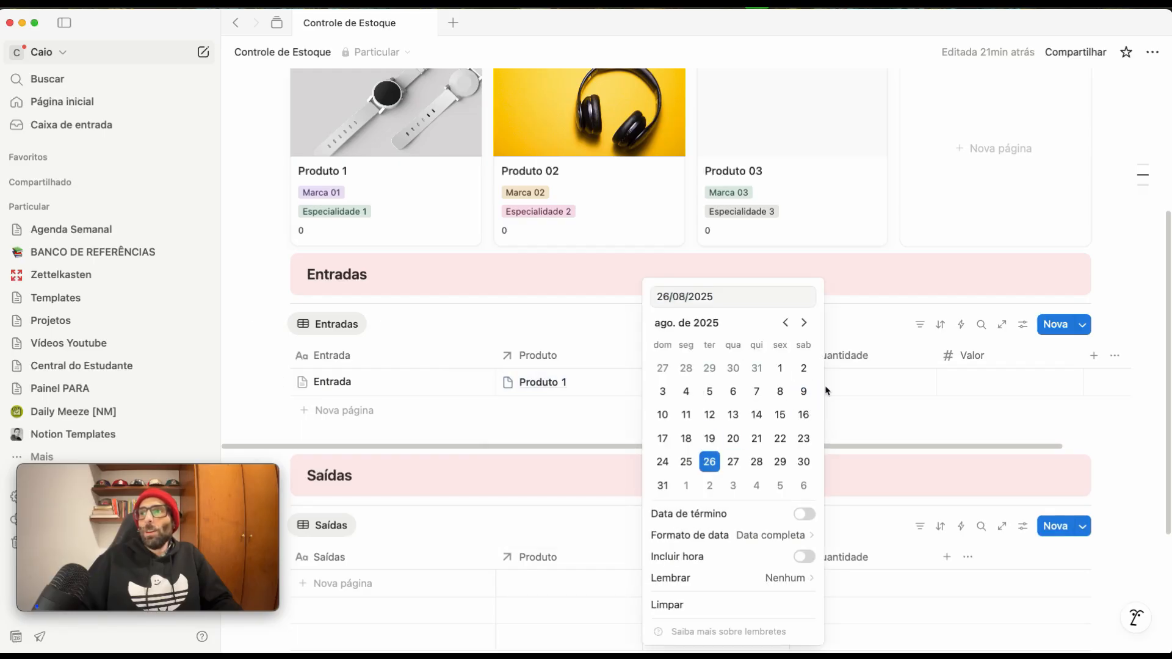
key(Escape)
Step: Set the Quantidade of the Produto 1 entry to 100 and its Valor to 100
click(854, 389)
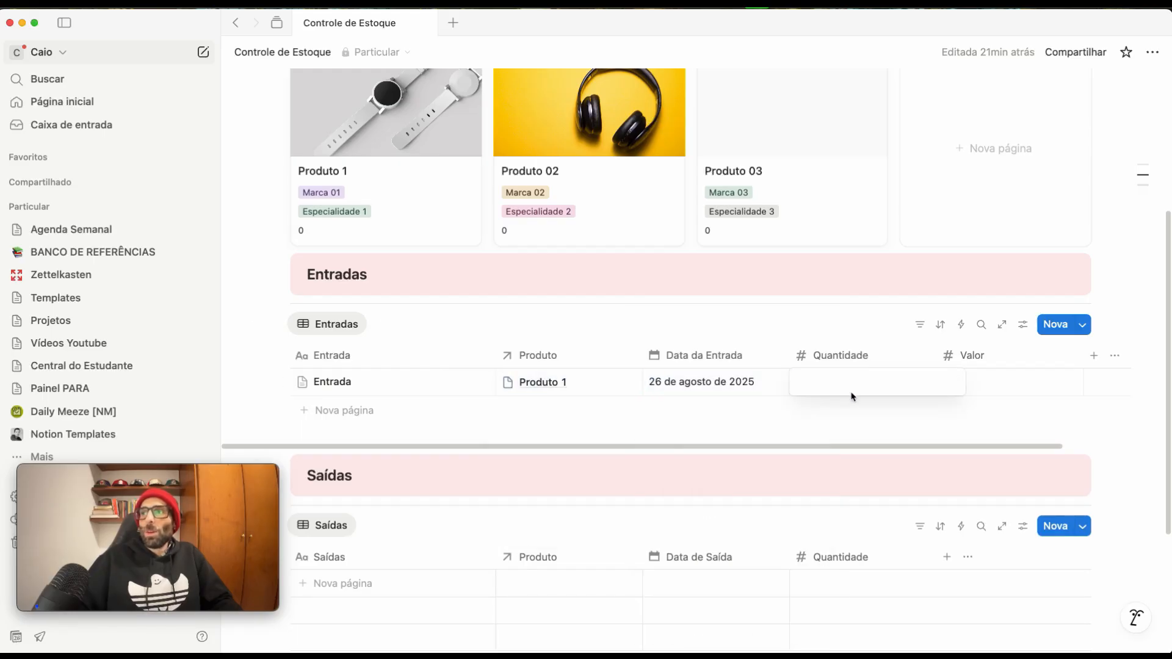
text(100)
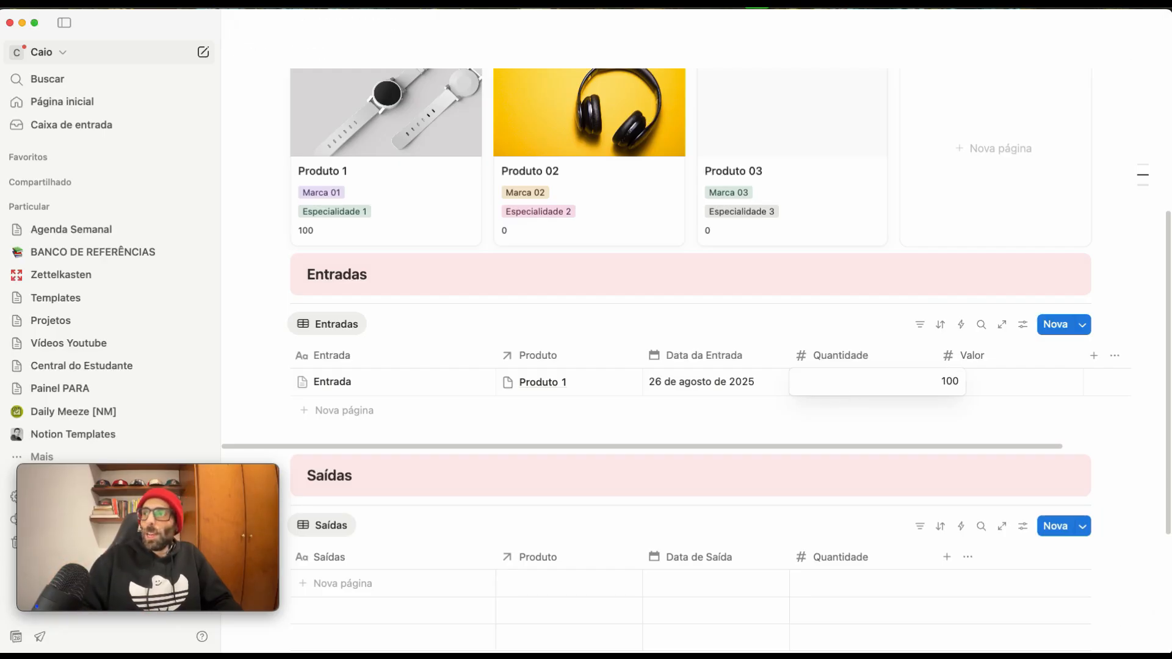
key(Tab)
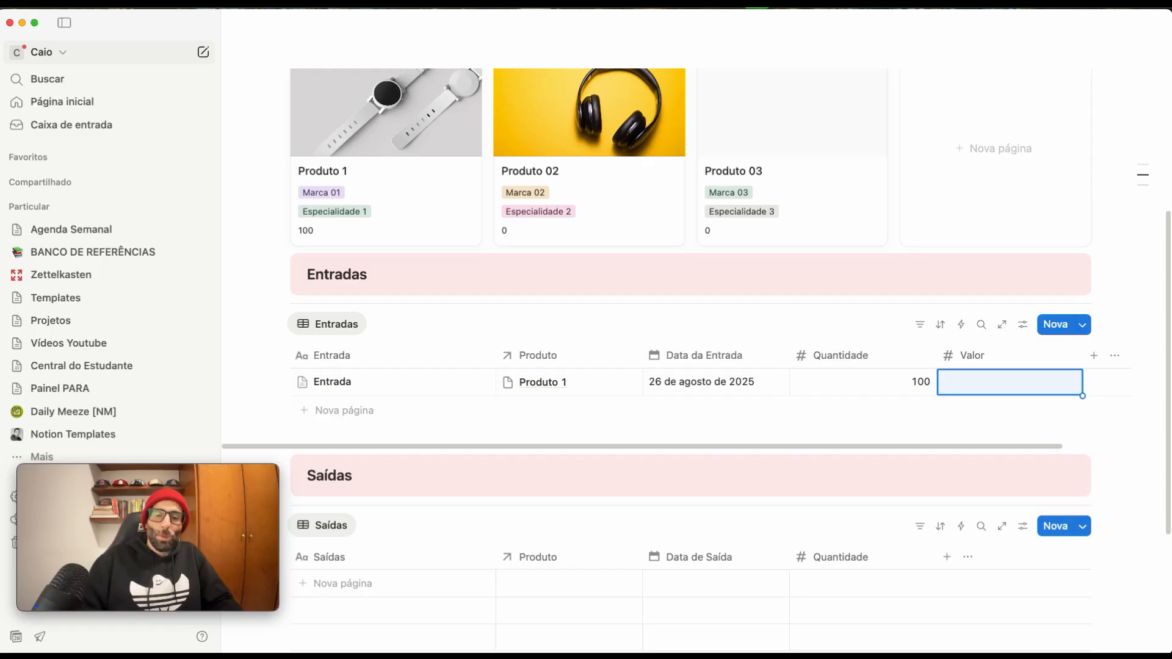
text(100)
key(Return)
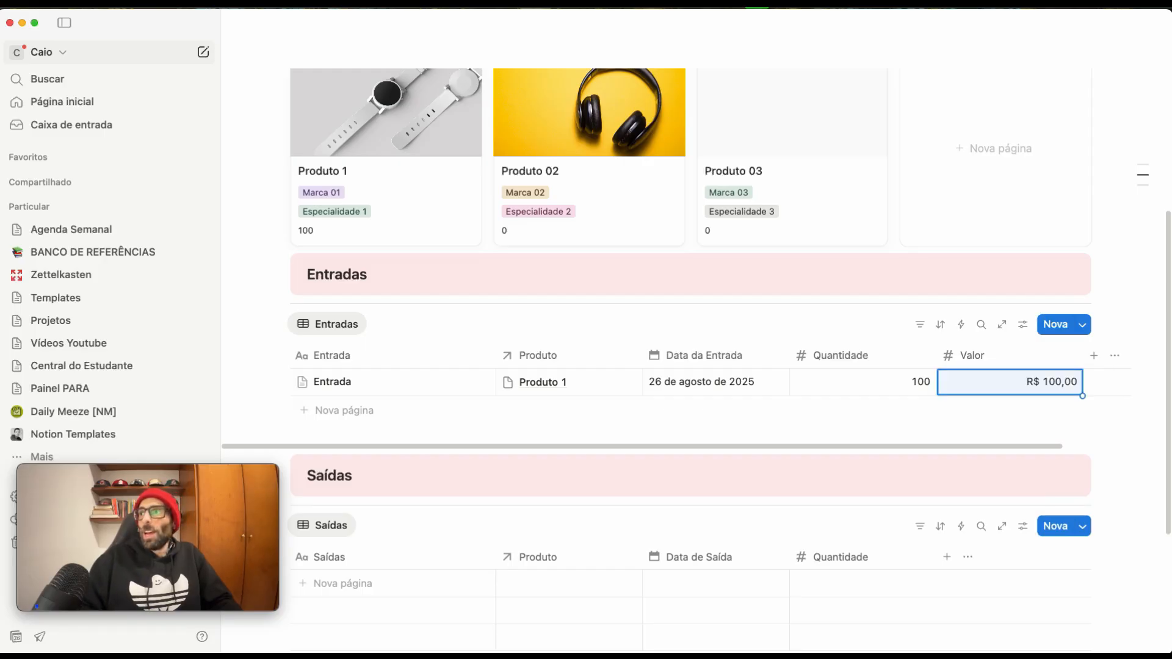
scroll(1047, 453, right, 4)
scroll(501, 422, left, 4)
scroll(385, 341, up, 1)
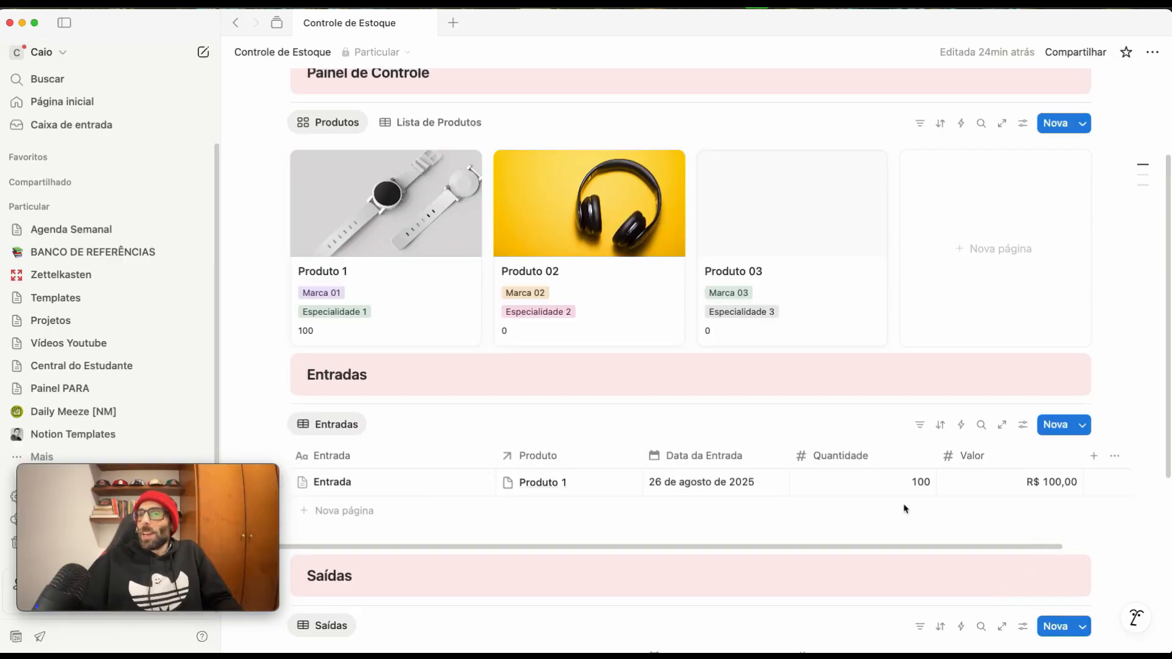
scroll(574, 476, up, 3)
scroll(552, 520, down, 3)
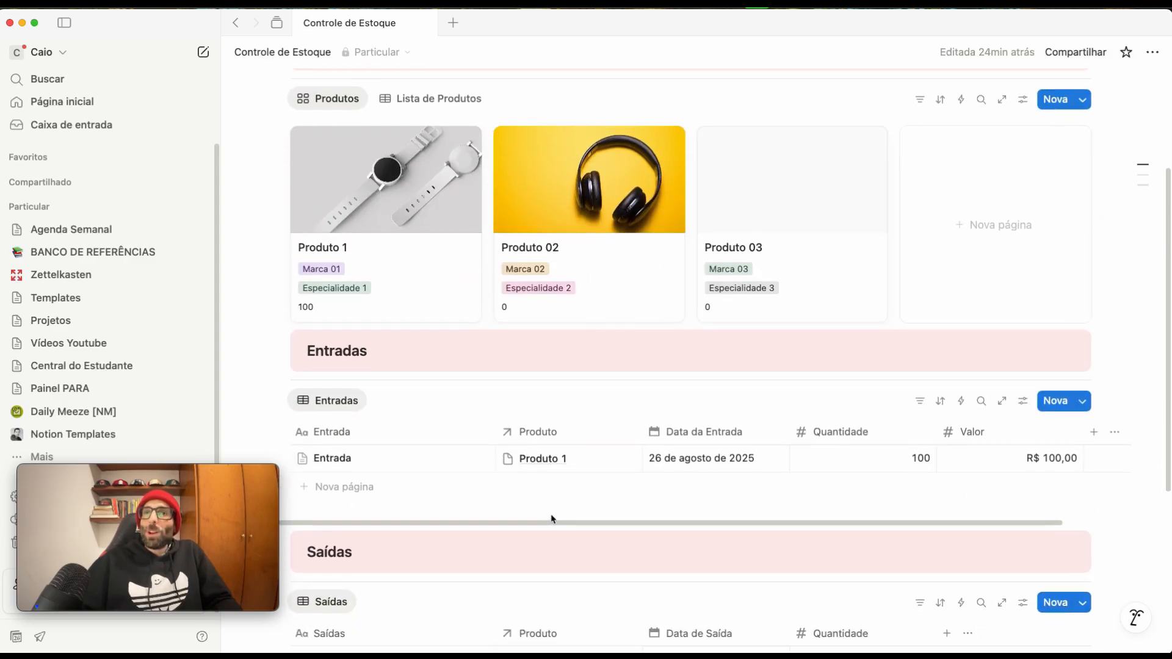
Step: Open the Produto 1 page and delete the Valor property from the products database
scroll(531, 513, up, 3)
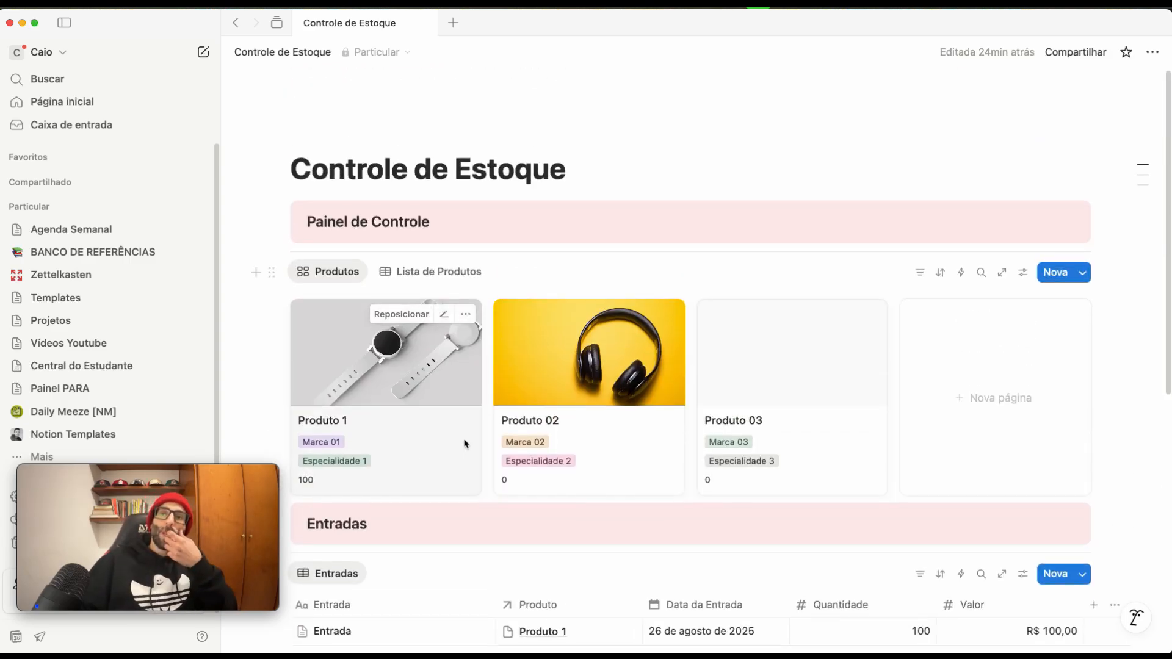
click(393, 393)
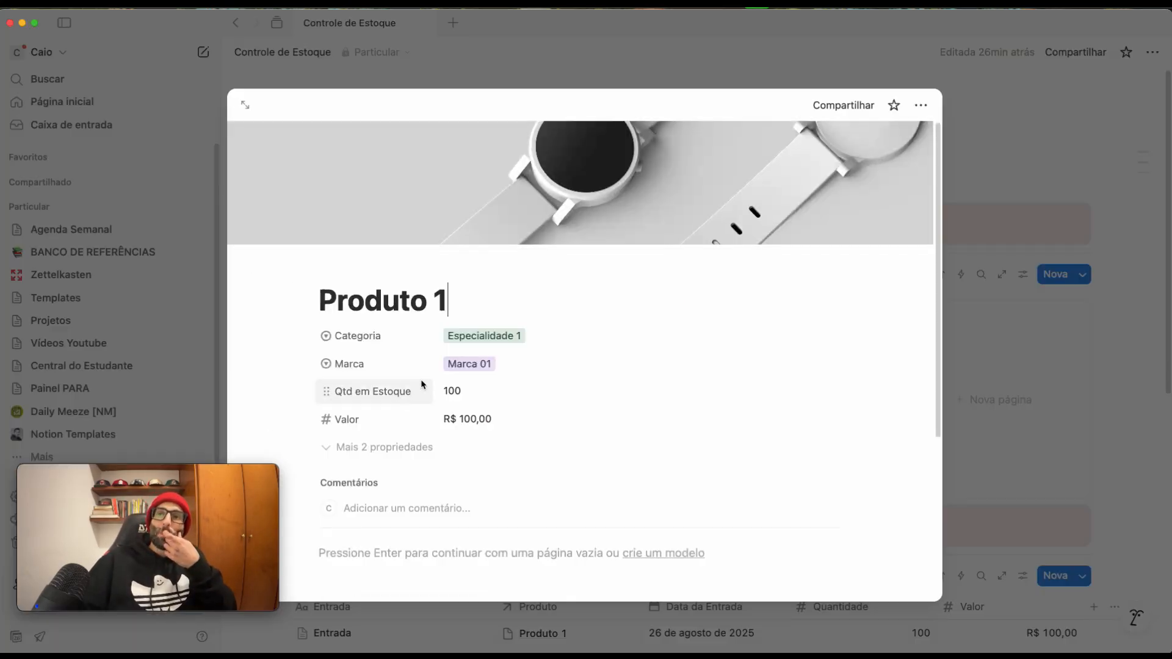
click(366, 421)
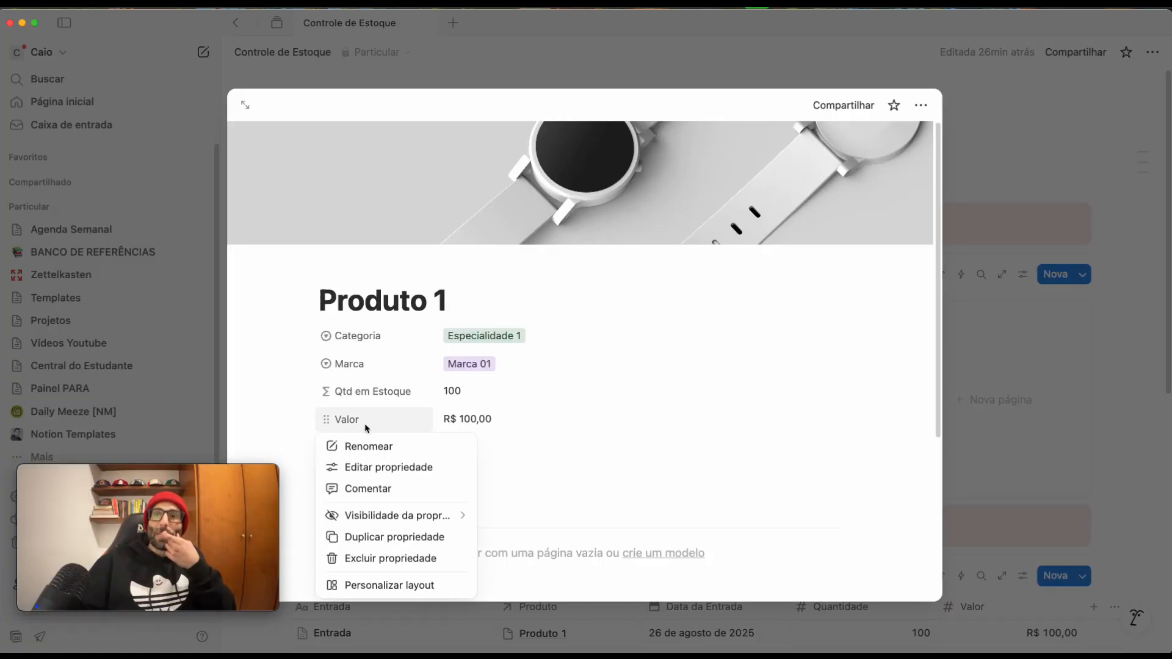
click(361, 560)
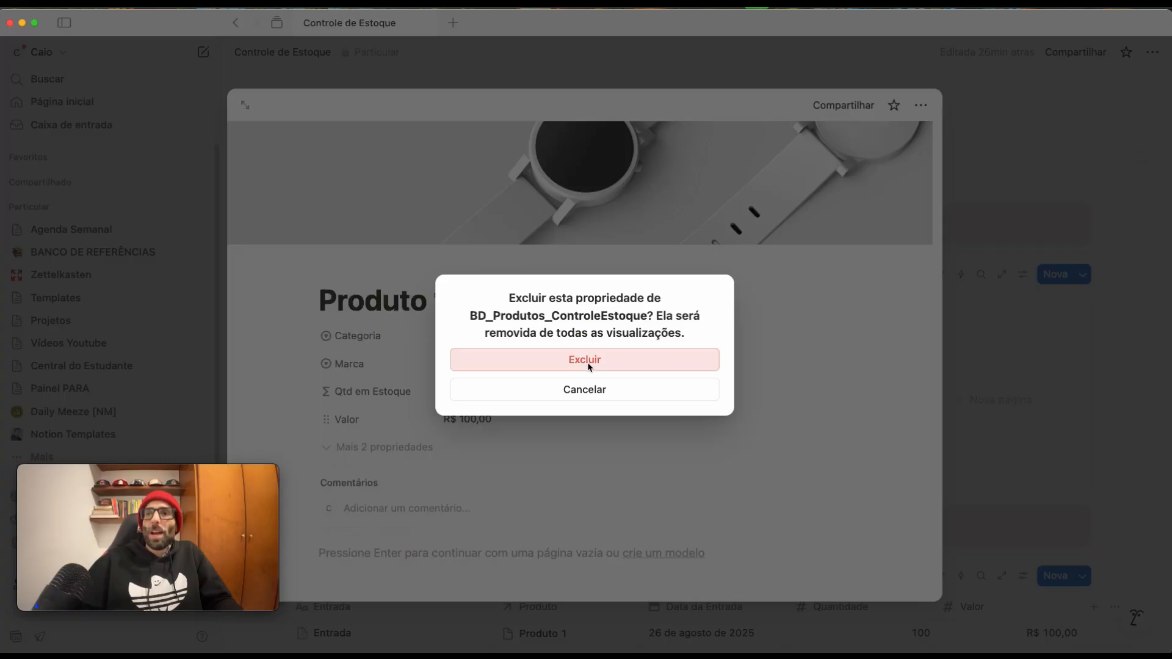
click(589, 363)
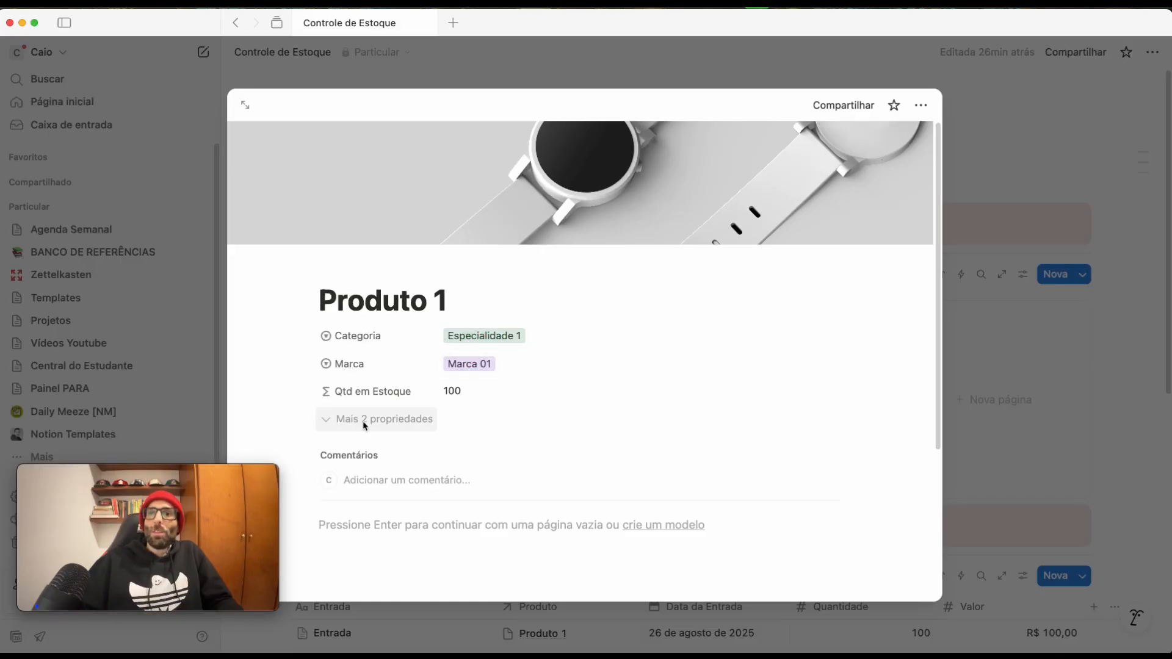
Step: Show the hidden properties of Produto 1 and add a Rollup property named Valor
scroll(356, 455, down, 5)
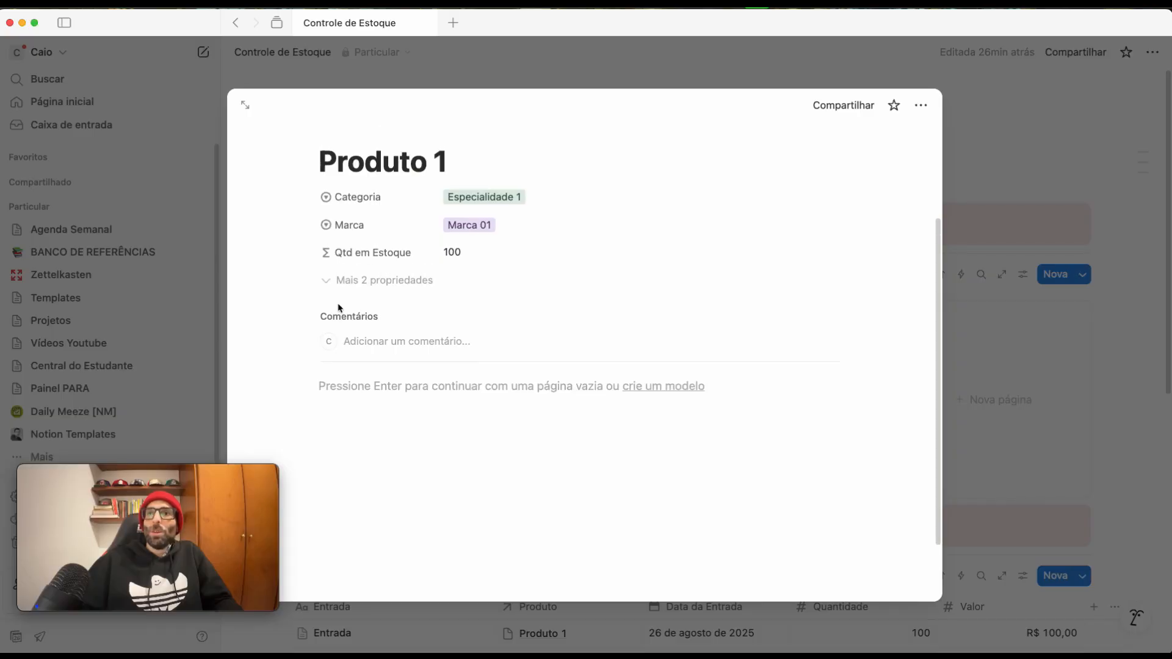
click(350, 280)
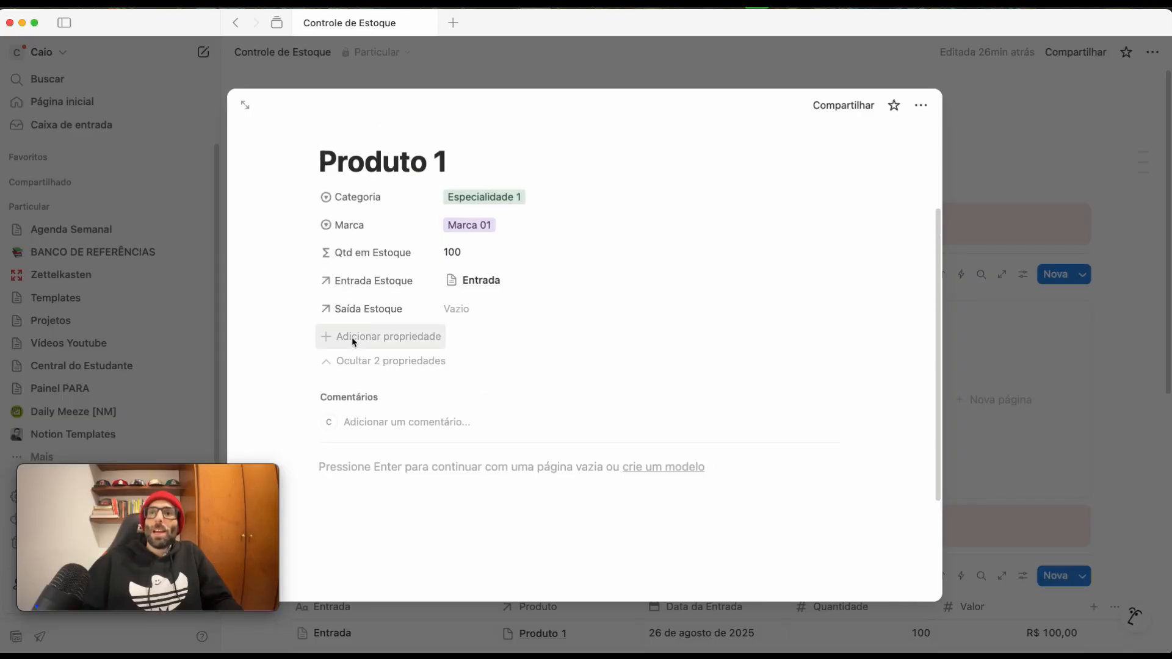
click(353, 341)
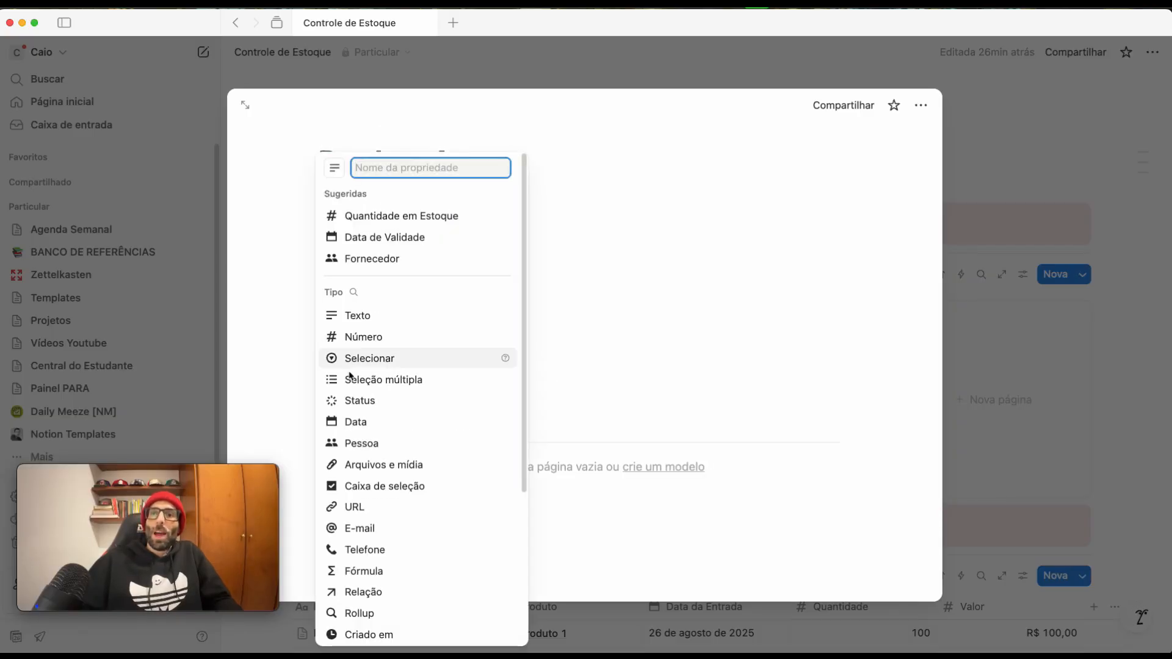
click(371, 615)
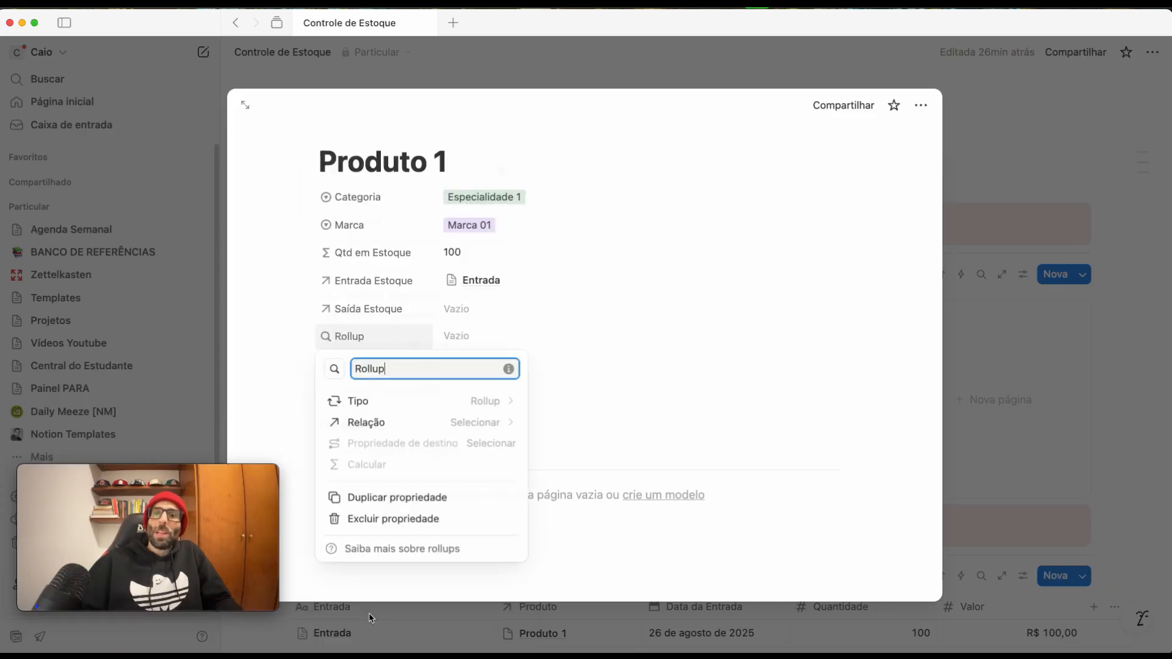
drag(397, 375, 293, 371)
text(Valor)
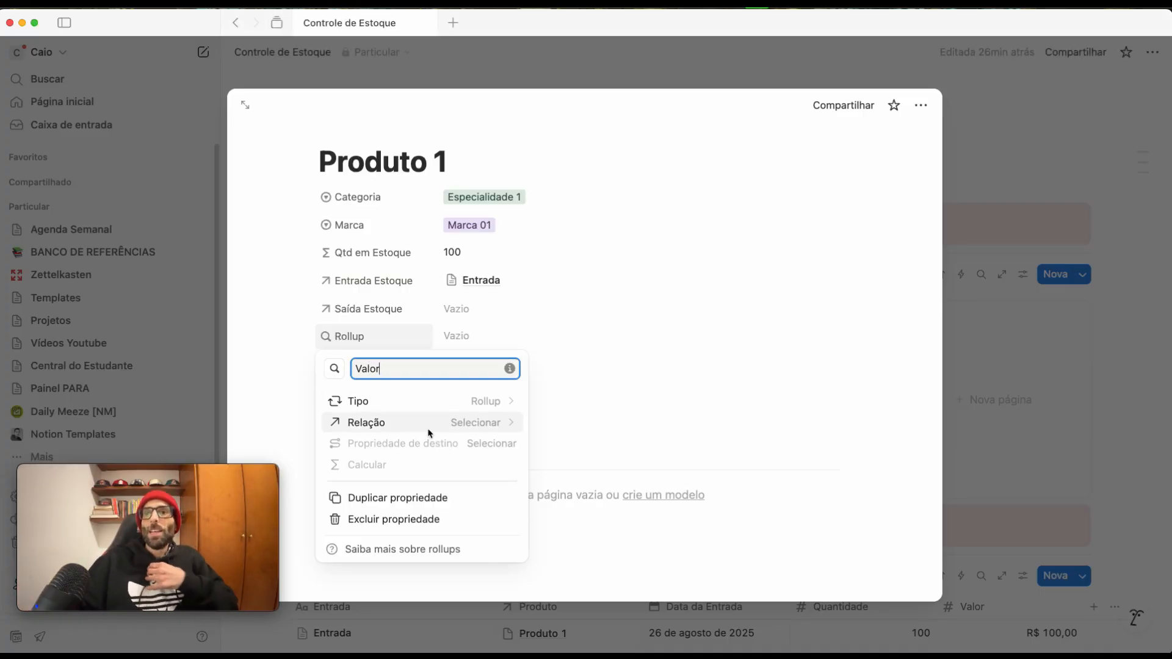
Step: Configure the Valor rollup to use the Entrada Estoque relation with Valor as its target property, and close the product page
click(473, 424)
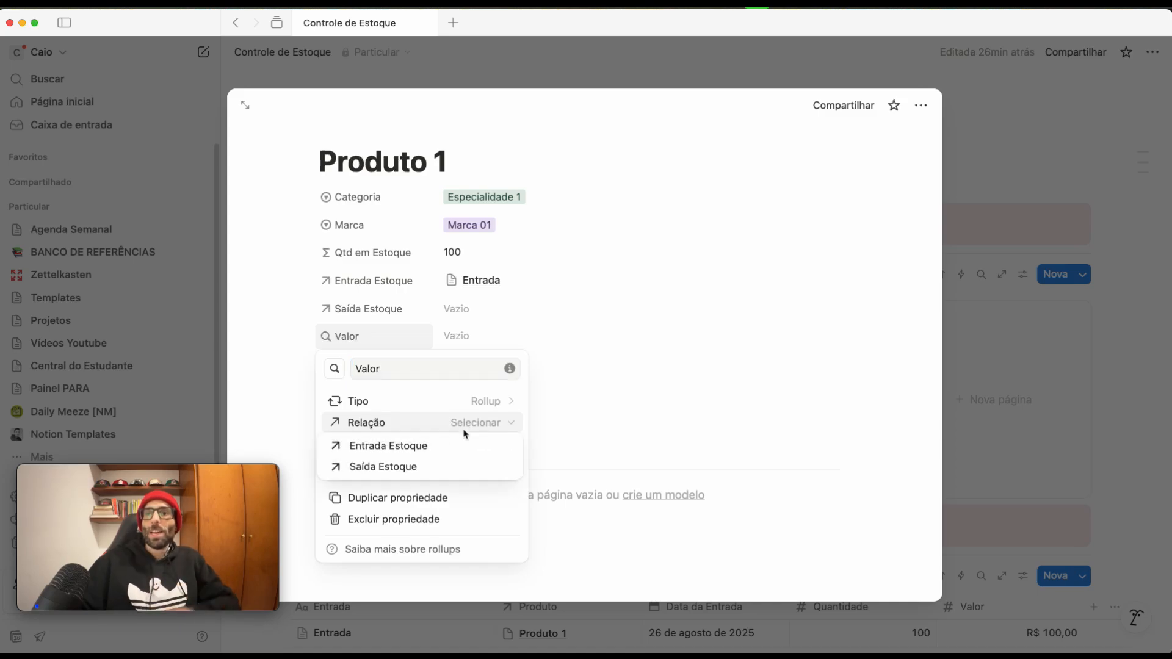
click(418, 449)
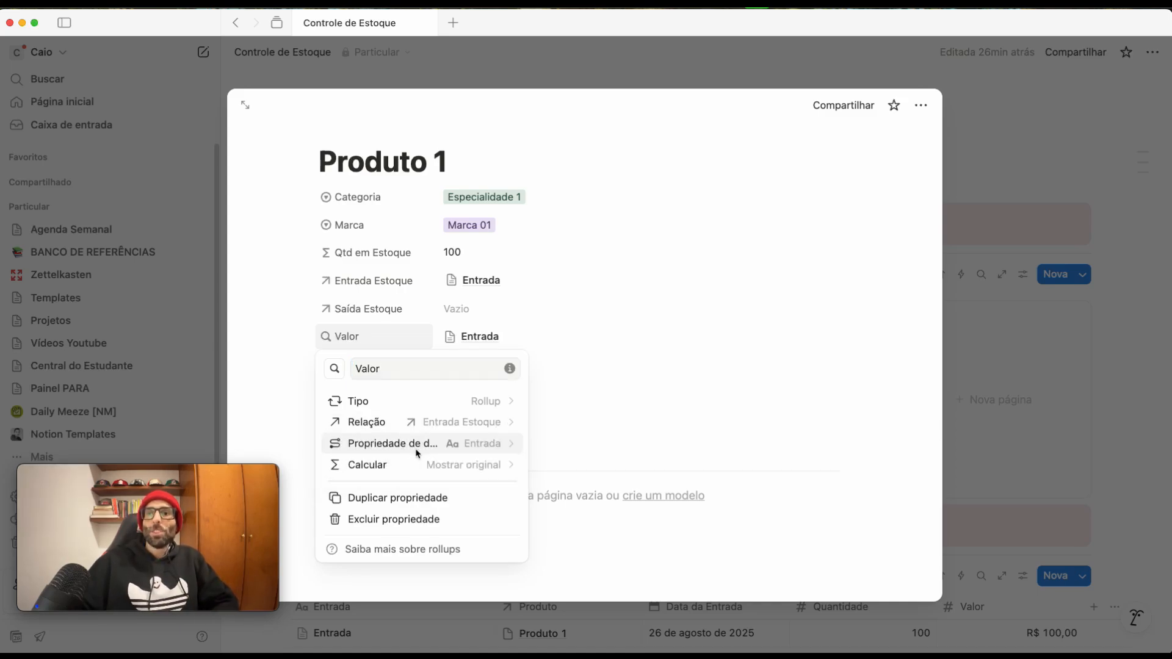
click(458, 446)
click(363, 553)
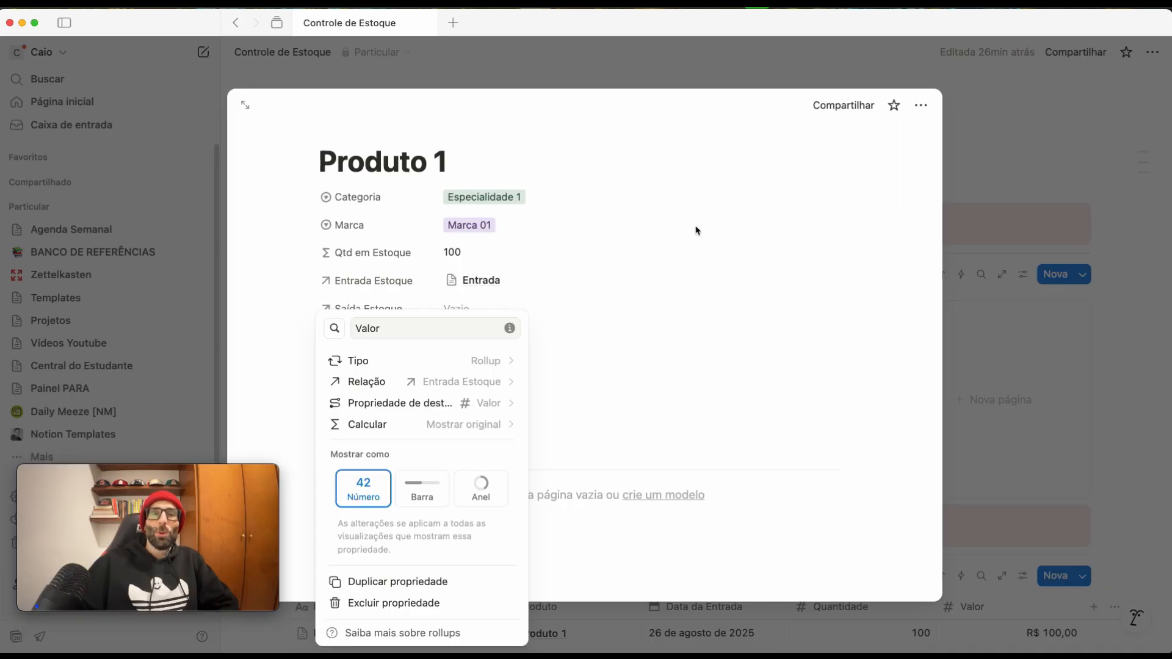
click(750, 232)
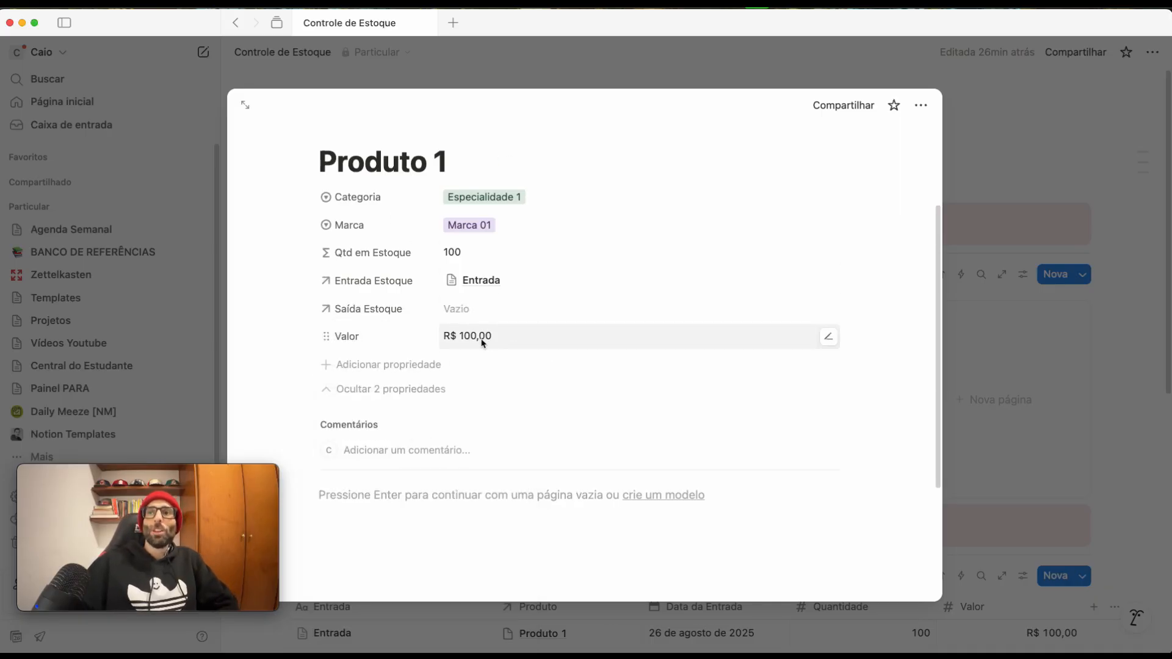
click(1094, 417)
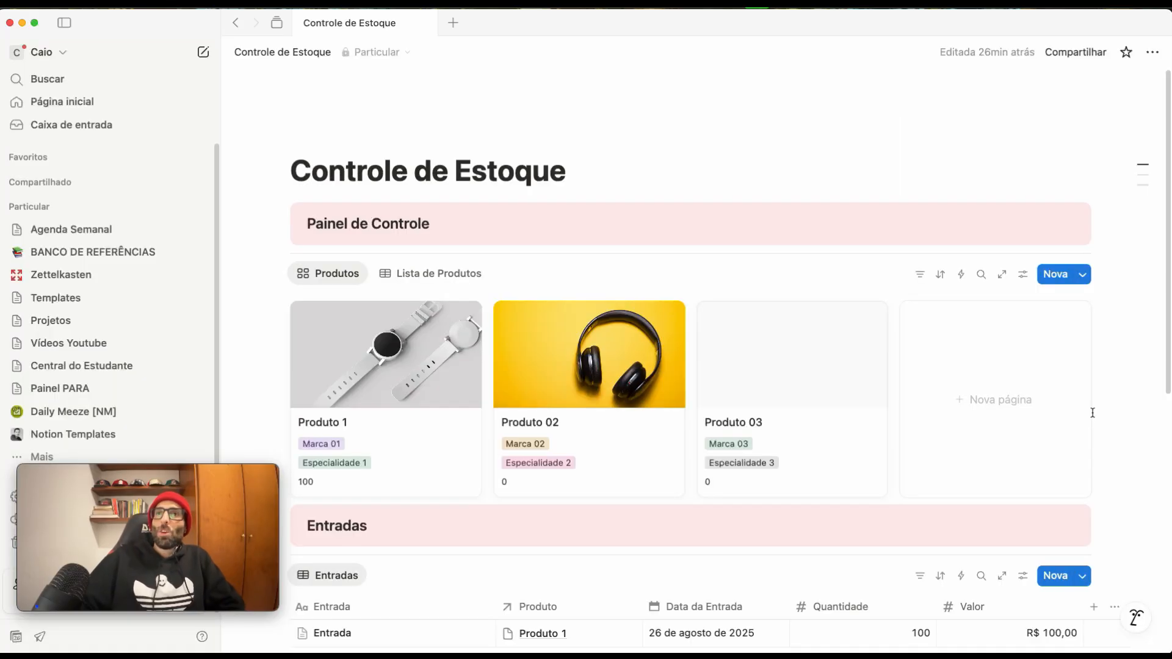
Step: Add a row named Entrada to the Entradas table, linked to Produto 02 and dated 26/08/2025
scroll(741, 544, down, 5)
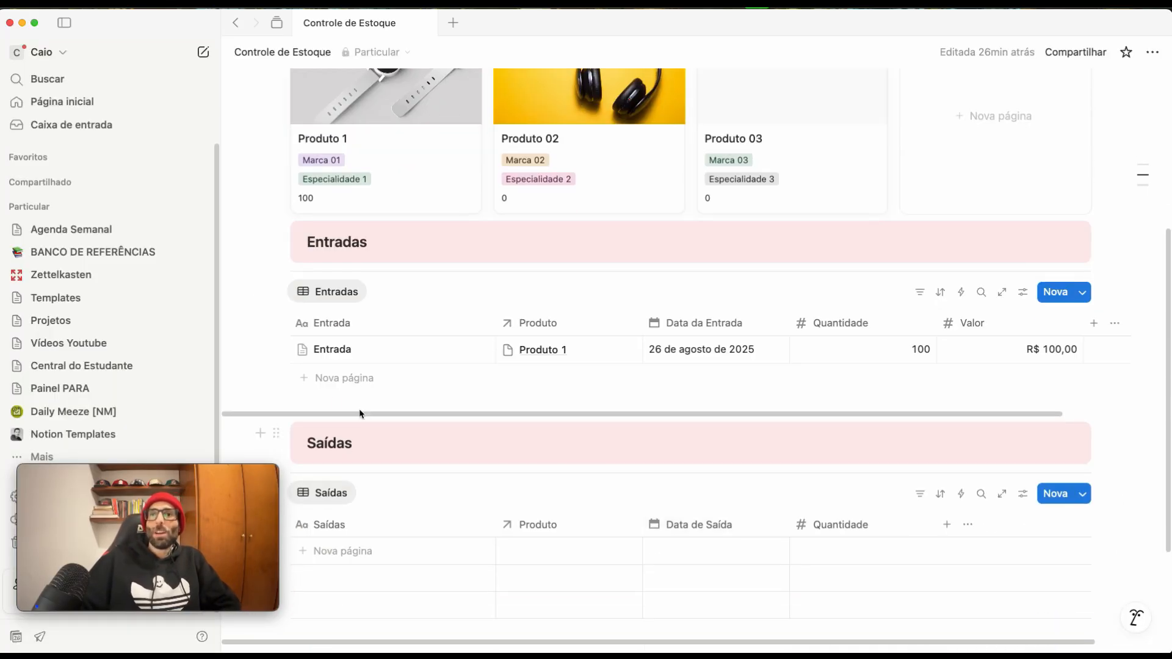
click(334, 382)
key(Escape)
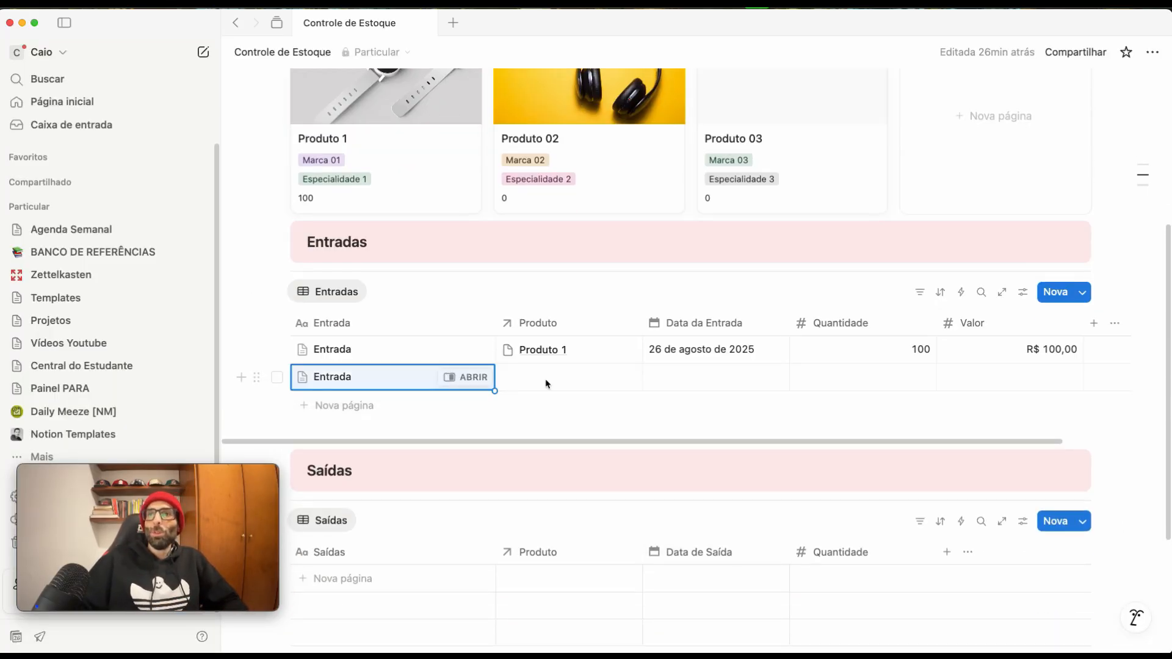
click(546, 382)
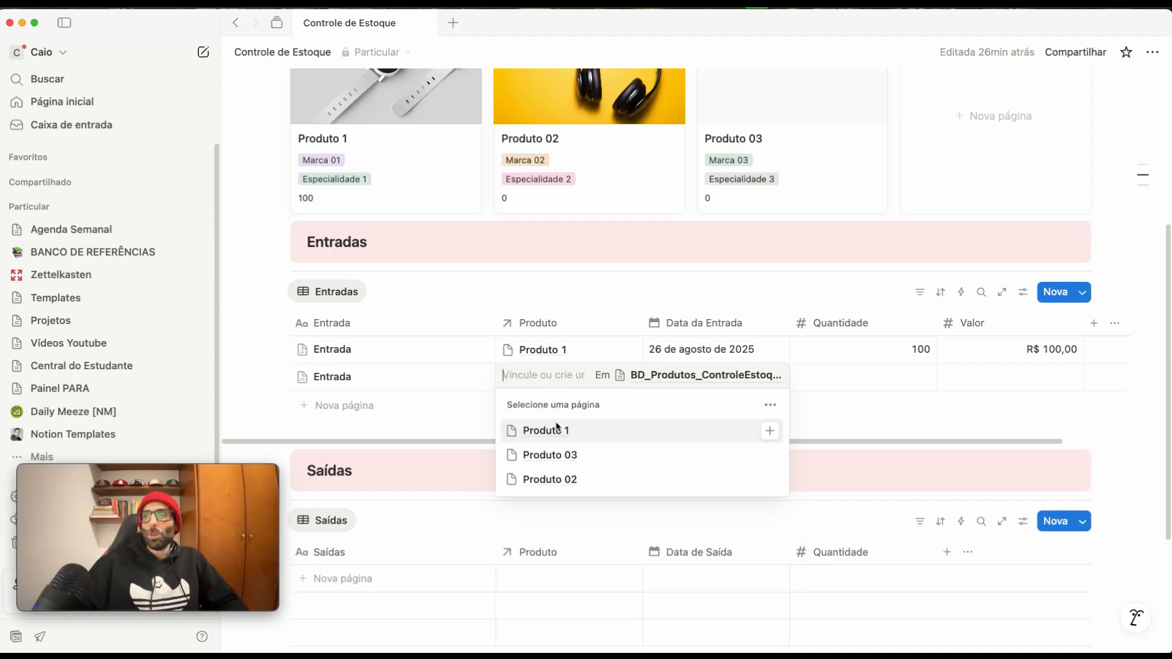
click(565, 480)
key(Escape)
click(702, 378)
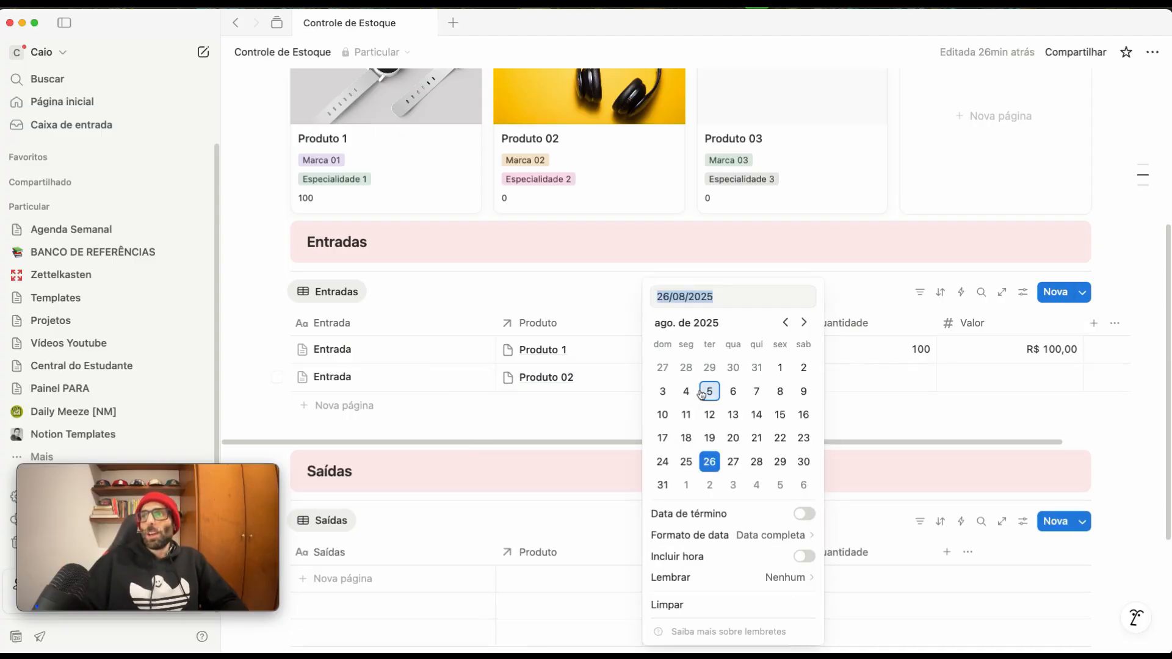
click(718, 466)
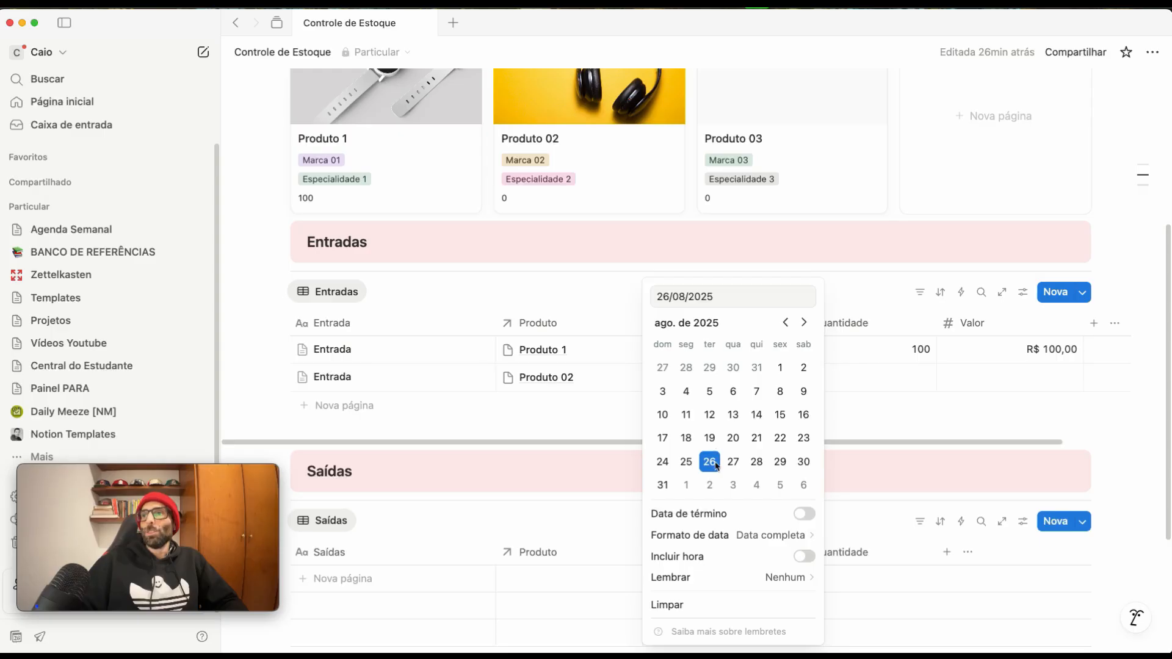
key(Escape)
Step: Set the Quantidade of the Produto 02 entry to 500 and its Valor to 500
click(869, 375)
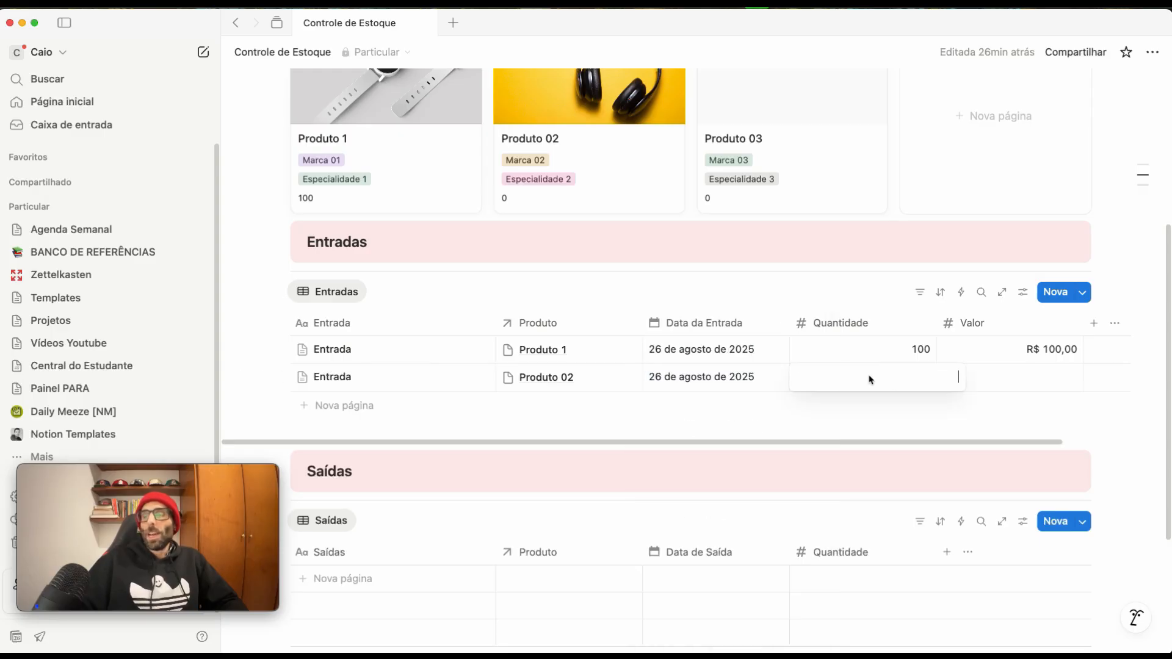
text(500)
key(Tab)
text(50)
key(Return)
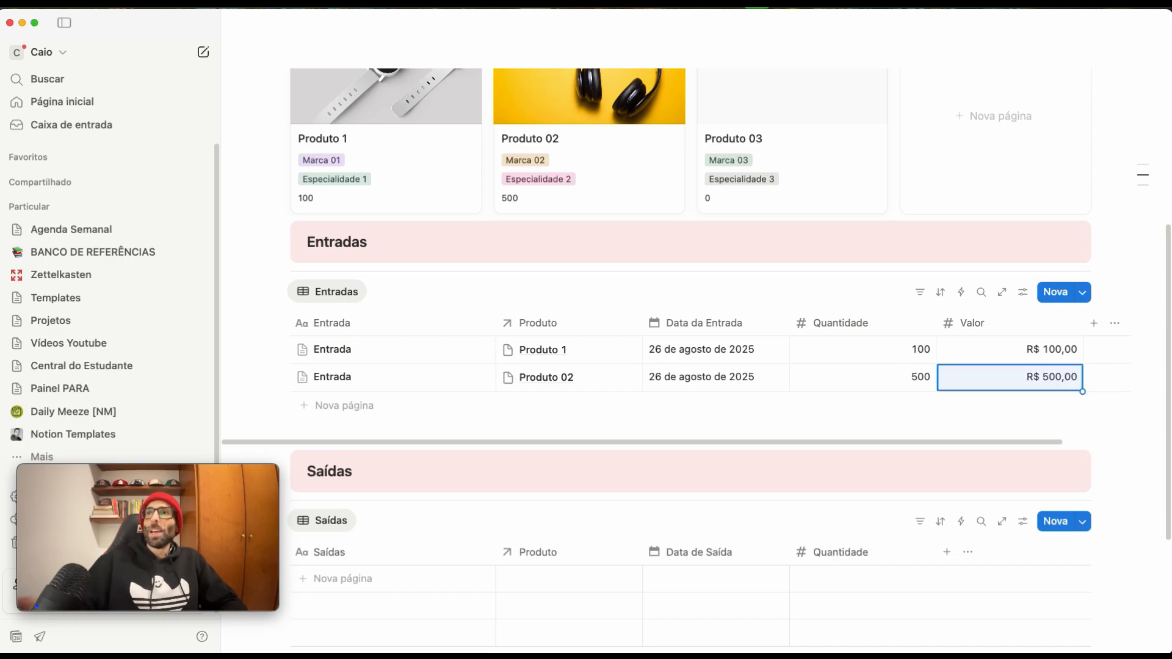
Step: Open the Produto 02 page to check its Qtd em Estoque and Valor, and close it
scroll(624, 299, up, 2)
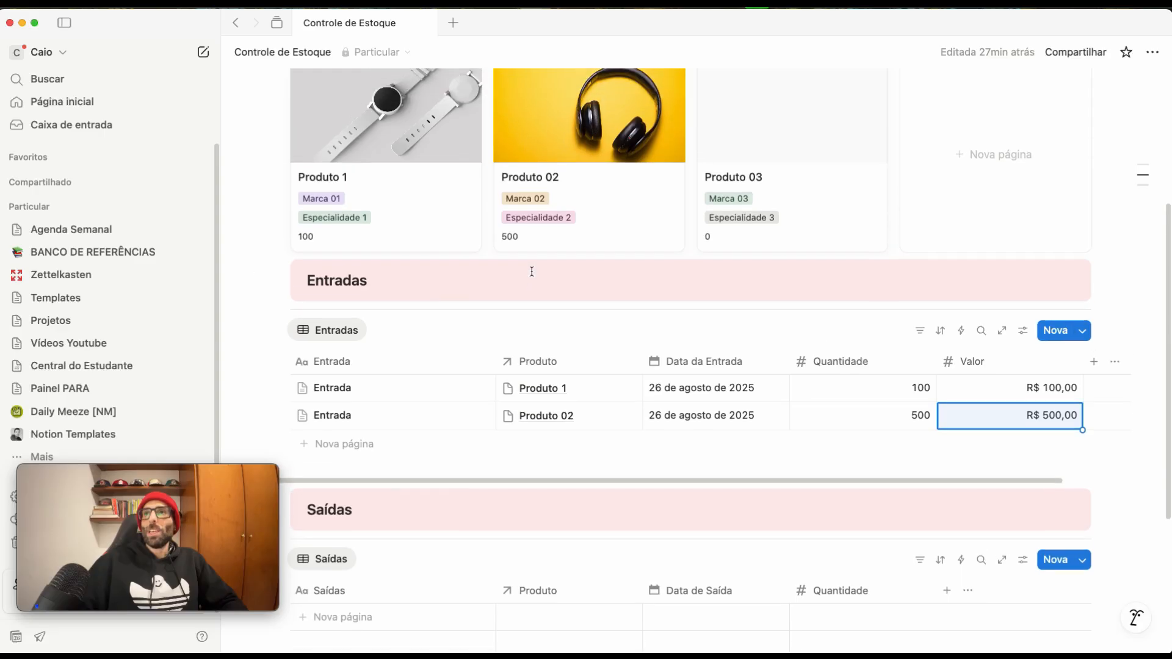
scroll(515, 253, up, 5)
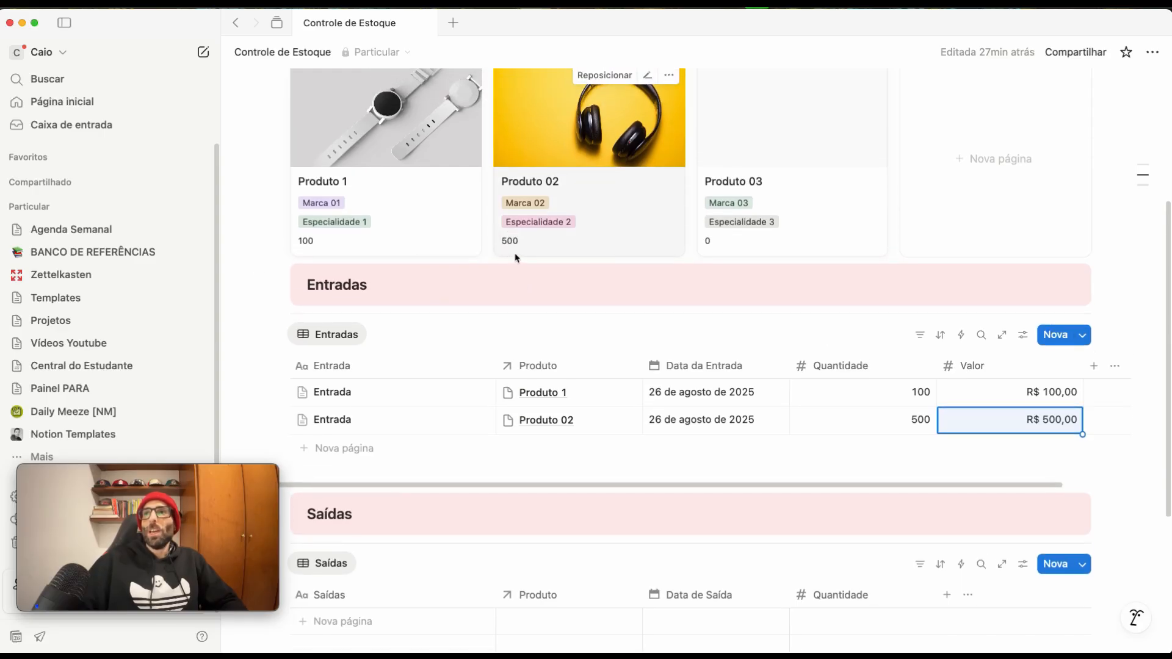
click(596, 375)
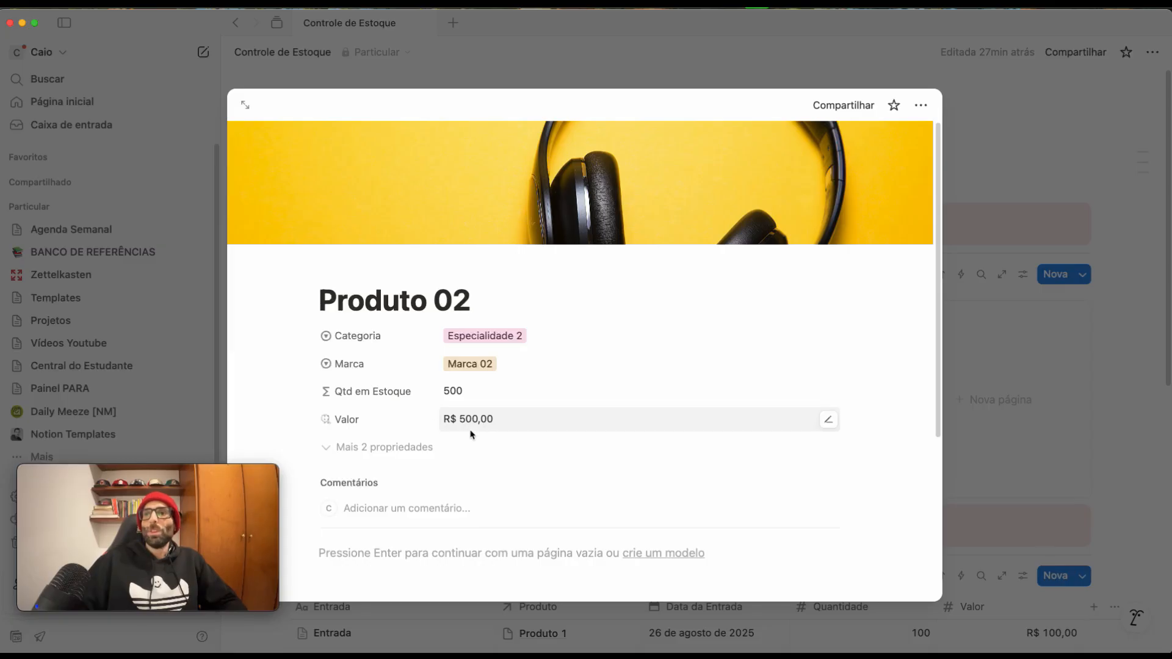
click(1109, 344)
scroll(887, 392, down, 10)
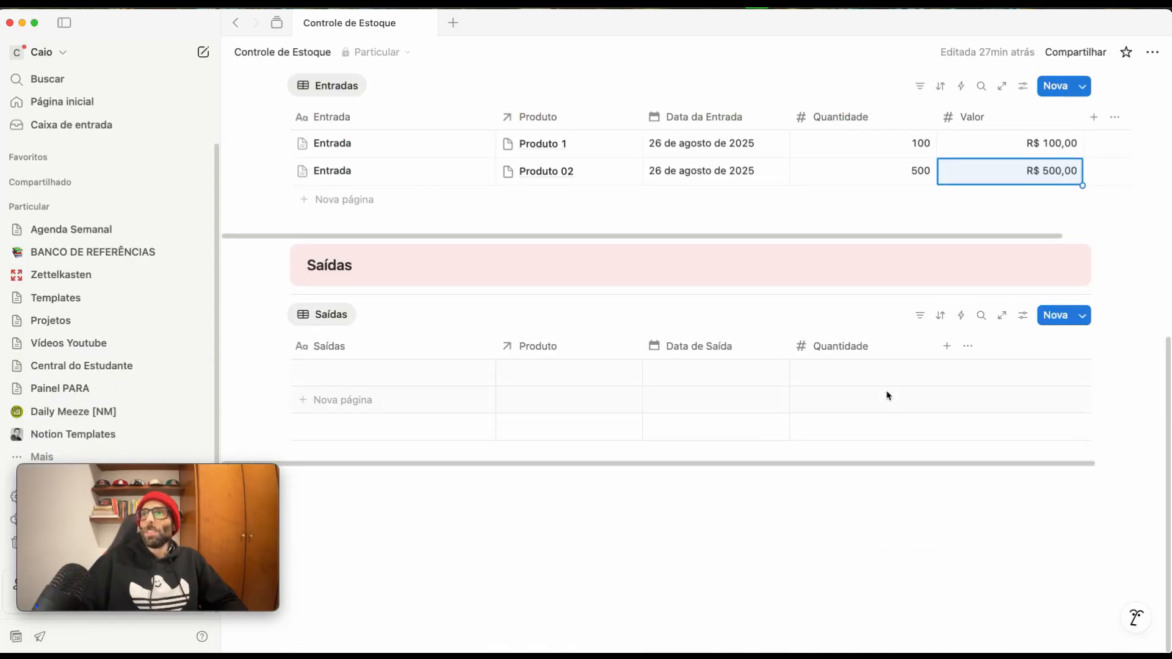
scroll(610, 393, up, 1)
scroll(512, 403, up, 4)
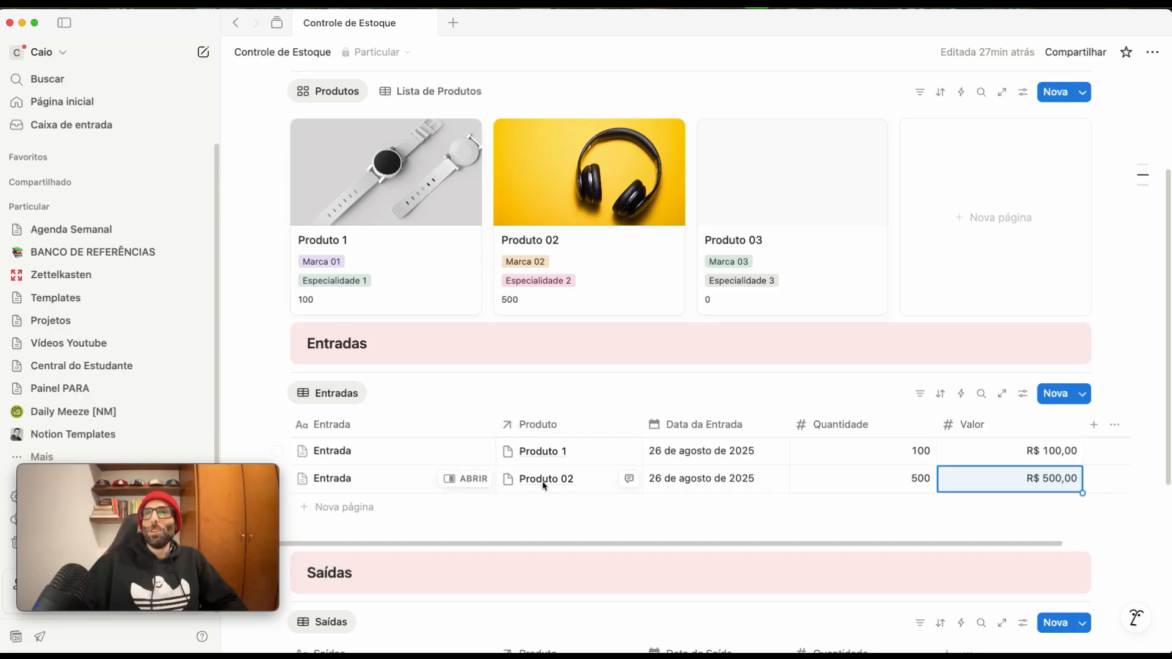
scroll(583, 531, down, 3)
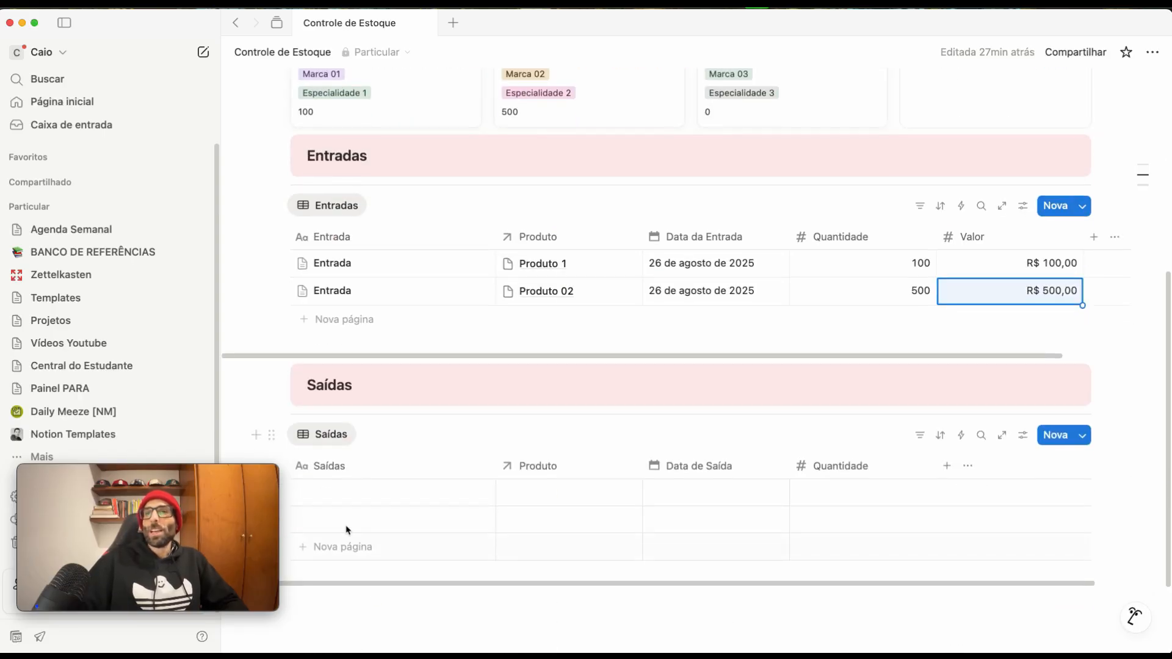
click(349, 495)
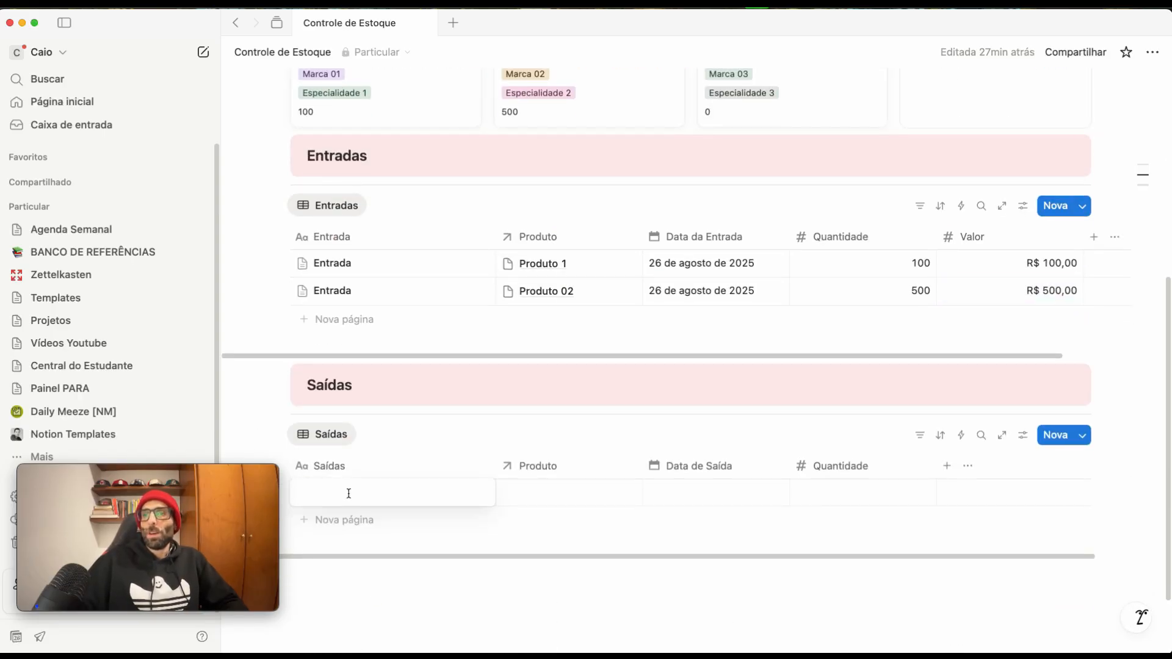
scroll(349, 493, down, 2)
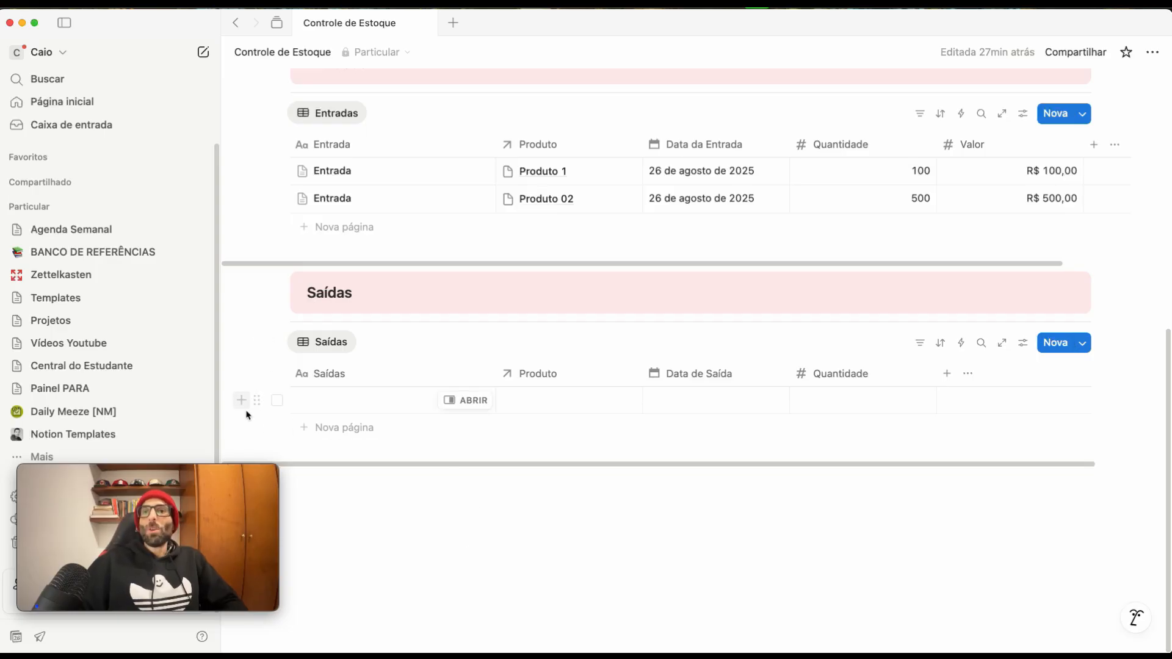
click(277, 401)
click(256, 401)
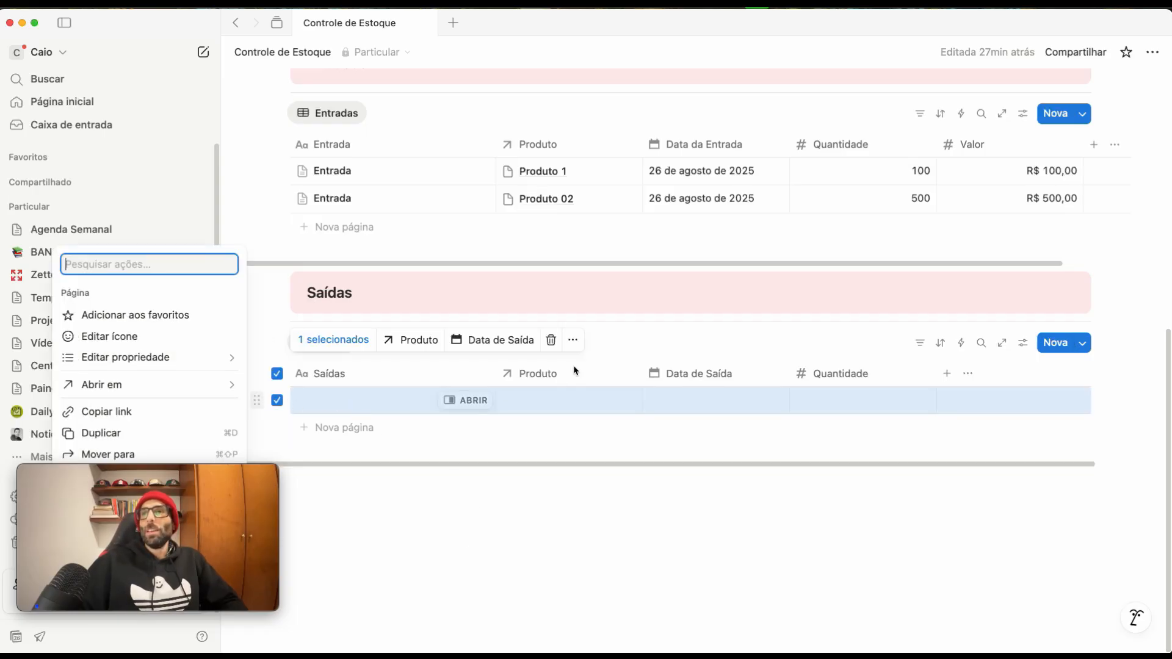
click(550, 343)
click(551, 341)
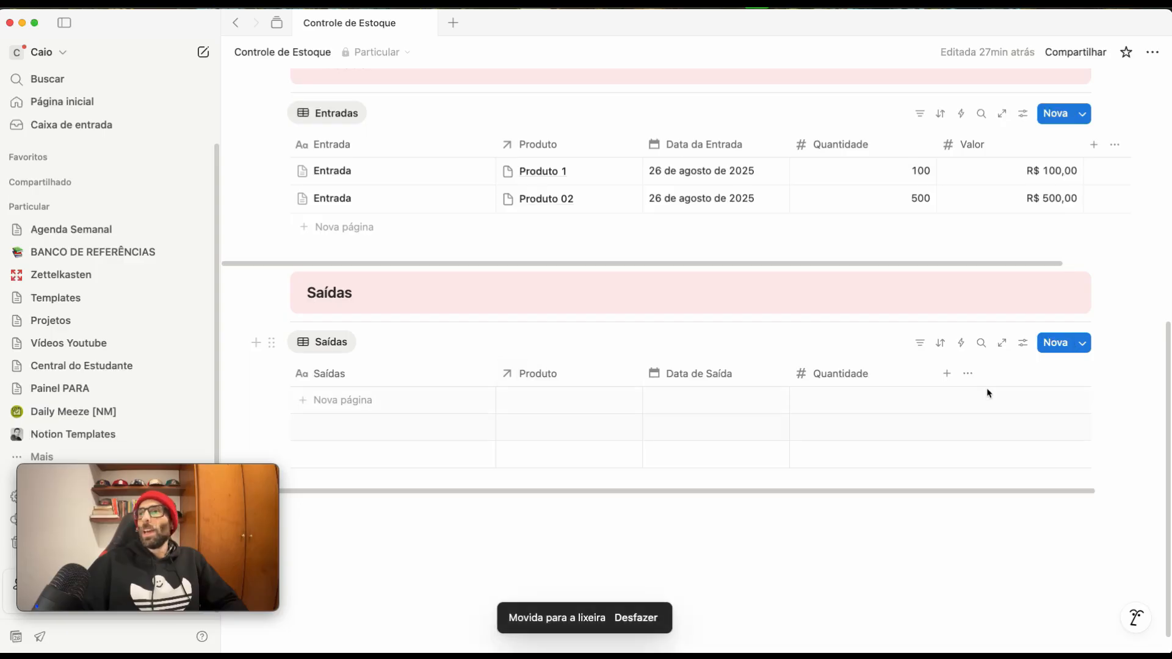
Step: Set the Saída template as the default for all views of the BD_Saídas_ControleEstoque database
click(1085, 348)
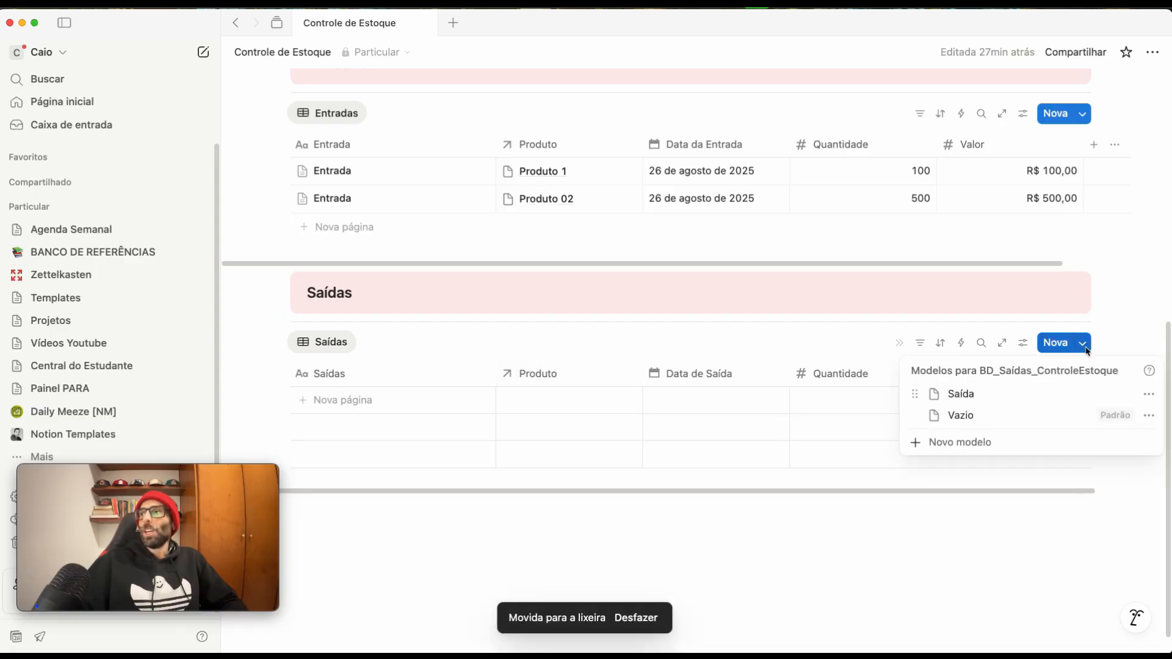
click(1149, 393)
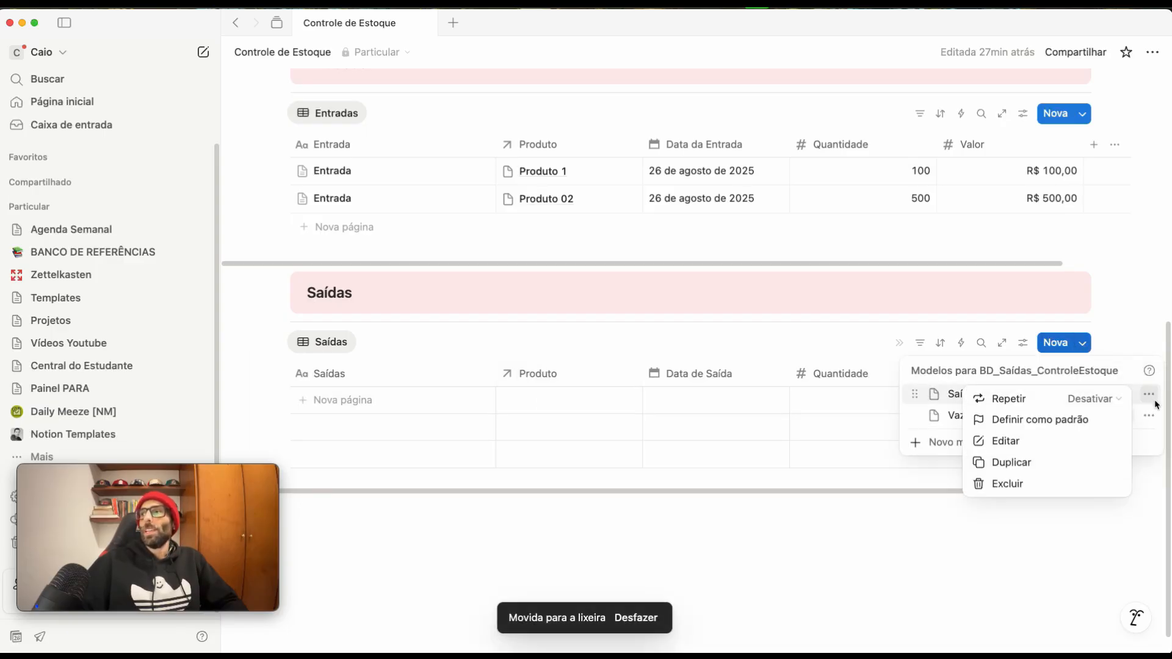
click(1025, 425)
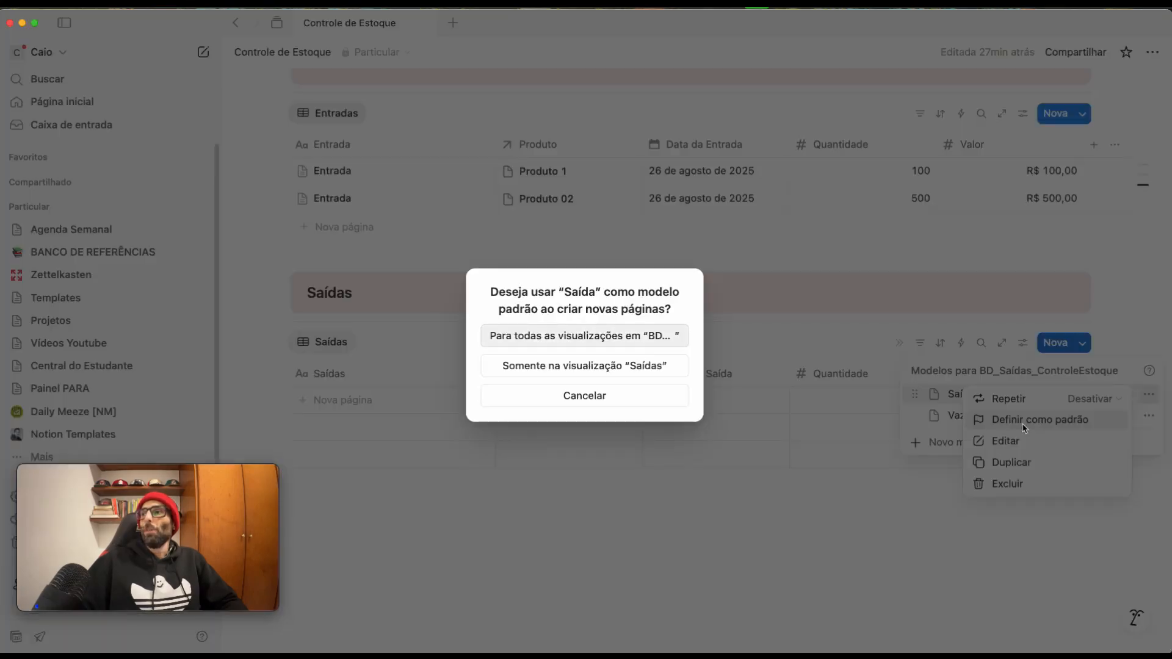
click(583, 340)
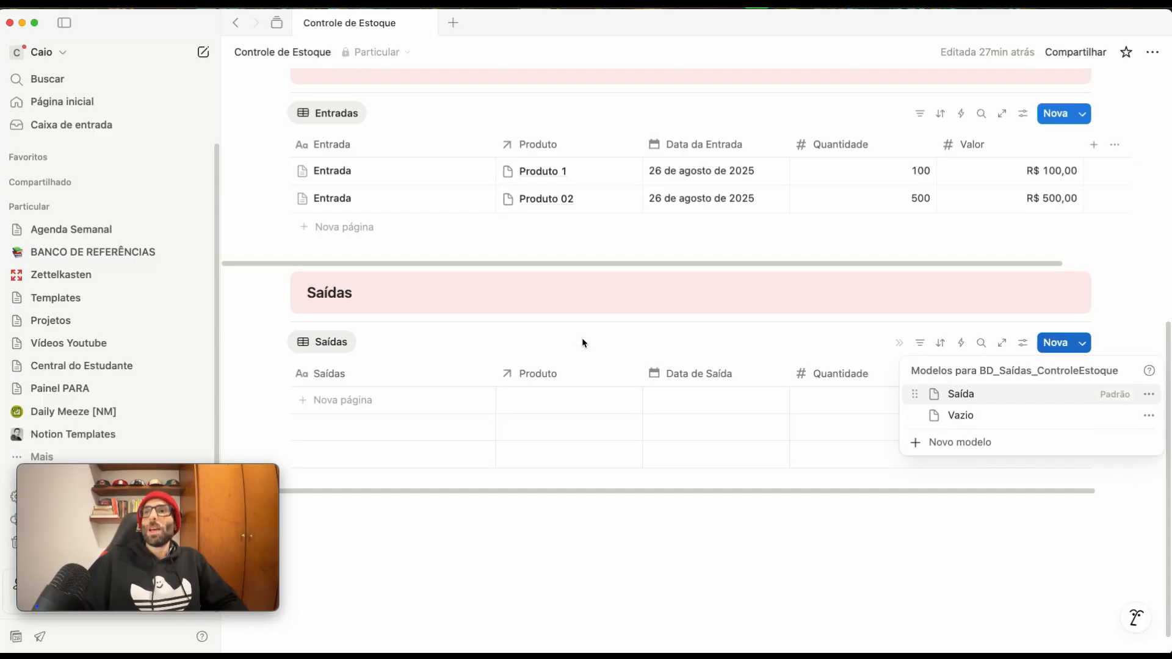
click(597, 562)
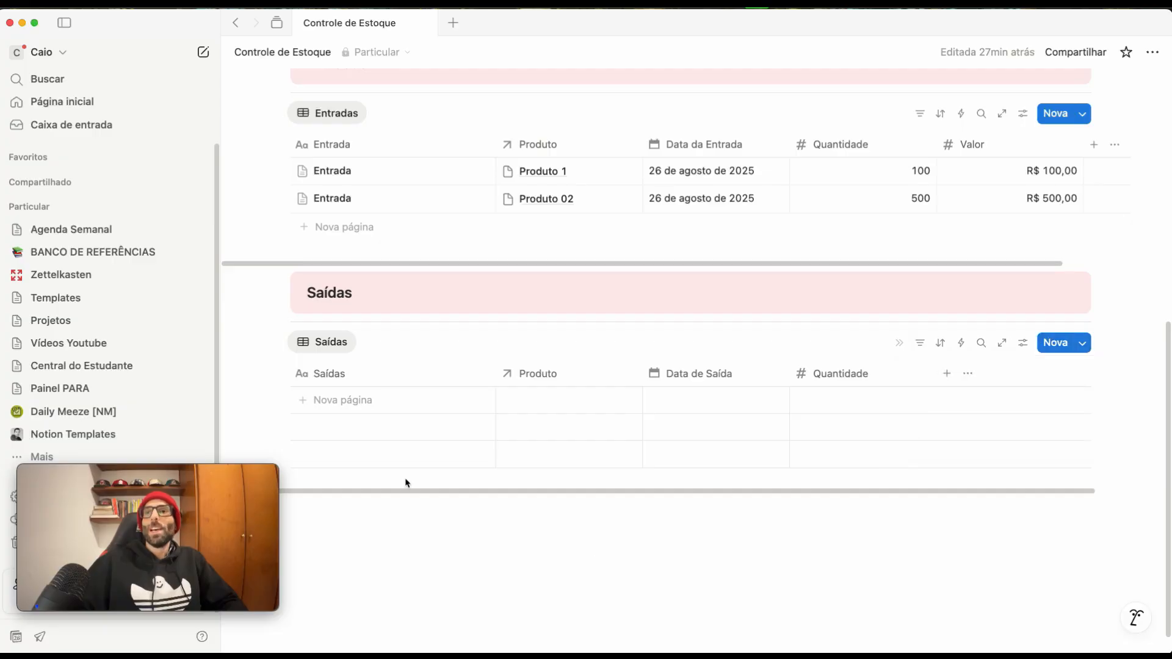
Step: Add a row named Saída to the Saídas table, linked to Produto 1 and dated 26/08/2025
click(339, 400)
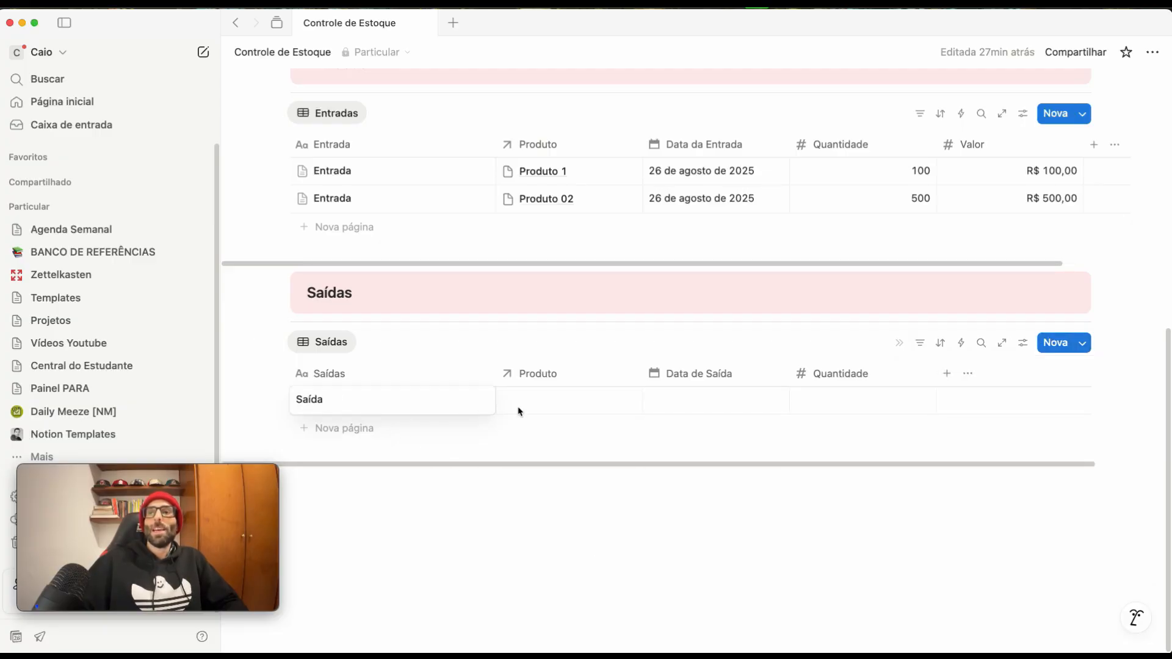
click(537, 412)
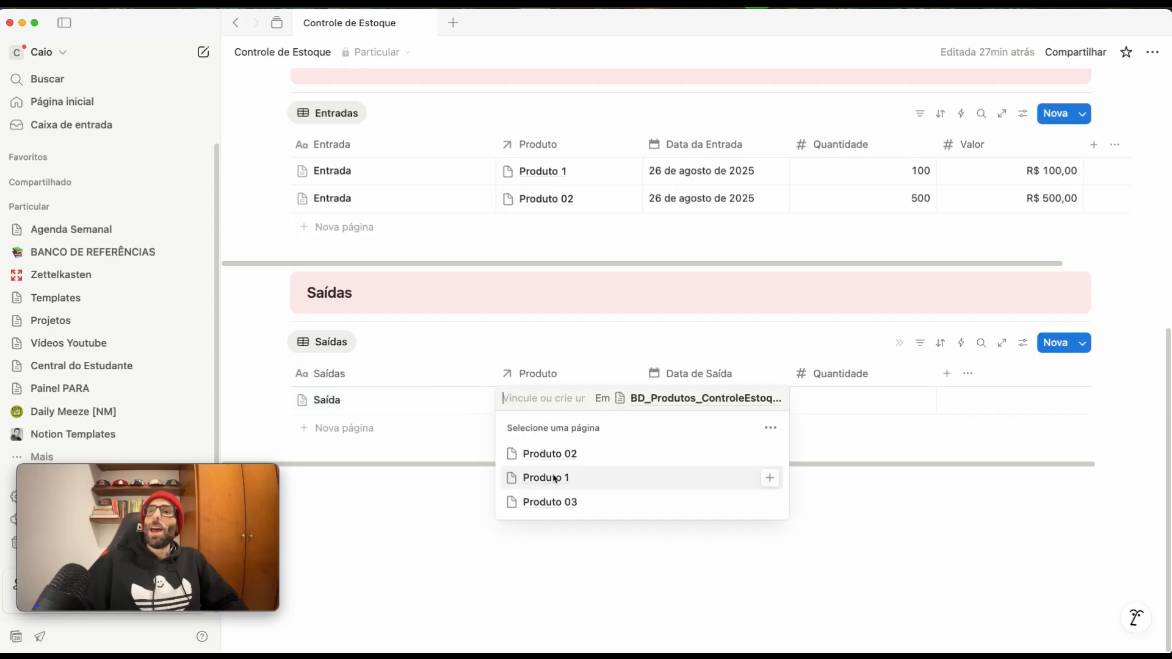
click(550, 483)
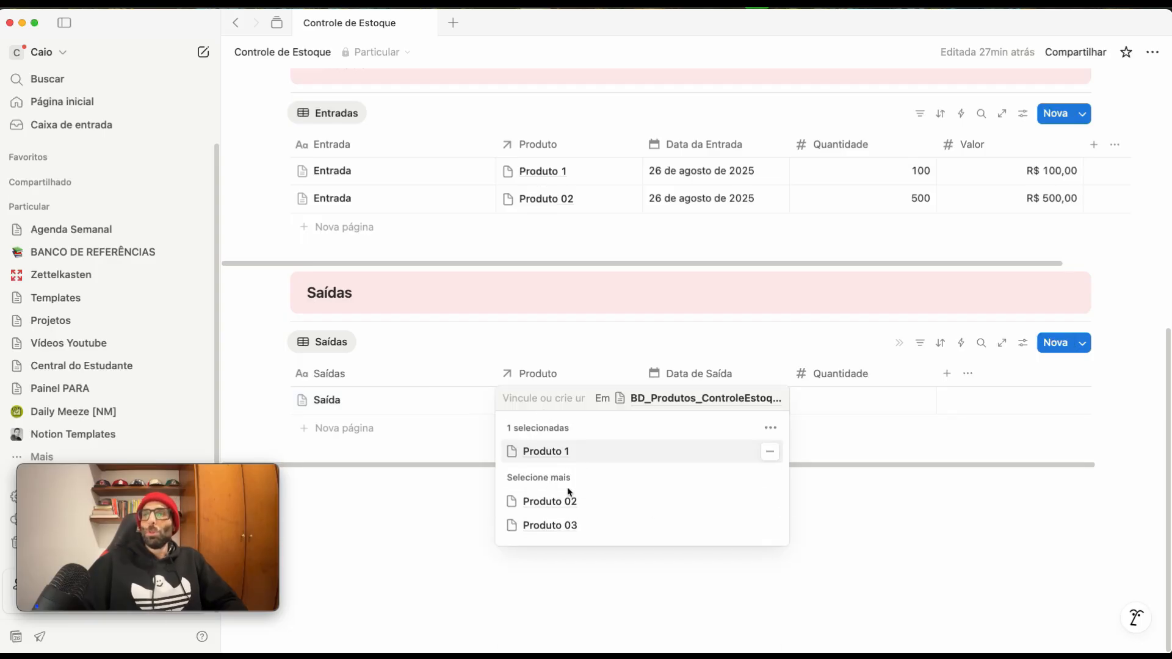
click(970, 605)
click(698, 401)
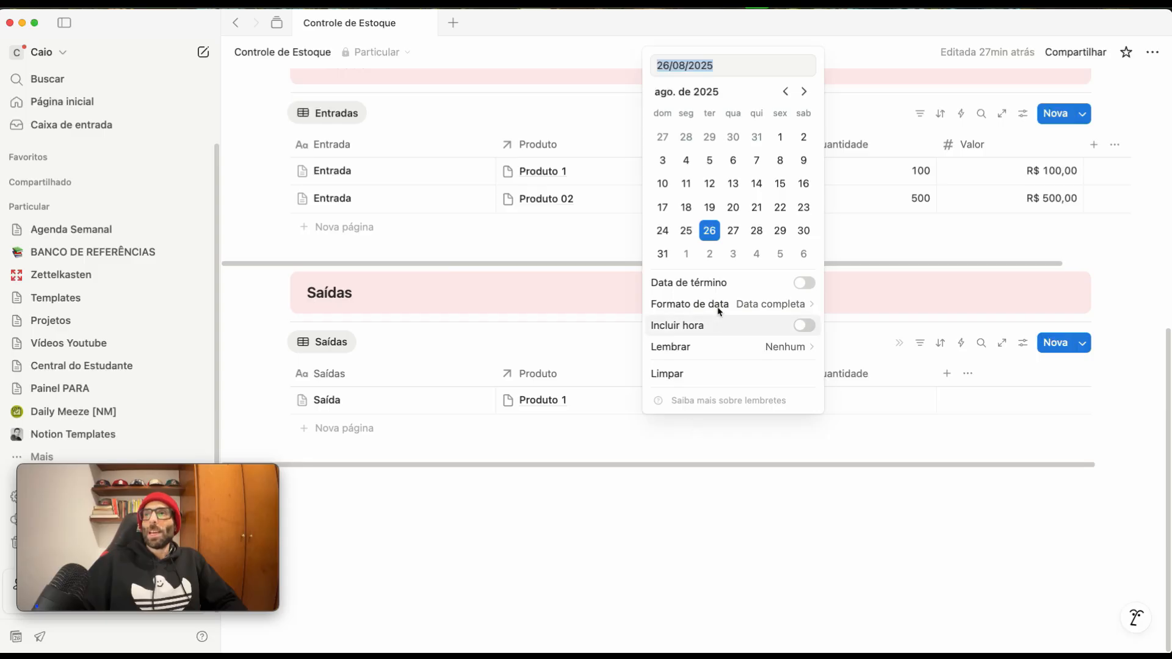
click(870, 407)
Step: Set the Quantidade of the Produto 1 exit to 30 and check Qtd em Estoque on the Produto 1 card
click(853, 410)
text(30)
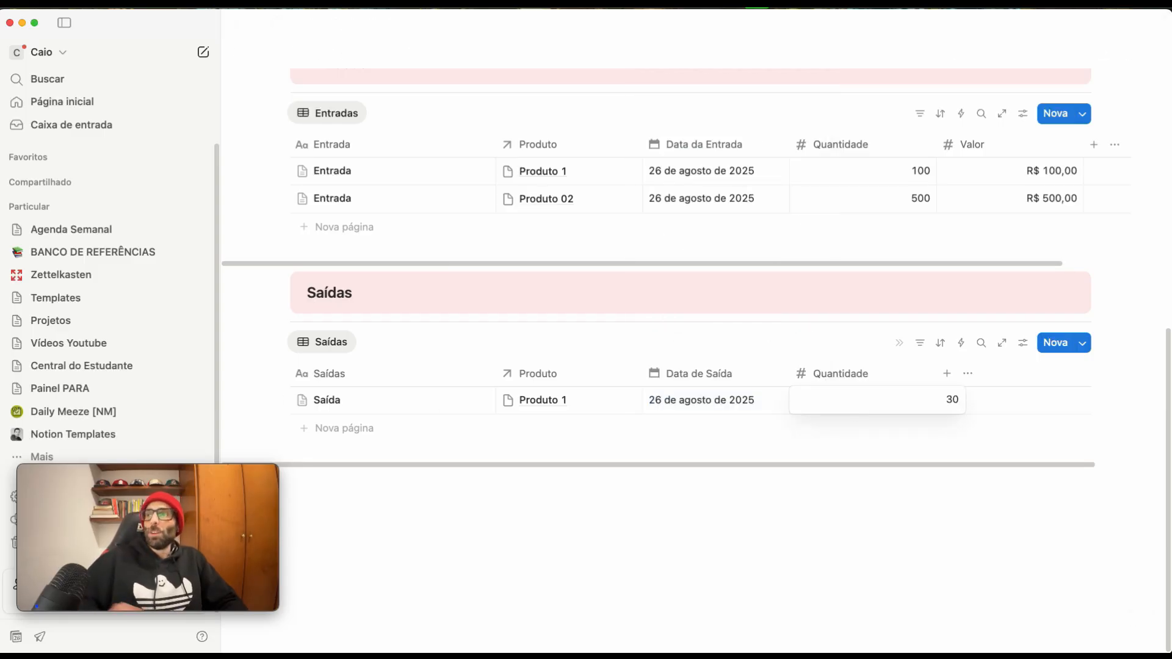
key(Return)
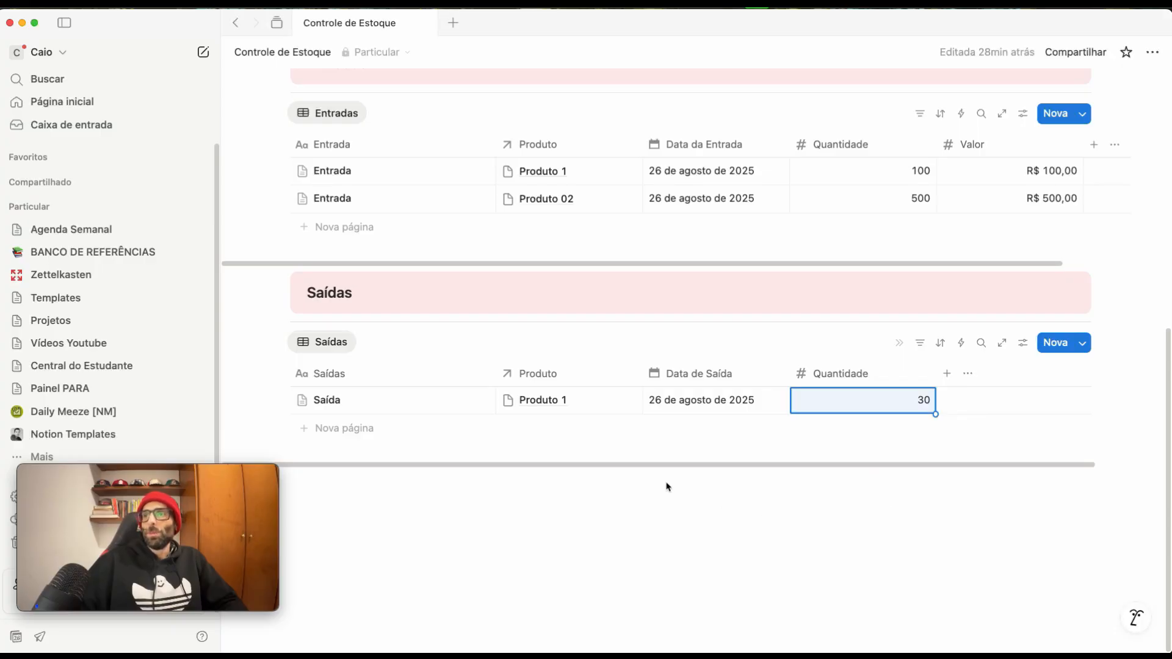
scroll(673, 489, up, 1)
scroll(678, 489, up, 10)
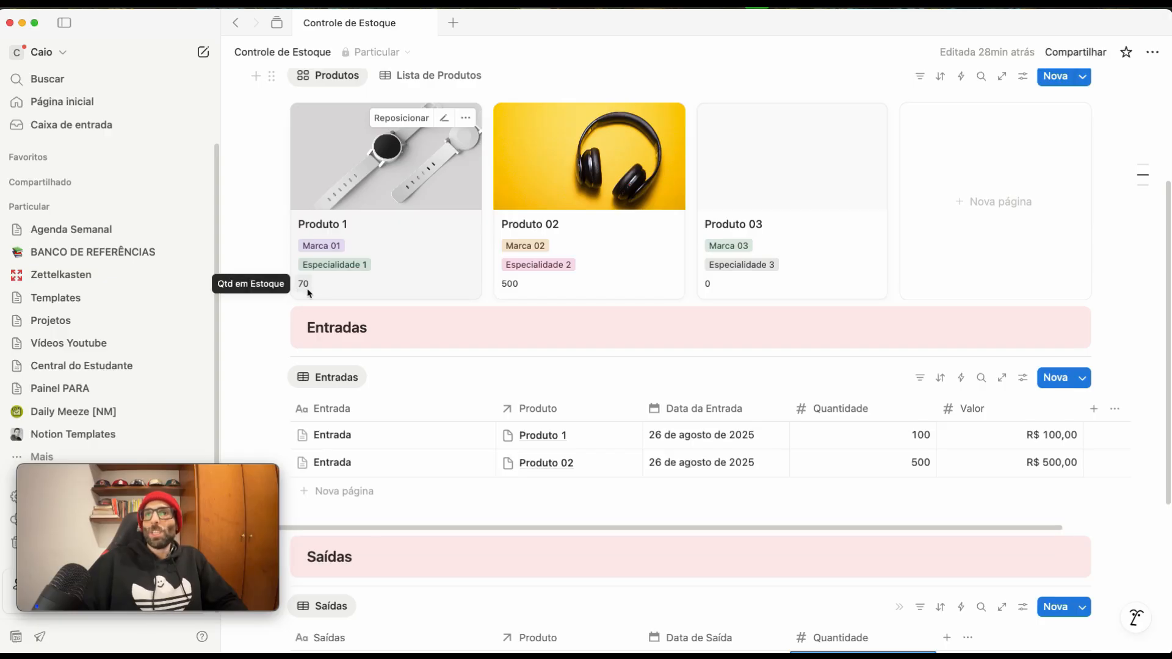
scroll(308, 293, up, 5)
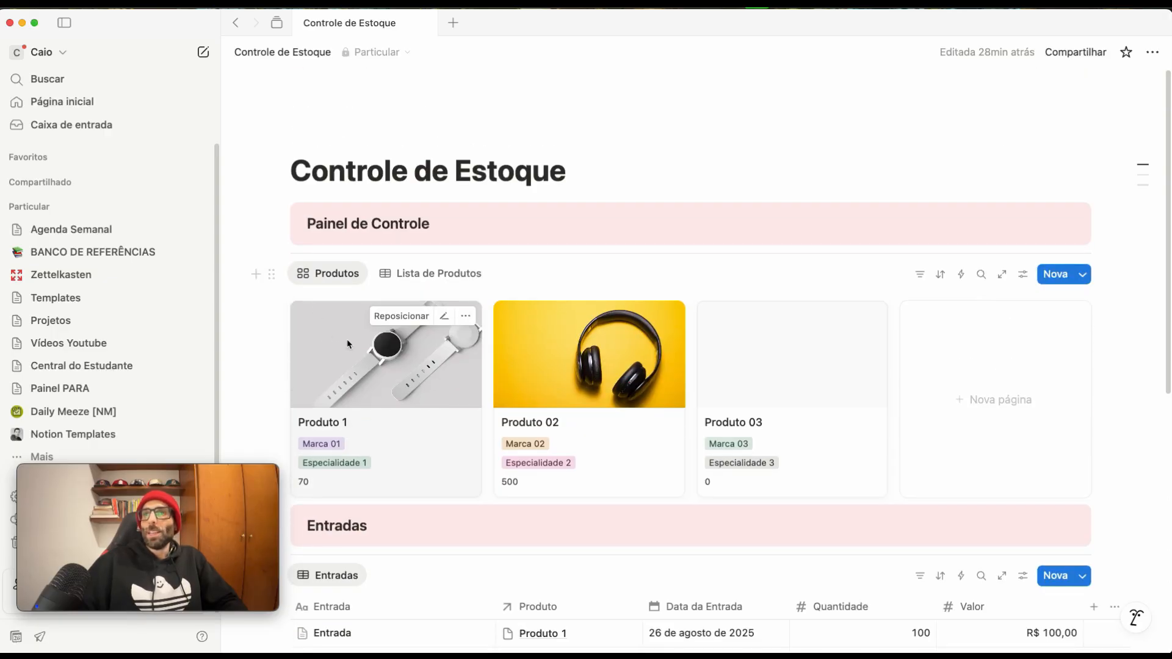
click(940, 275)
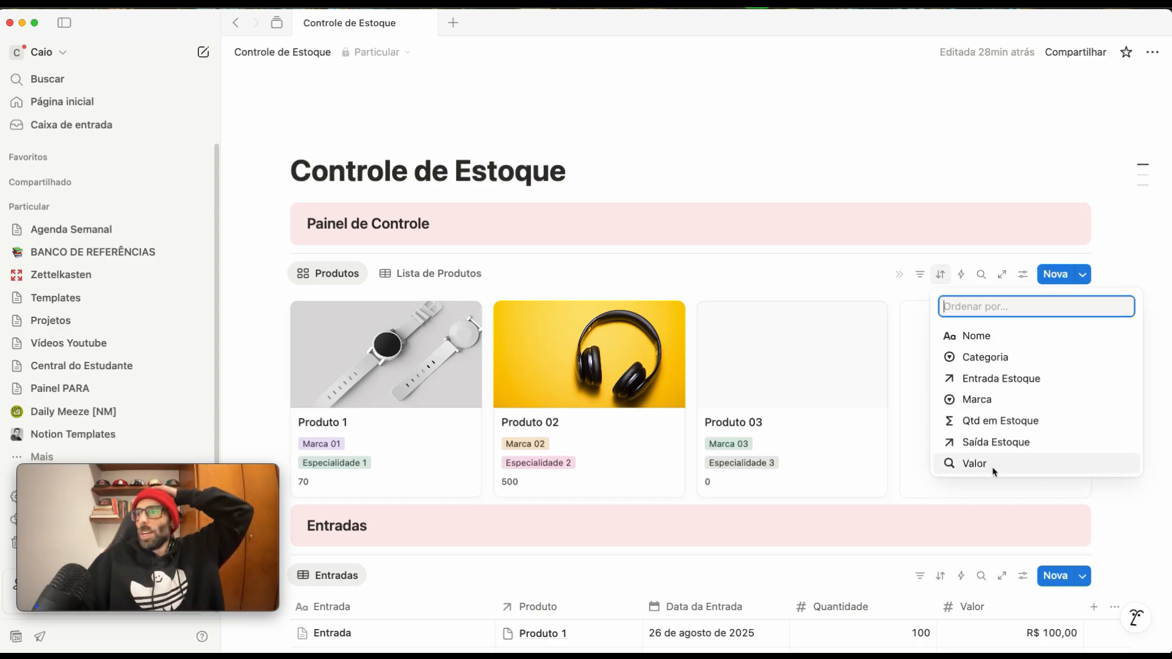
click(688, 259)
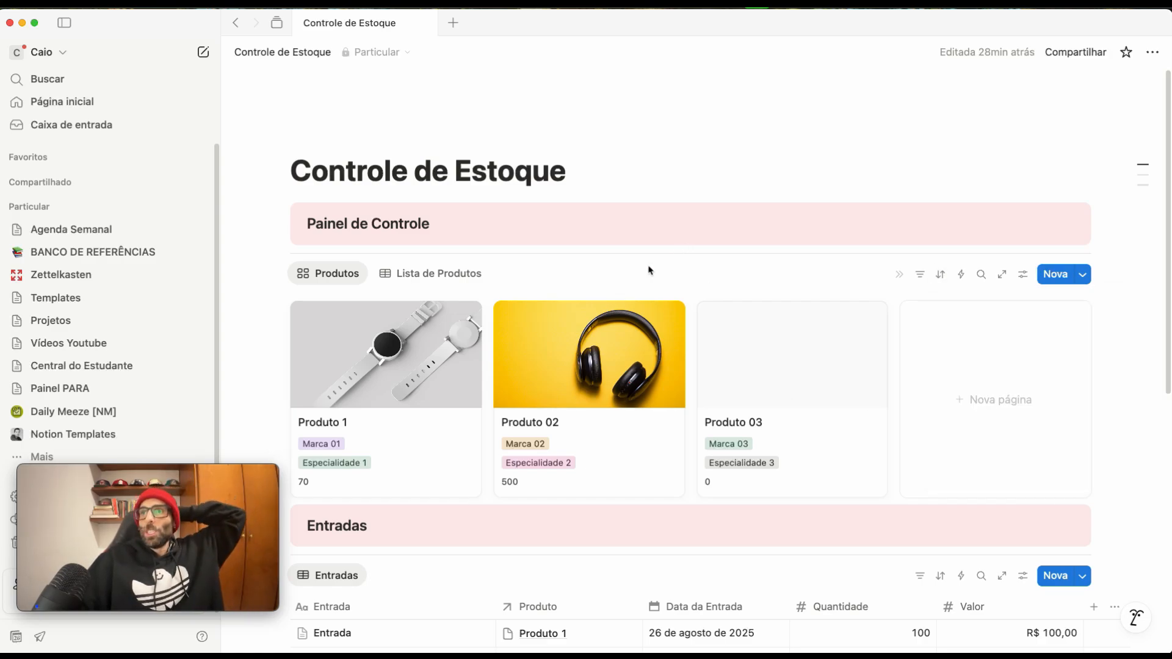
click(500, 274)
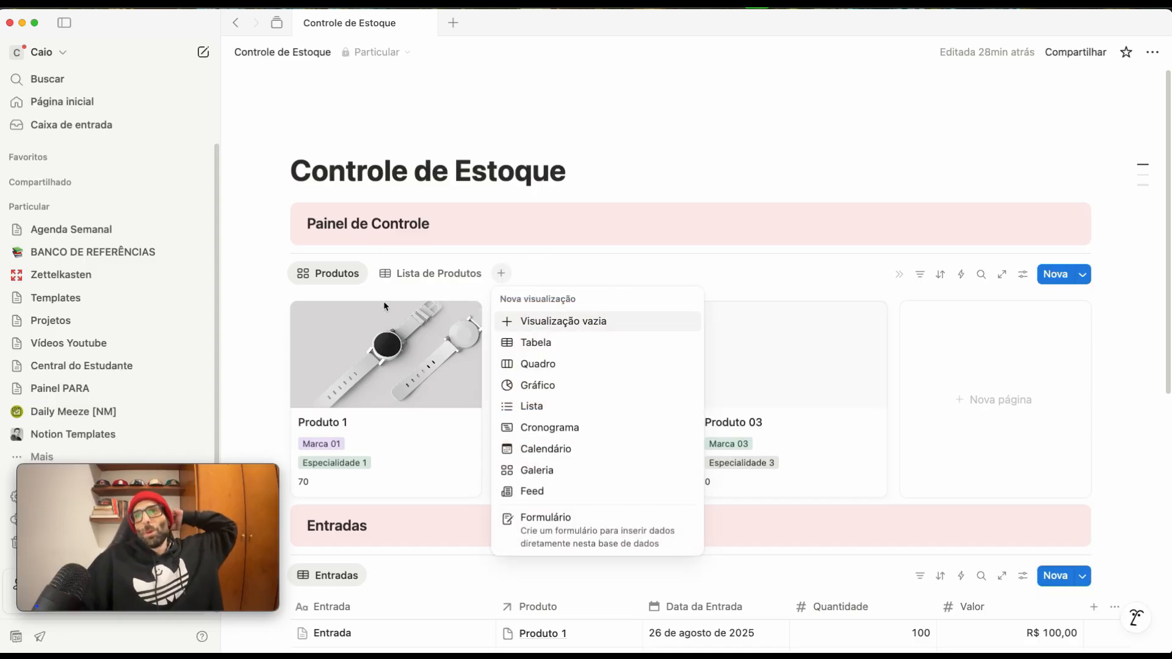
Step: Duplicate the Produtos gallery view as Acabando and filter it by Qtd em Estoque = 10
click(313, 277)
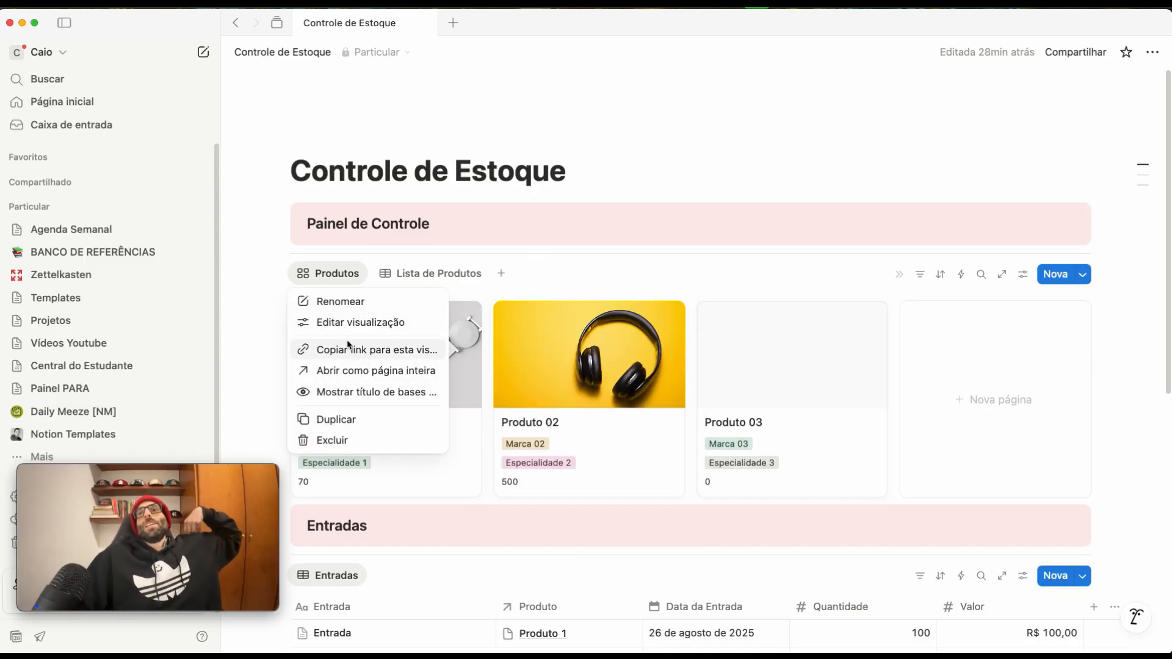
click(334, 421)
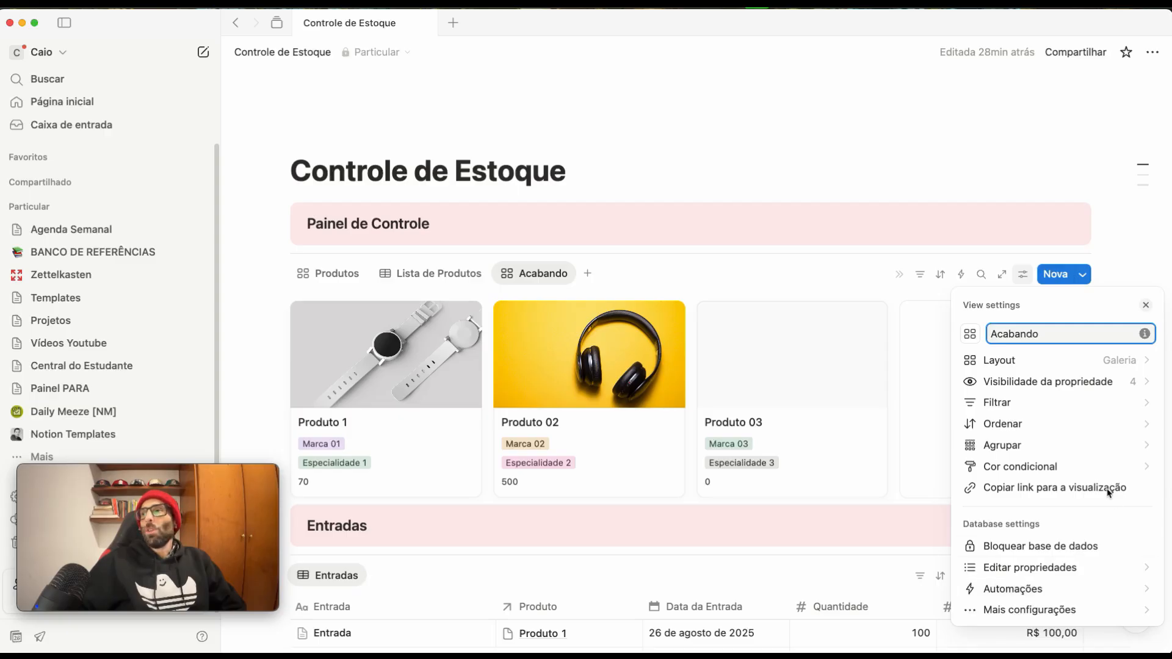
click(1003, 404)
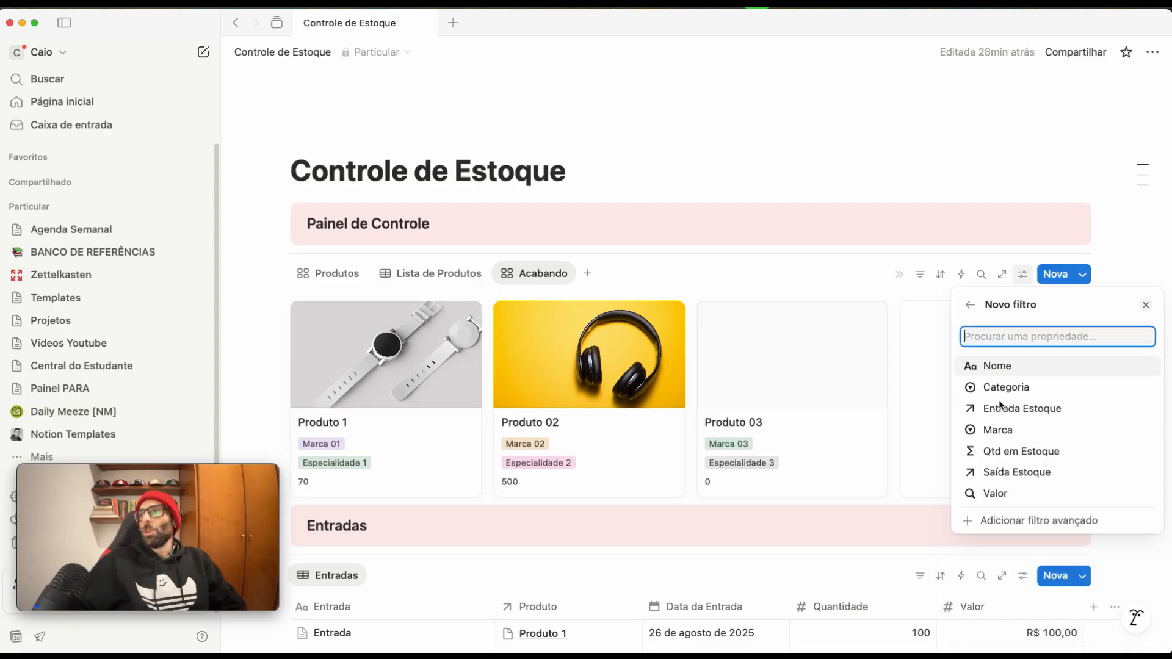
click(1007, 455)
click(1080, 331)
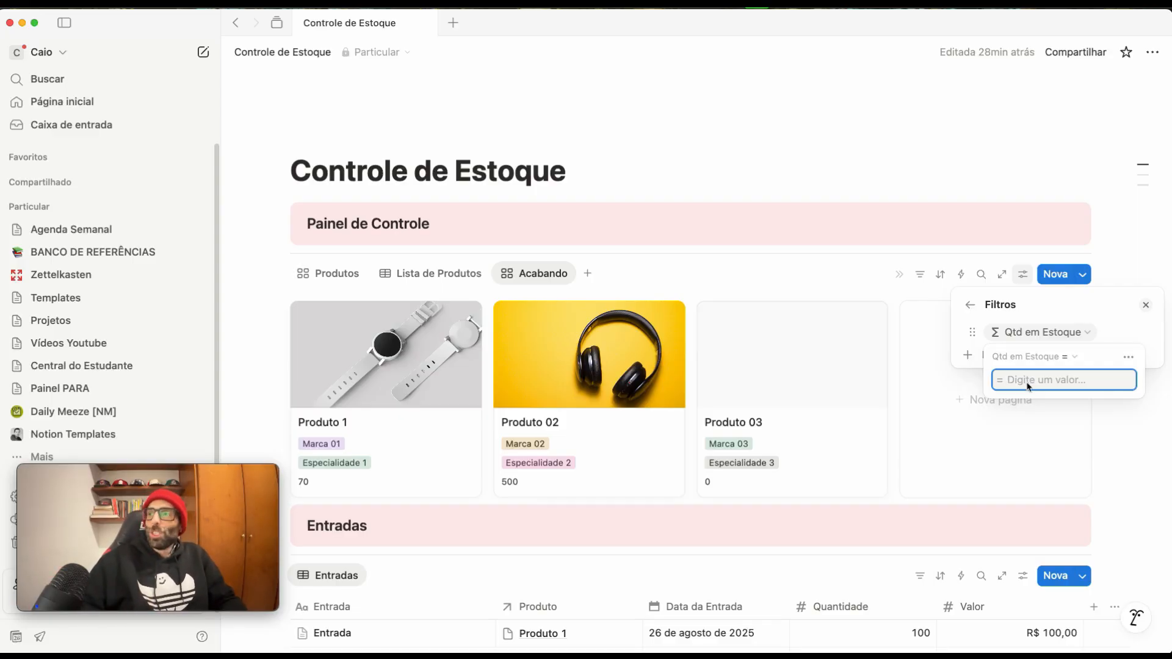
text(10)
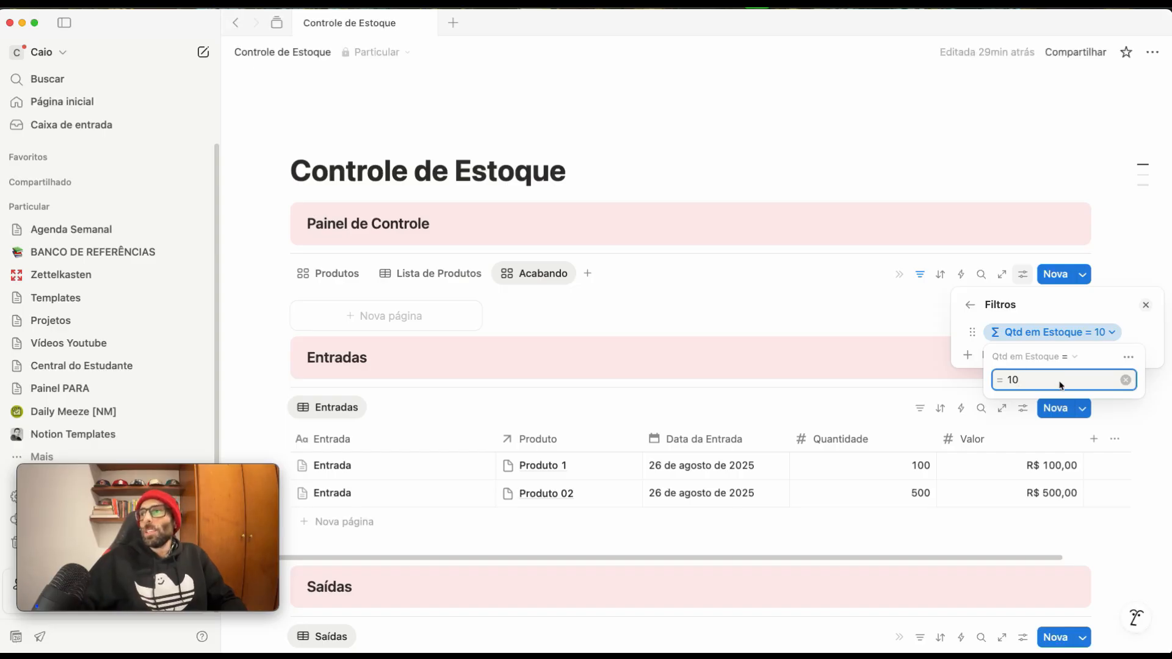
click(713, 282)
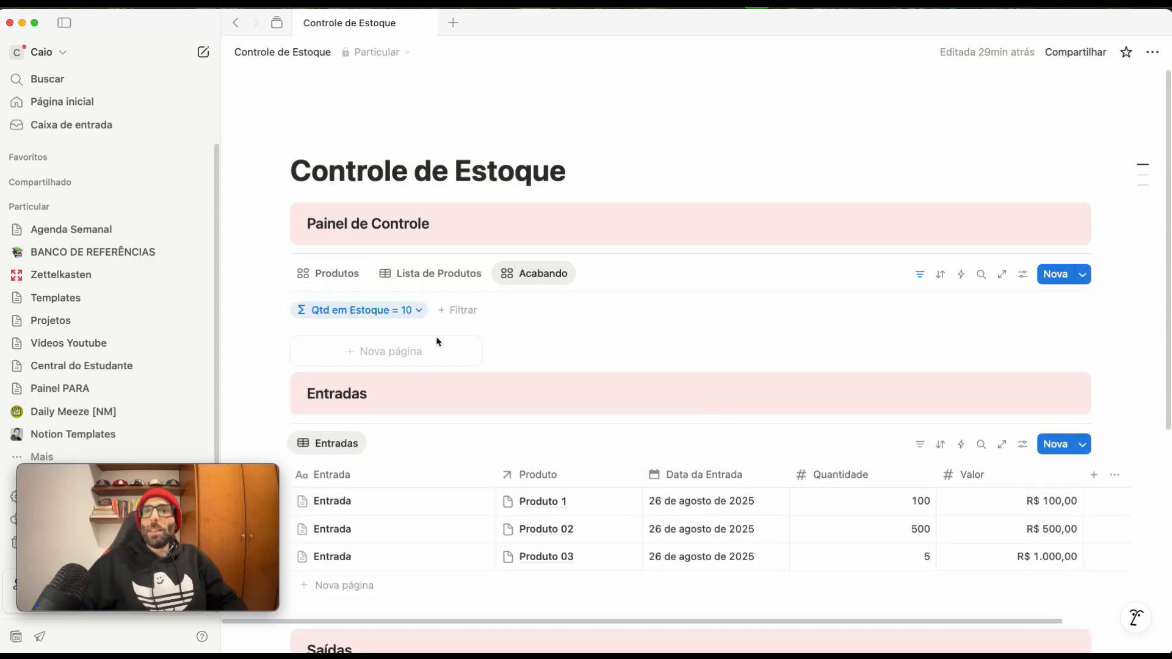
Step: Change the Acabando view's filter to Qtd em Estoque < 10 and hide the filter bar
click(408, 310)
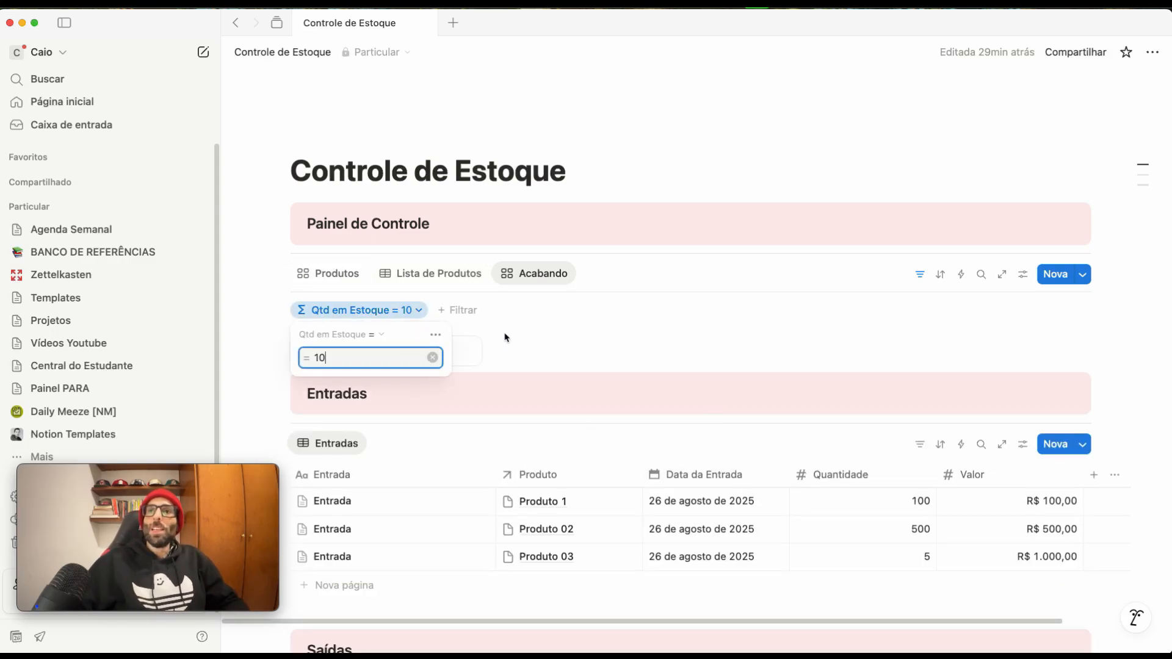
click(378, 339)
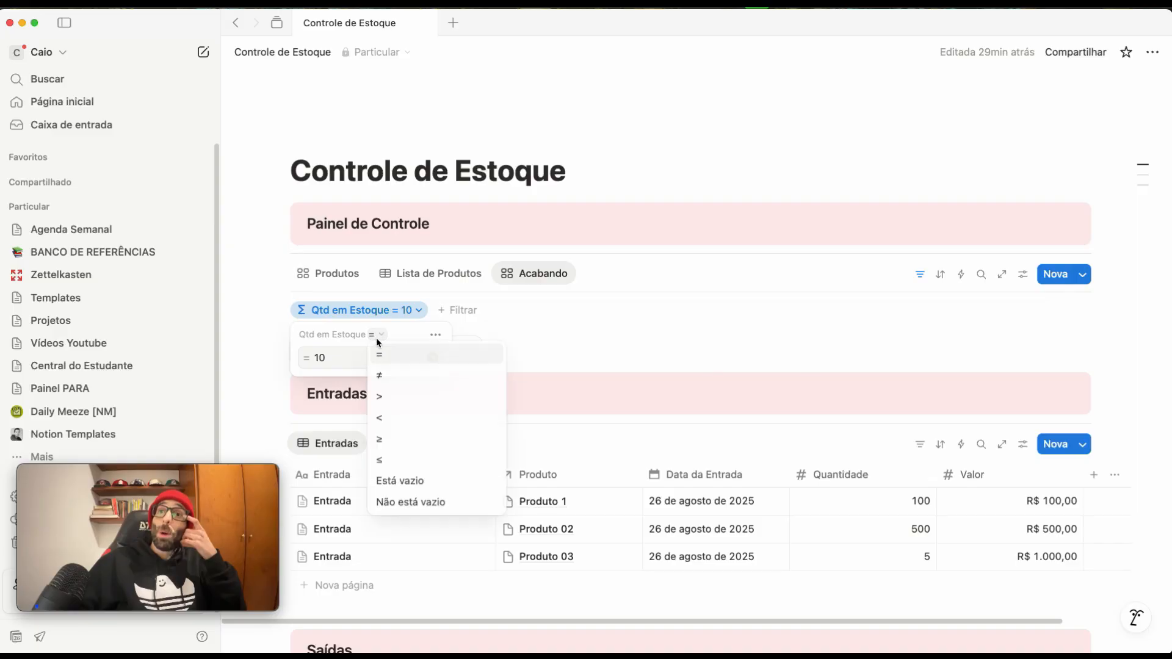
click(379, 418)
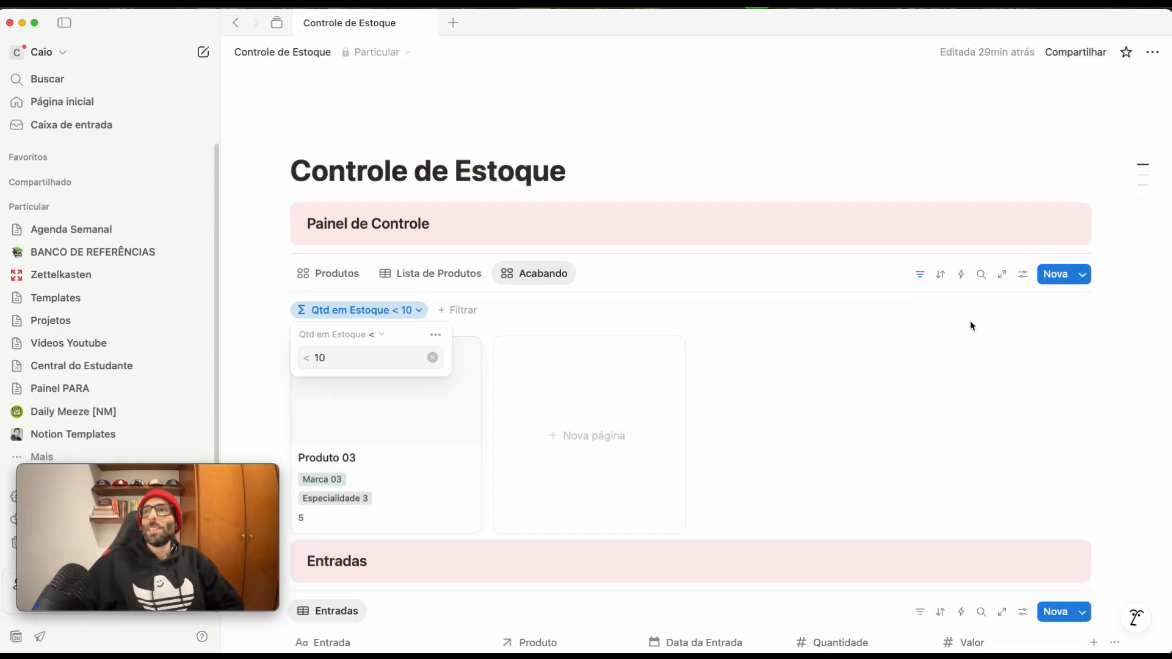
click(1105, 137)
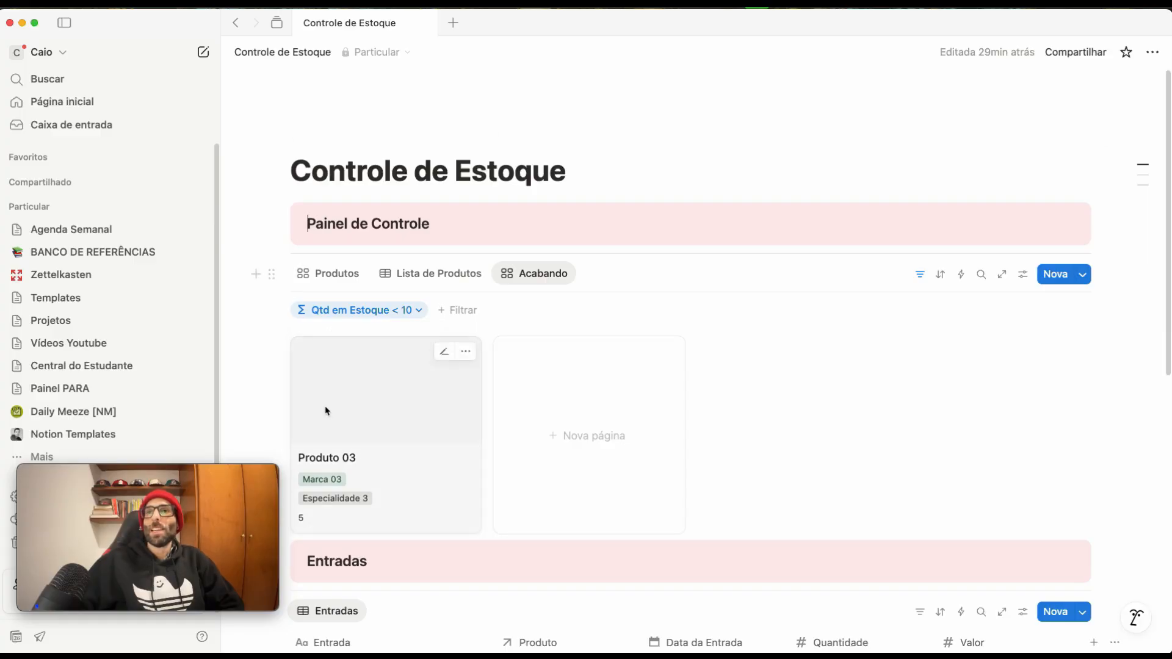
click(919, 274)
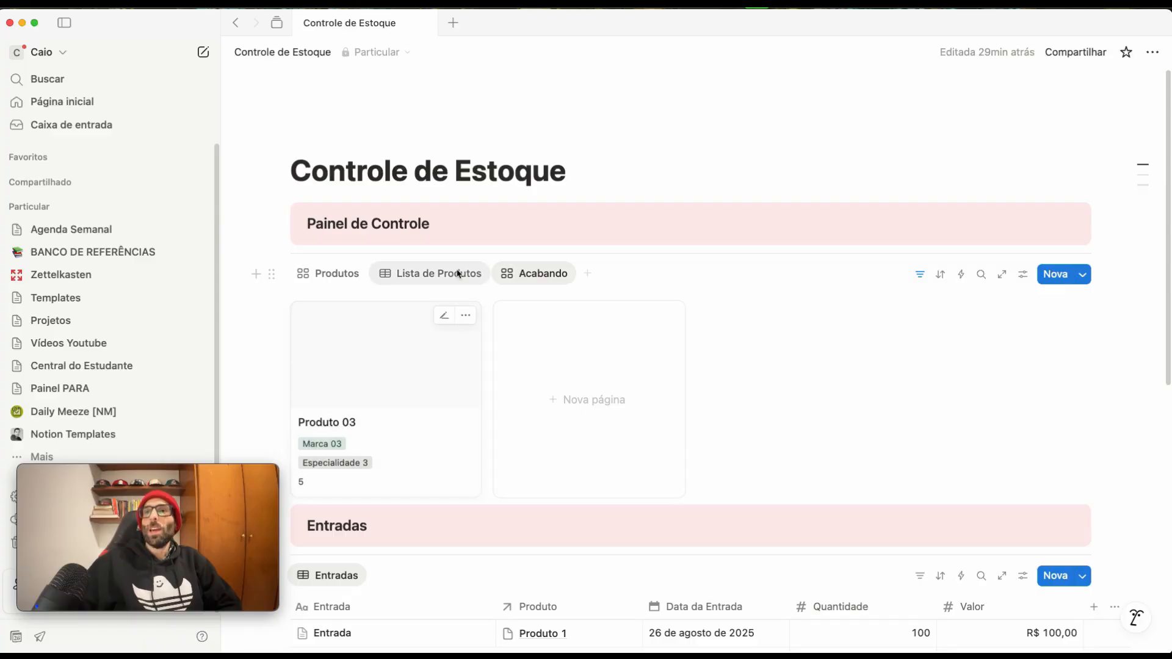
Step: Sort the Produtos gallery view by Qtd em Estoque in ascending order (Crescente)
click(318, 274)
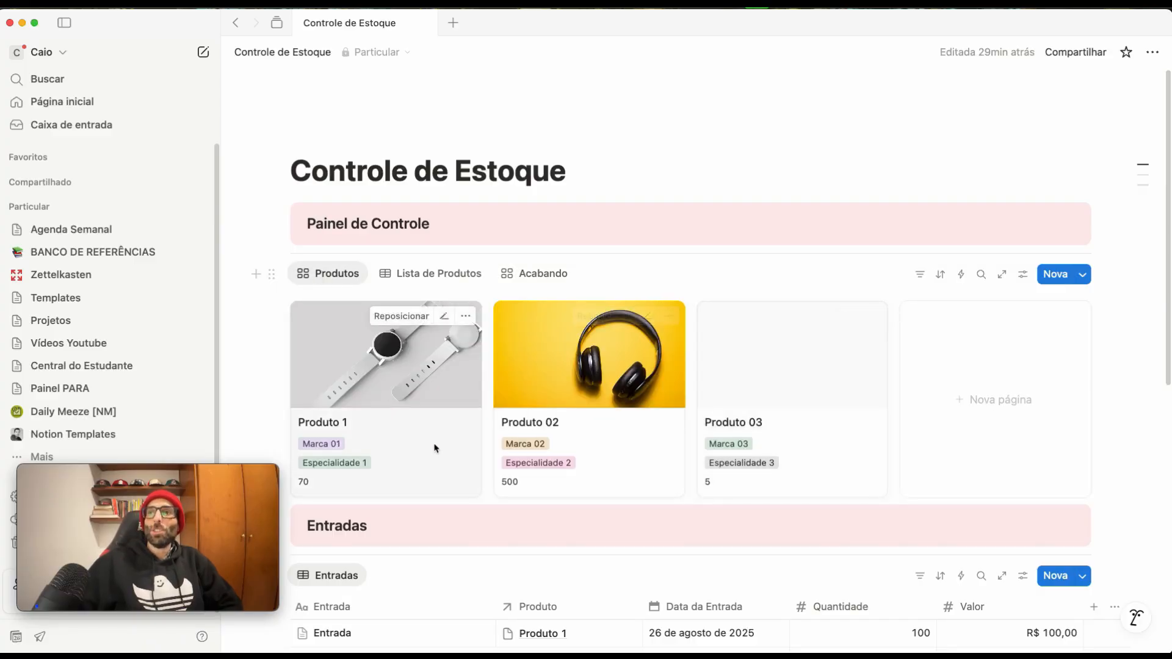
click(939, 276)
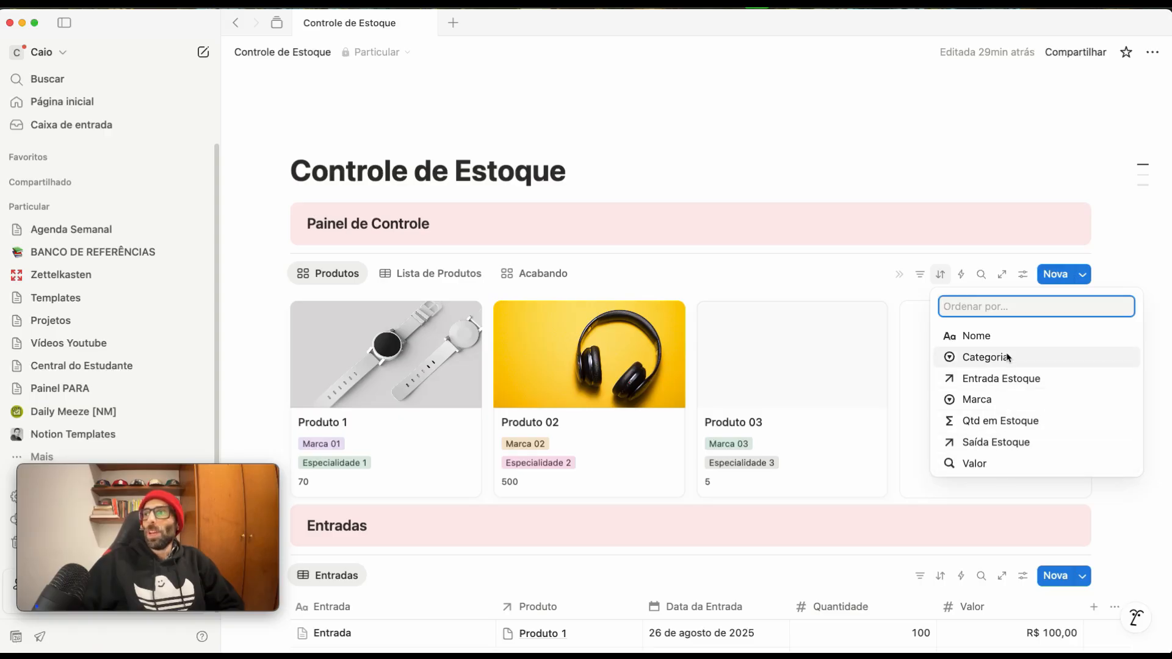
click(995, 421)
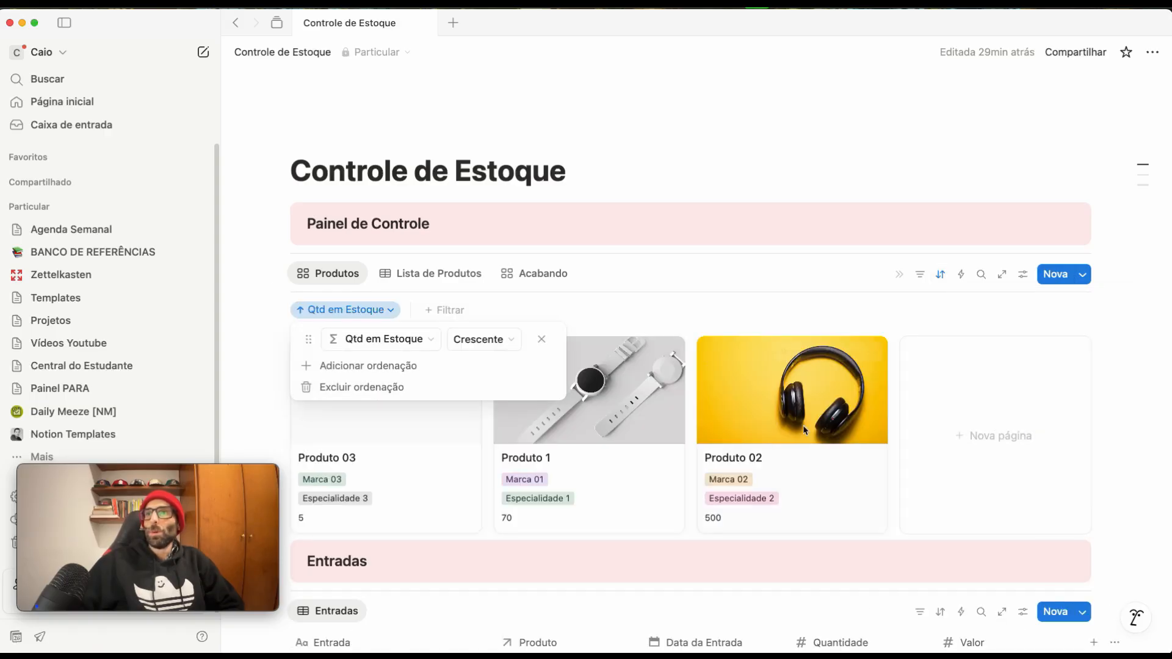
click(1135, 440)
scroll(421, 442, down, 6)
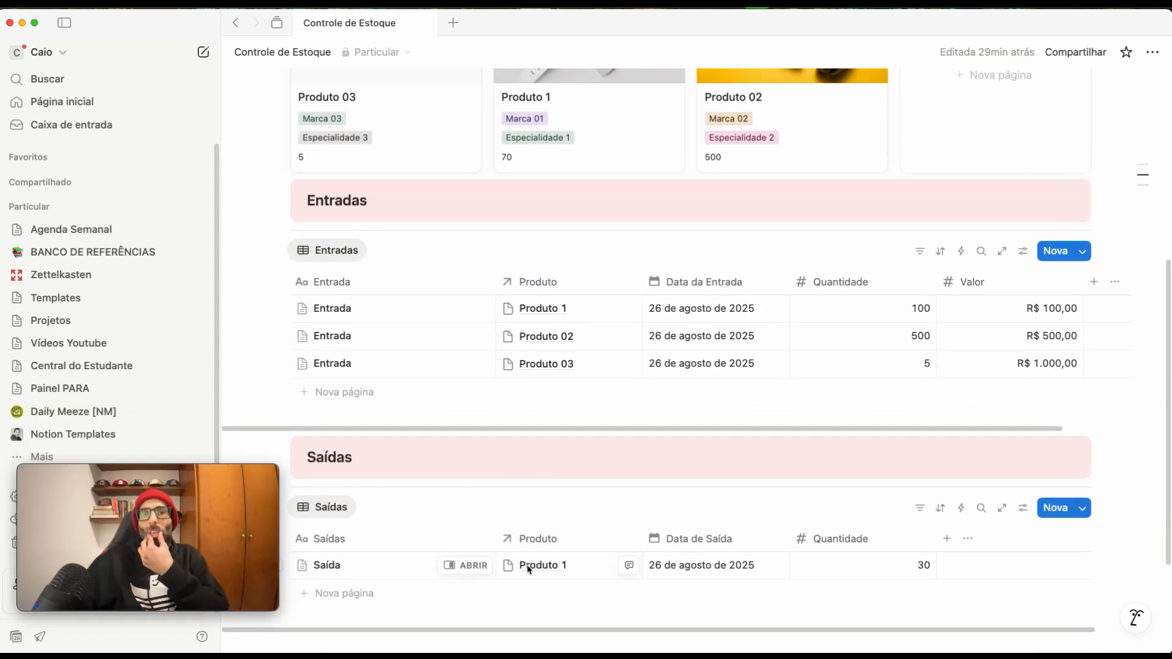
scroll(644, 551, up, 7)
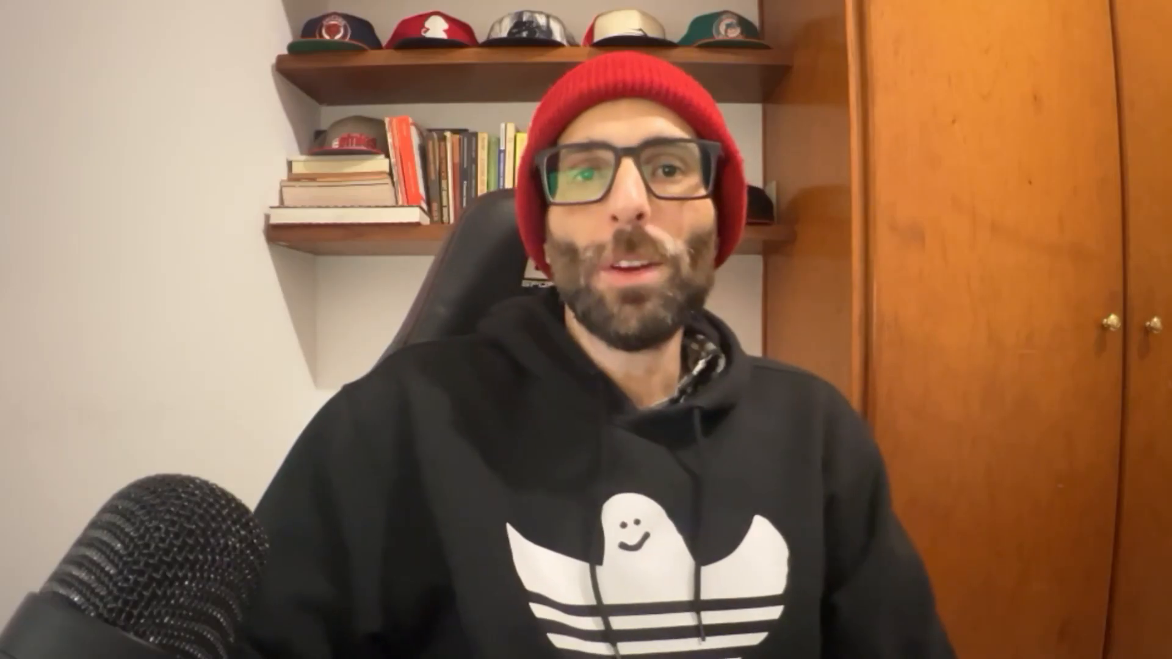